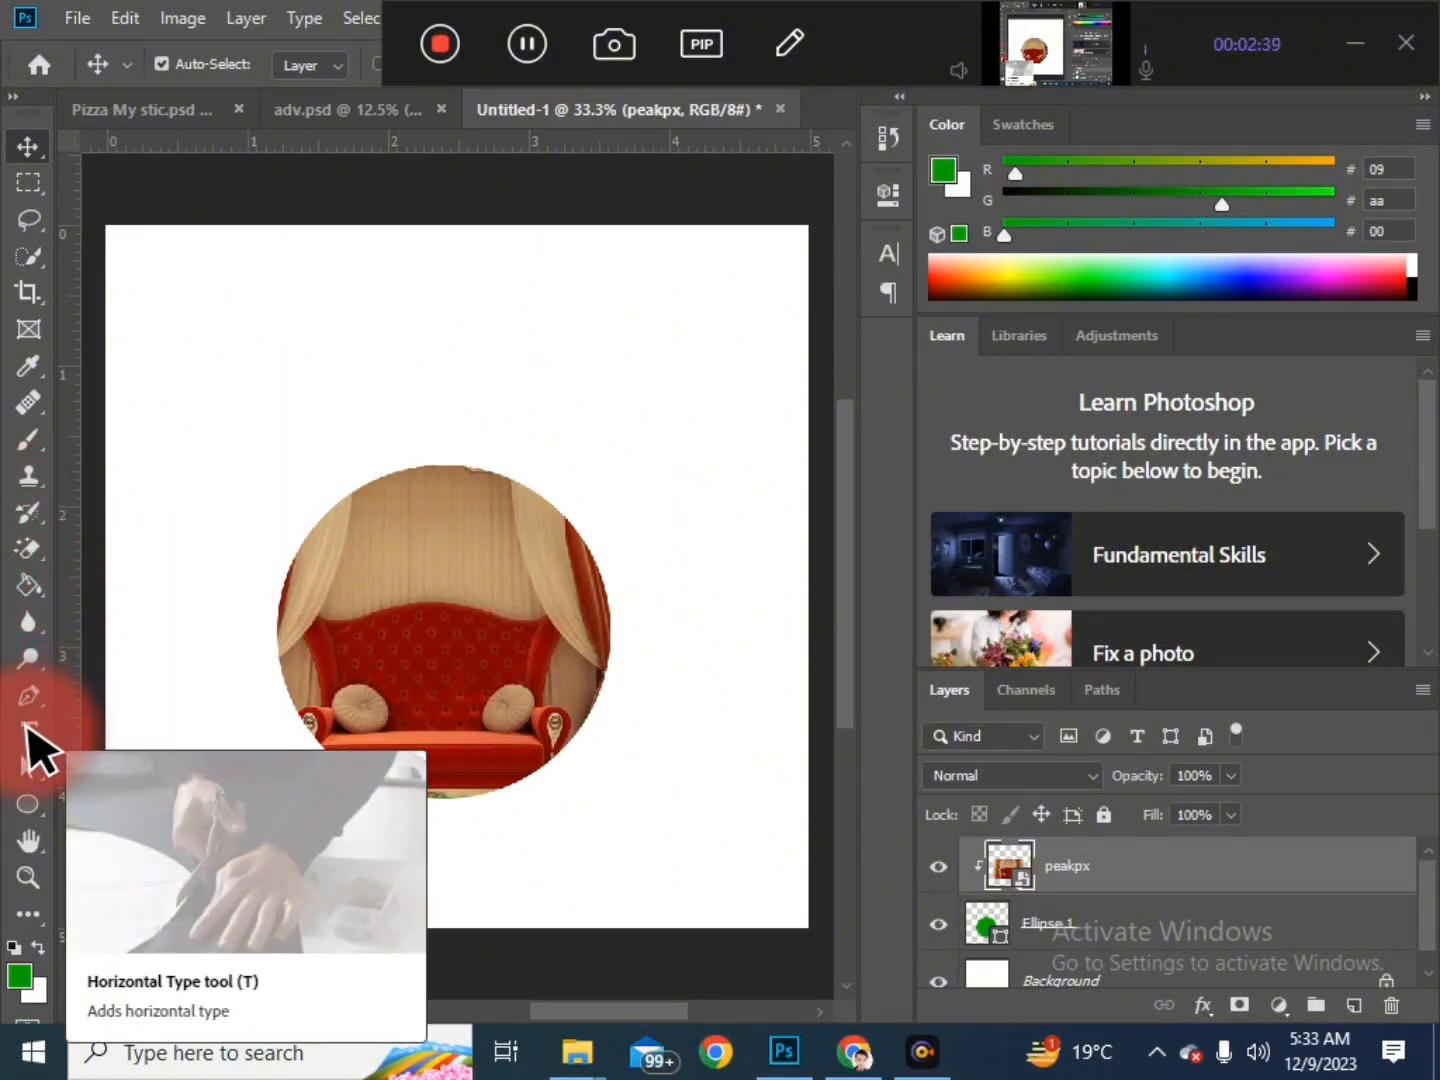
# Step: Add a horizontal text line reading "gfhgfhxdfgdfgdfgdf" above the circular picture and shift it slightly down towards the canvas's left edge
pyautogui.click(27, 731)
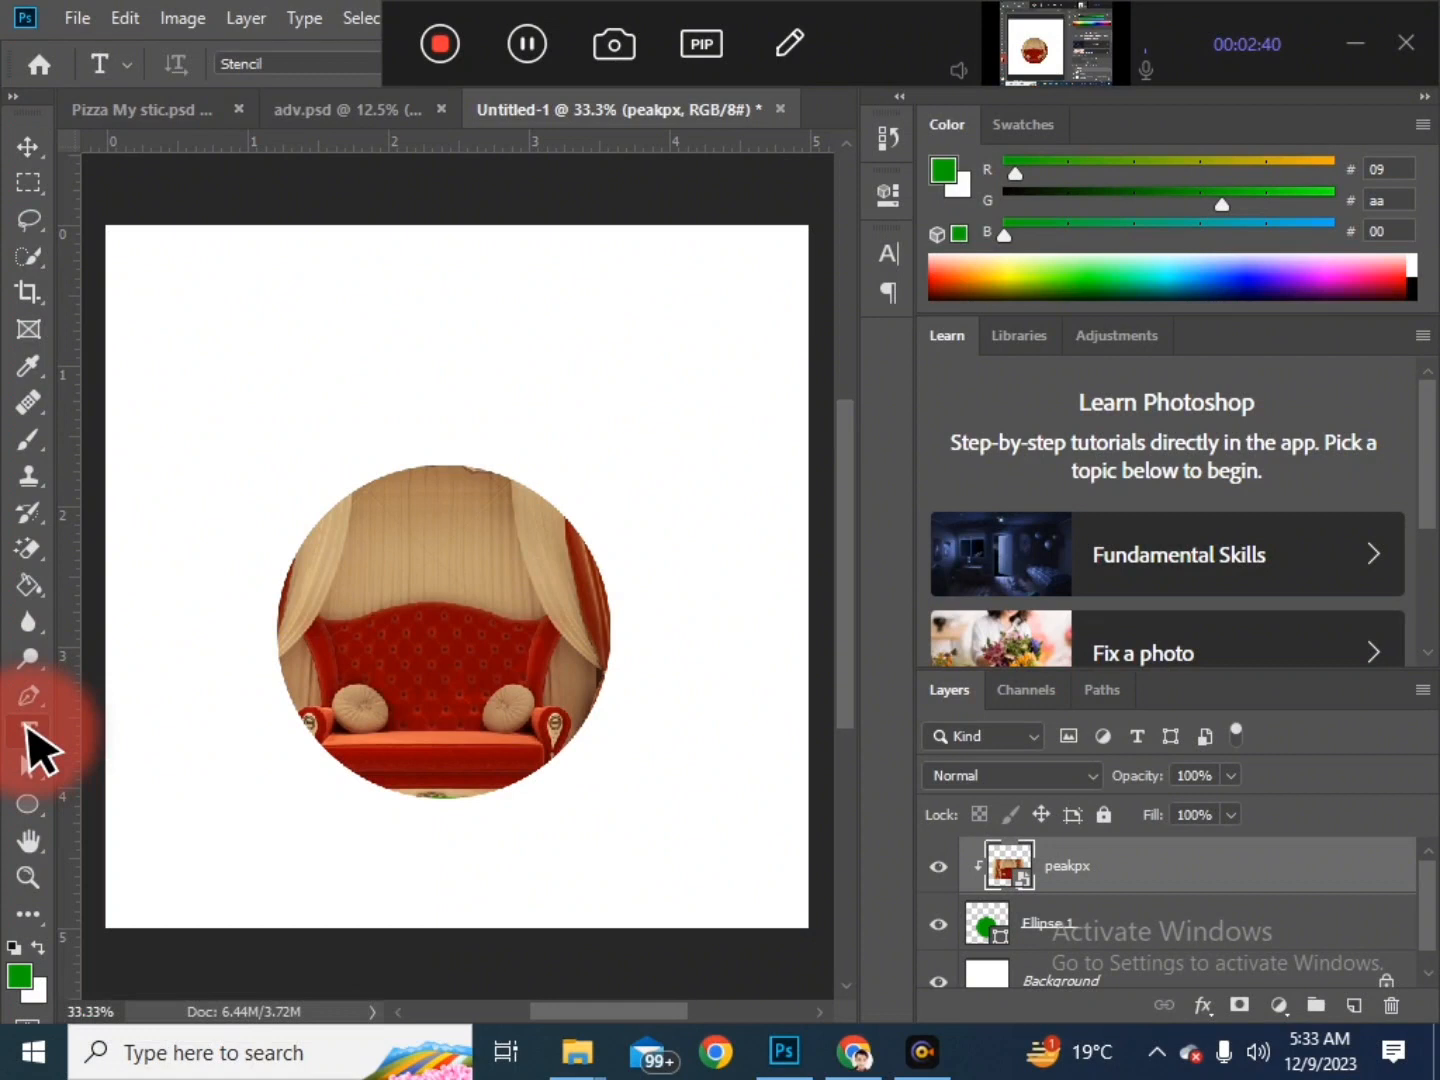
pyautogui.click(345, 305)
pyautogui.write('gfhgfh')
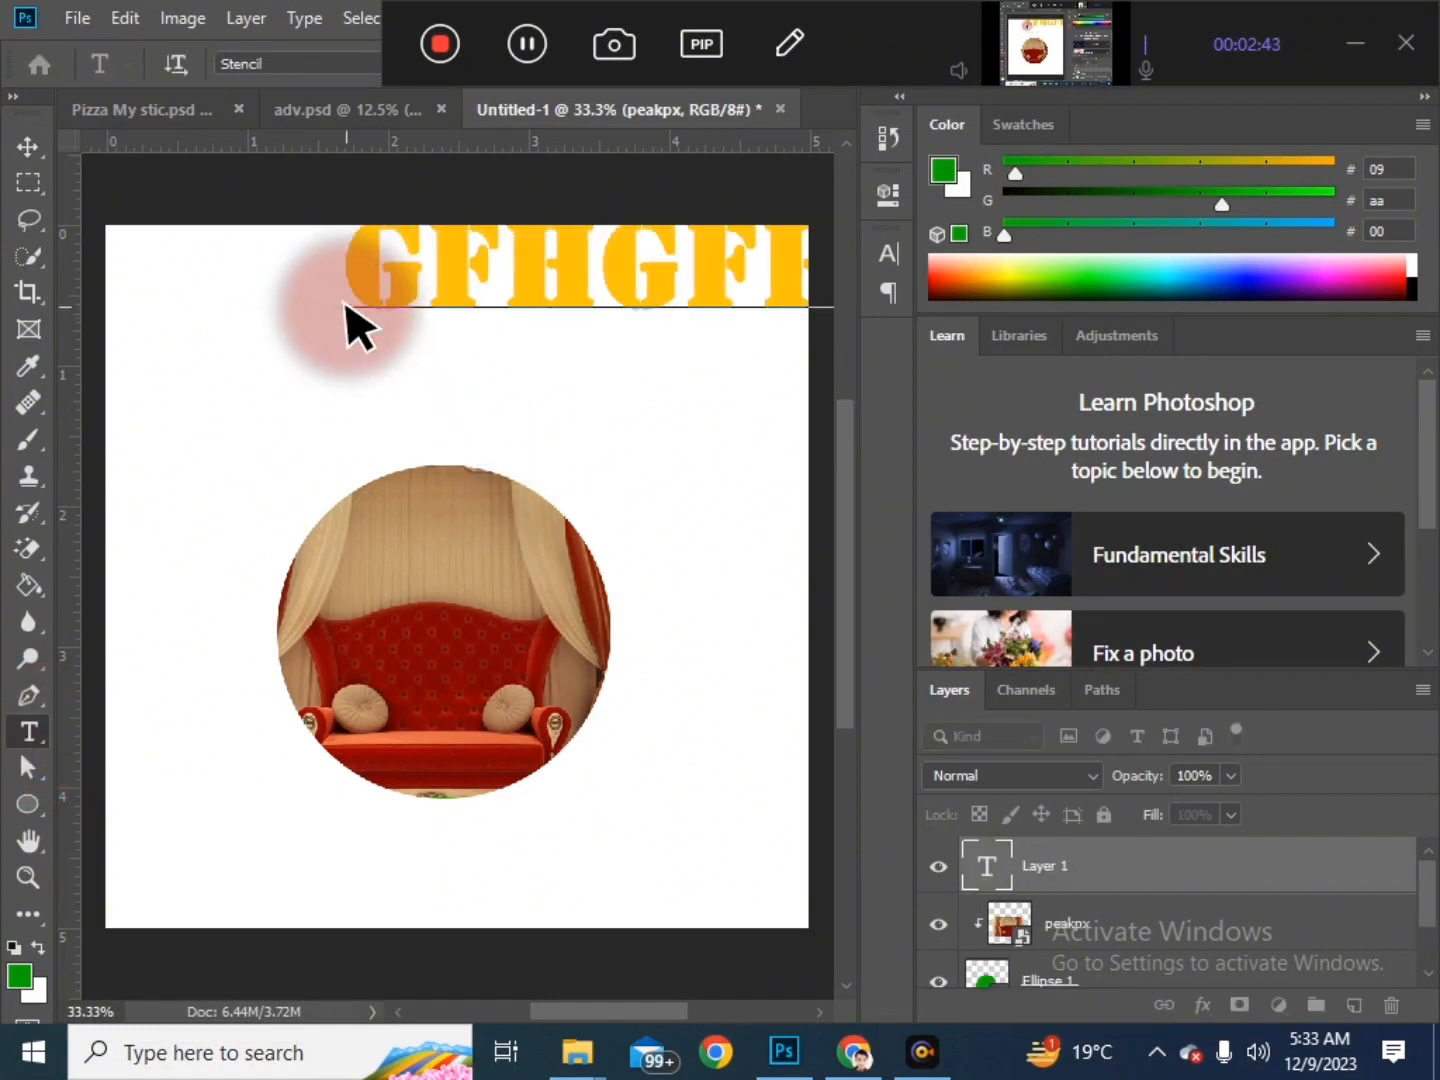
pyautogui.hotkey('ctrl', 'a')
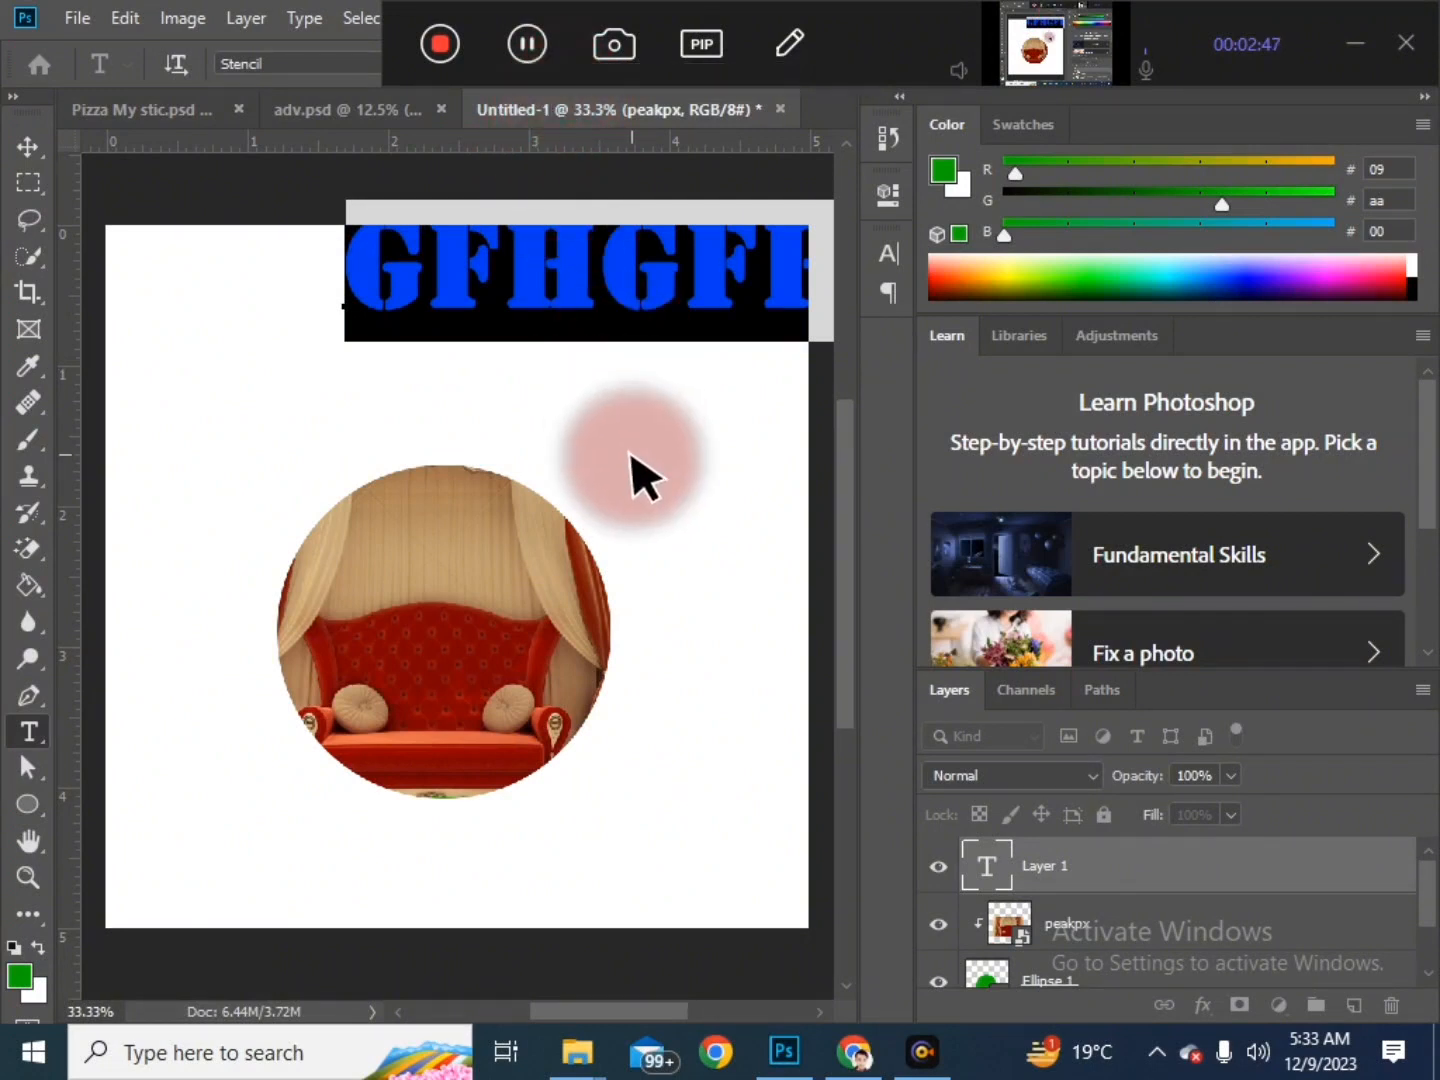
pyautogui.moveTo(630, 475); pyautogui.dragTo(376, 435)
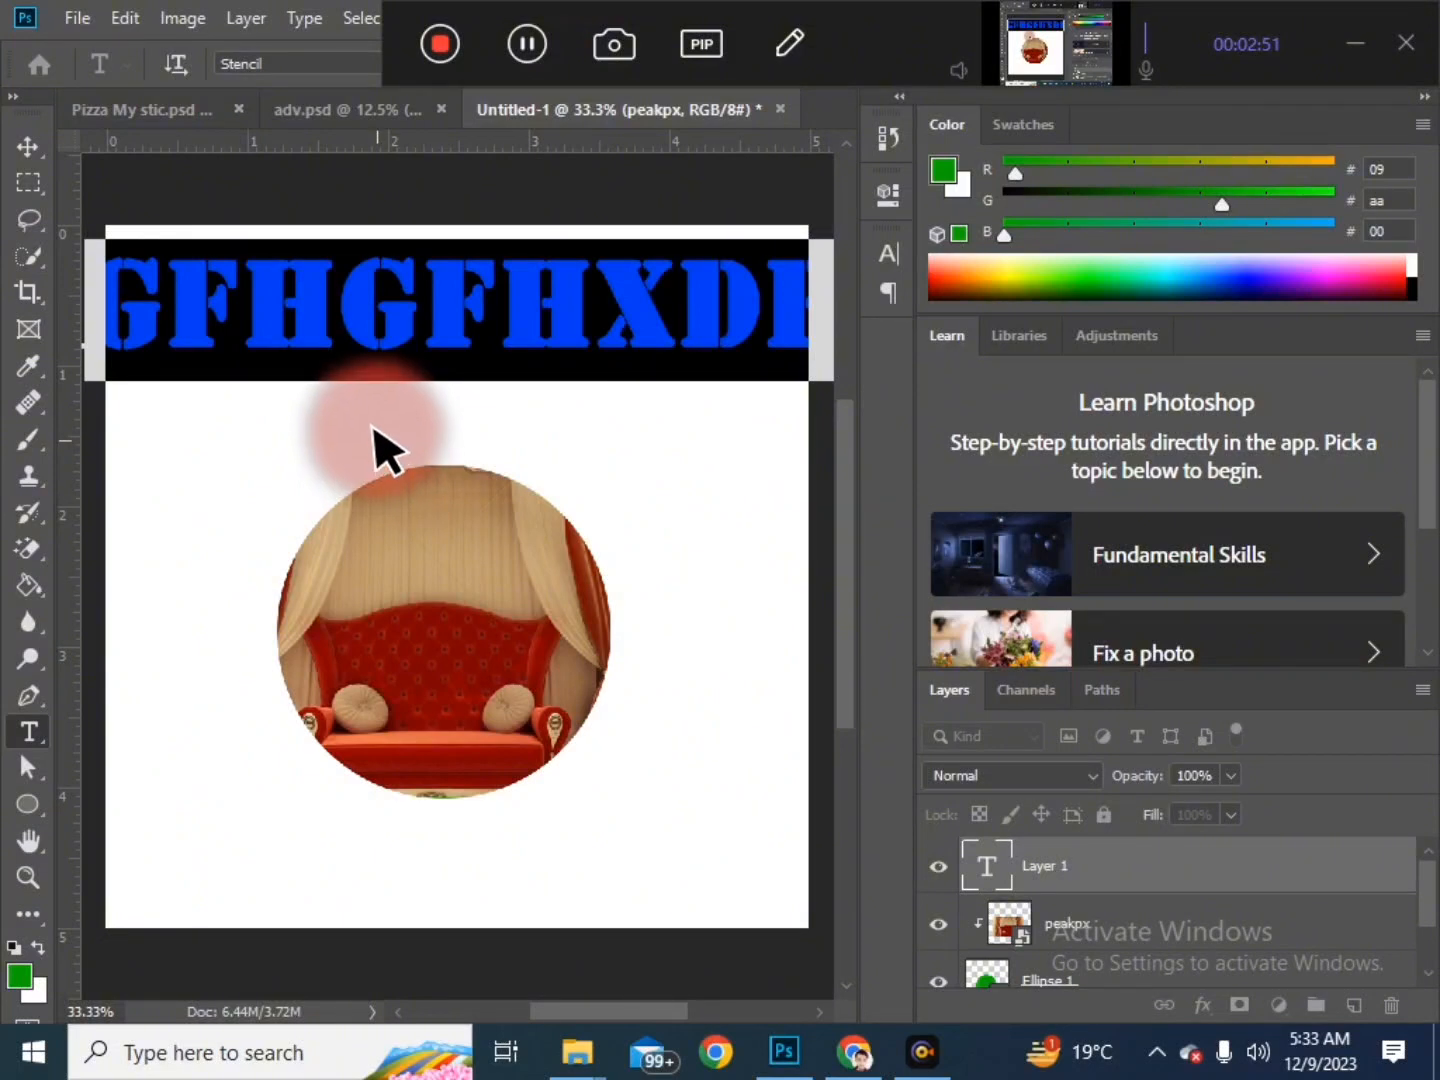
pyautogui.click(376, 440)
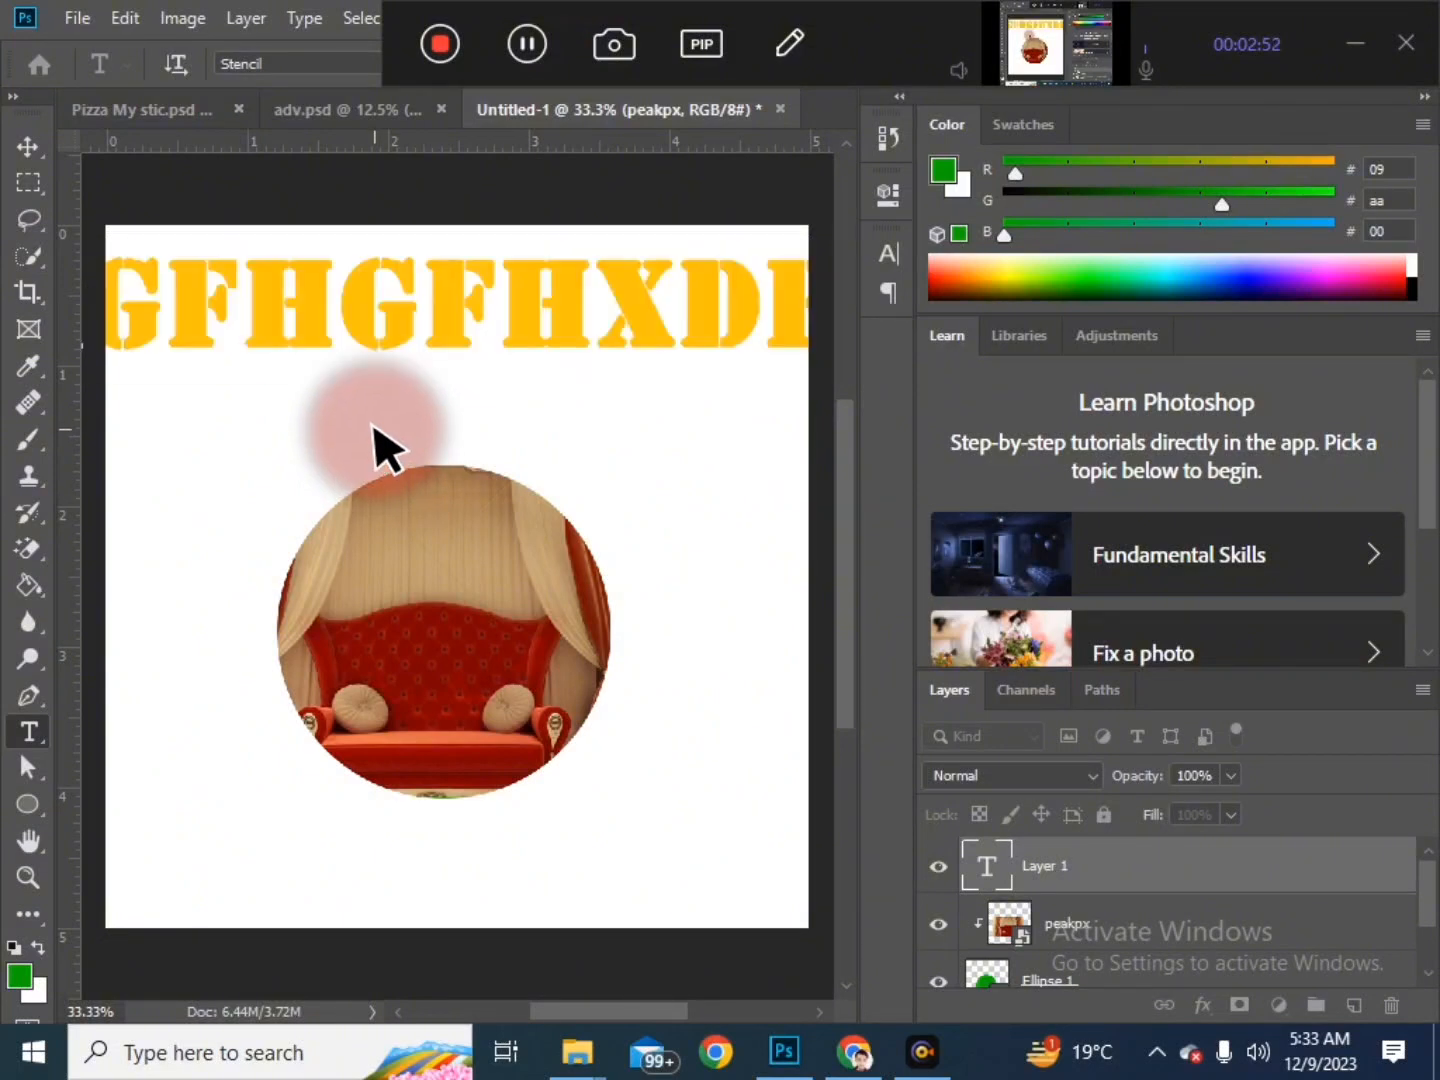
# Step: Change the font of the whole text line to Otra Mas stf in the Regular style
pyautogui.click(427, 291)
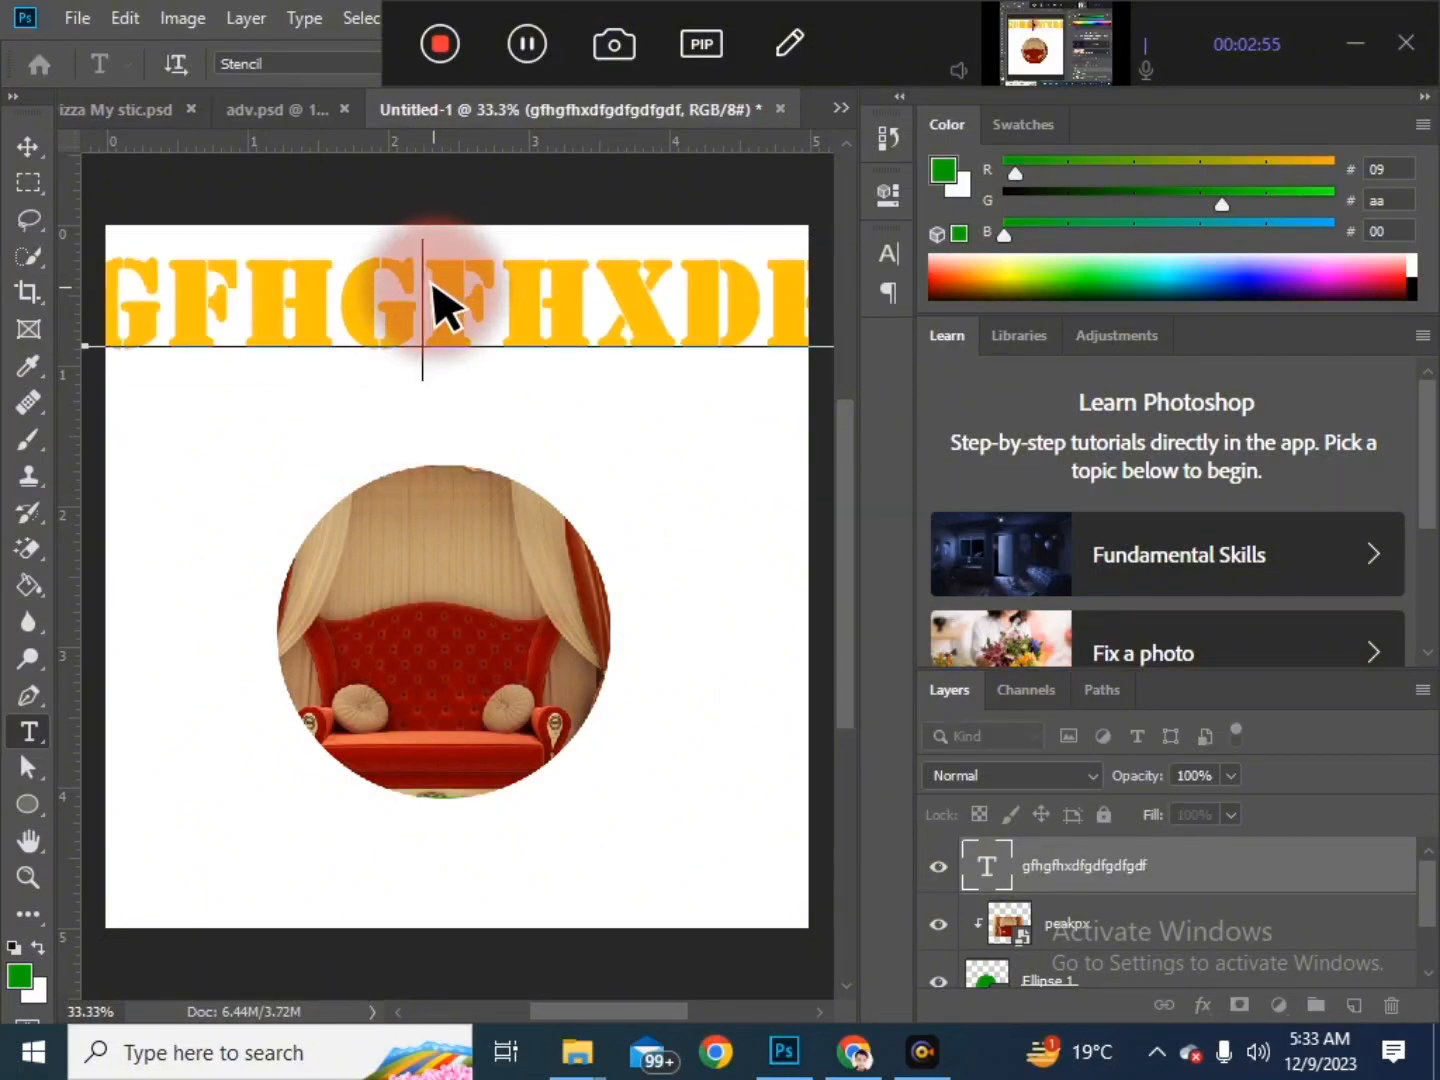
pyautogui.doubleClick(432, 300)
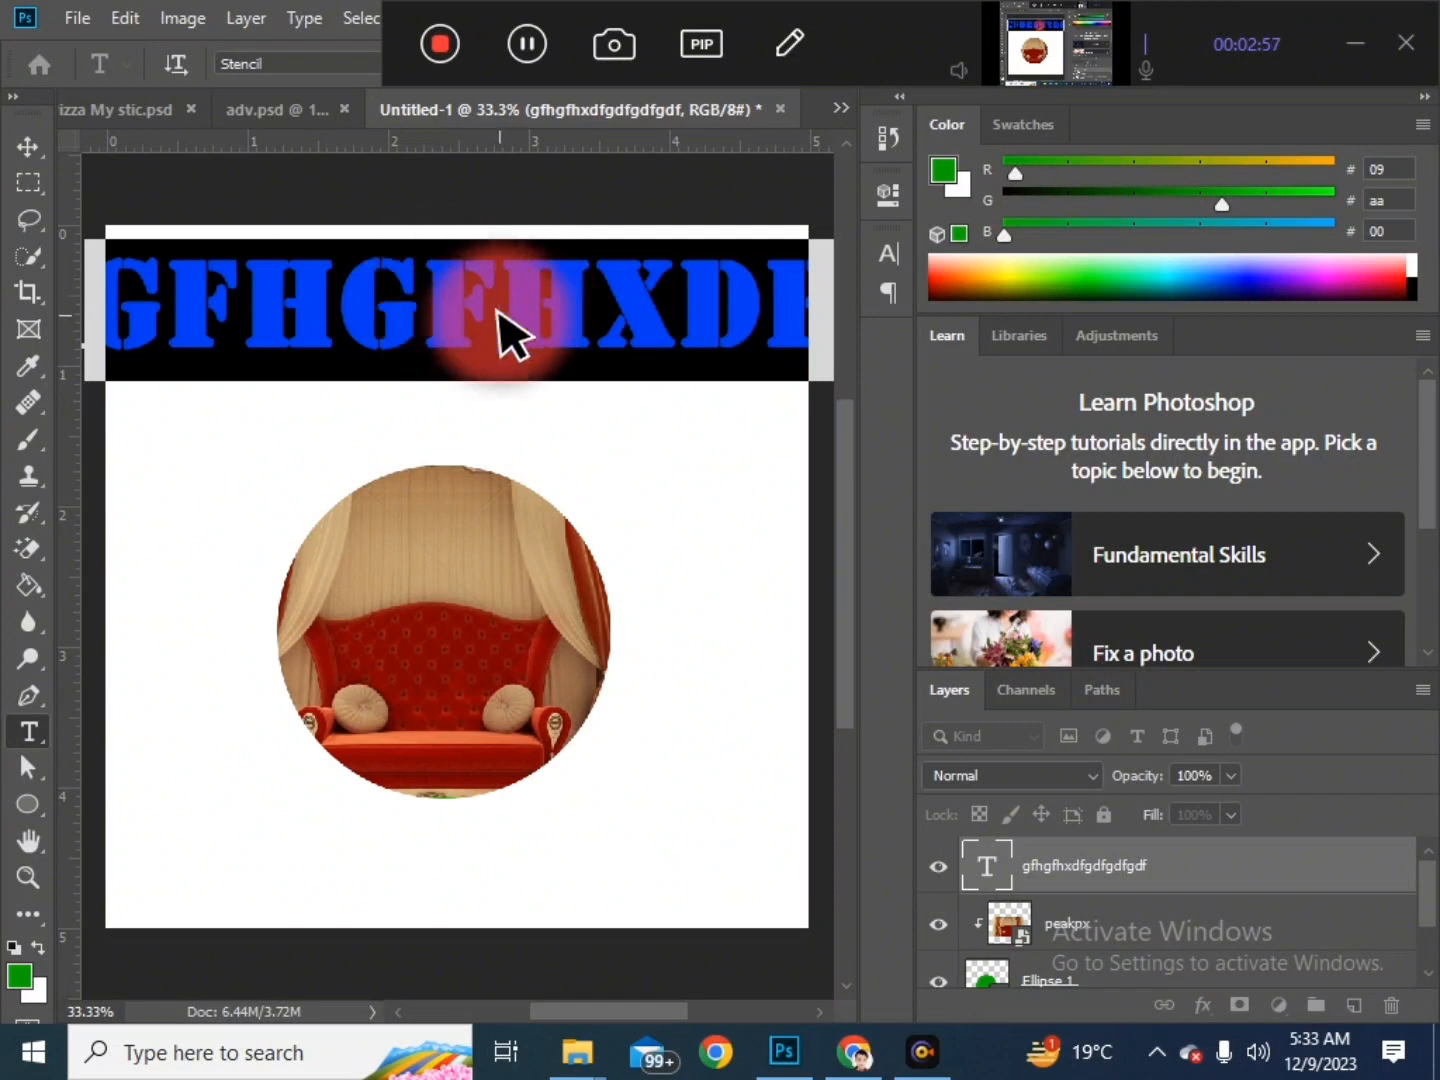
pyautogui.click(498, 318)
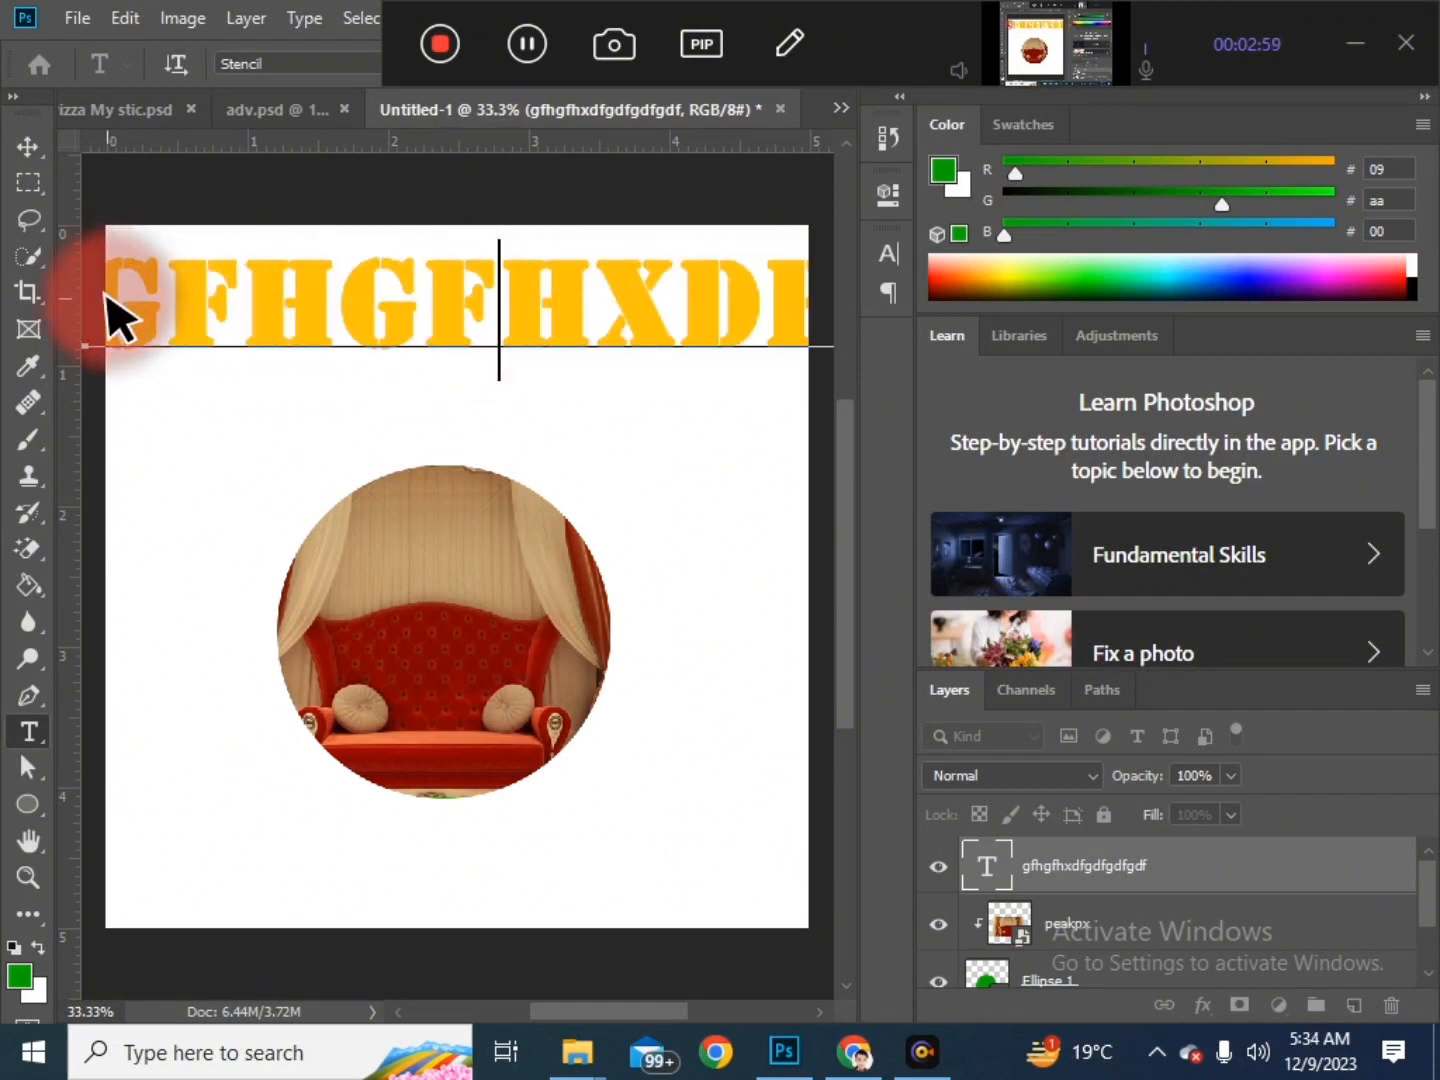
pyautogui.moveTo(113, 321); pyautogui.dragTo(540, 1005)
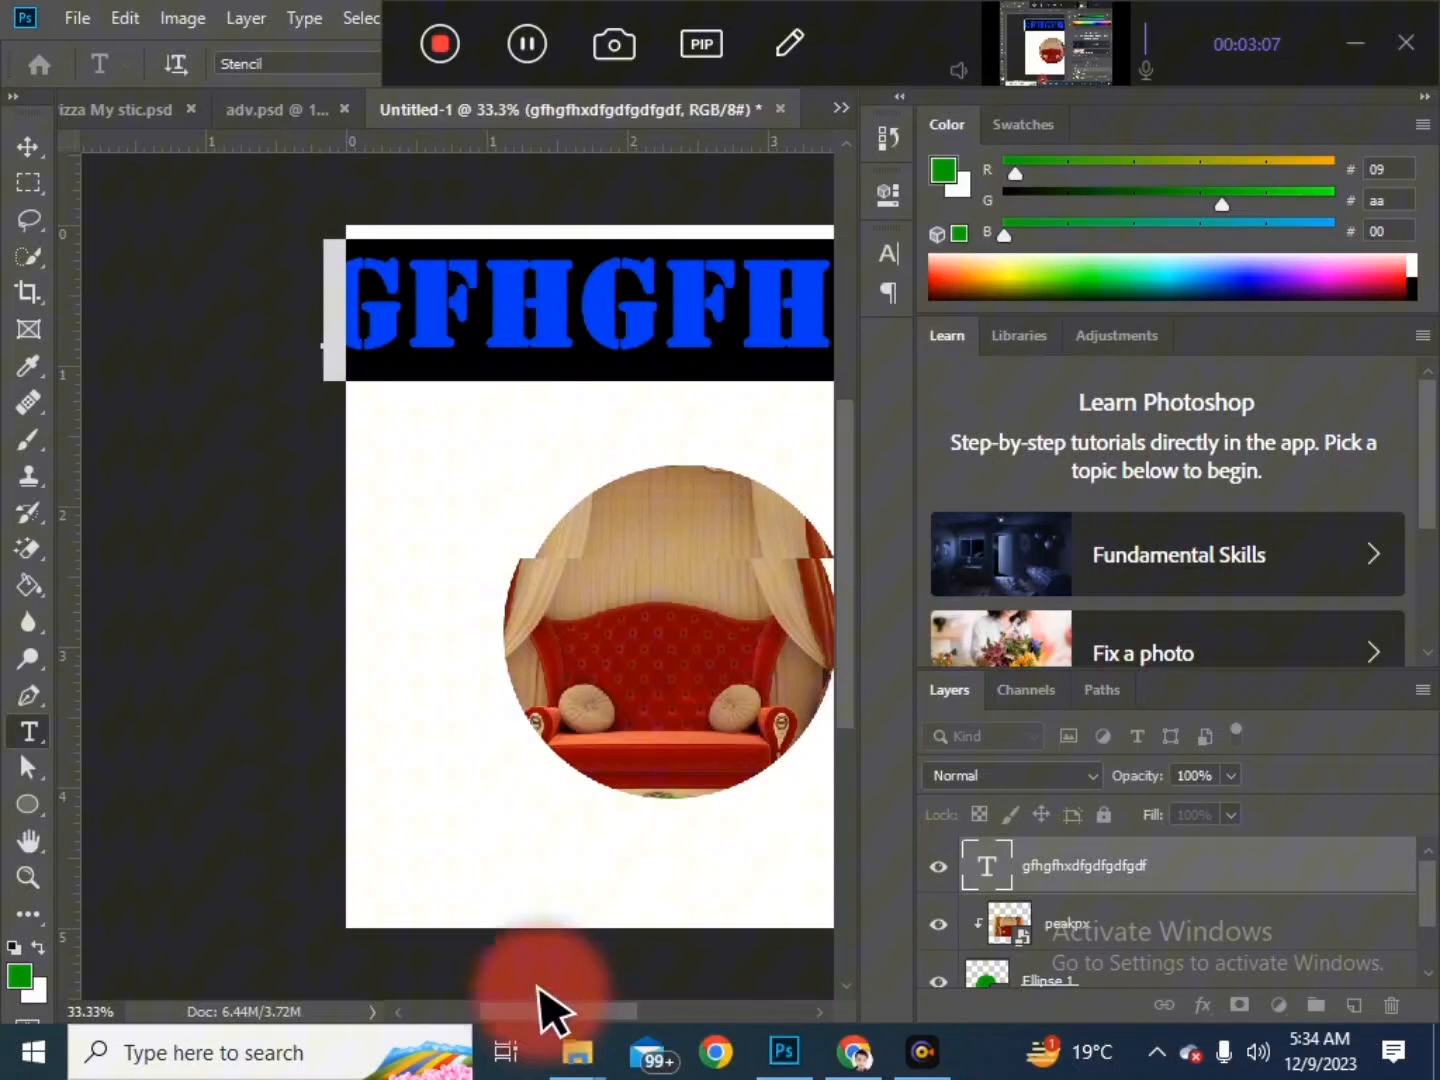
pyautogui.click(554, 348)
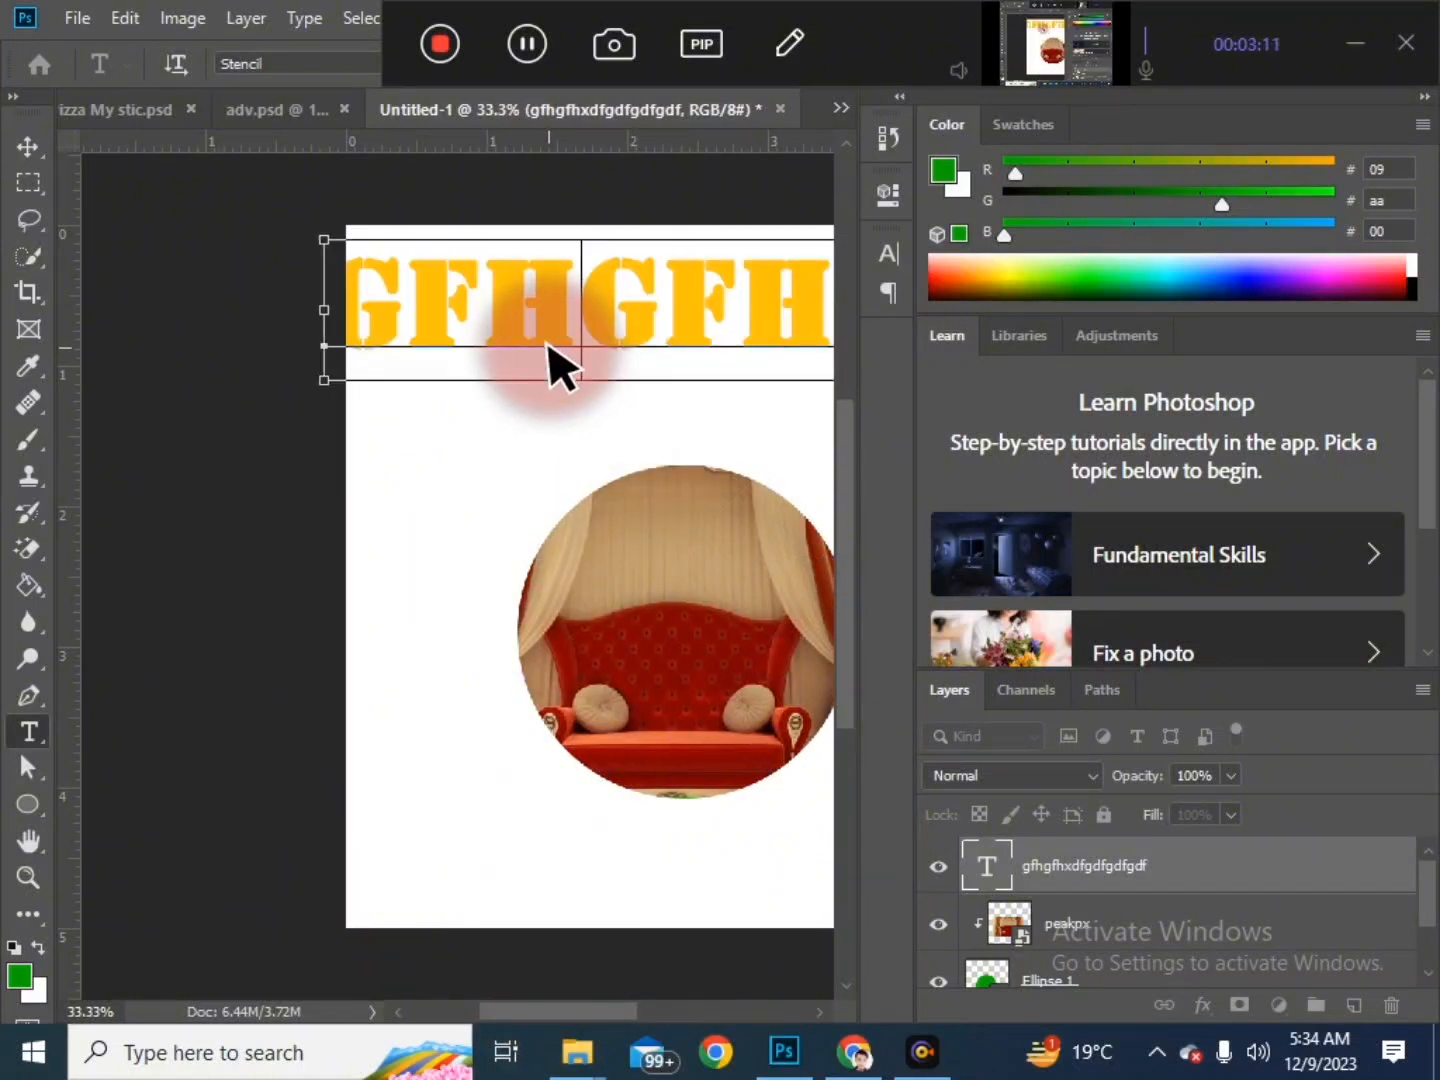
pyautogui.doubleClick(548, 347)
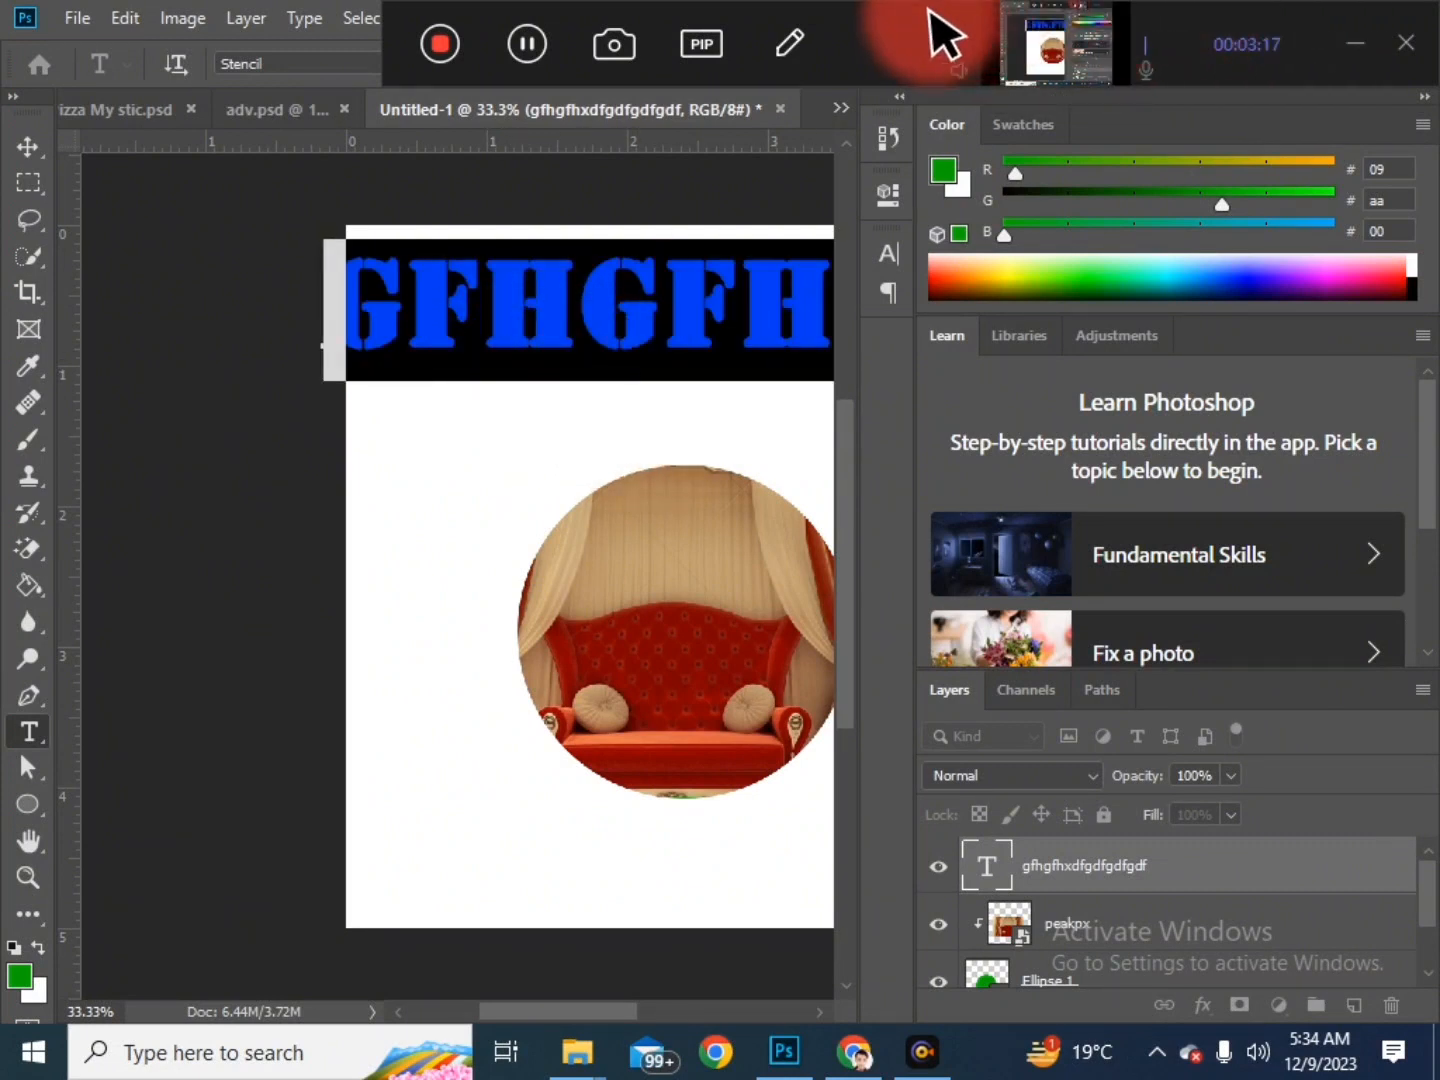
pyautogui.moveTo(937, 22); pyautogui.dragTo(1003, 860)
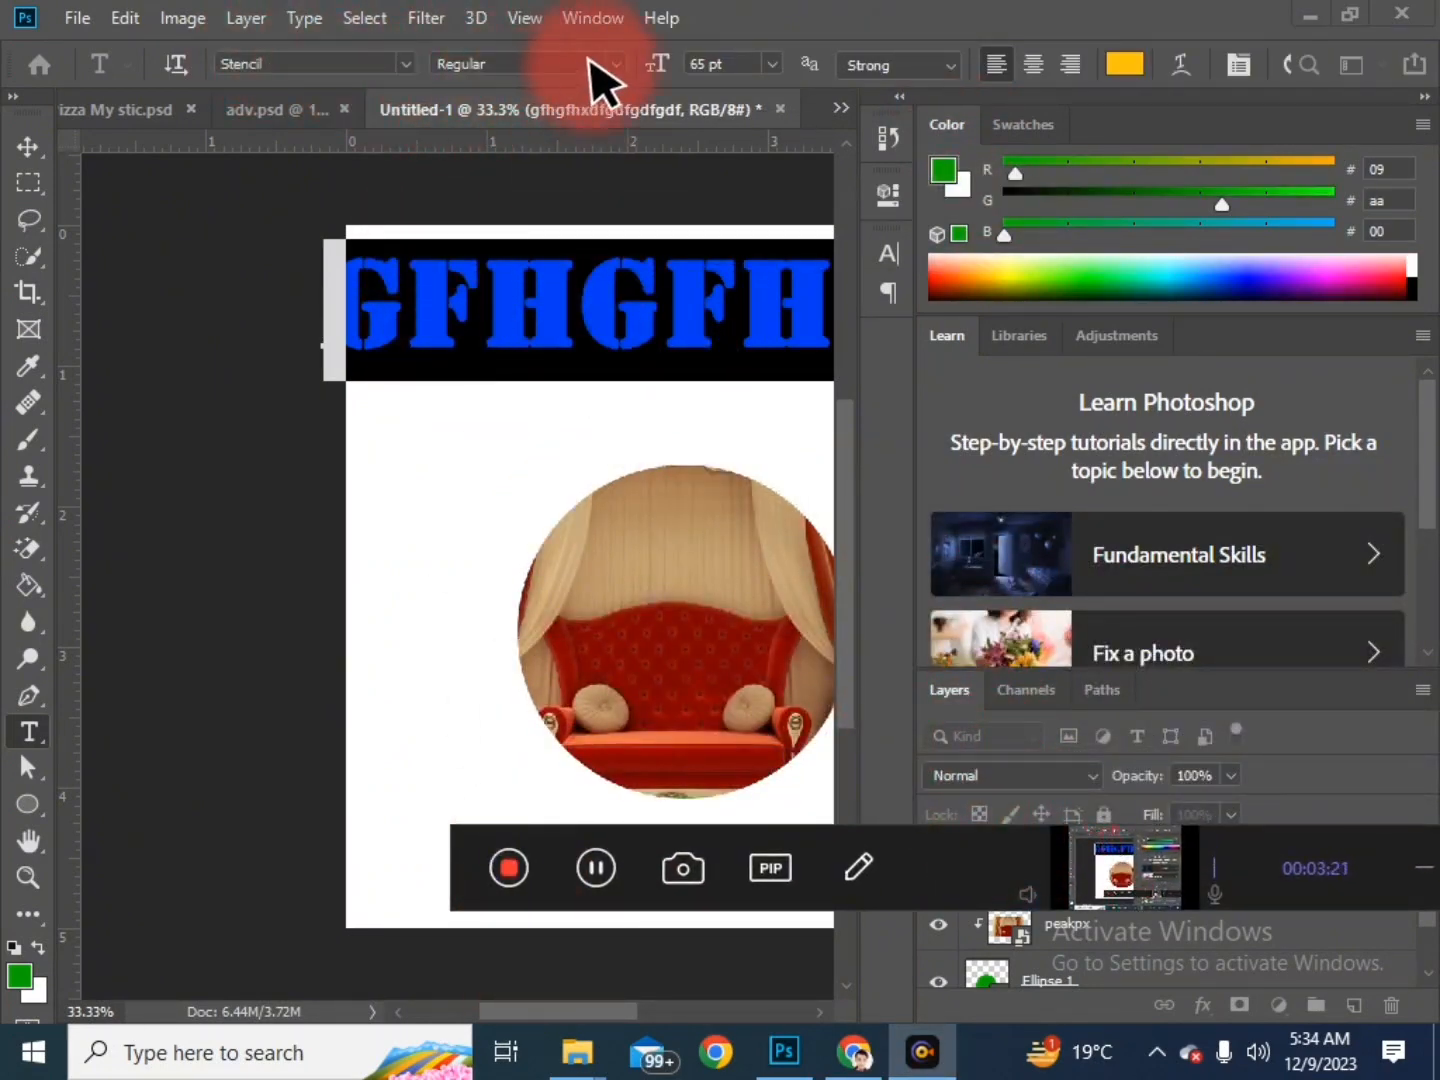
pyautogui.click(401, 62)
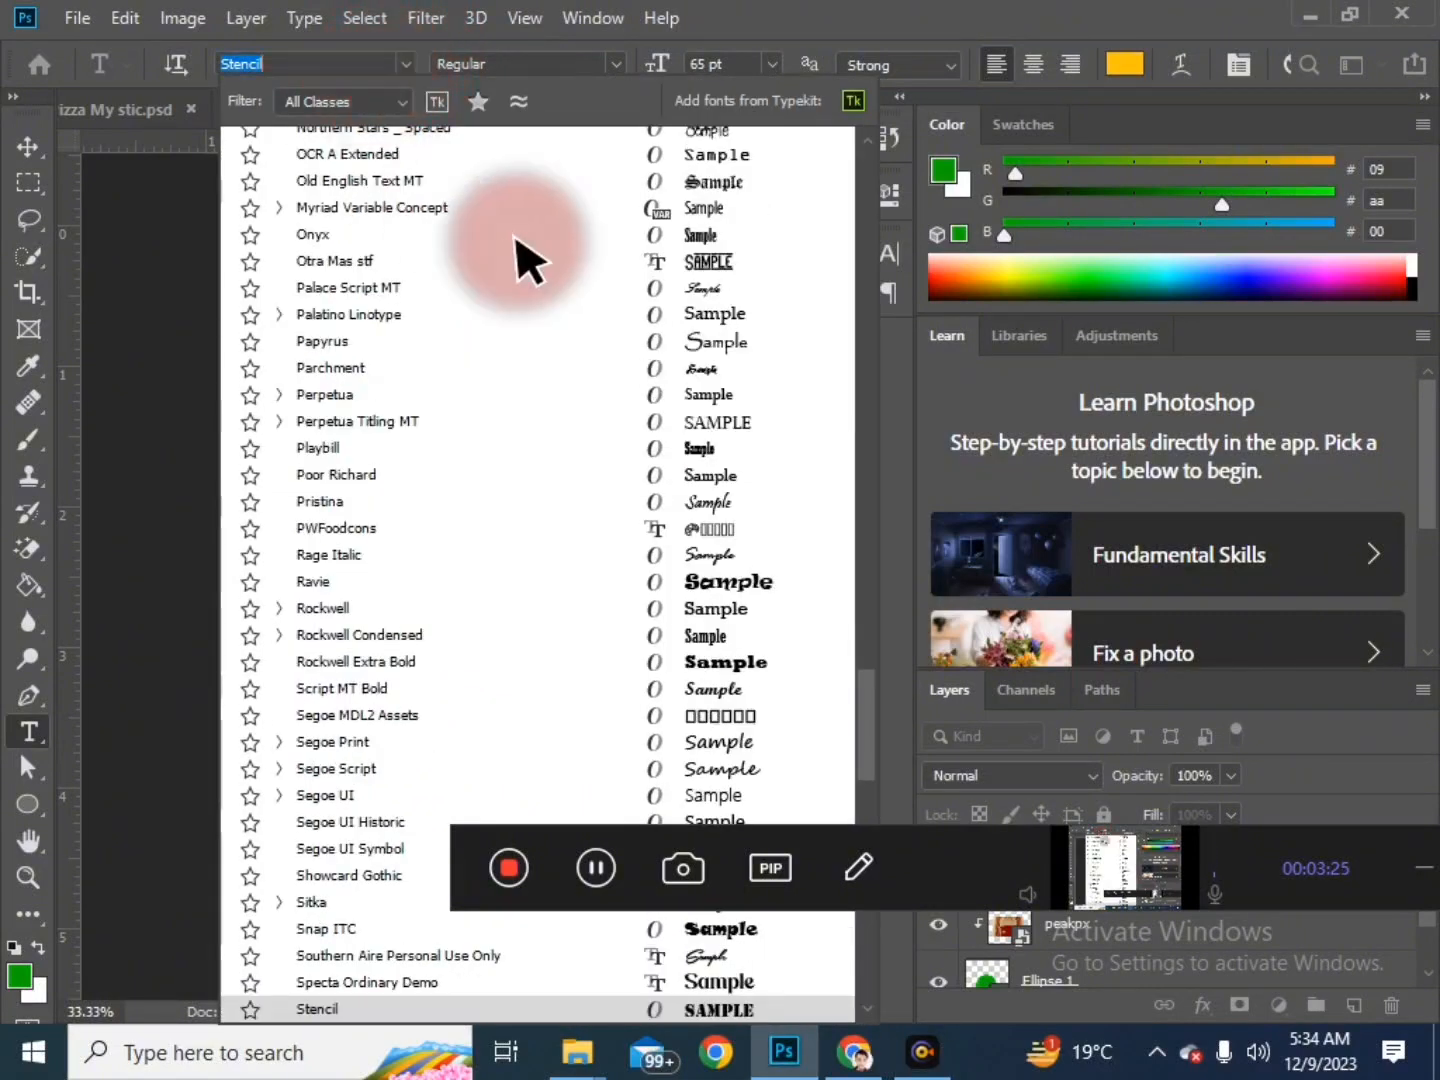
pyautogui.click(602, 261)
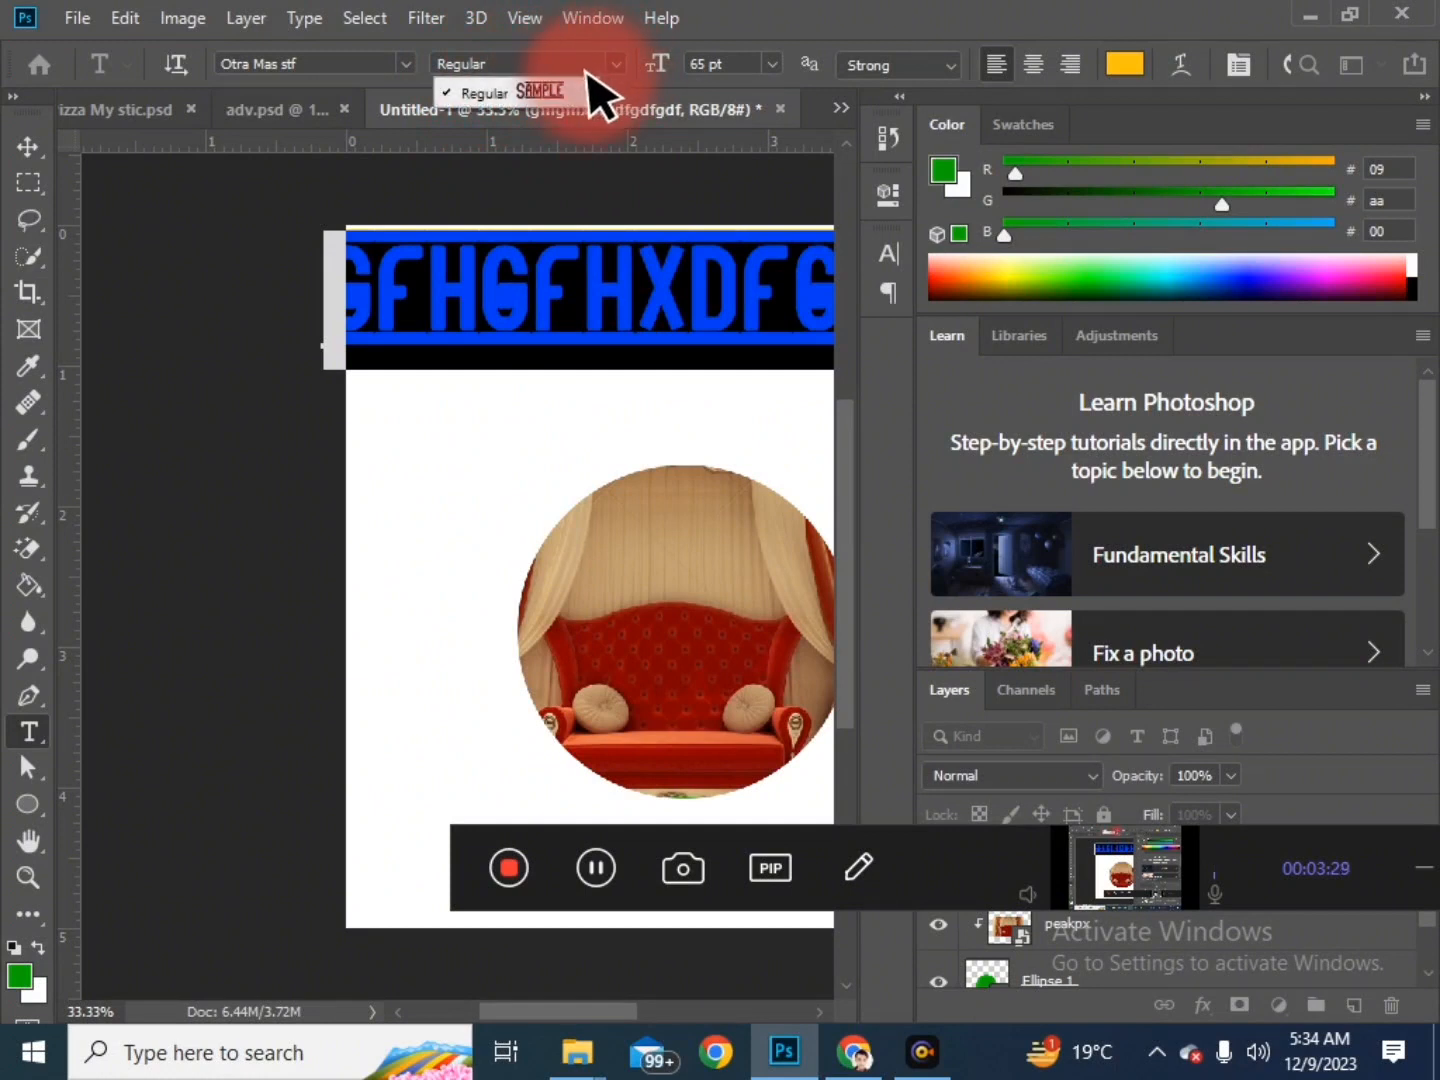
pyautogui.click(554, 92)
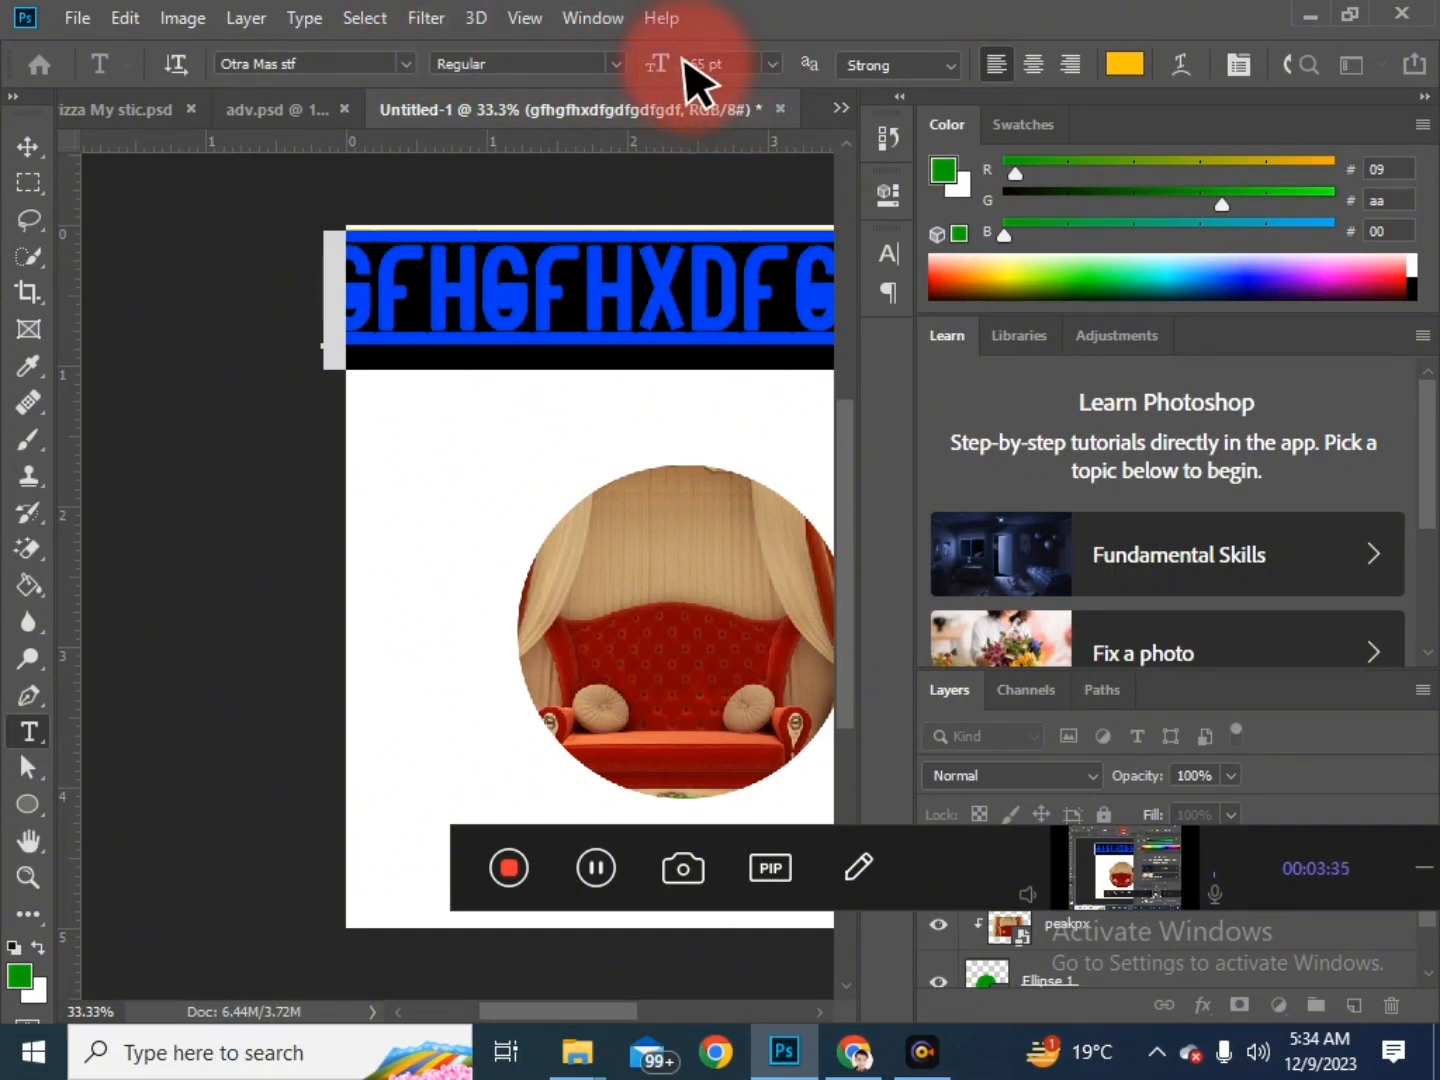
# Step: Reduce the text size to 25 pt and move the line fully inside the canvas above the picture
pyautogui.moveTo(655, 62); pyautogui.dragTo(601, 82)
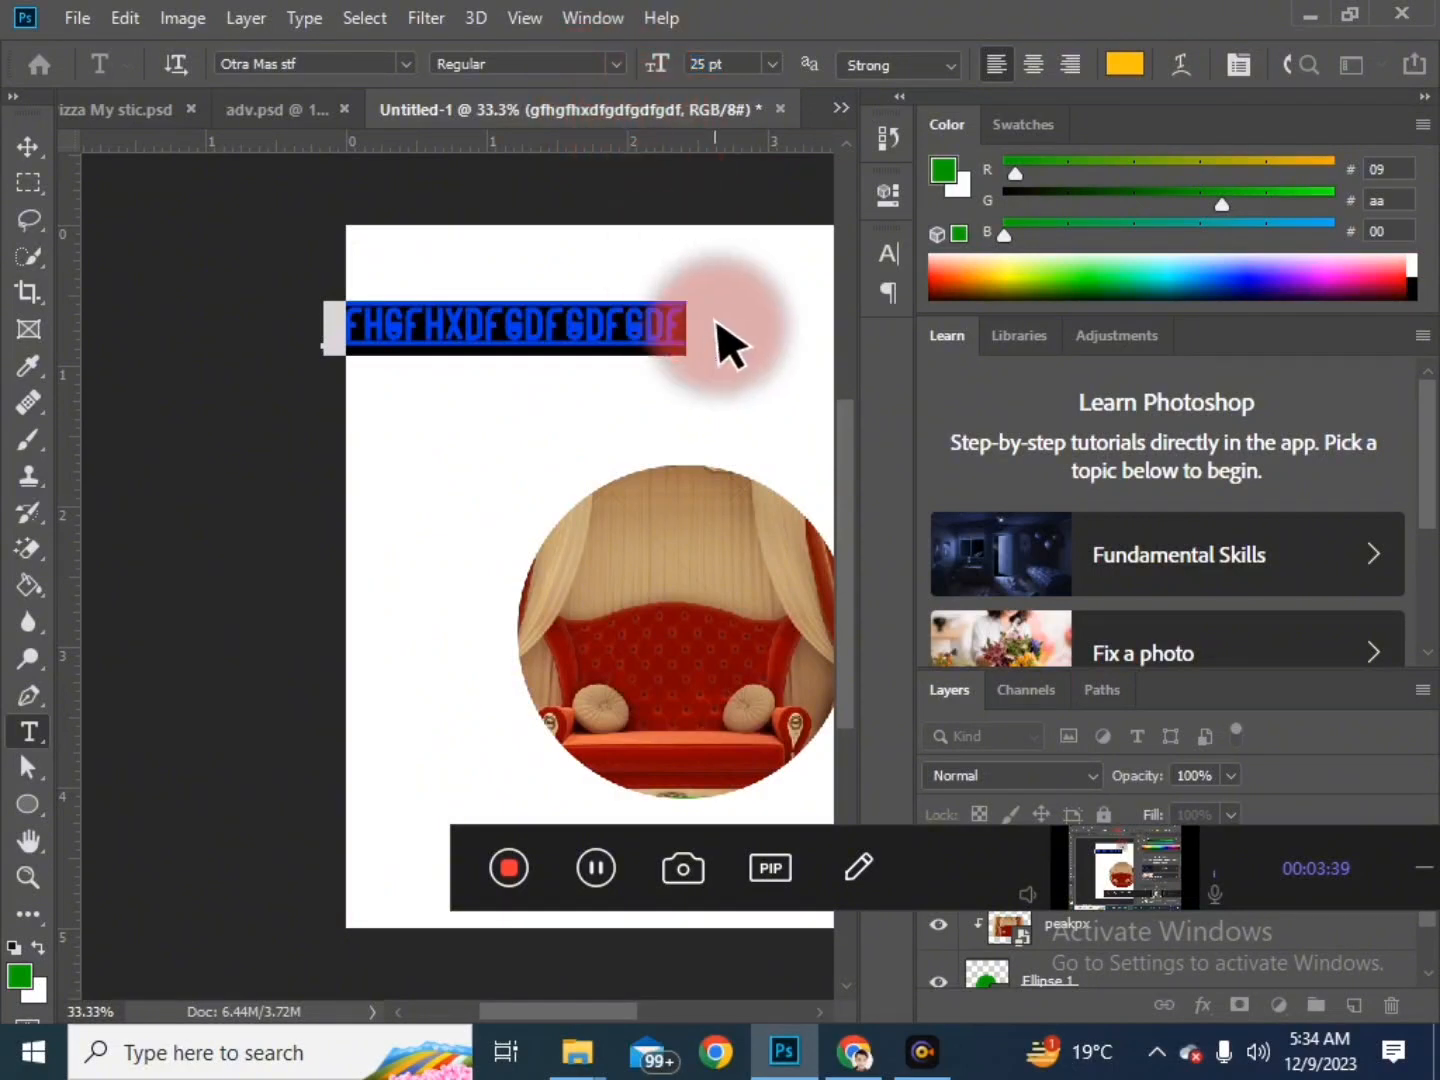
pyautogui.moveTo(640, 399); pyautogui.dragTo(709, 399)
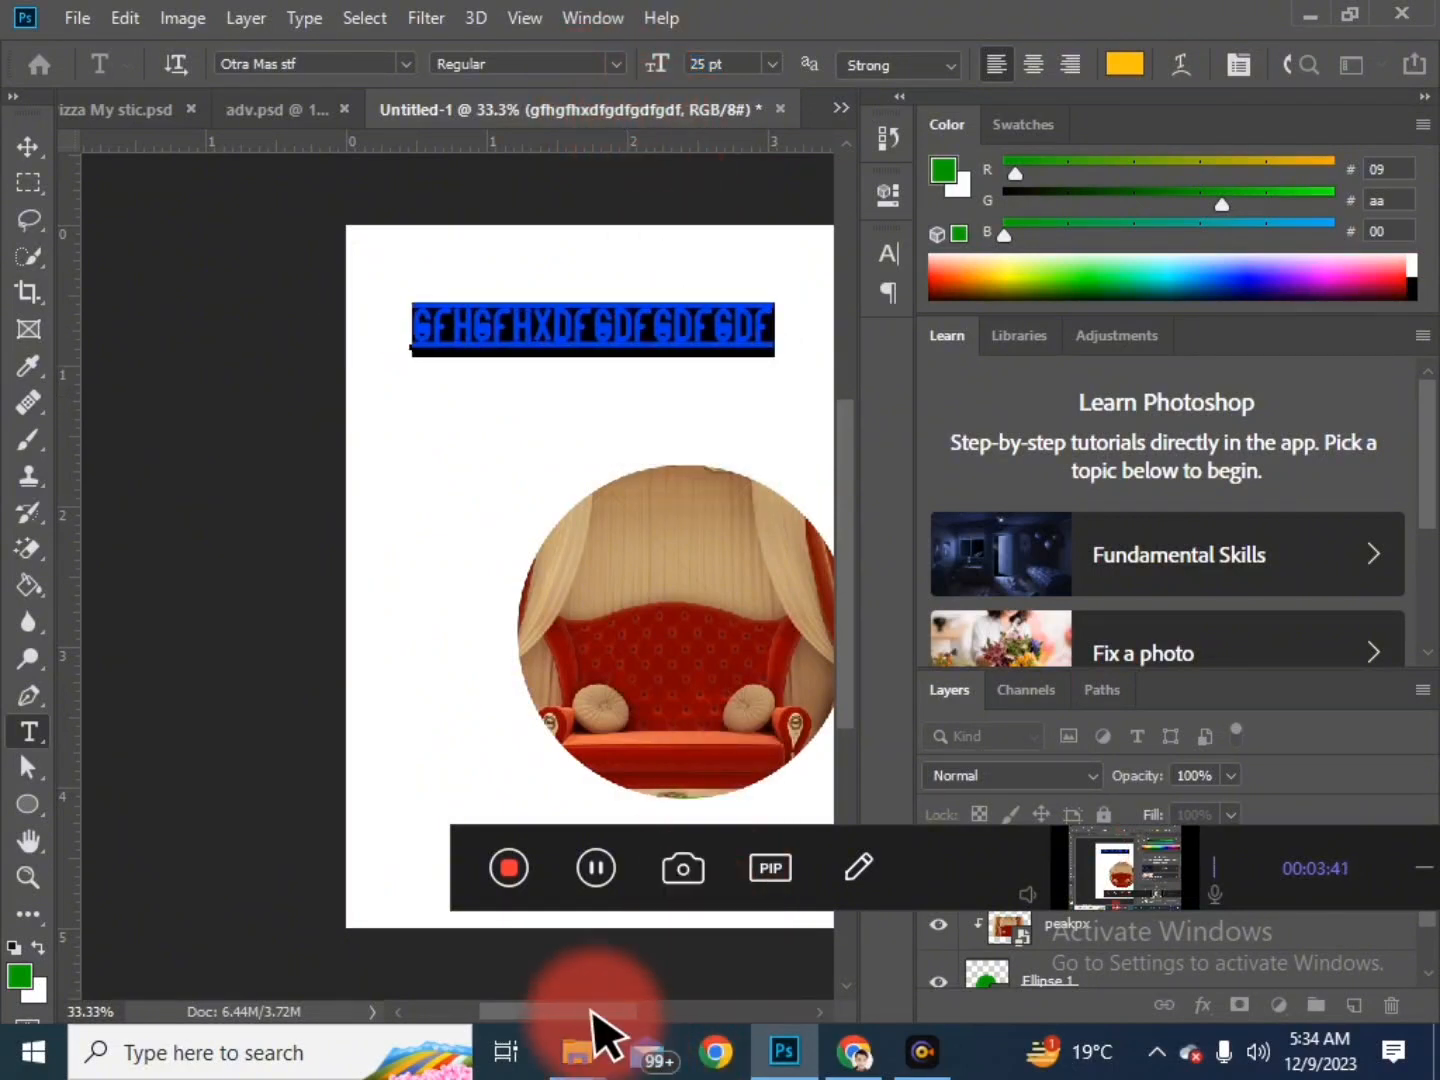
pyautogui.moveTo(599, 1012); pyautogui.dragTo(632, 1012)
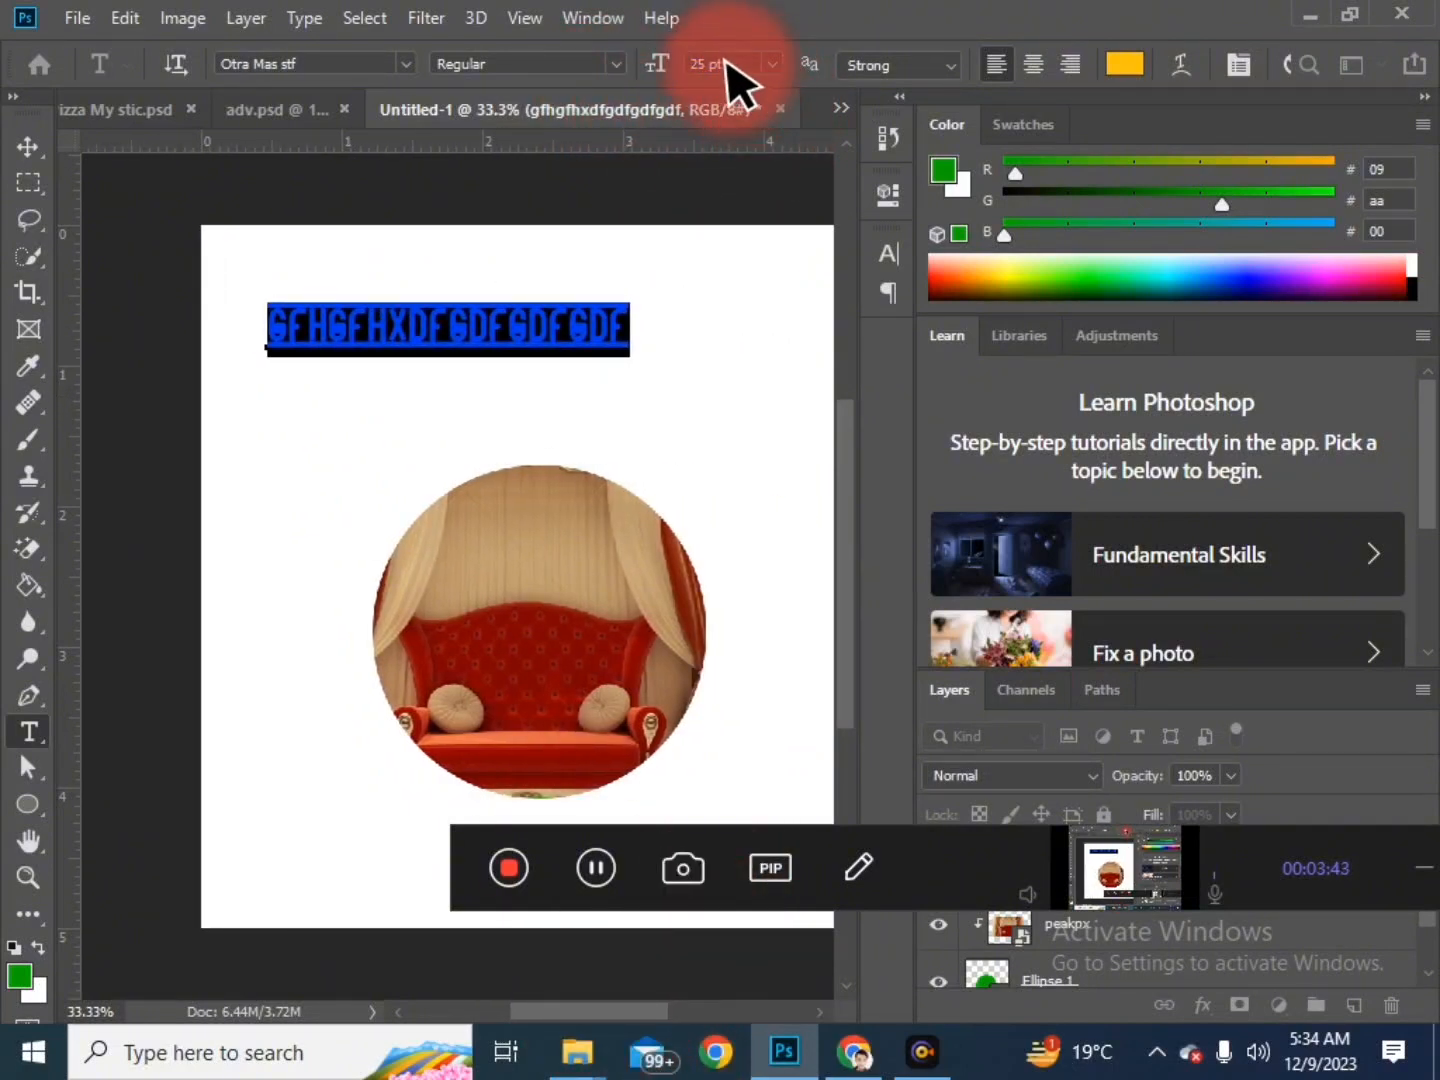
# Step: Choose the Strong anti-aliasing method for the text line
pyautogui.click(904, 67)
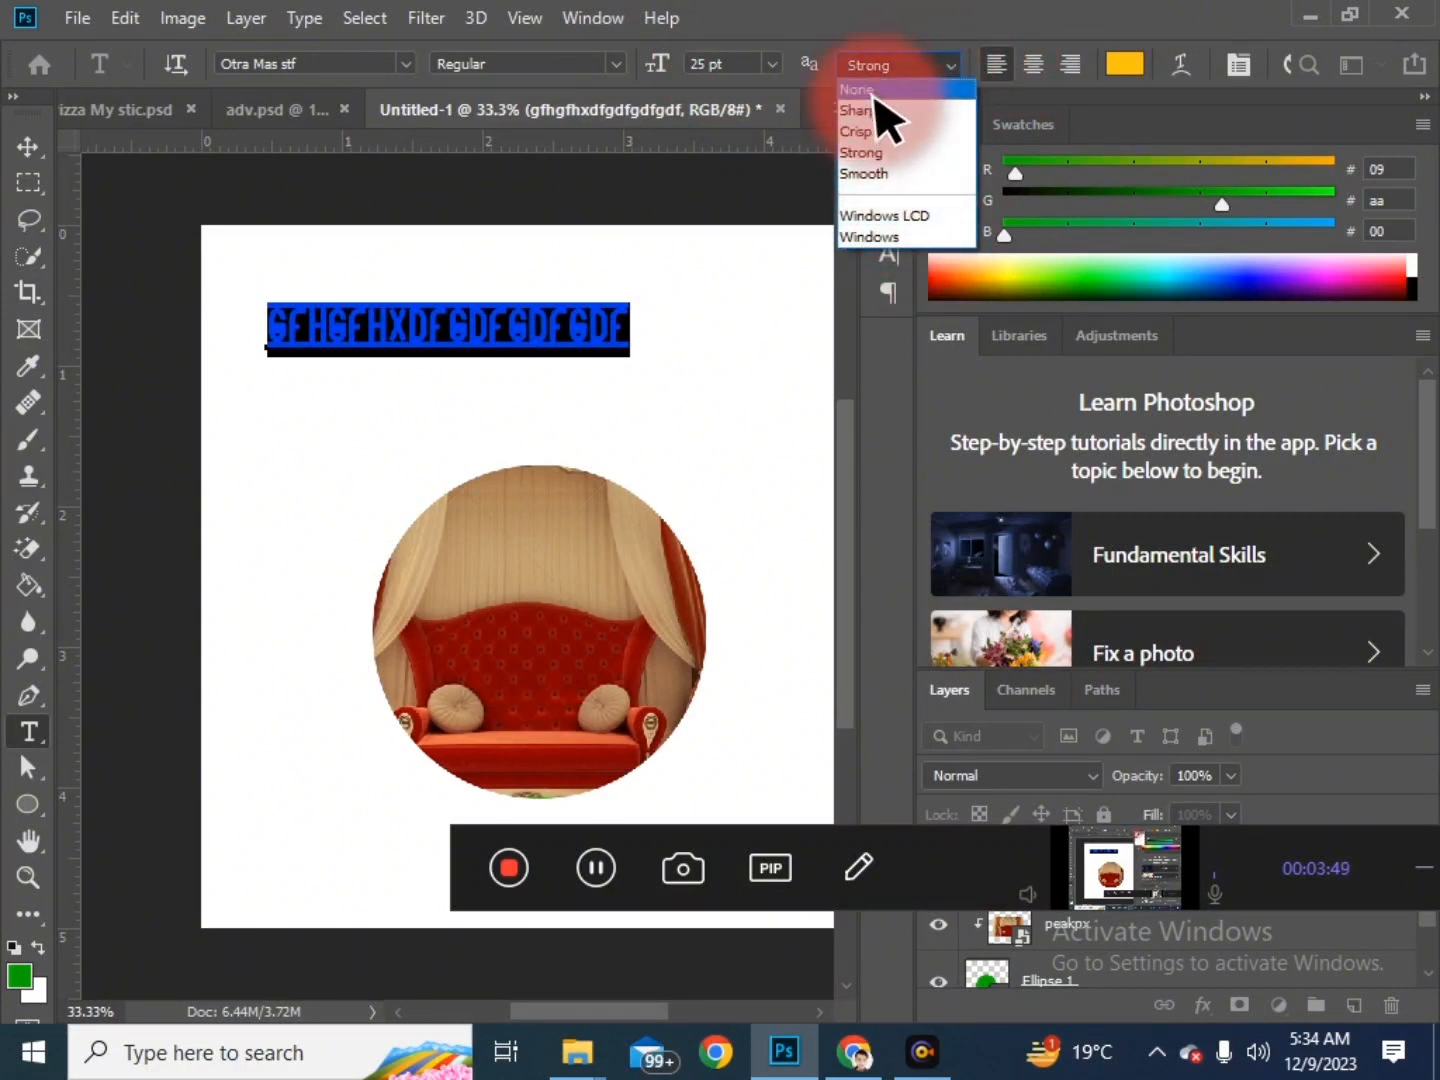
pyautogui.click(879, 150)
pyautogui.click(611, 320)
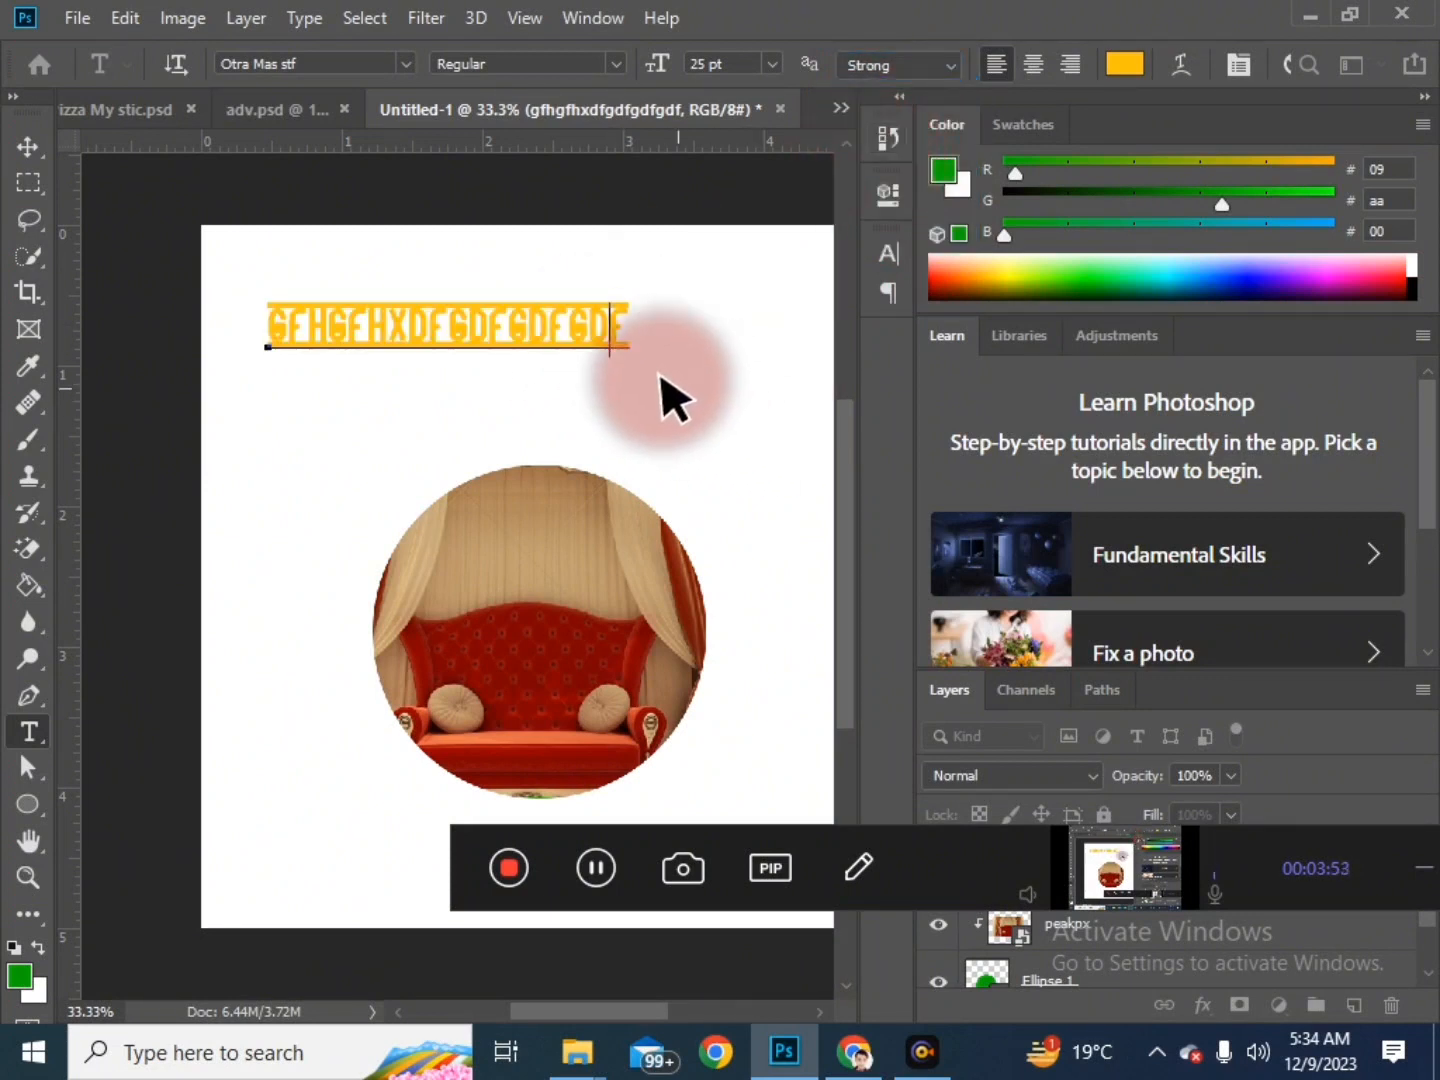
# Step: Try centre and right alignment on the whole text line, ending with left alignment
pyautogui.doubleClick(609, 343)
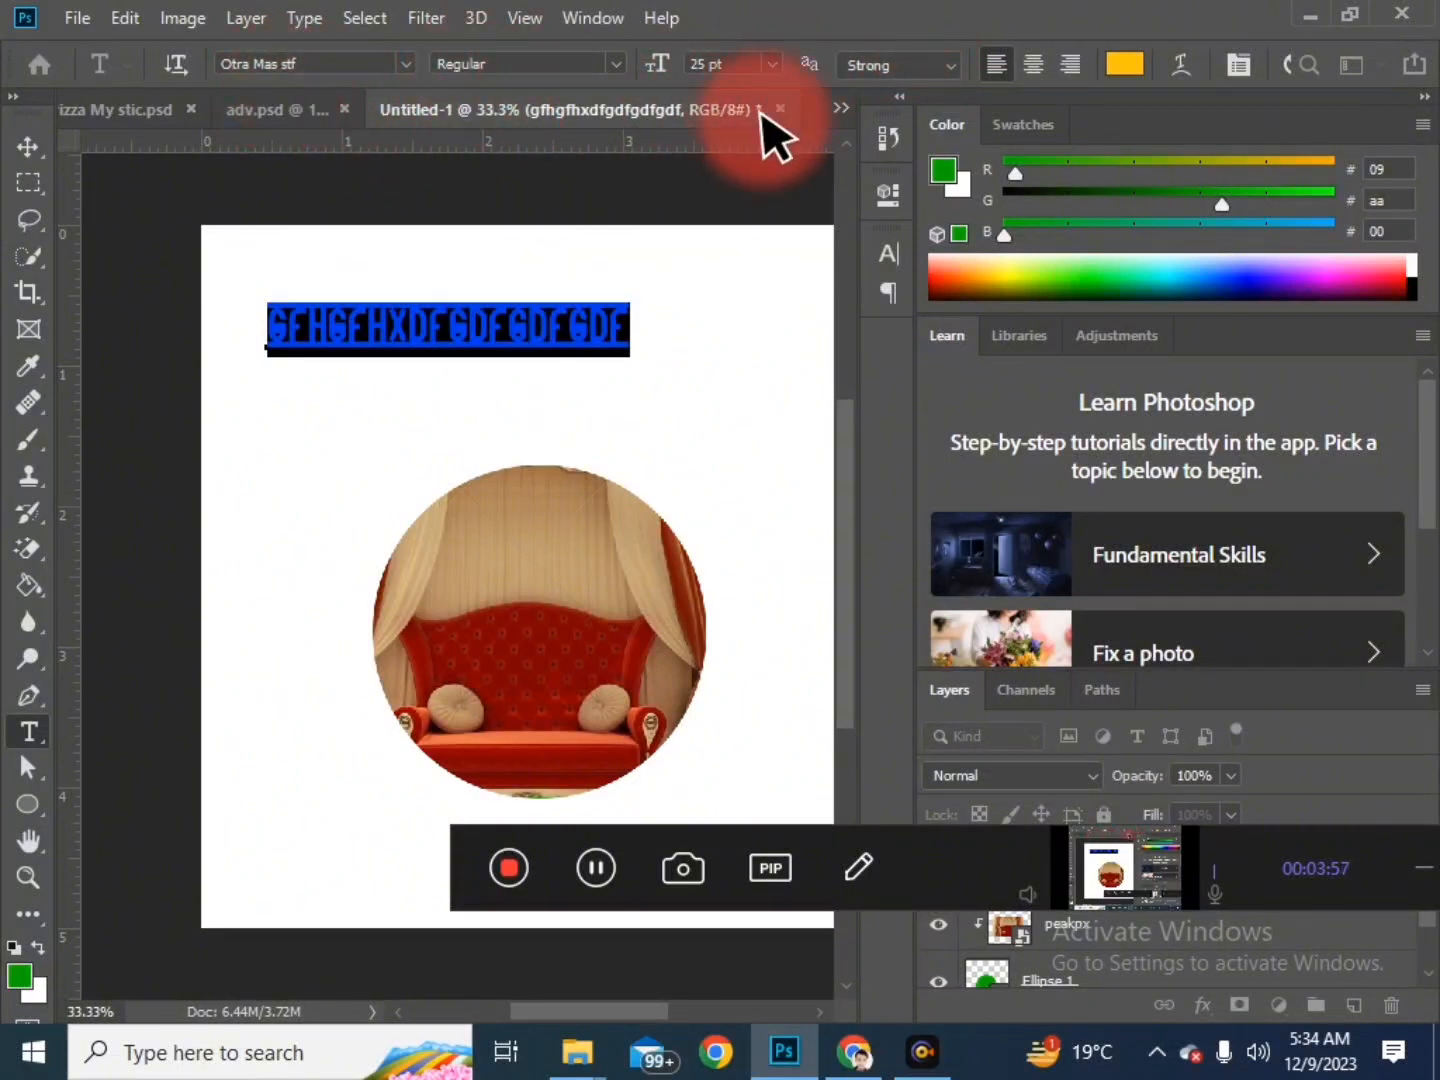
pyautogui.click(1035, 62)
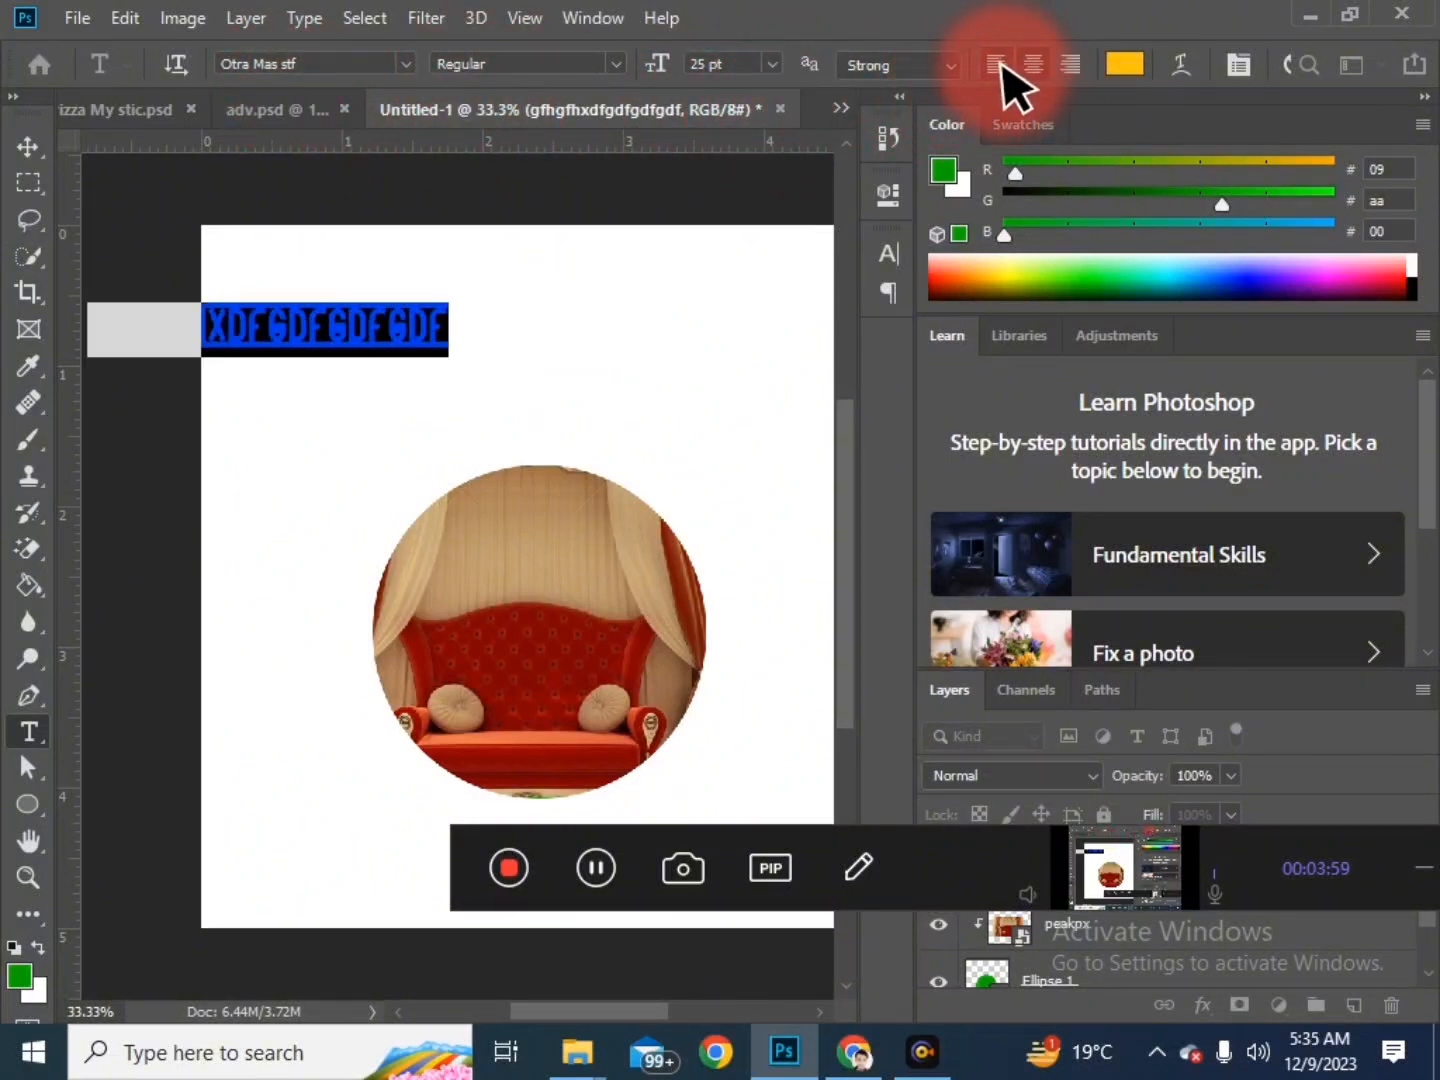
pyautogui.click(998, 62)
pyautogui.click(1035, 62)
pyautogui.click(1067, 62)
pyautogui.click(998, 63)
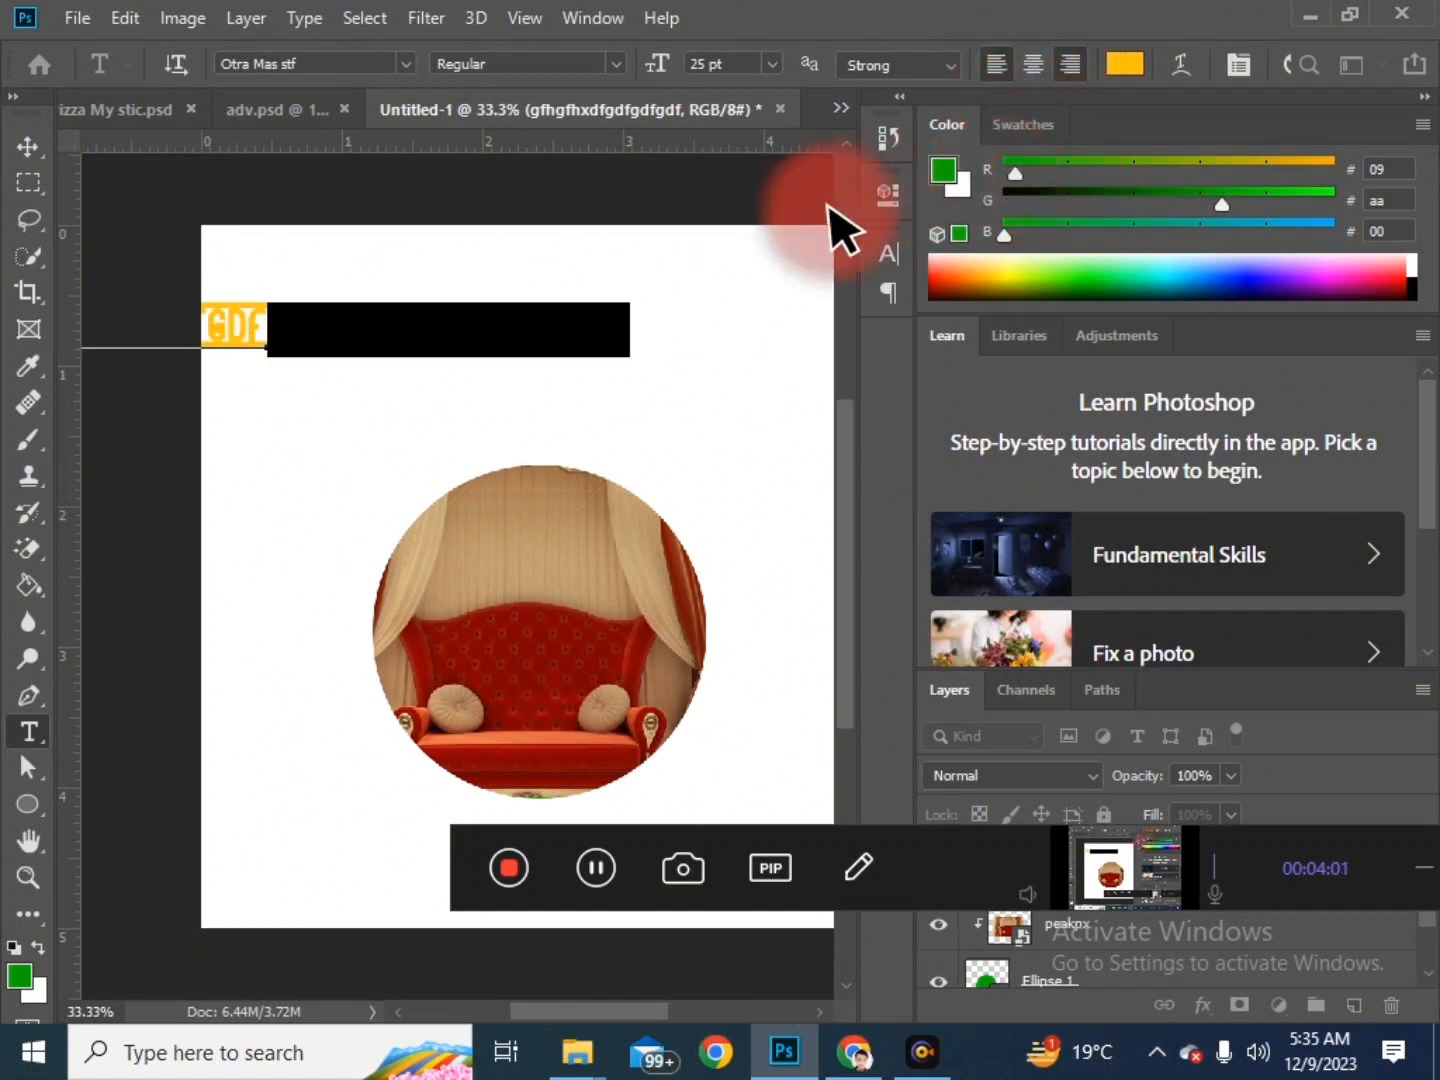
# Step: Add a second line reading "gdfhghjgjgf" below the first text line
pyautogui.click(618, 360)
pyautogui.write('gdfh')
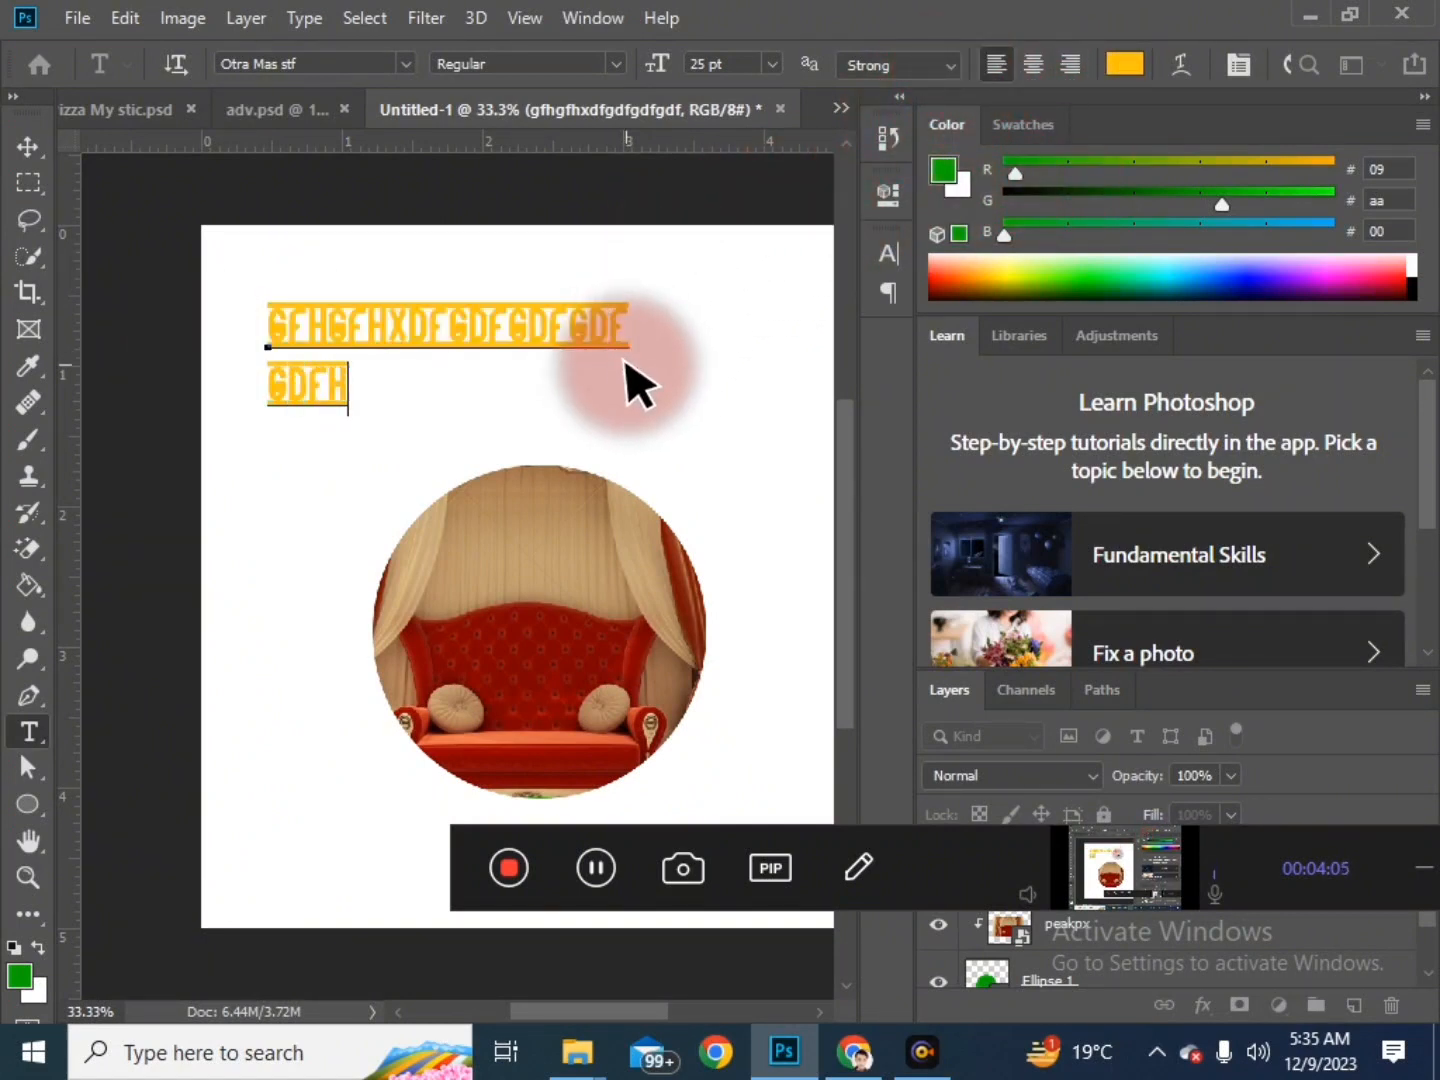
pyautogui.write('ghjgjgf')
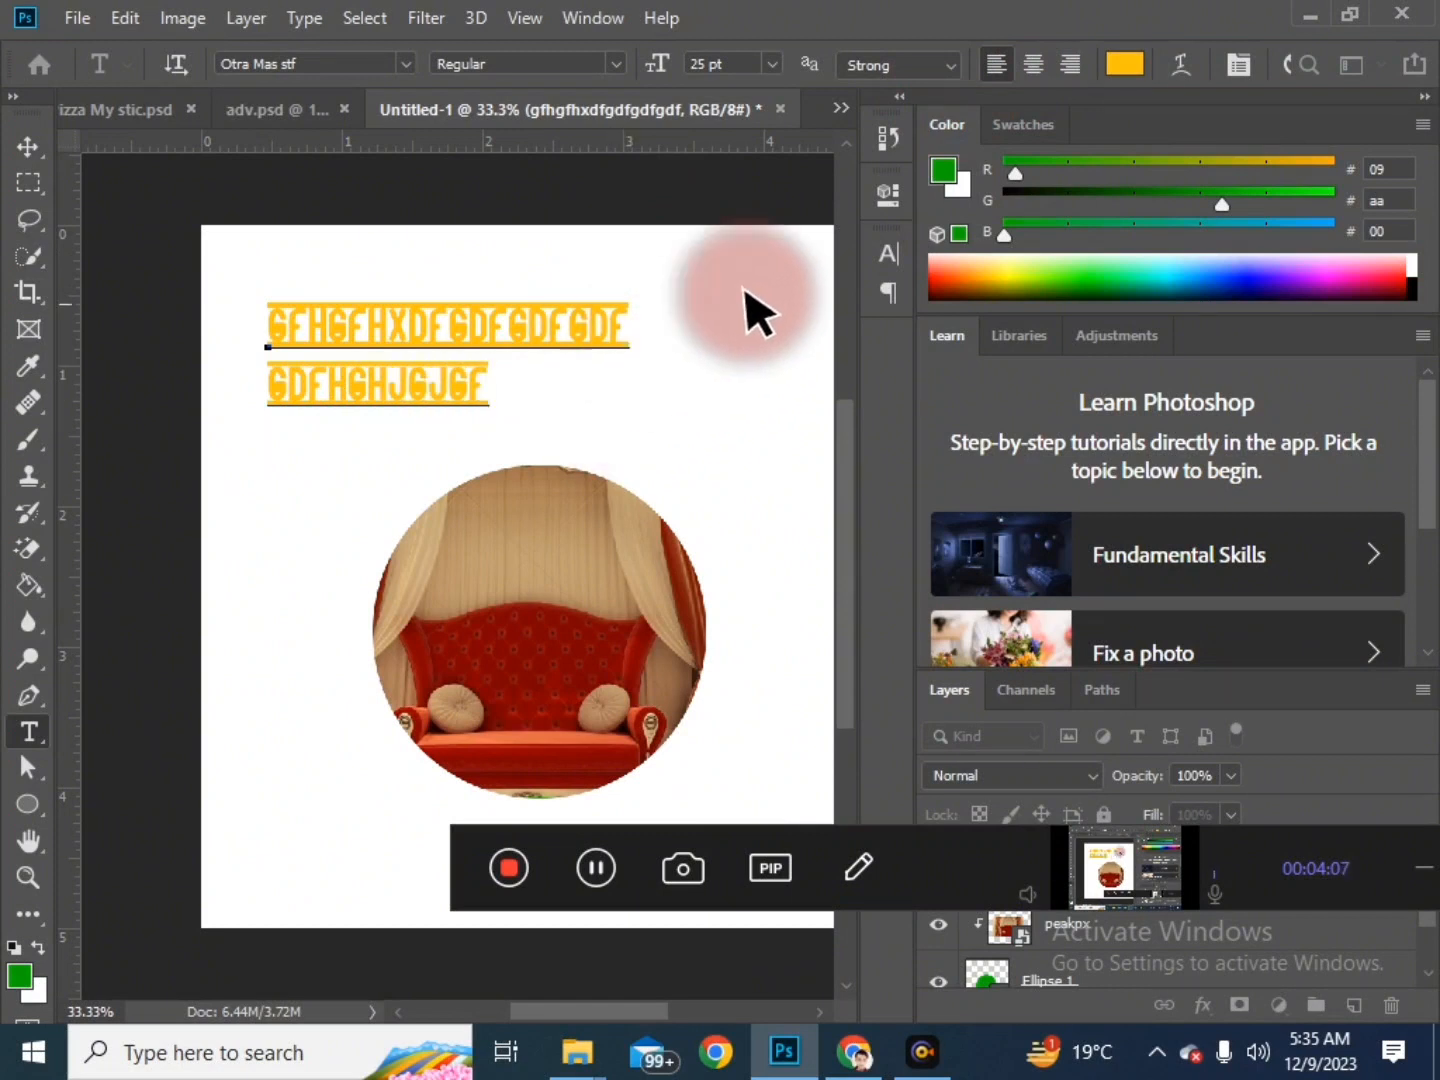
# Step: Replace all the text with "dfgfdhgfhghjghj" and centre-align it
pyautogui.hotkey('ctrl', 'a')
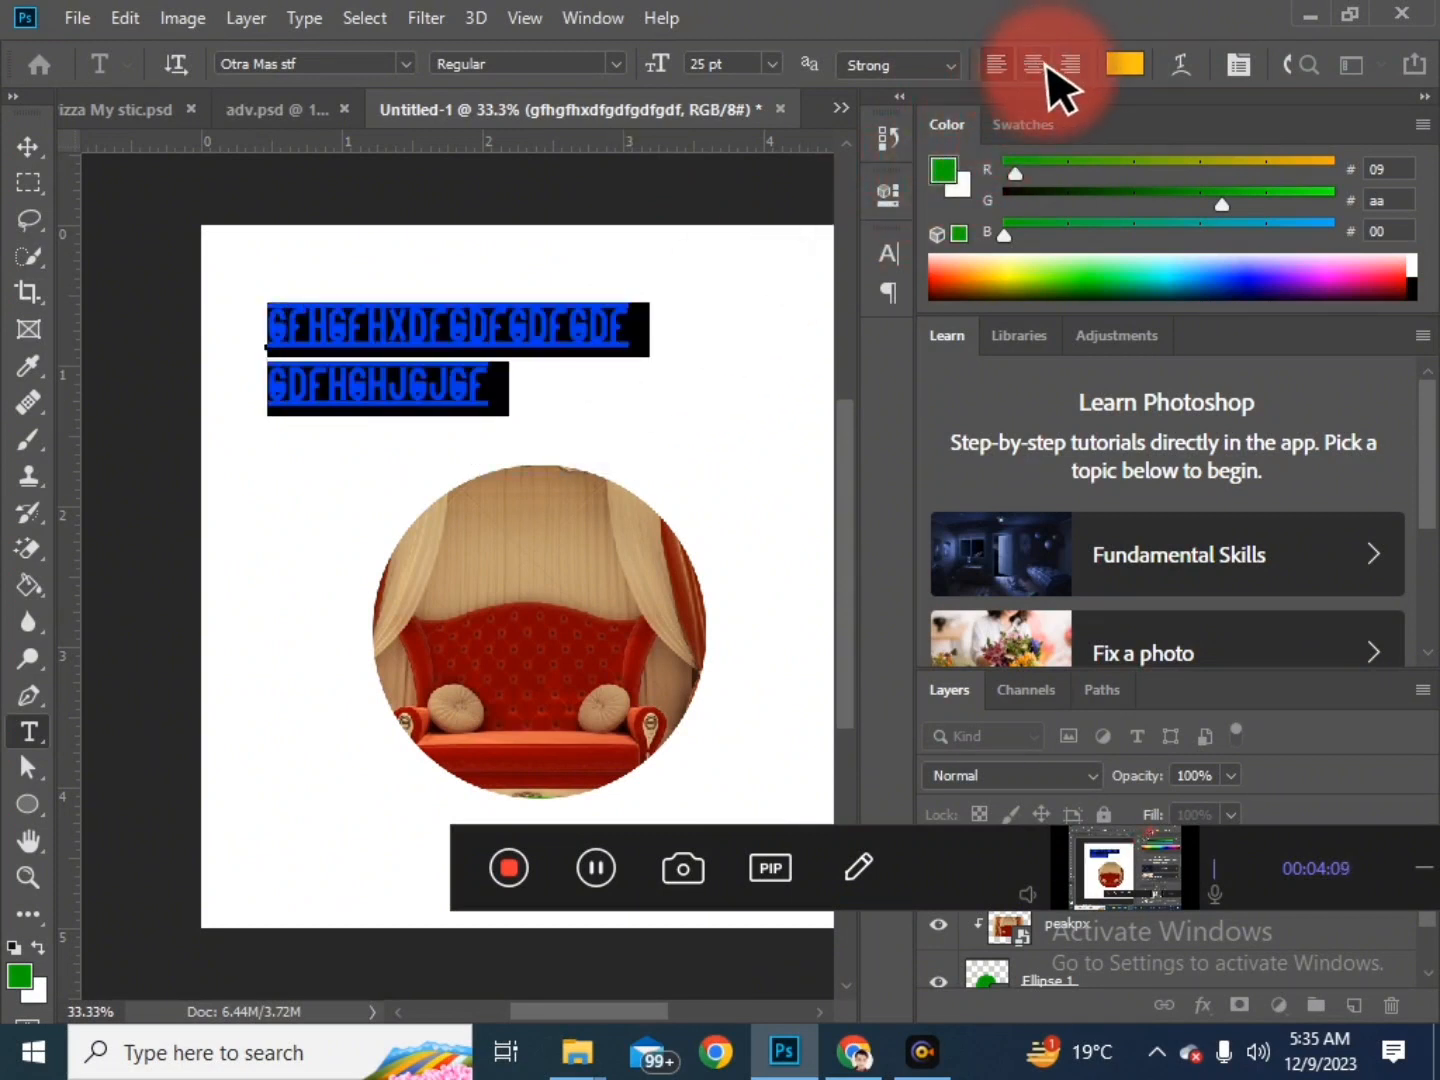
pyautogui.press('BackSpace')
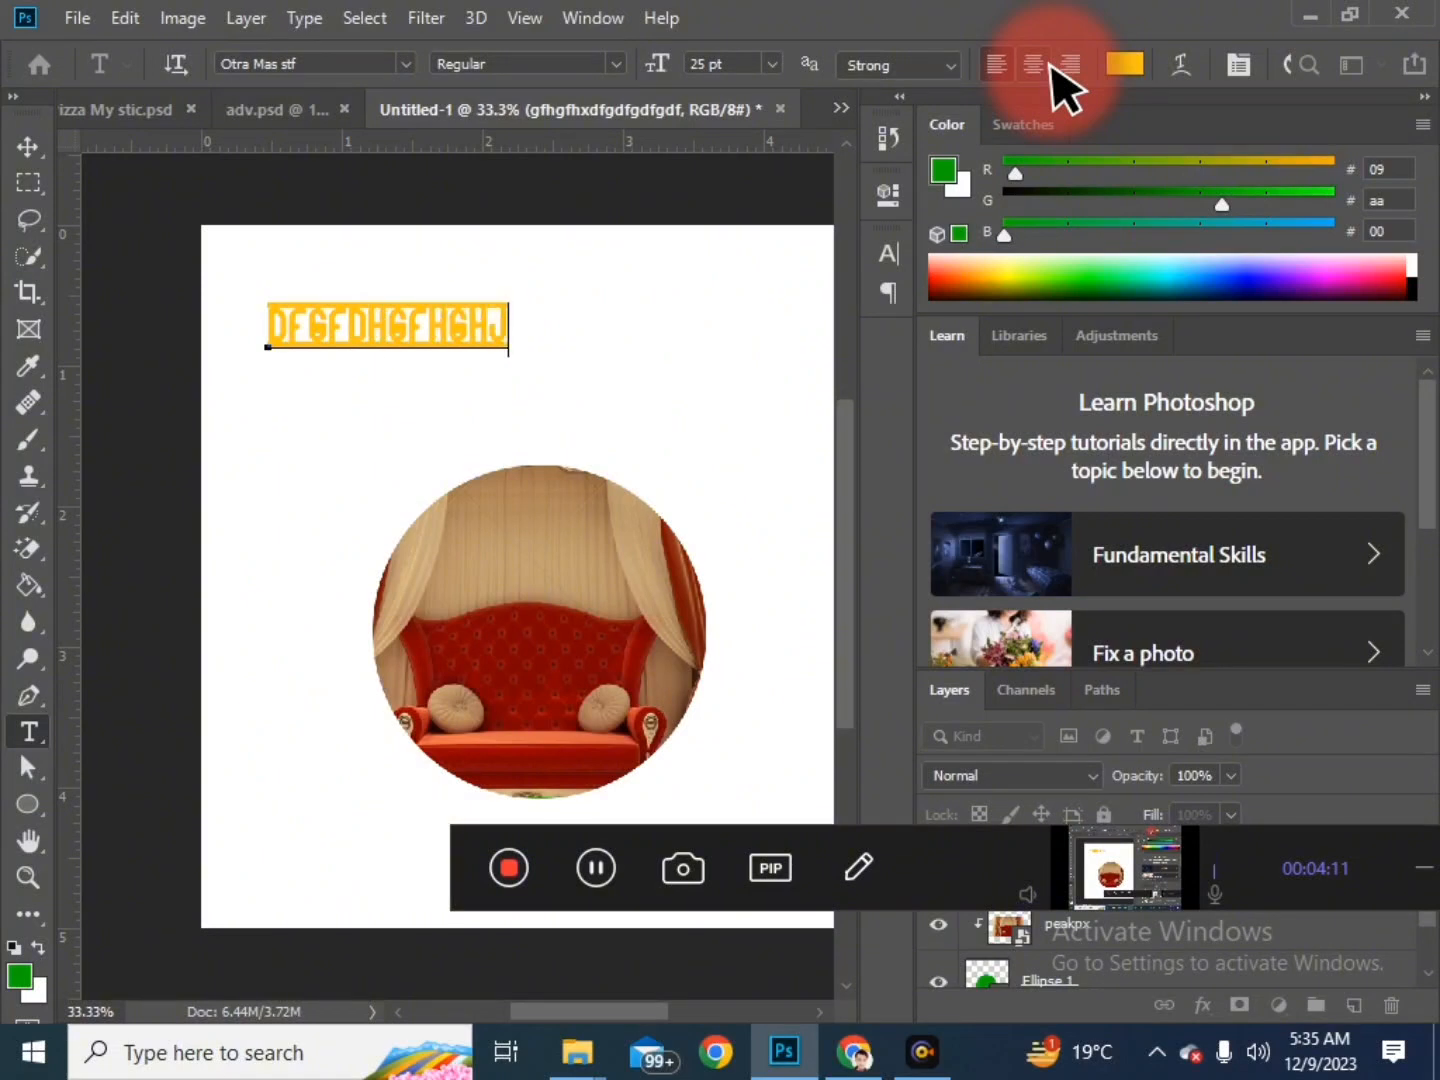
pyautogui.click(1036, 62)
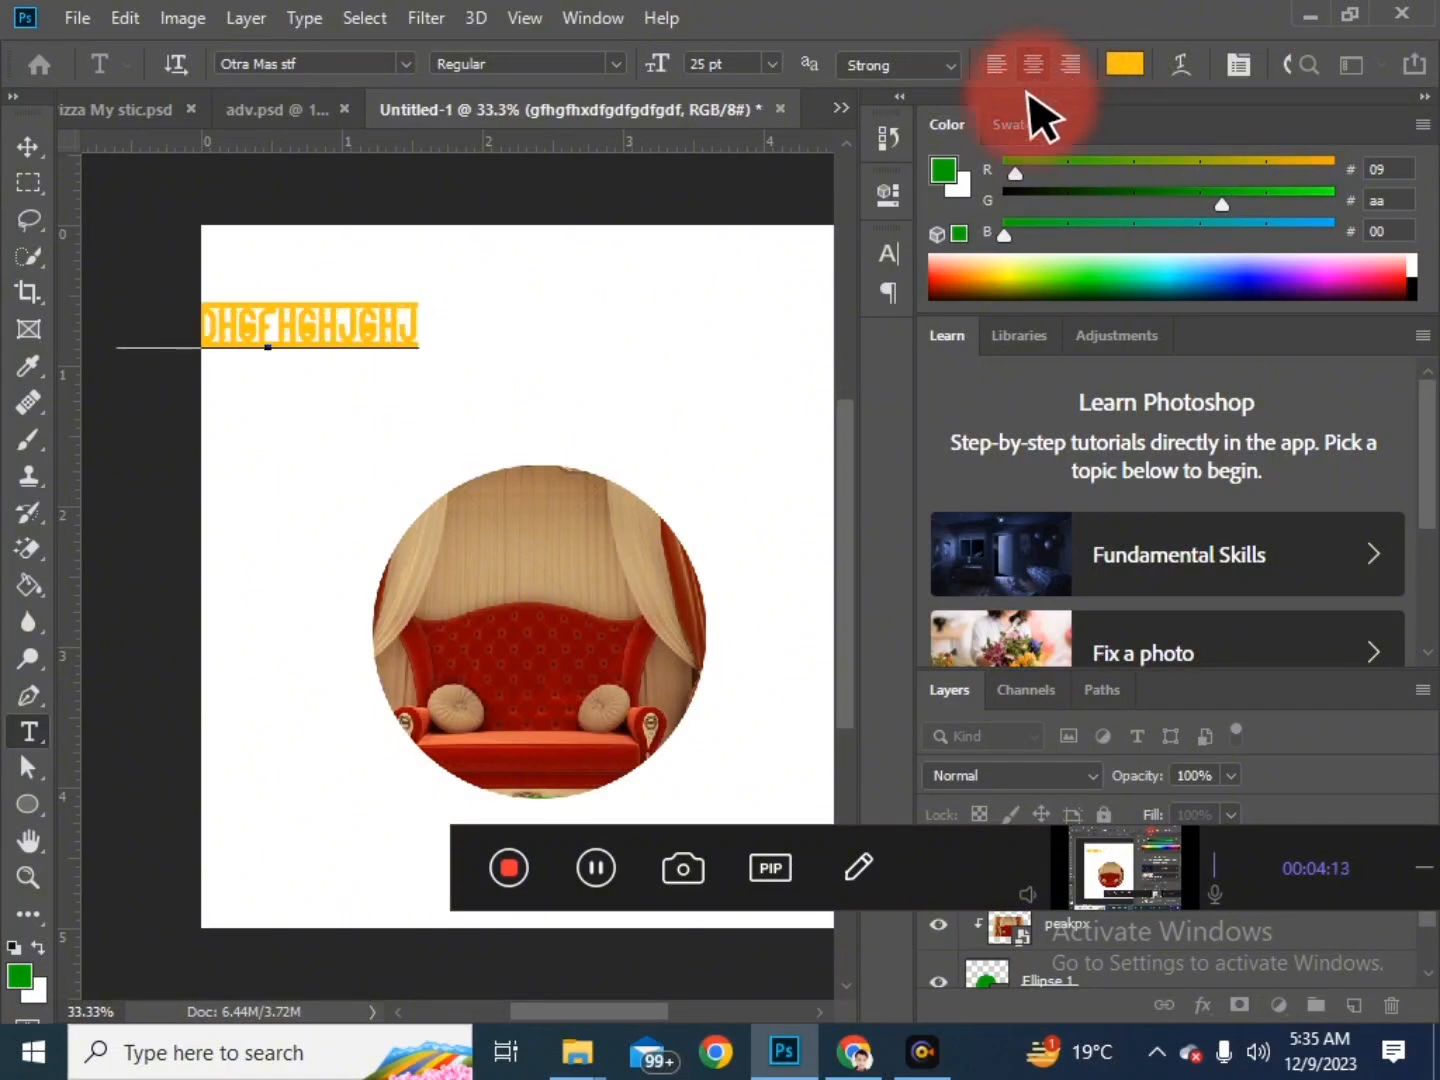
# Step: Move the centred text to directly above the circular picture and add a lower line reading "gdfkjgdfjg"
pyautogui.click(706, 383)
pyautogui.click(347, 317)
pyautogui.click(394, 406)
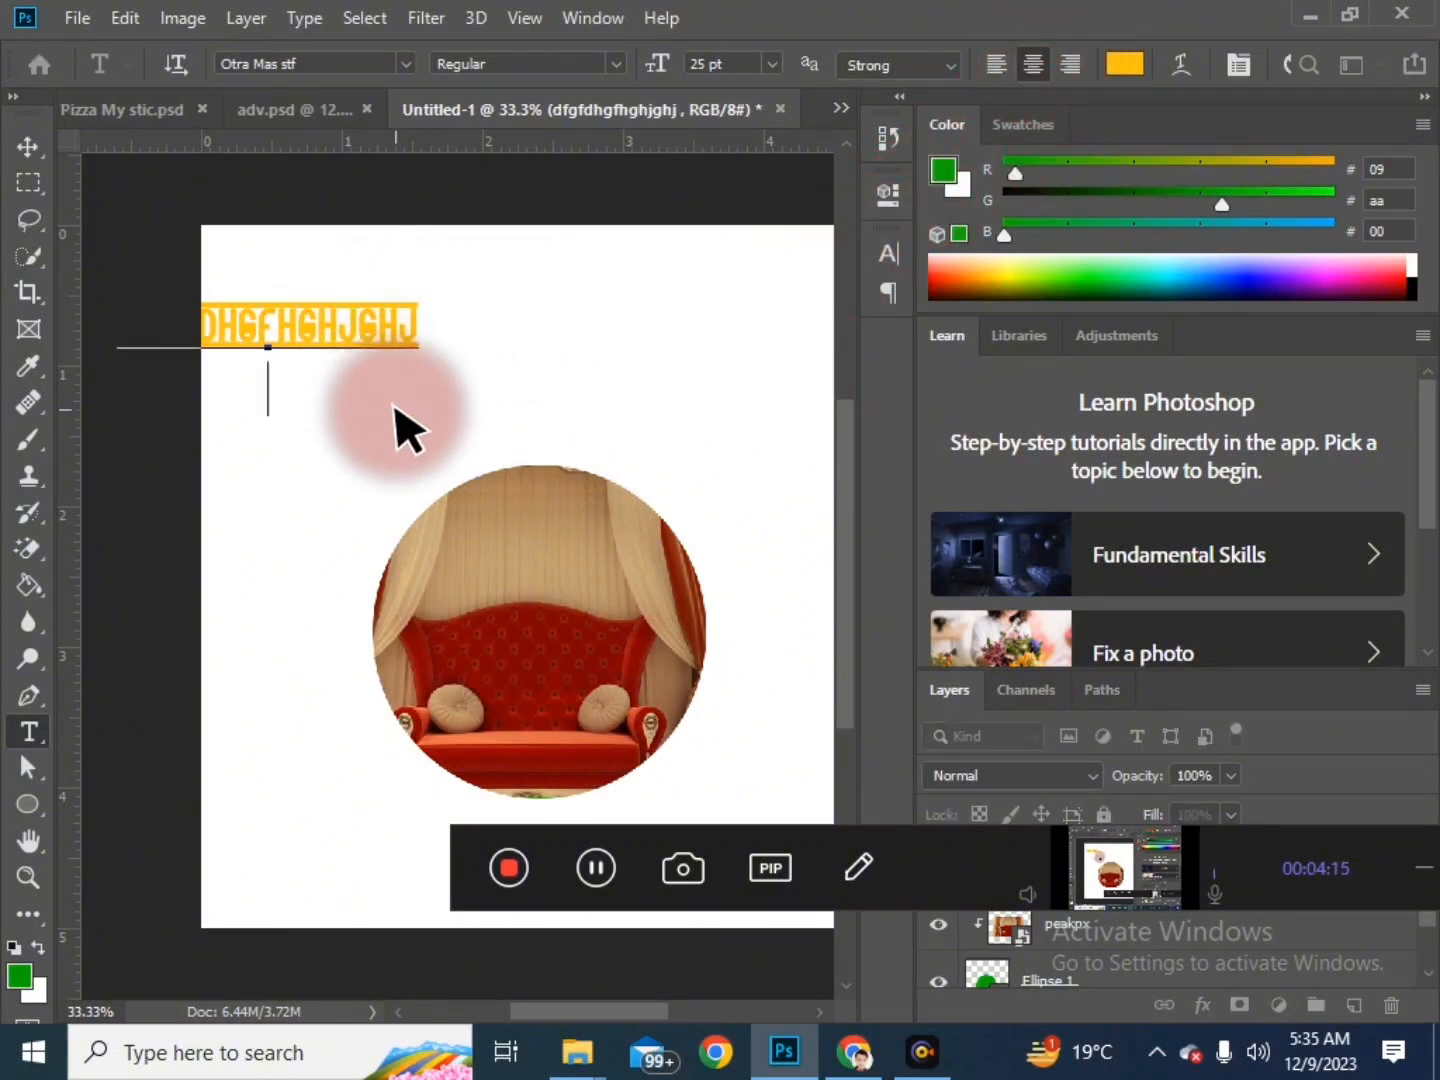
pyautogui.click(623, 371)
pyautogui.click(376, 313)
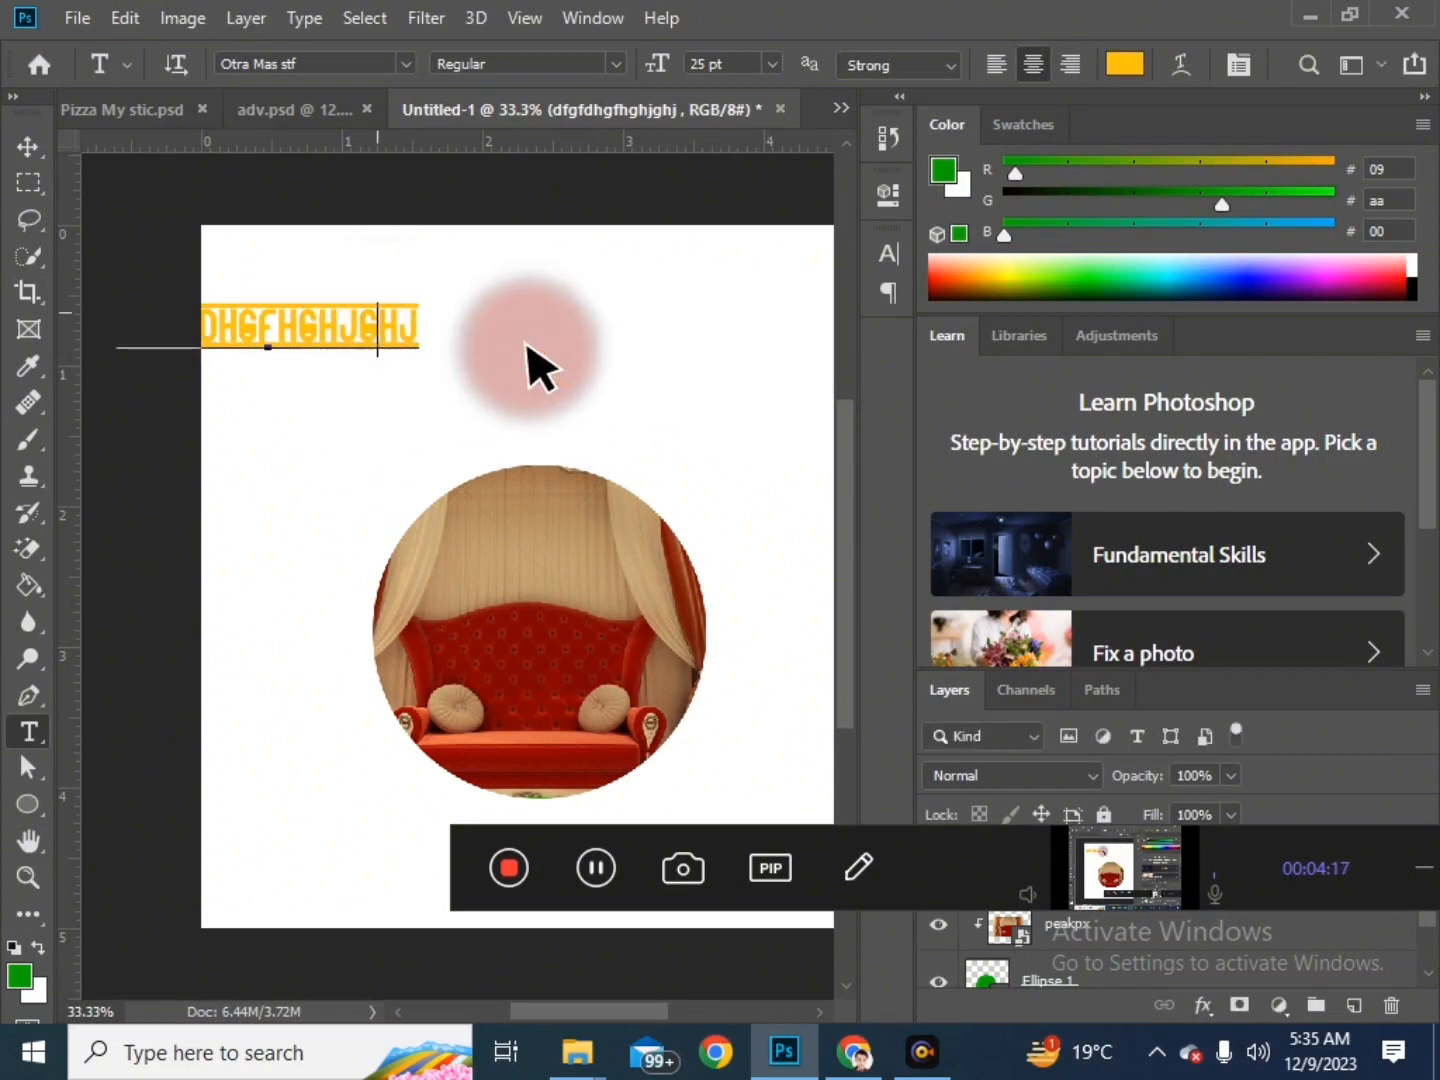
pyautogui.moveTo(588, 370); pyautogui.dragTo(830, 363)
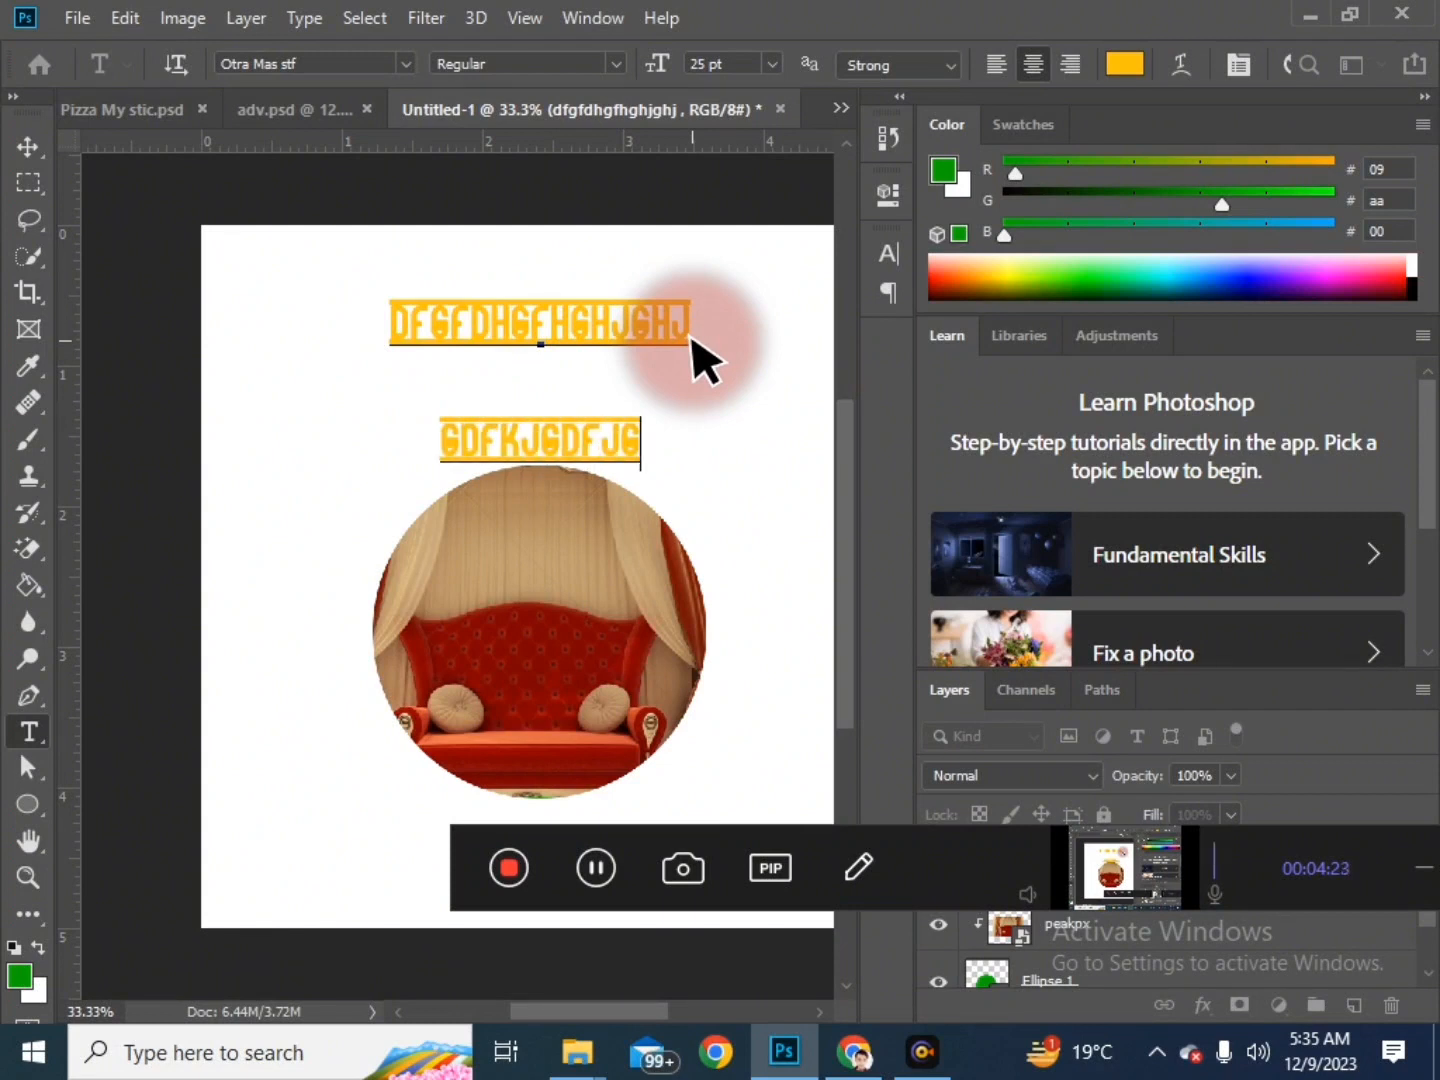
pyautogui.moveTo(693, 340); pyautogui.dragTo(679, 343)
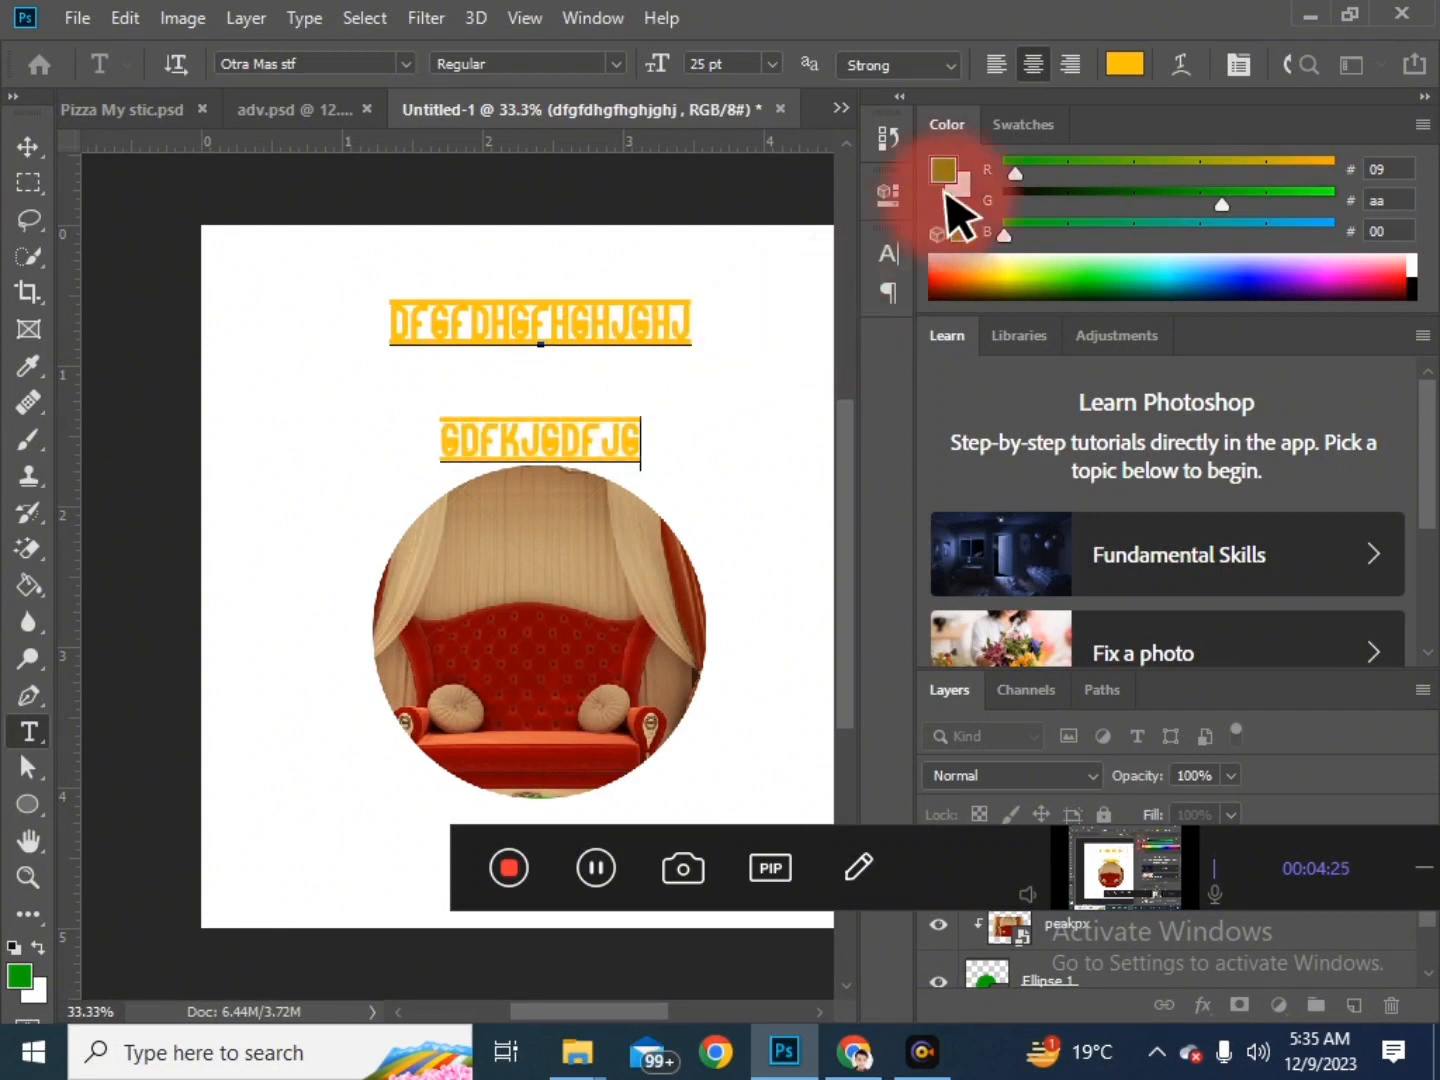
# Step: Left-align the lower line and replace all the text with a person's name
pyautogui.click(990, 64)
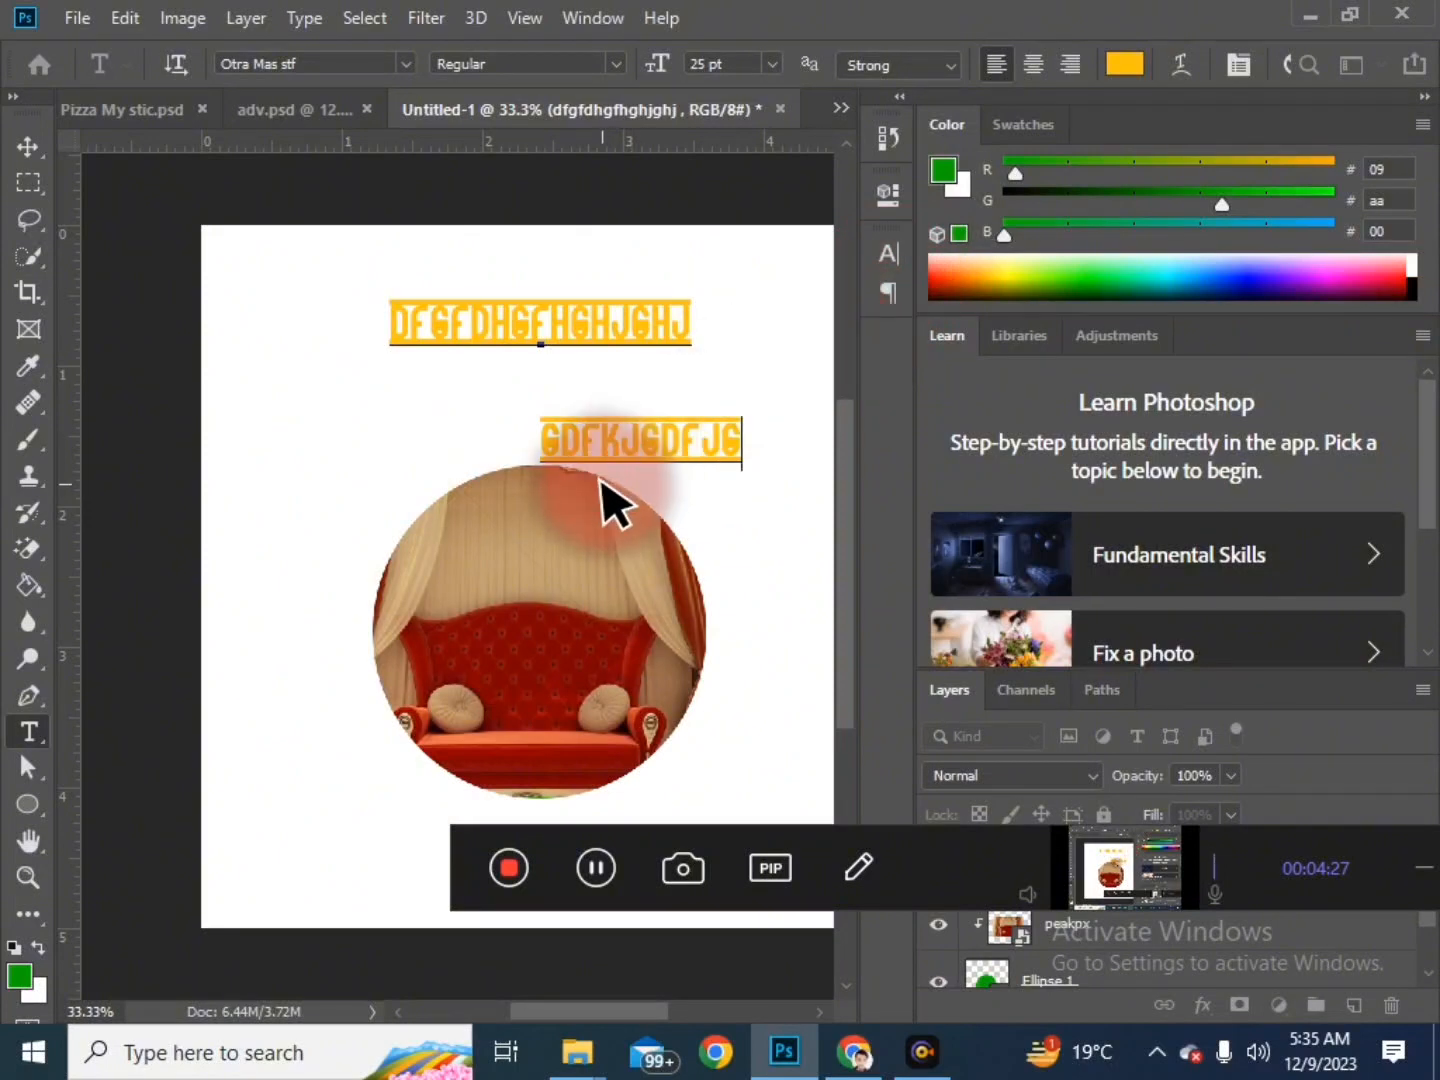
pyautogui.hotkey('ctrl', 'a')
pyautogui.write('A')
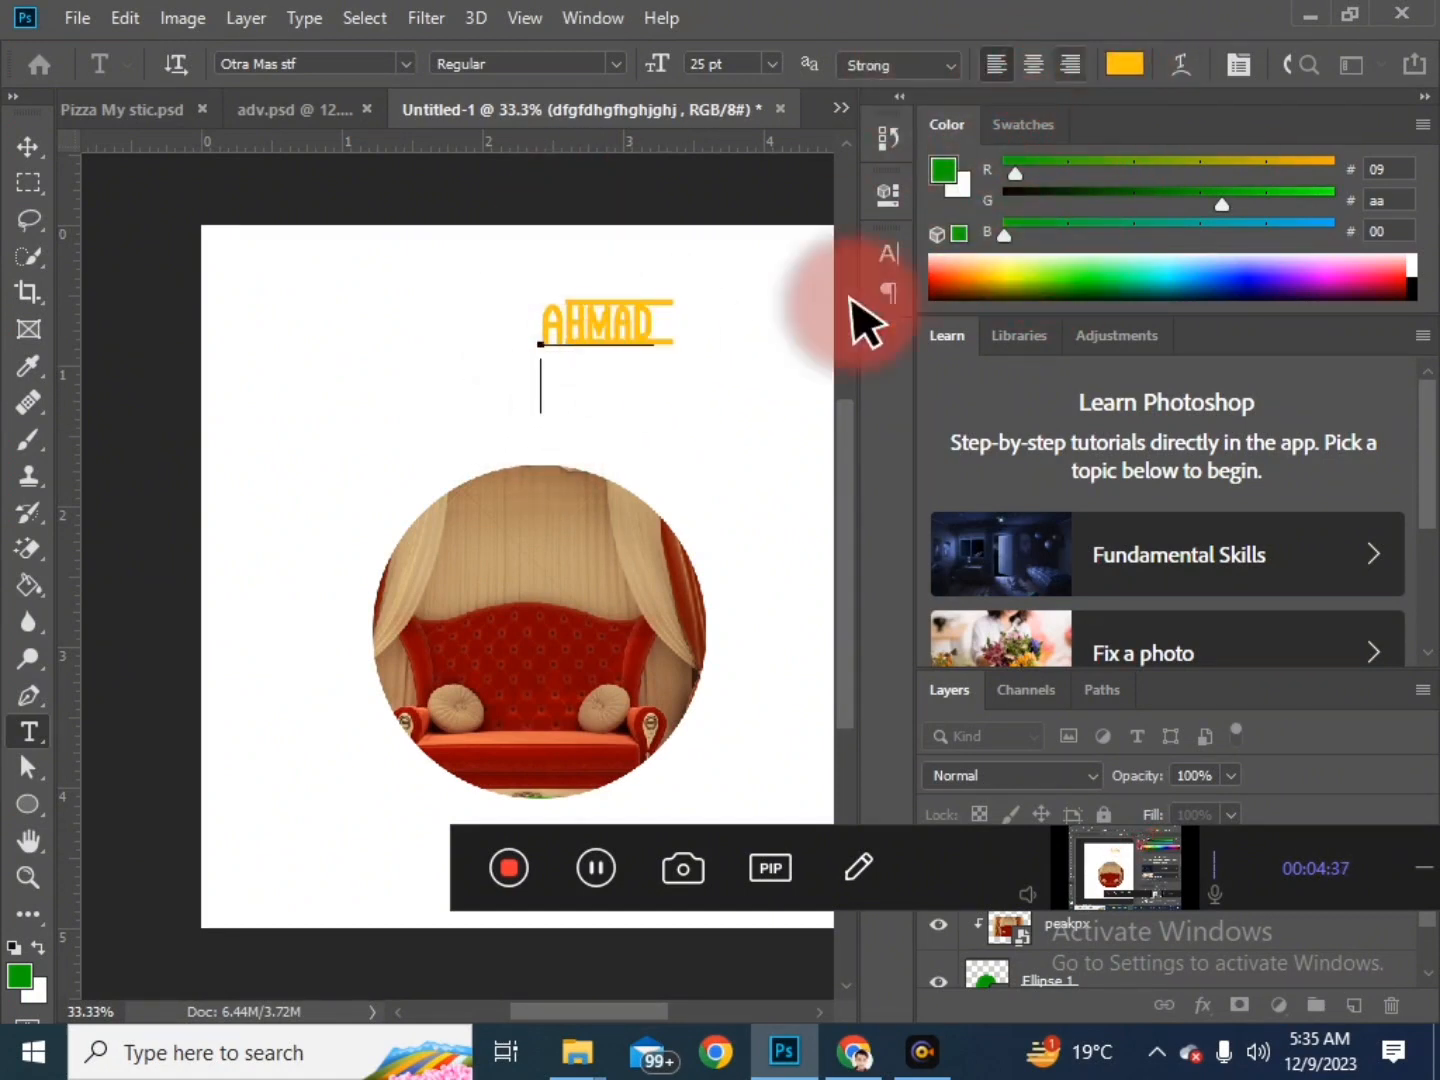
pyautogui.click(664, 347)
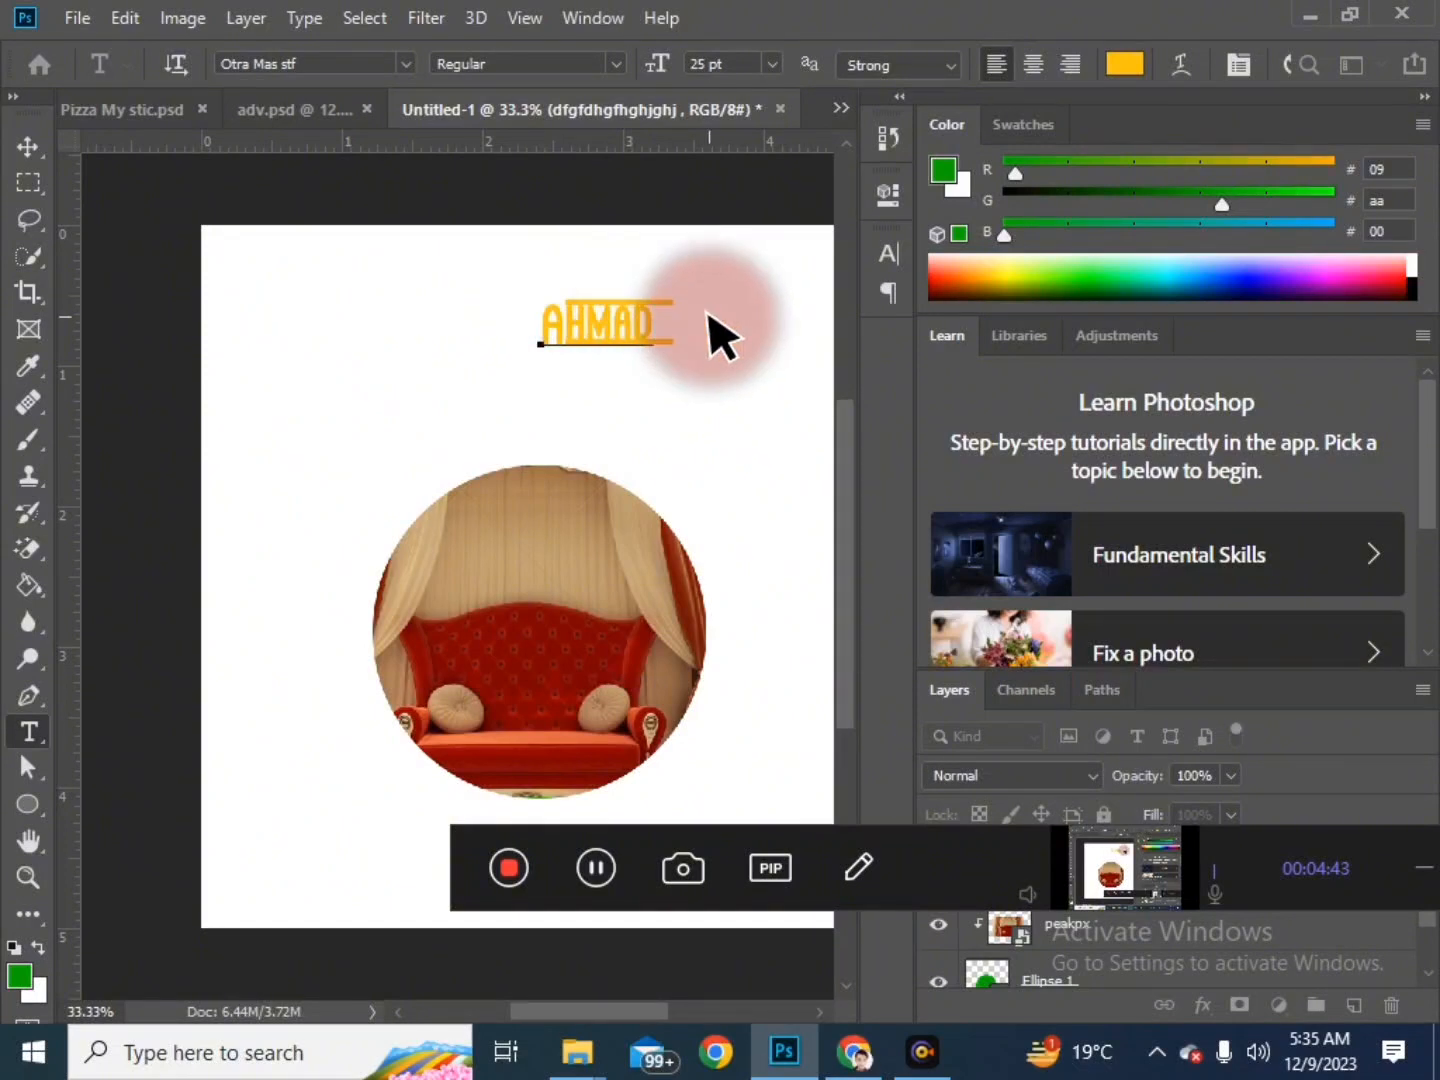
# Step: Select only the name in the text line and set its font to Arial Black
pyautogui.doubleClick(635, 345)
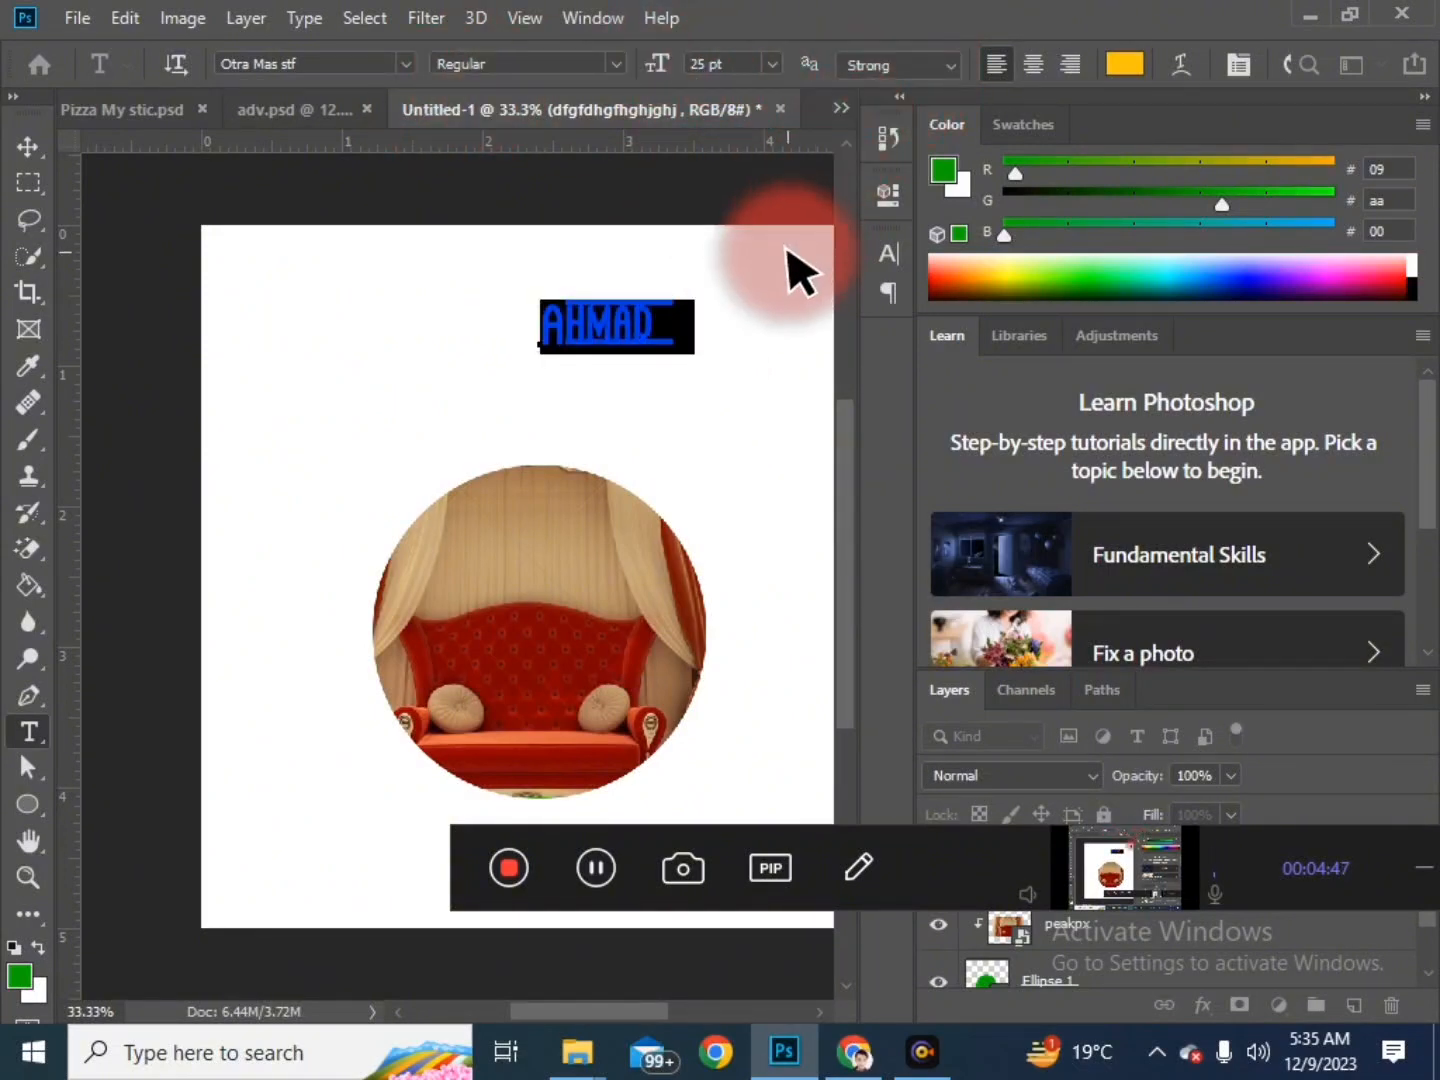
pyautogui.click(637, 408)
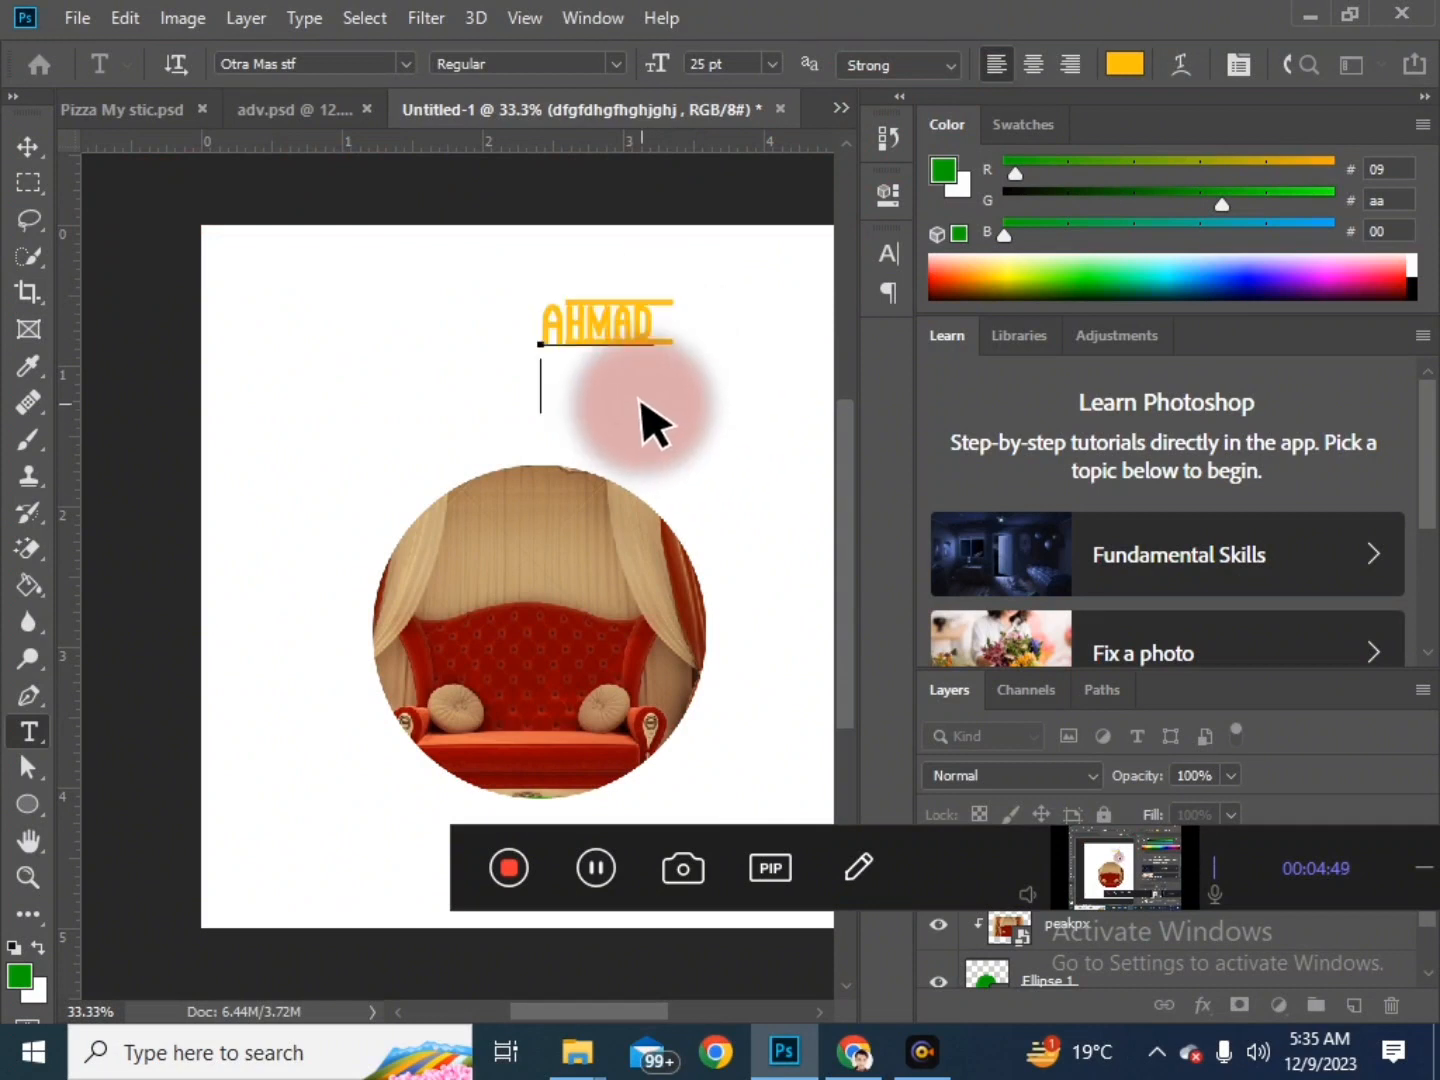
pyautogui.click(642, 308)
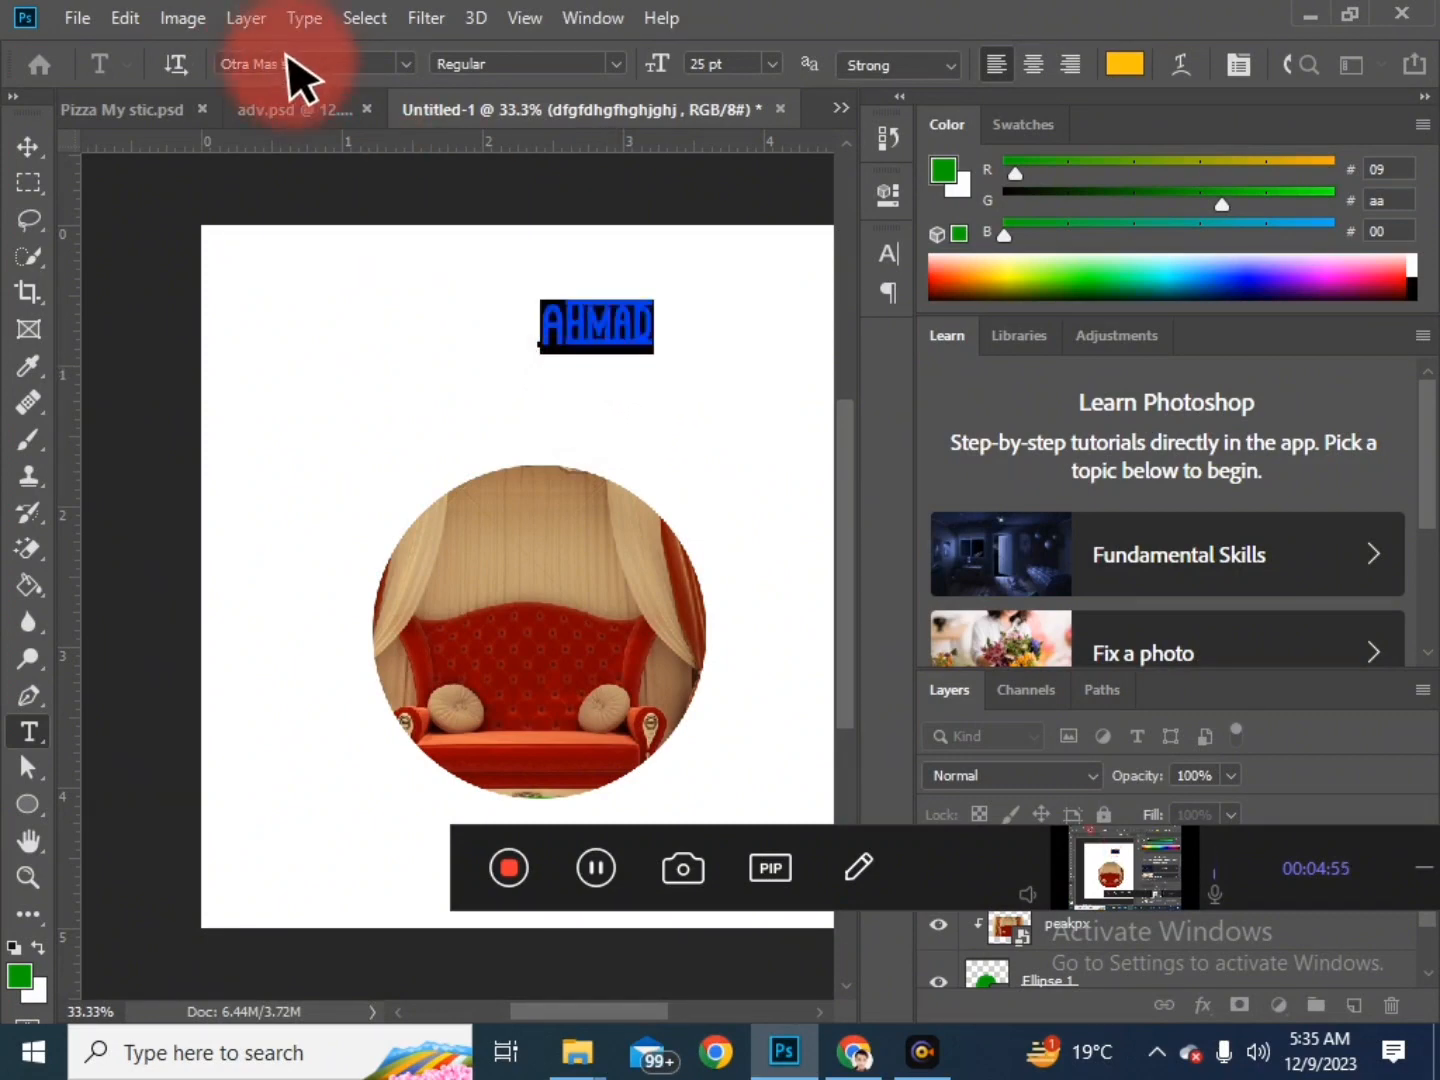
pyautogui.write('arial')
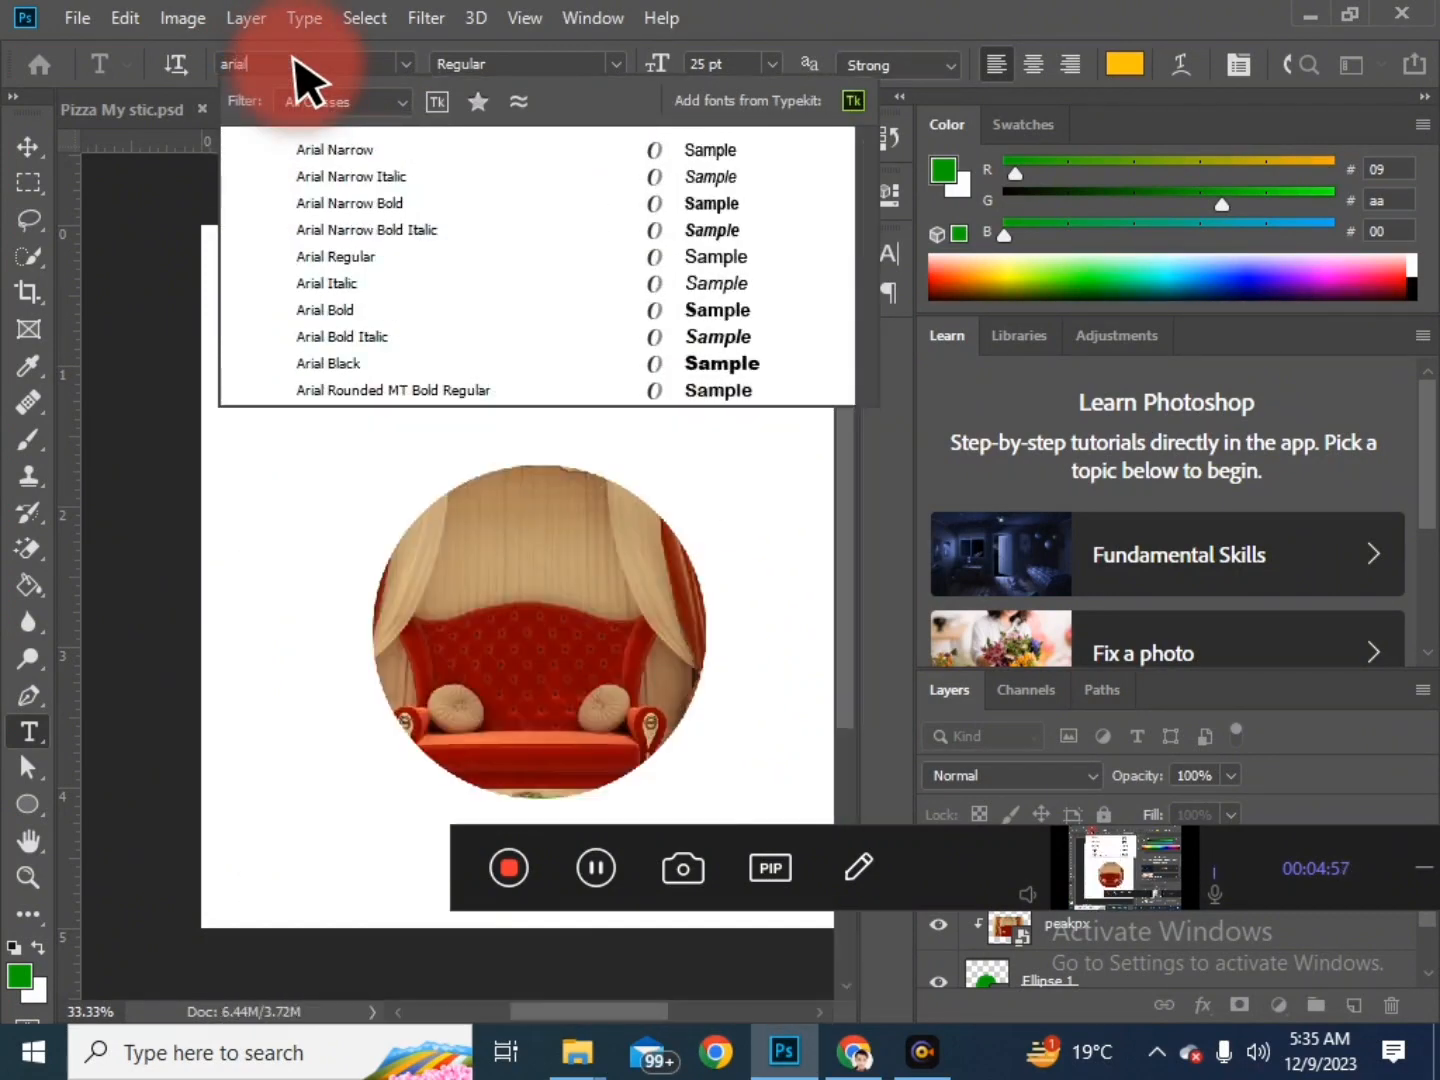
pyautogui.click(601, 363)
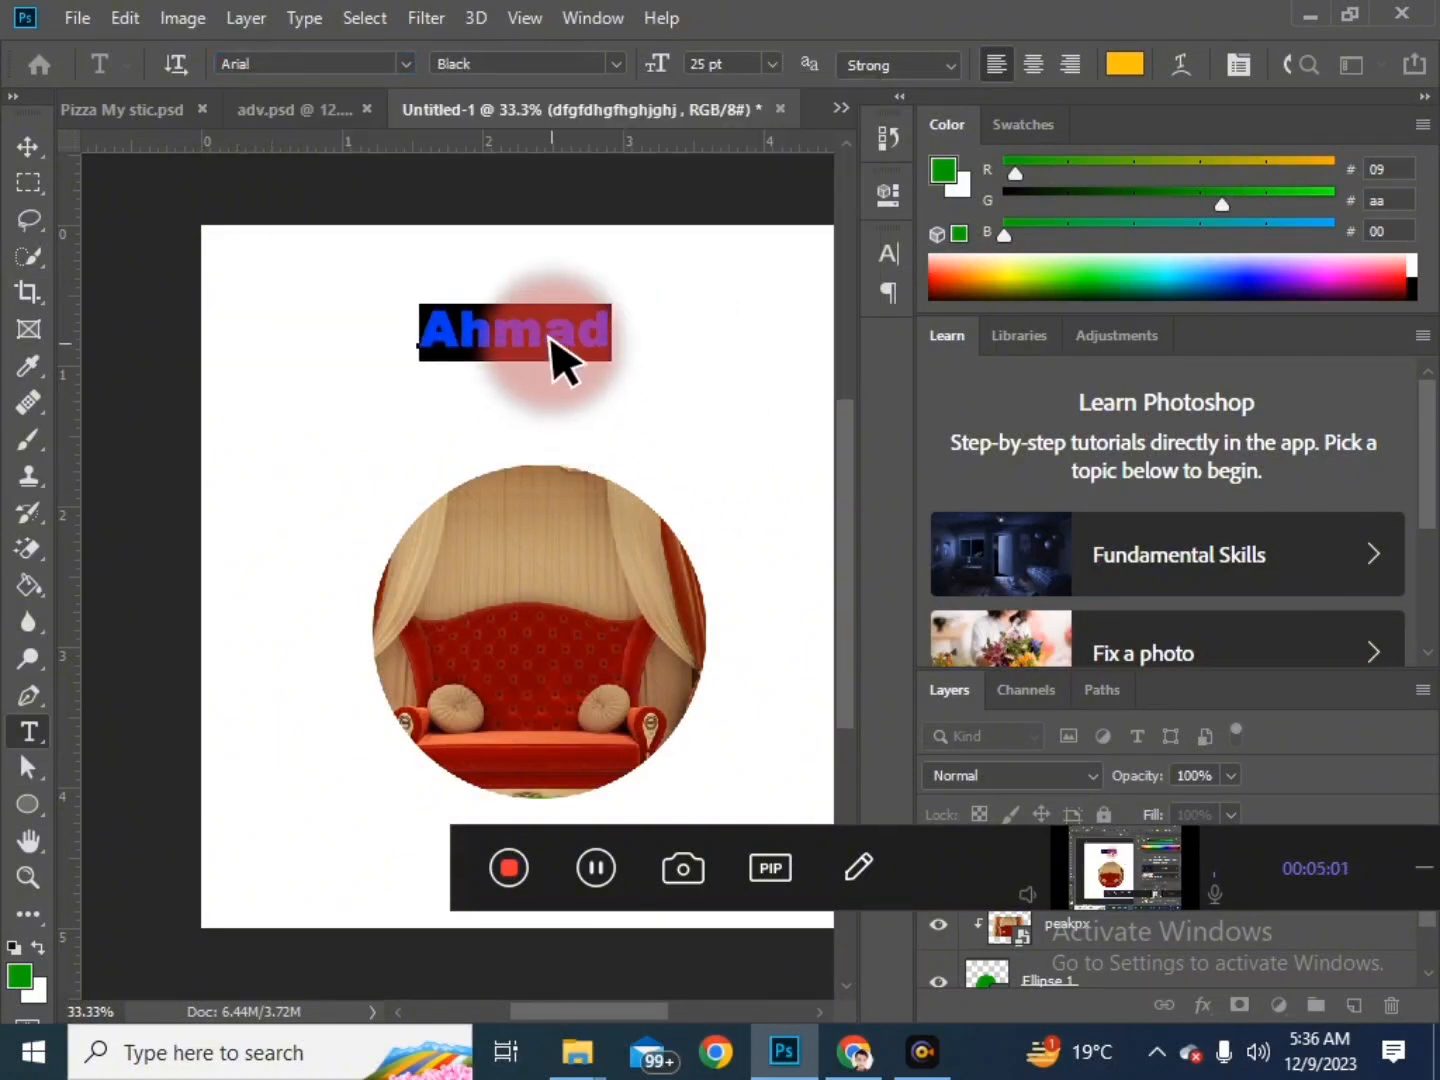
# Step: Commit the text edit, reselect the name and display the detailed character formatting settings
pyautogui.click(581, 350)
pyautogui.doubleClick(582, 350)
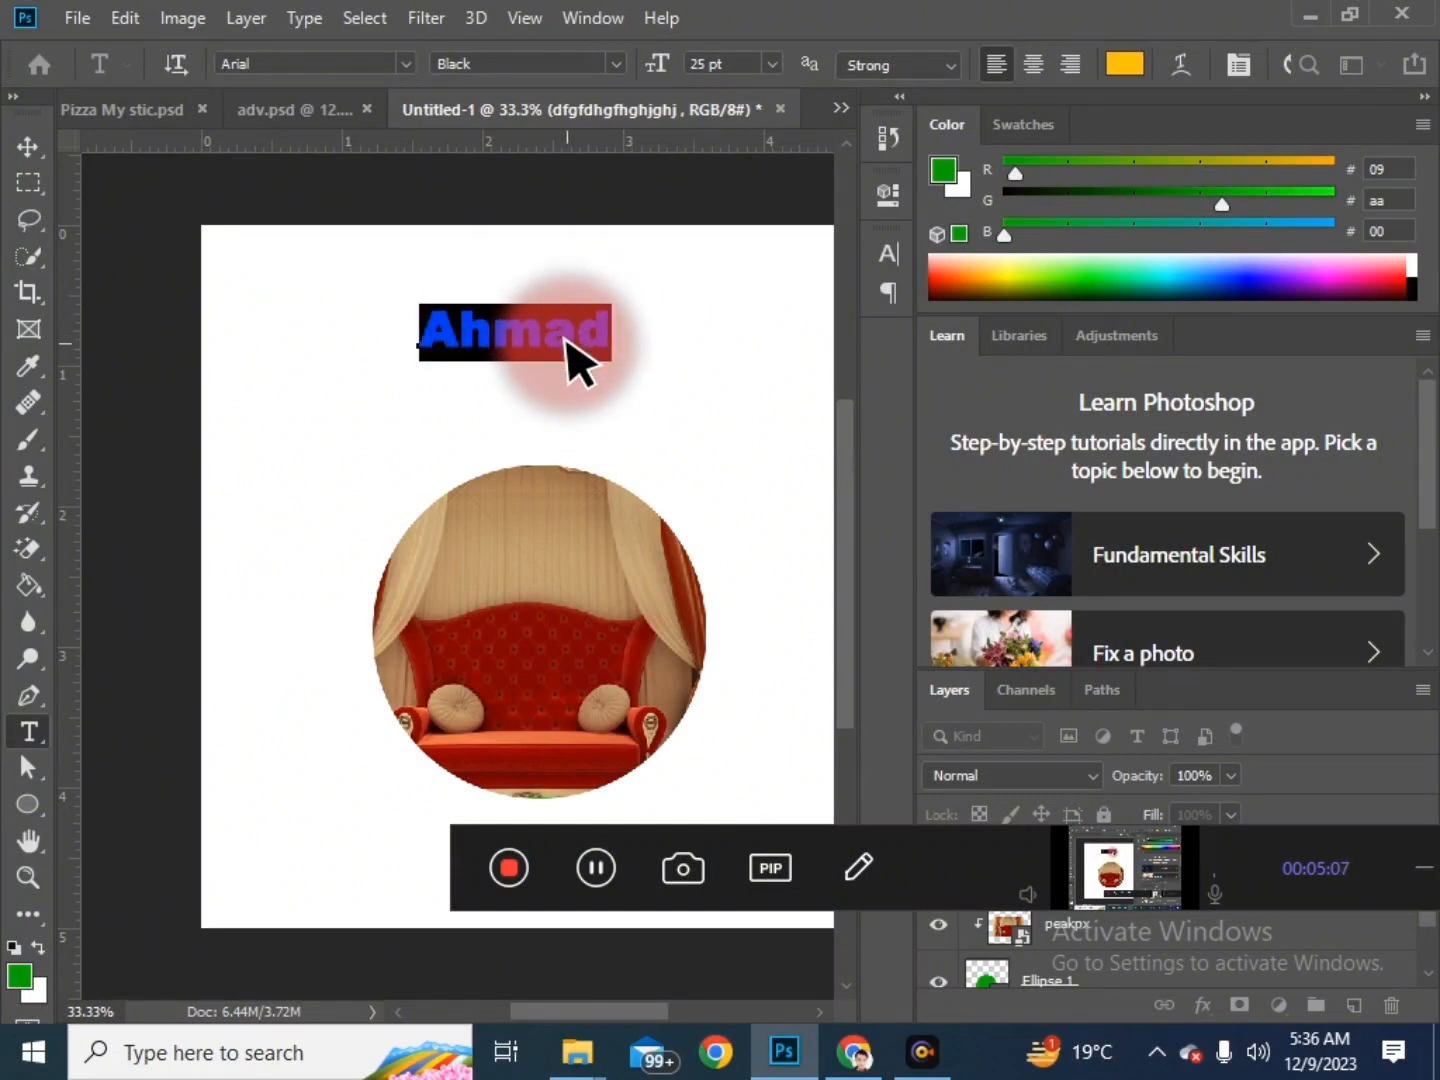
pyautogui.hotkey('ctrl', 'Return')
pyautogui.doubleClick(566, 341)
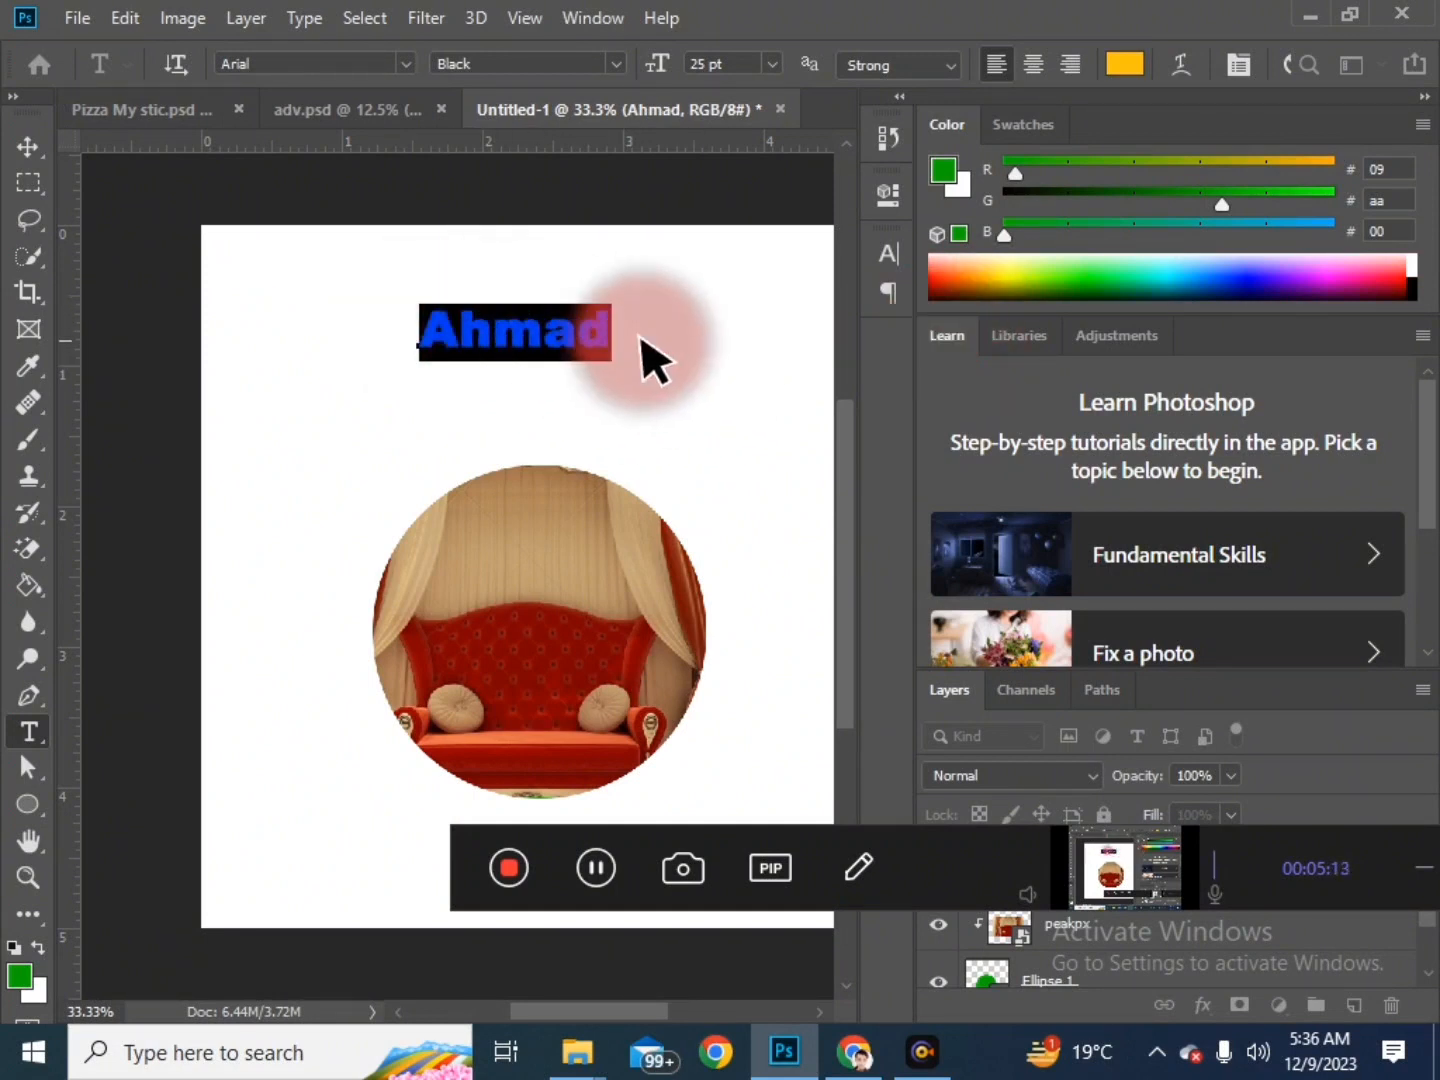
pyautogui.press('ctrl')
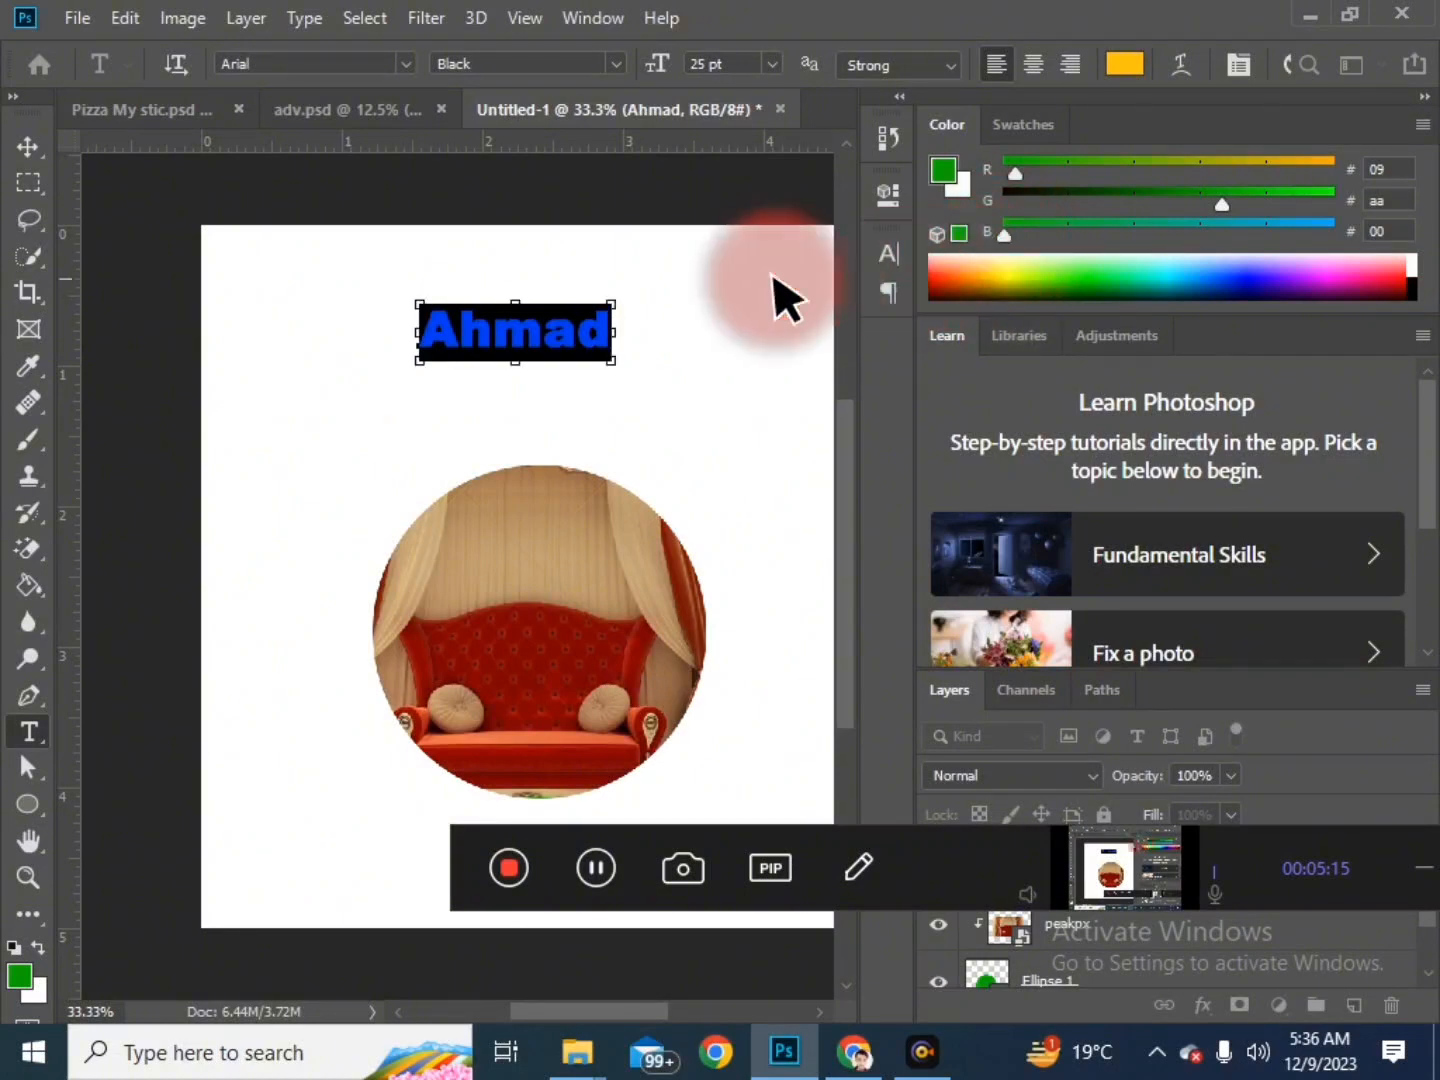
pyautogui.hotkey('ctrl', 't')
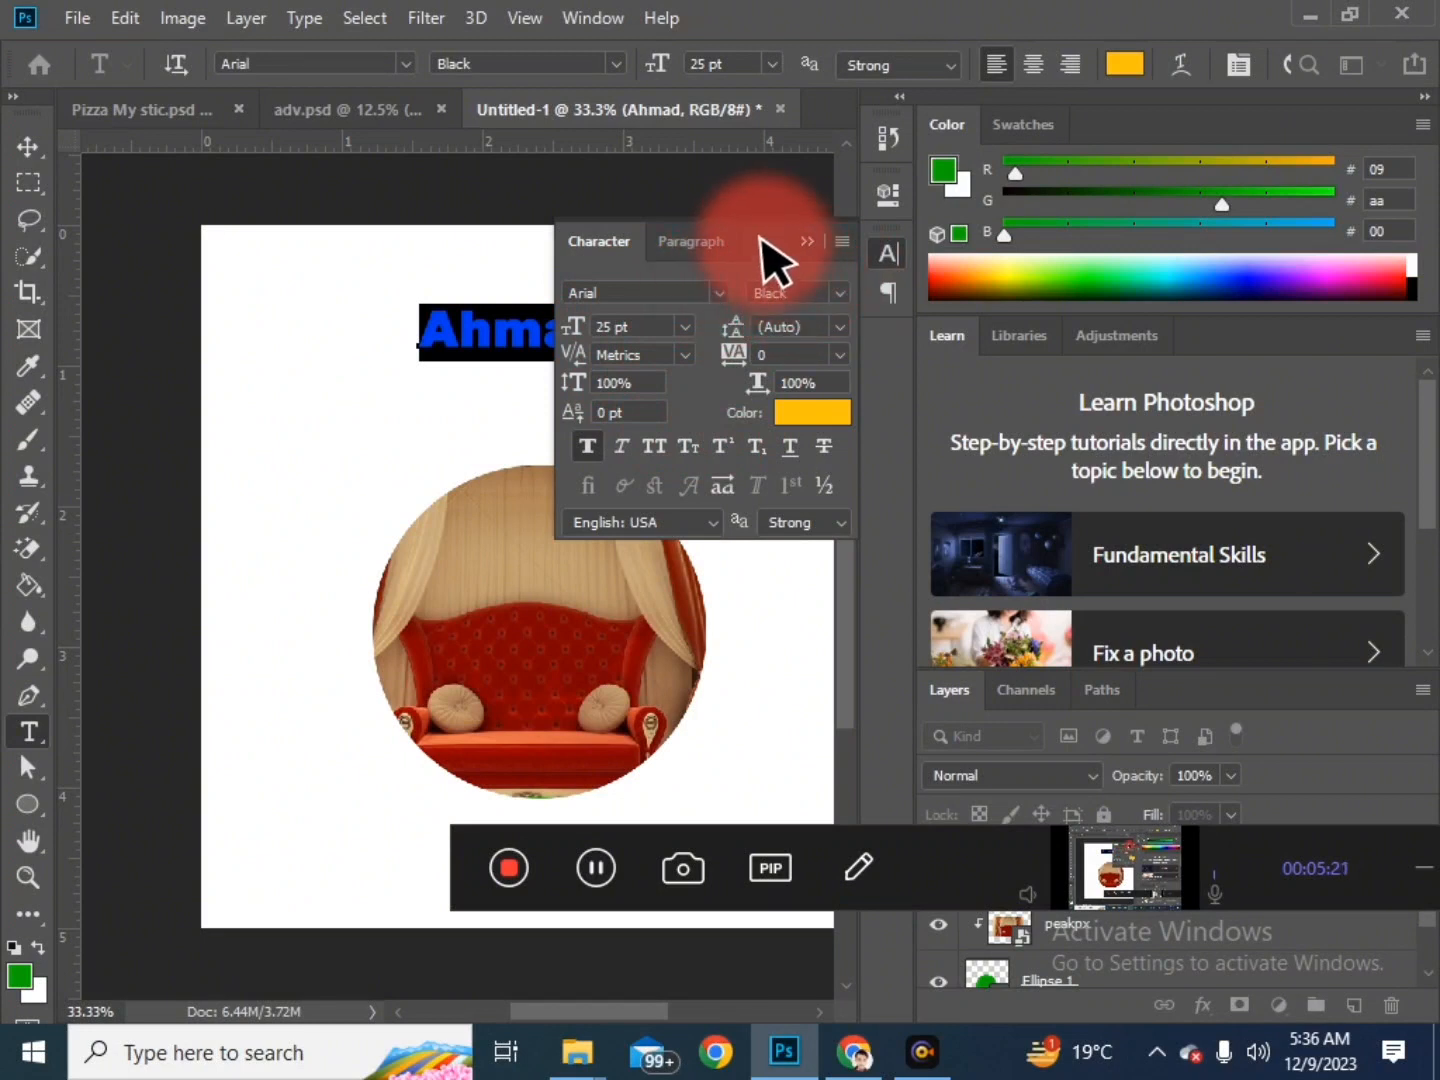
pyautogui.moveTo(760, 240); pyautogui.dragTo(880, 280)
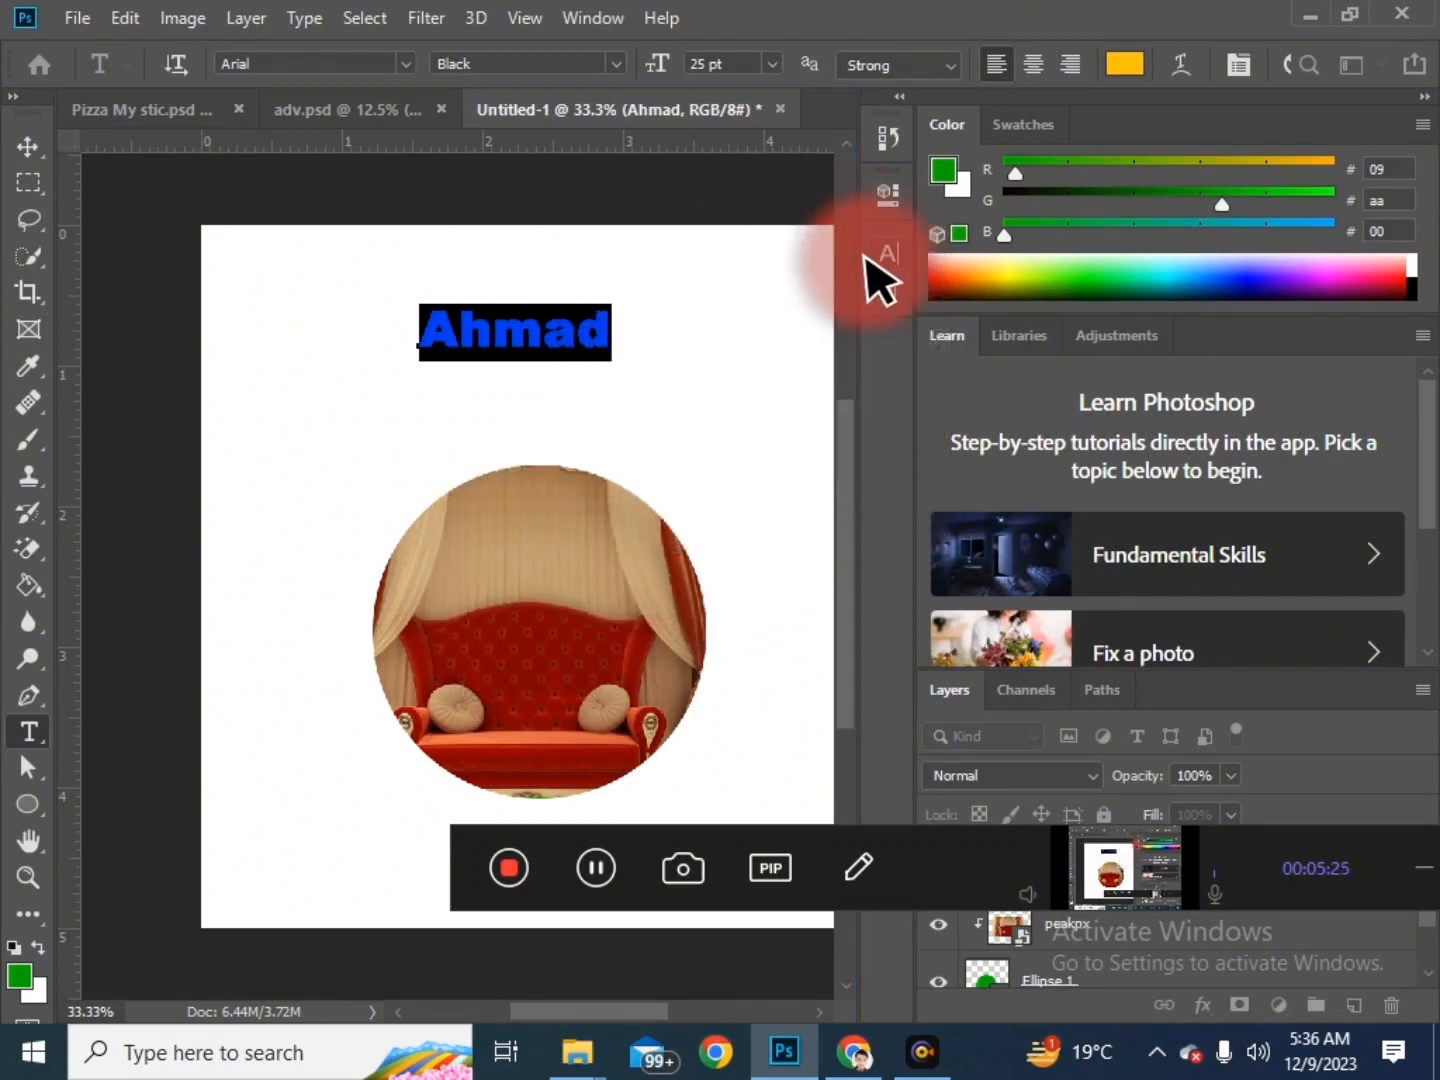
pyautogui.click(885, 255)
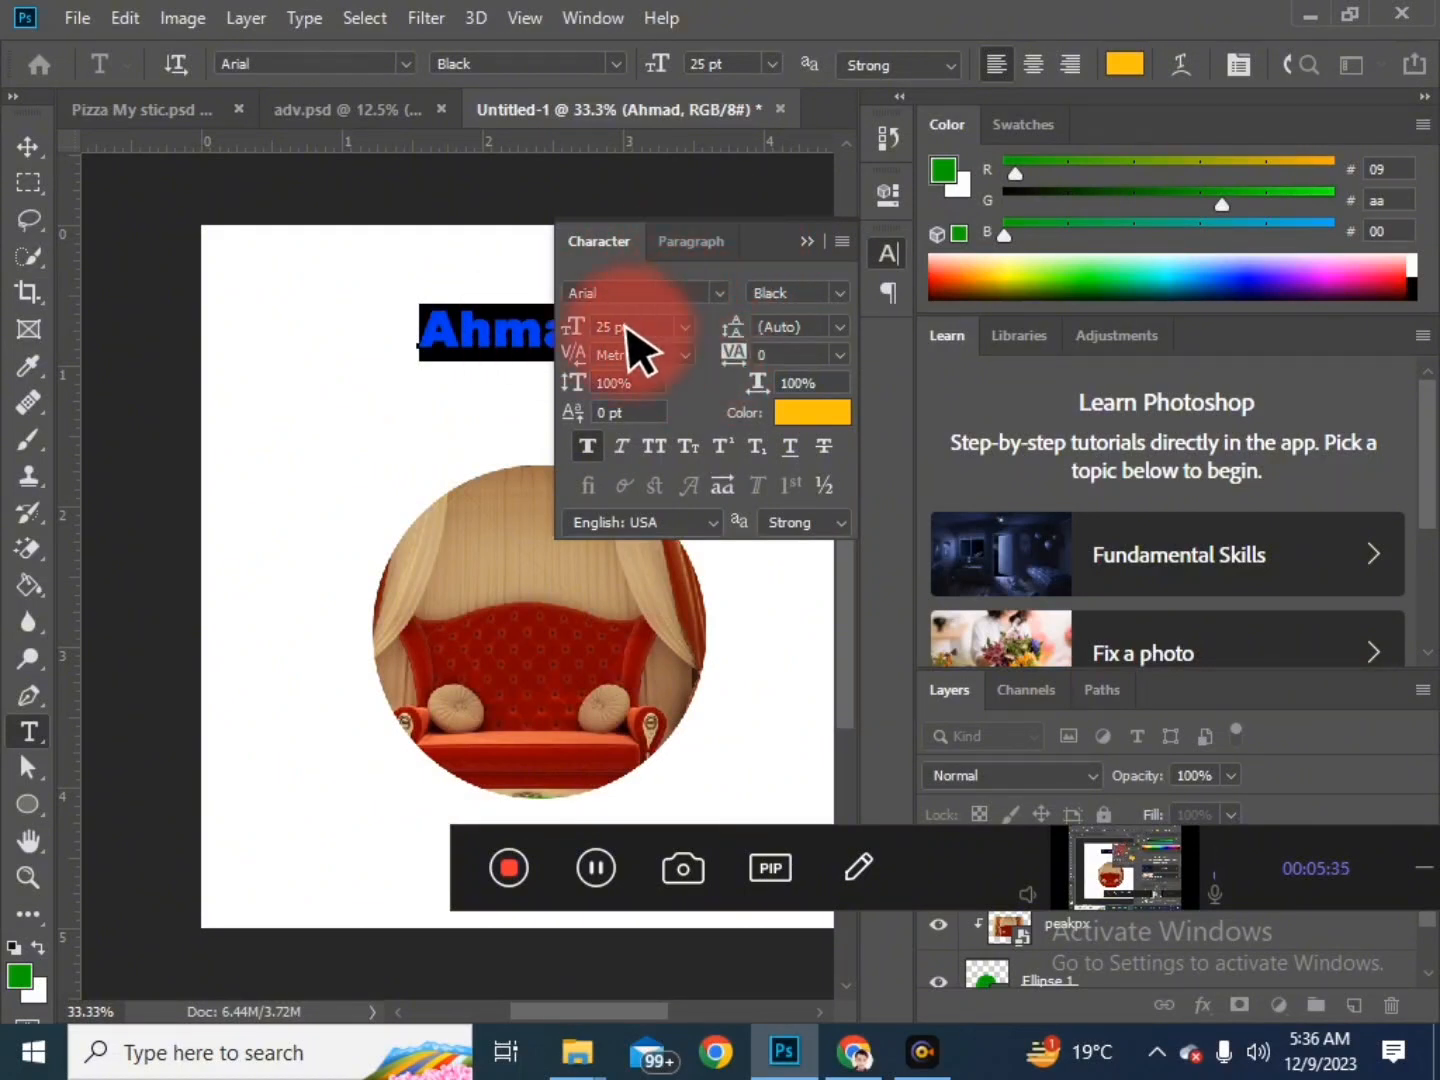
# Step: Check the available font families and Arial styles in the character settings, keeping the current choice
pyautogui.click(718, 292)
pyautogui.click(719, 293)
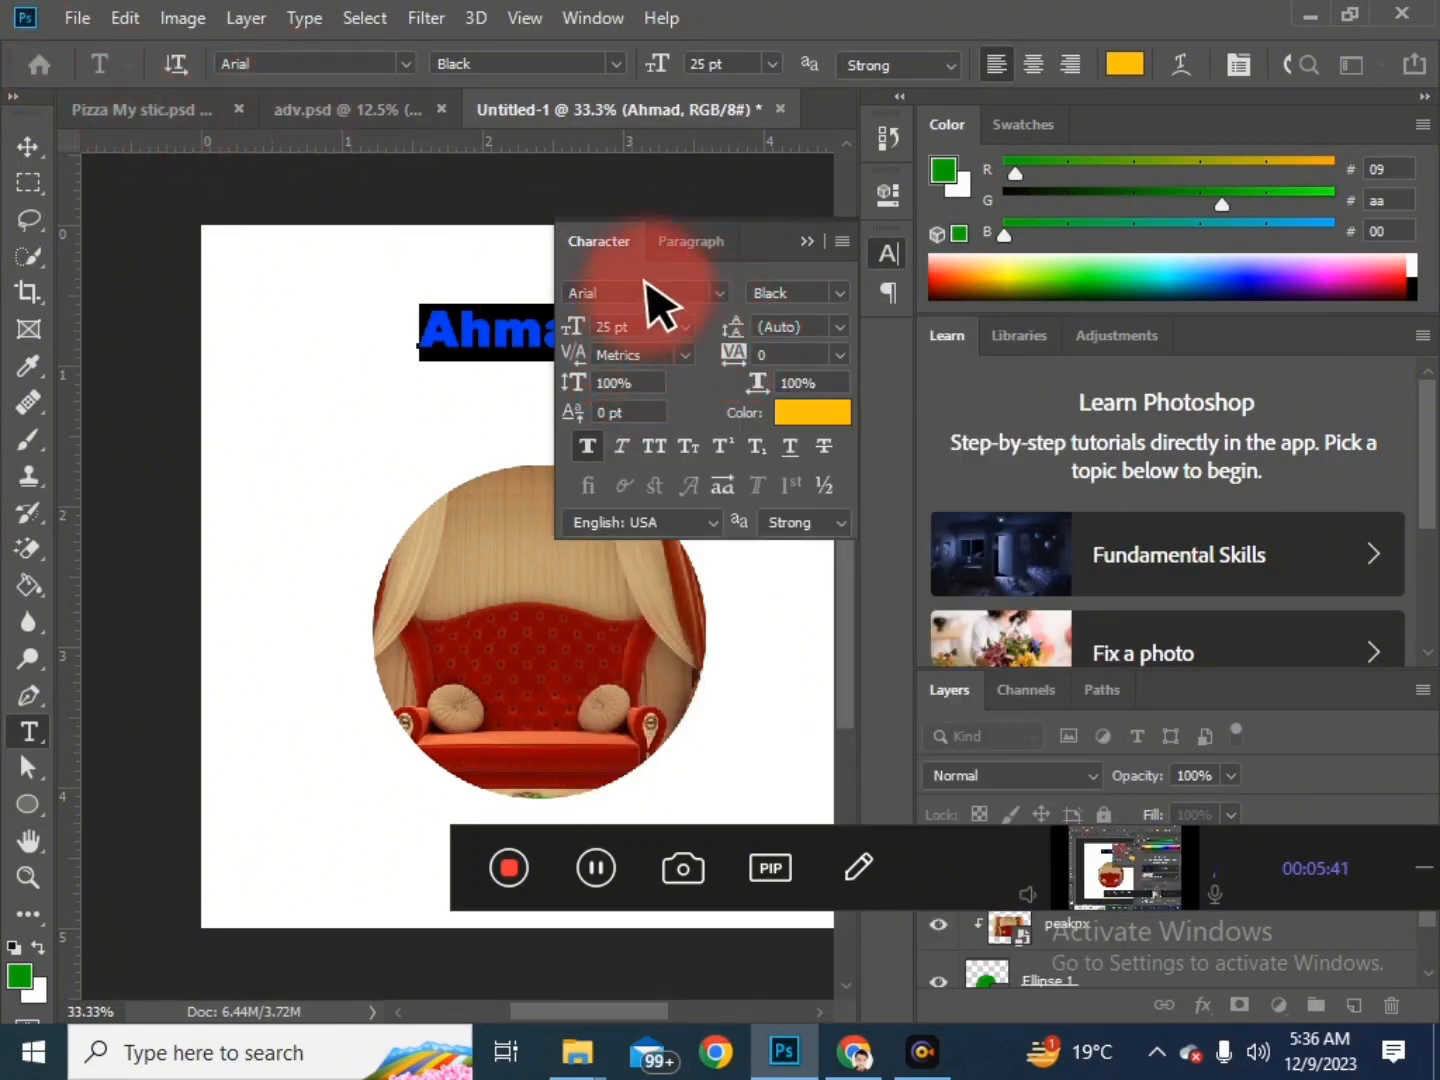
pyautogui.click(843, 291)
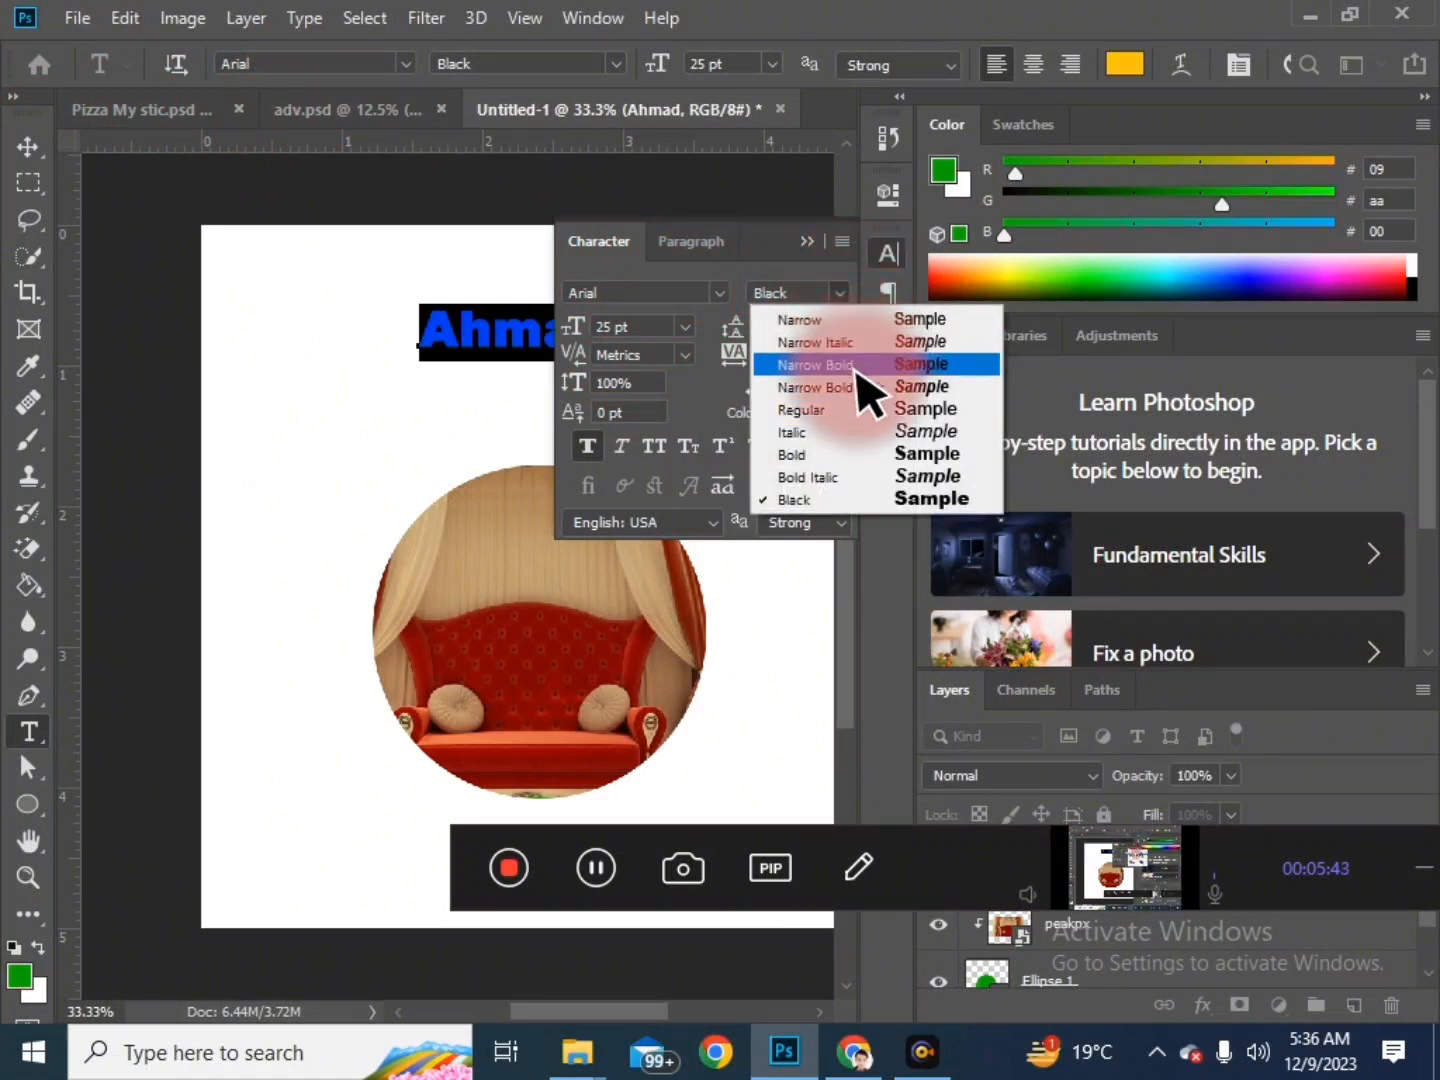
pyautogui.click(742, 262)
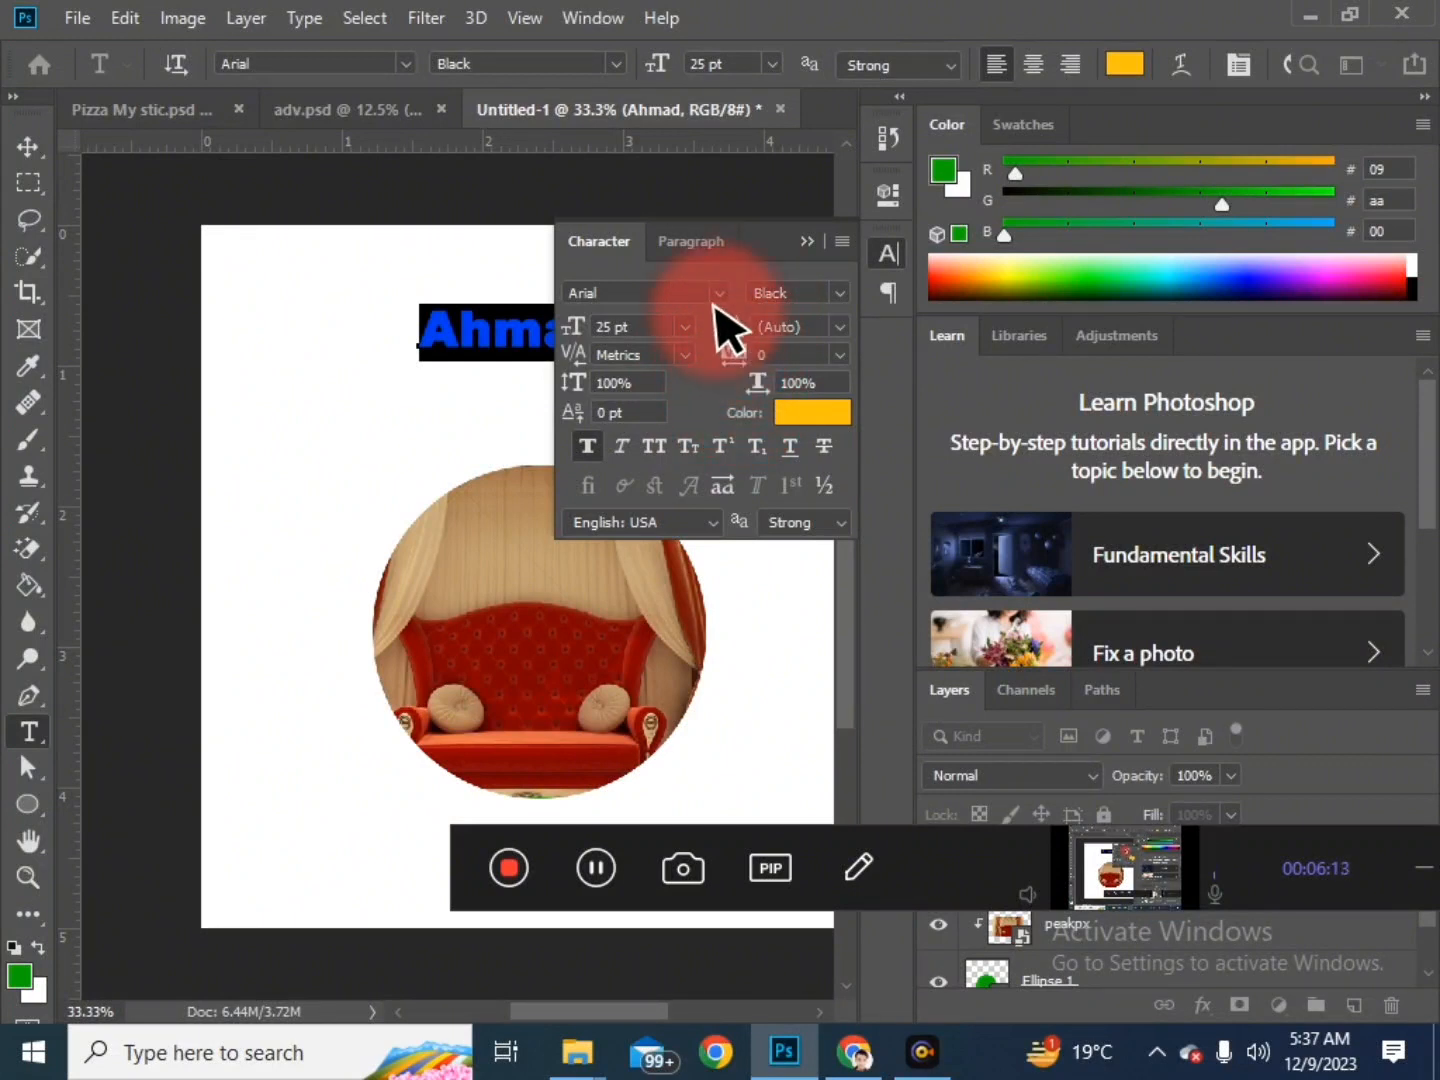
# Step: Move the text toward the canvas's upper-left corner and add the lines "hngfhgf" and "jfdhgdf" below the name
pyautogui.click(526, 337)
pyautogui.moveTo(530, 399); pyautogui.dragTo(391, 395)
pyautogui.click(413, 336)
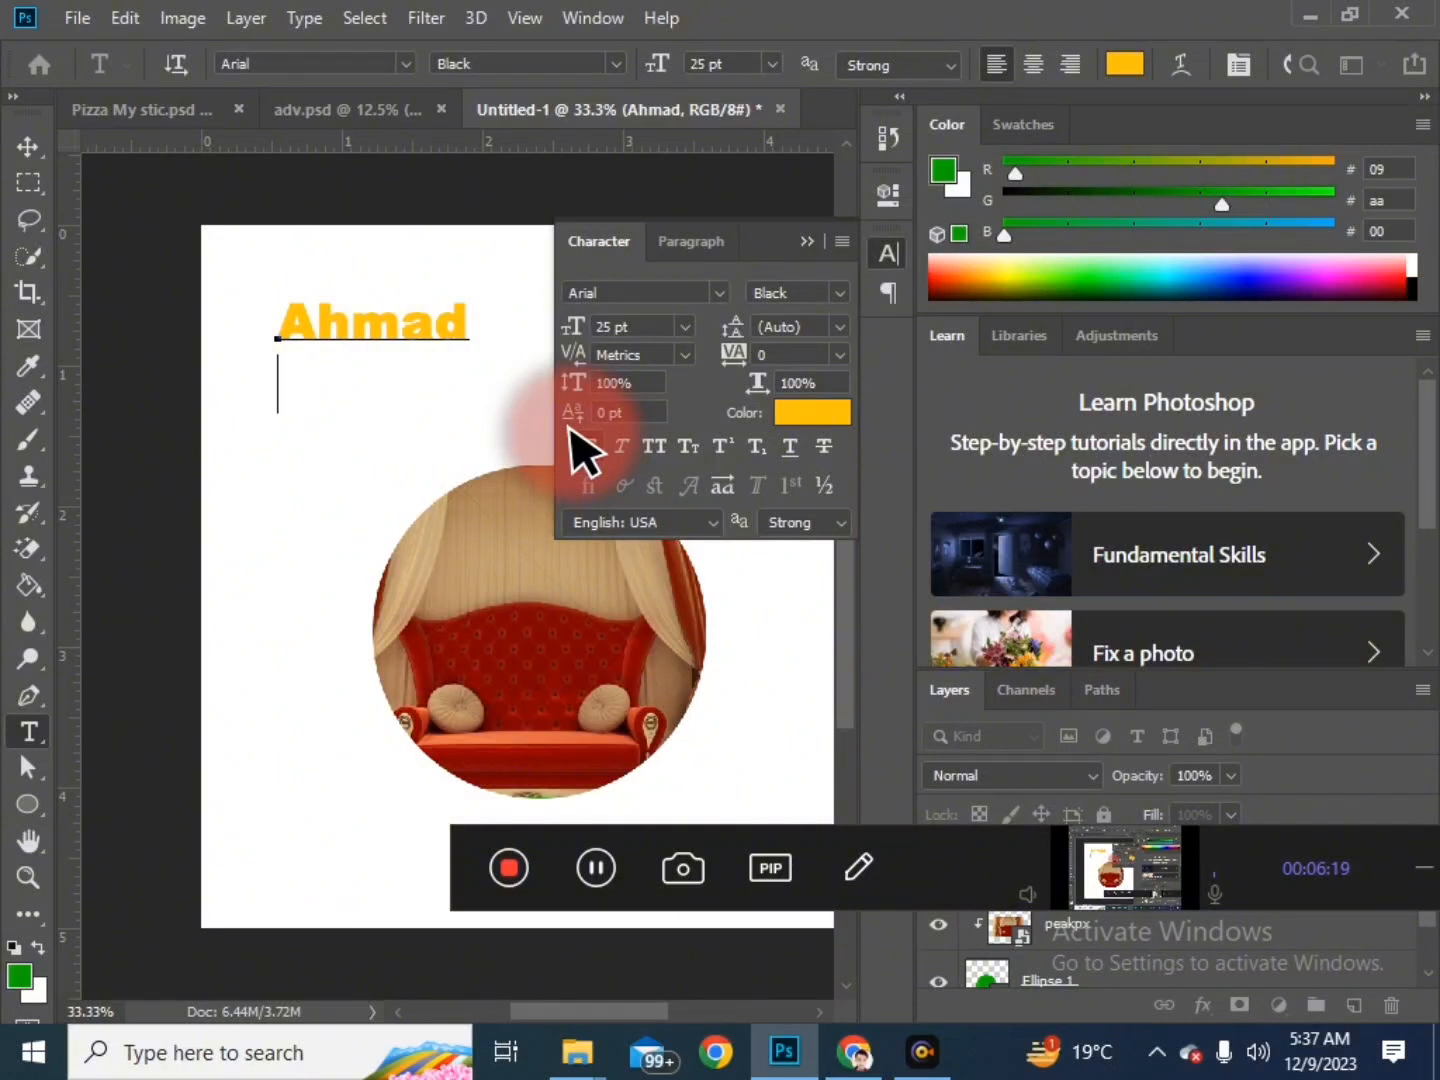
pyautogui.write('hngfhgf')
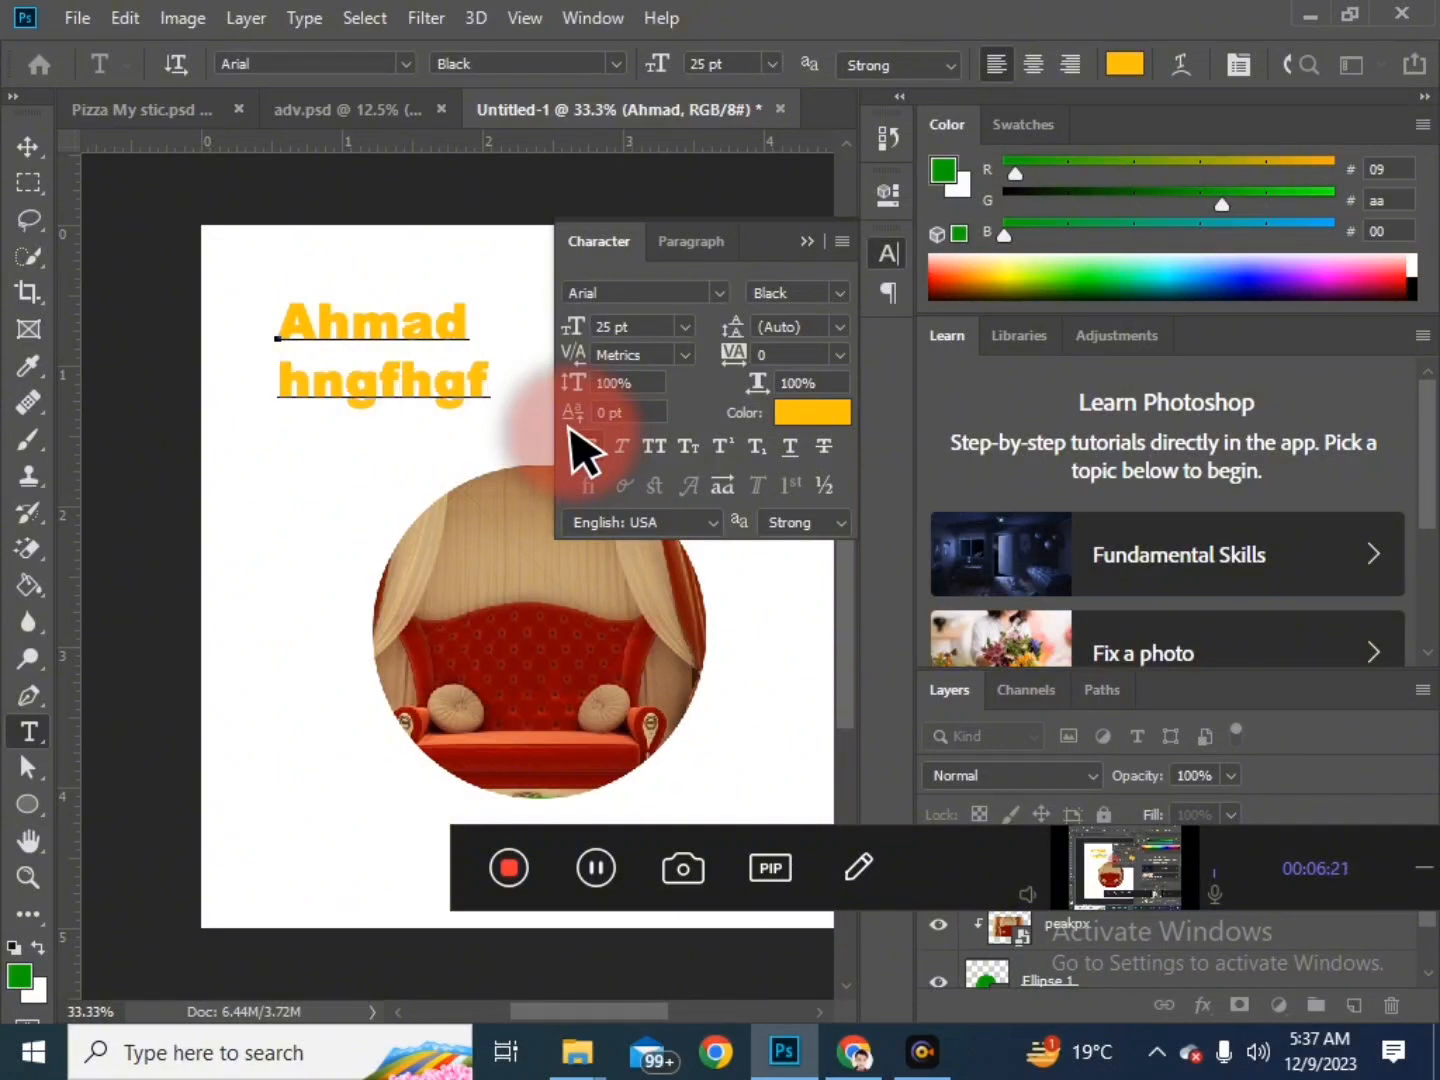
pyautogui.press('Return')
pyautogui.write('jfdhgdf')
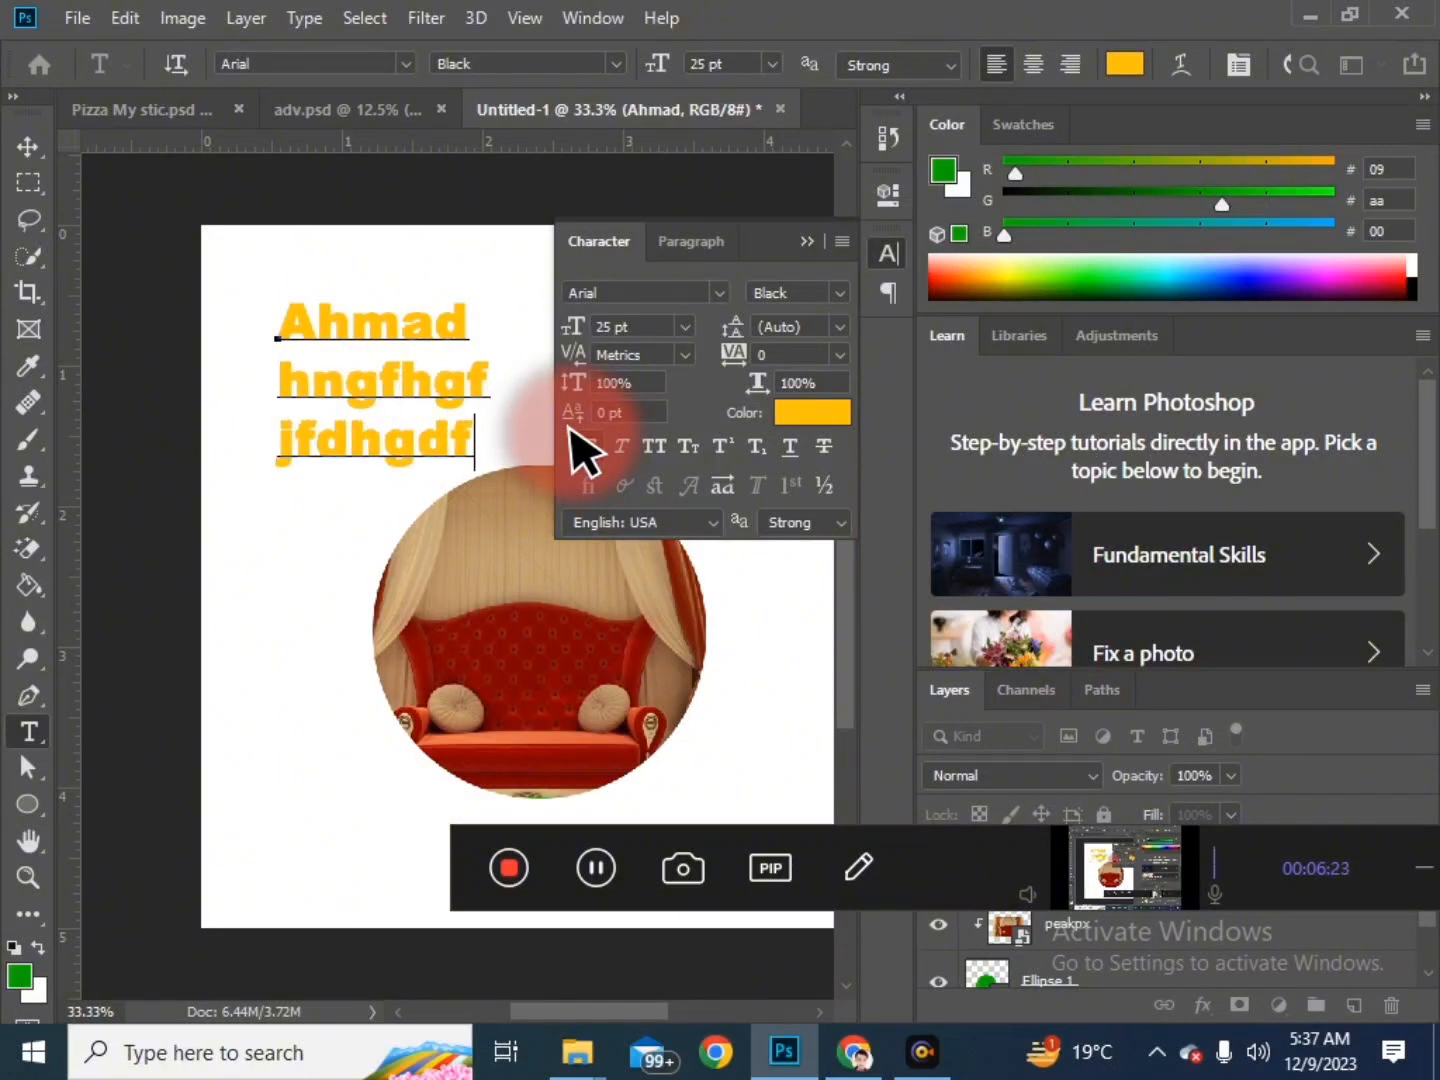
pyautogui.hotkey('ctrl', 'Return')
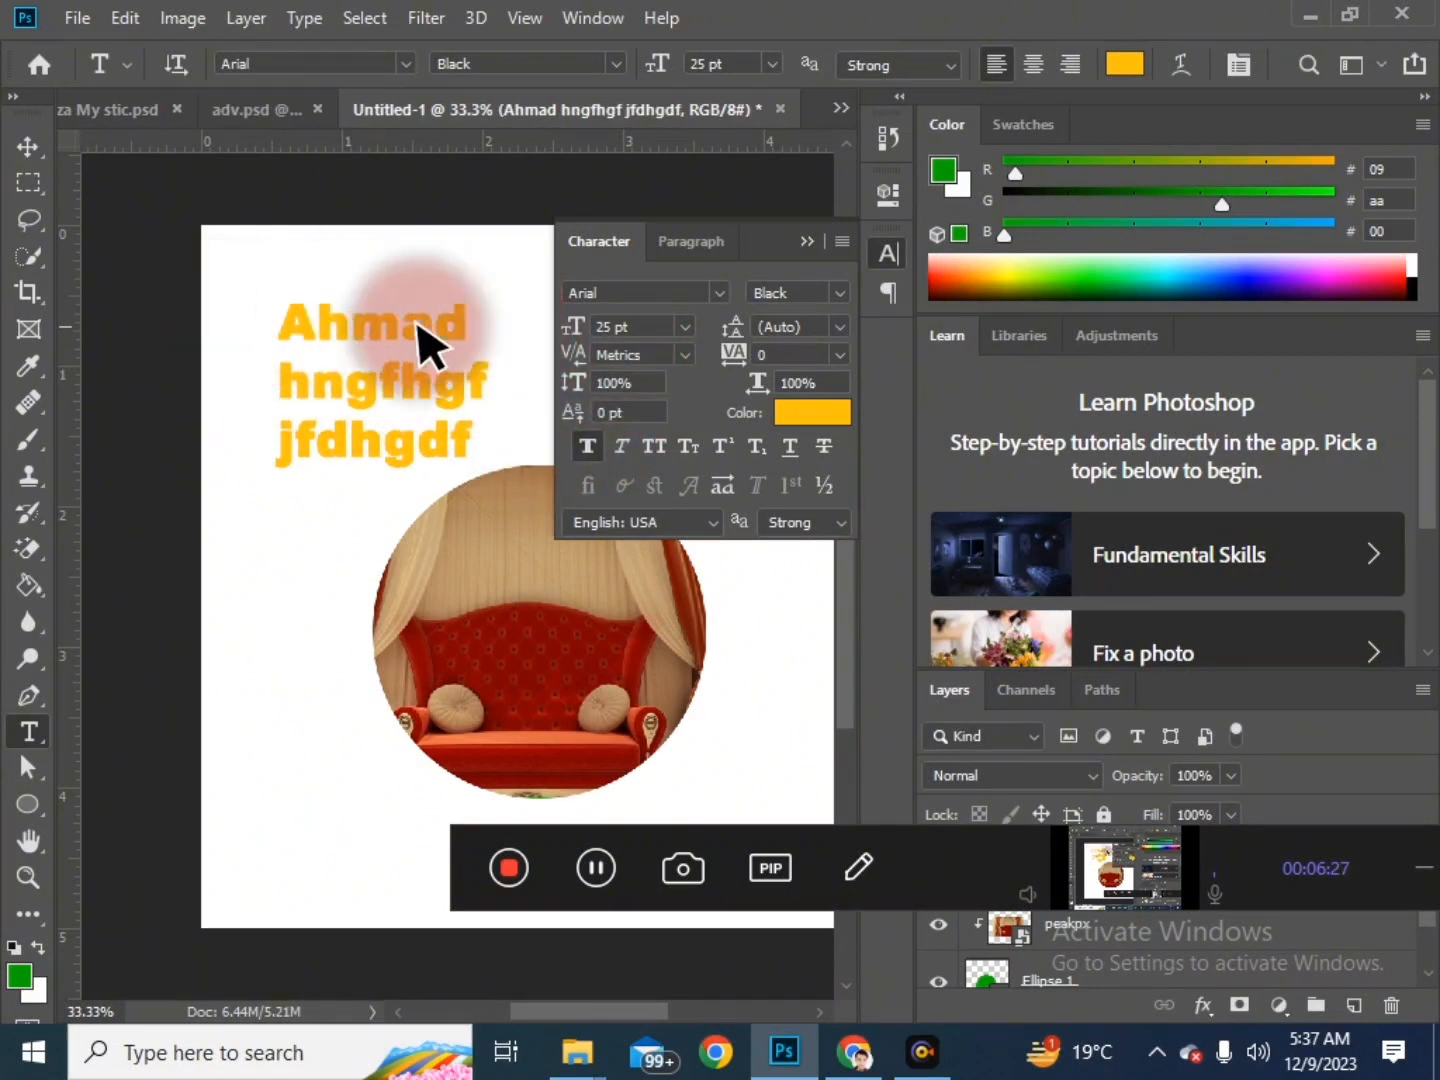
# Step: Select all three text lines and try leadings of 15 pt and 20 pt before setting it to 25 pt
pyautogui.hotkey('ctrl', 'a')
pyautogui.click(419, 398)
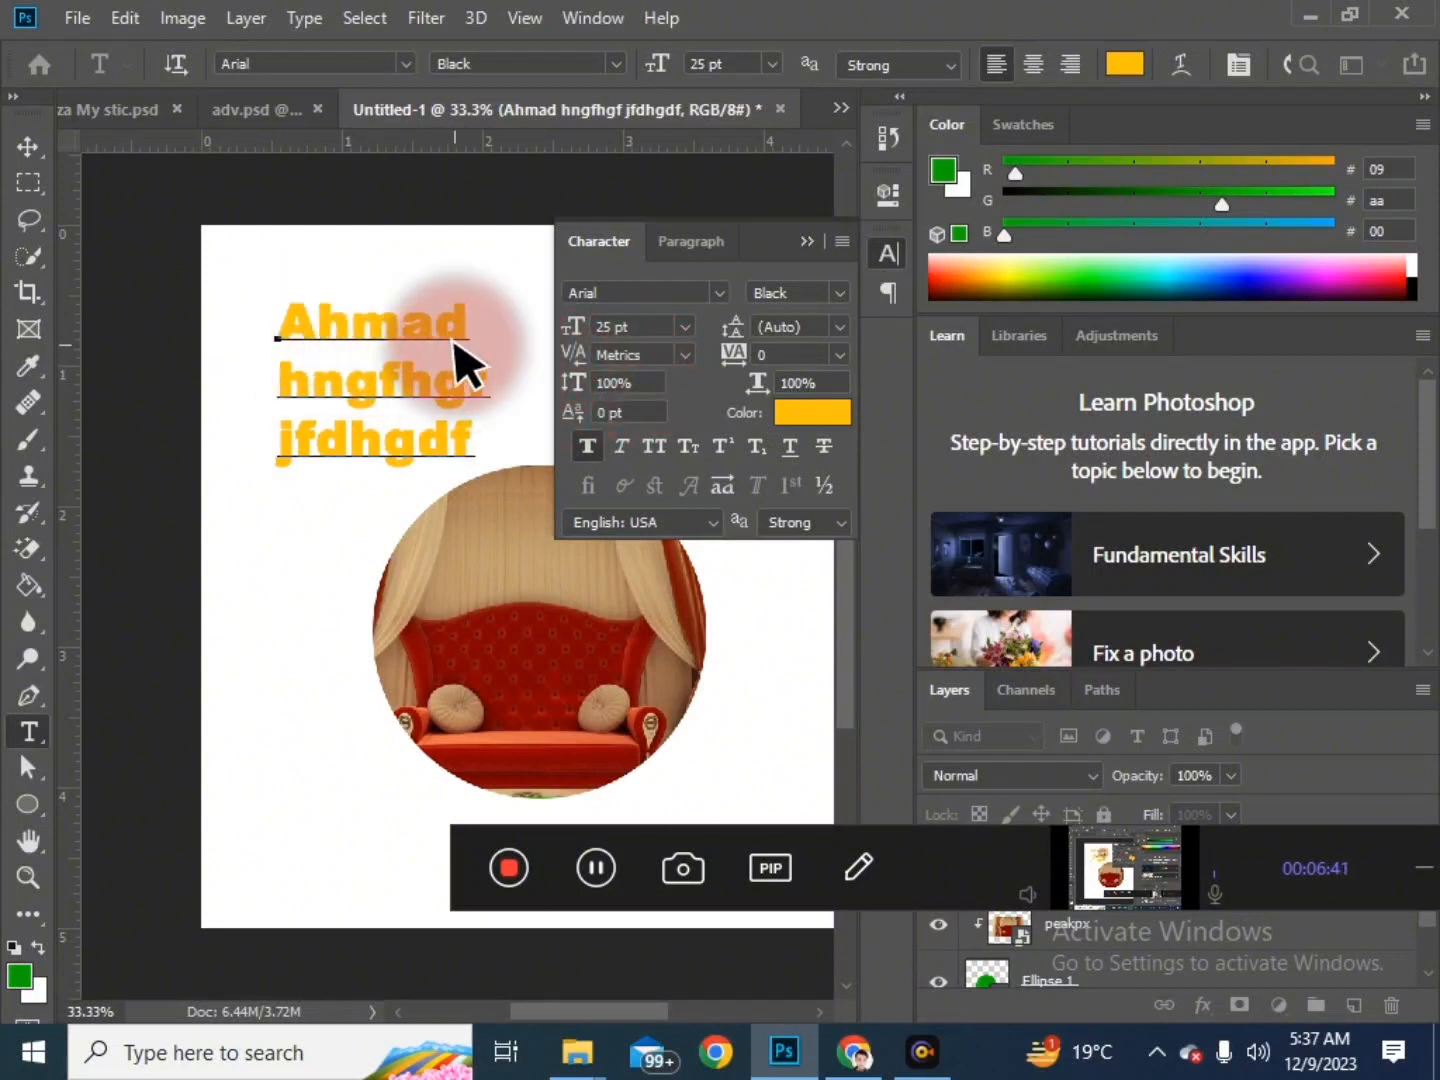
pyautogui.press('ctrl')
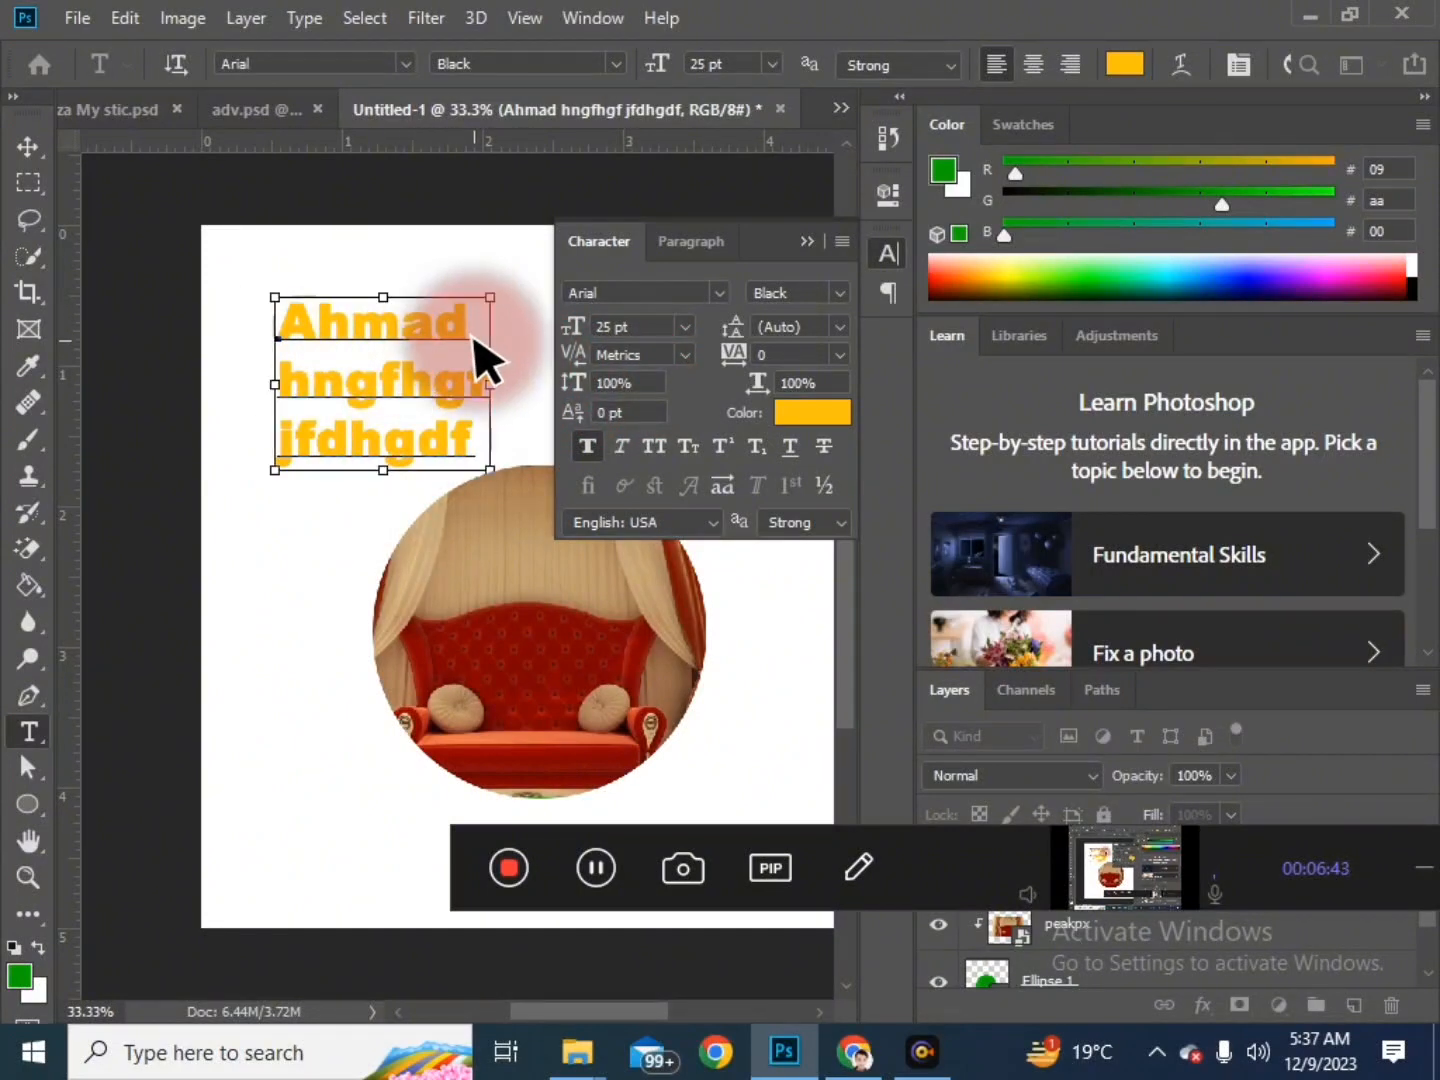
pyautogui.hotkey('ctrl', 'a')
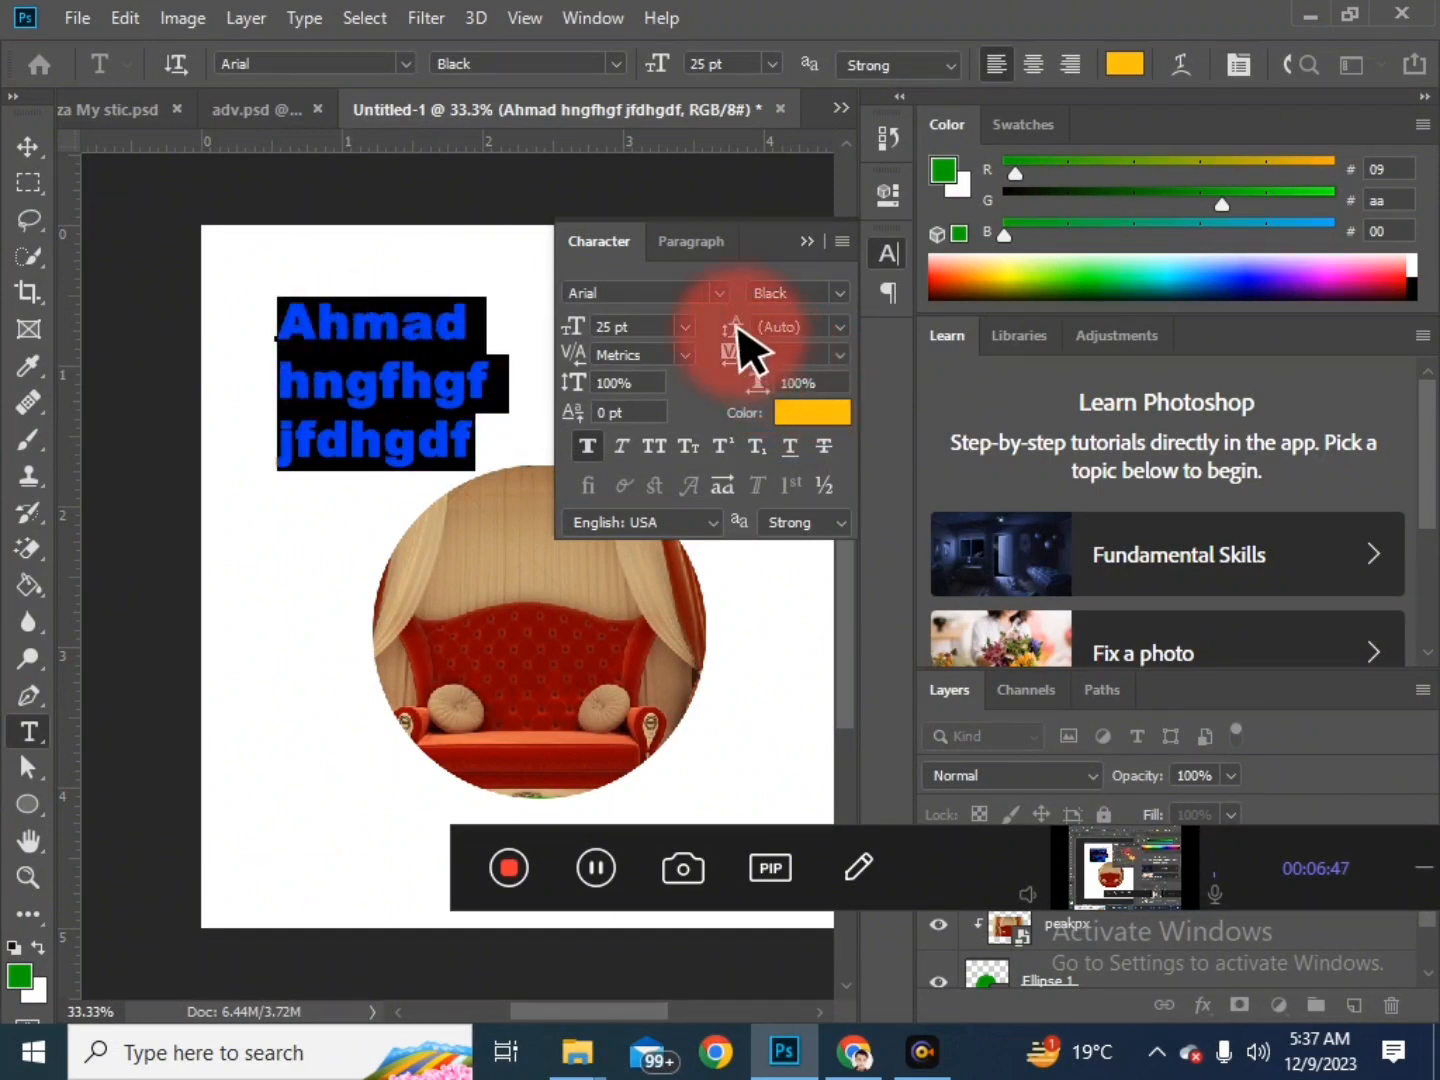
pyautogui.moveTo(738, 324); pyautogui.dragTo(811, 373)
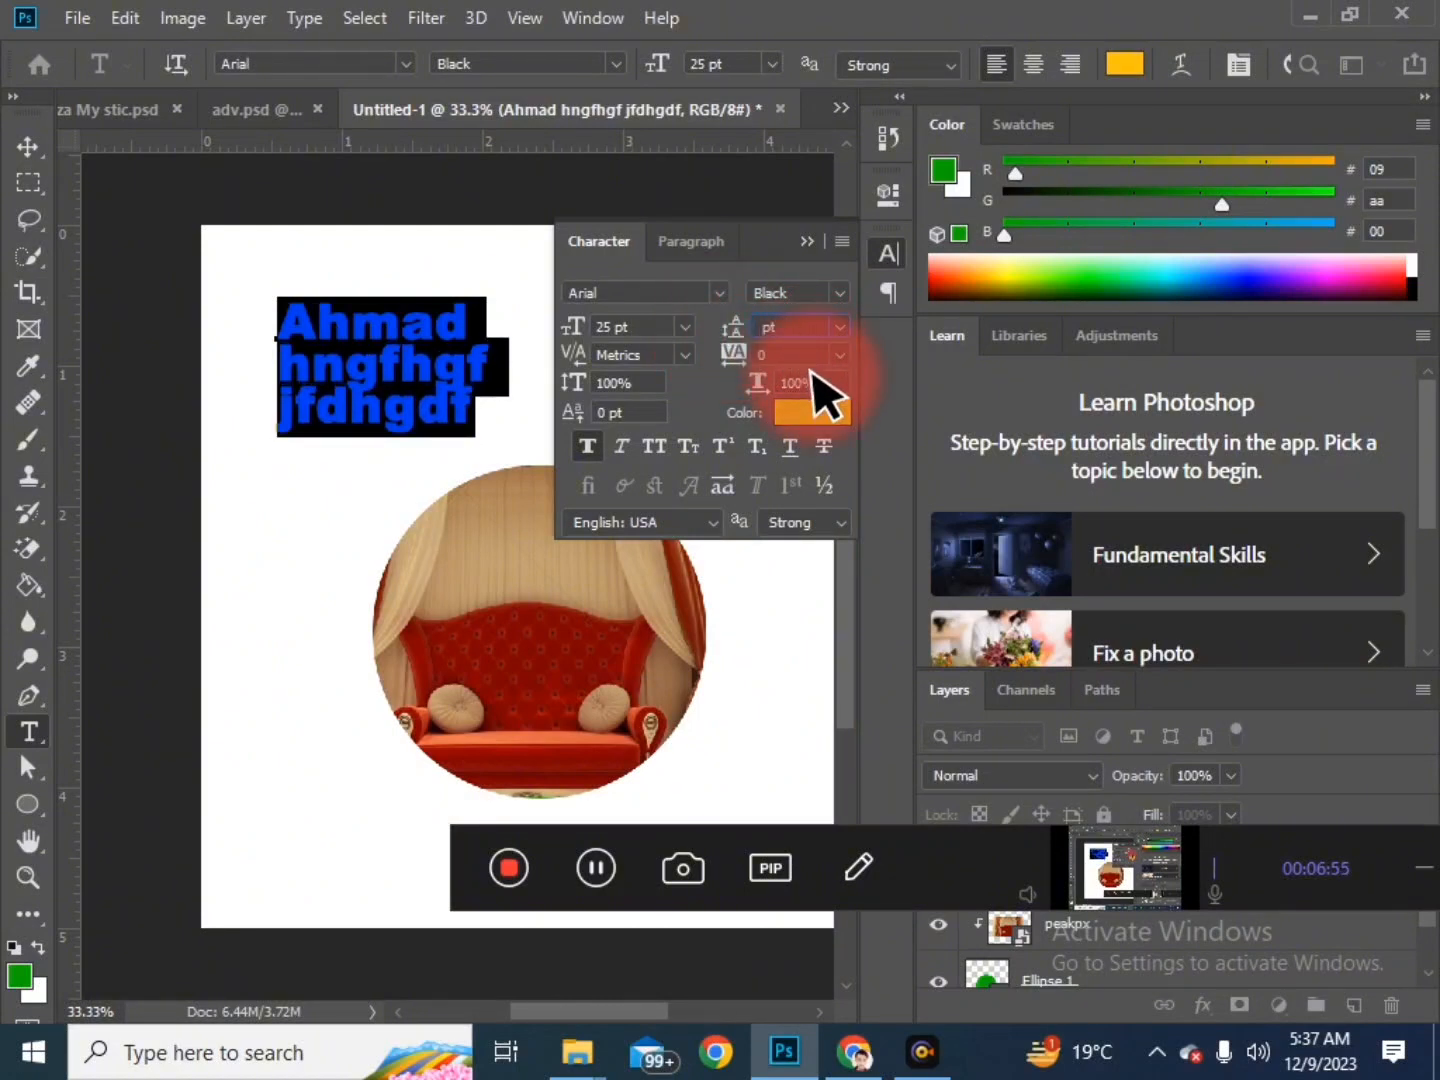
pyautogui.press('Return')
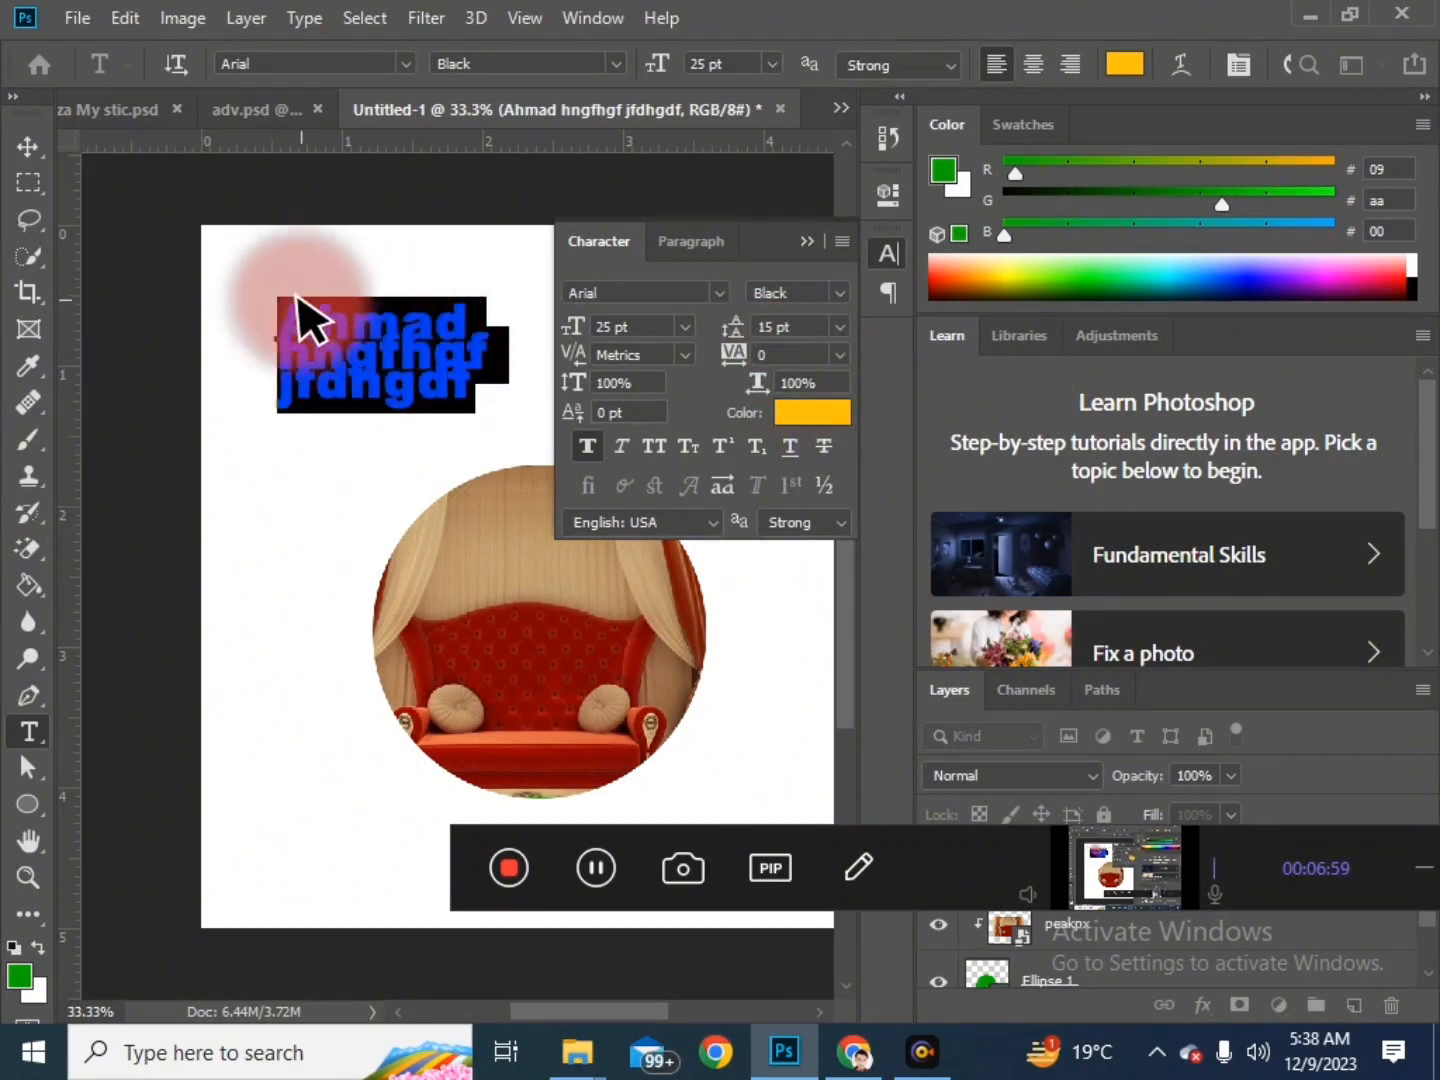
pyautogui.click(769, 321)
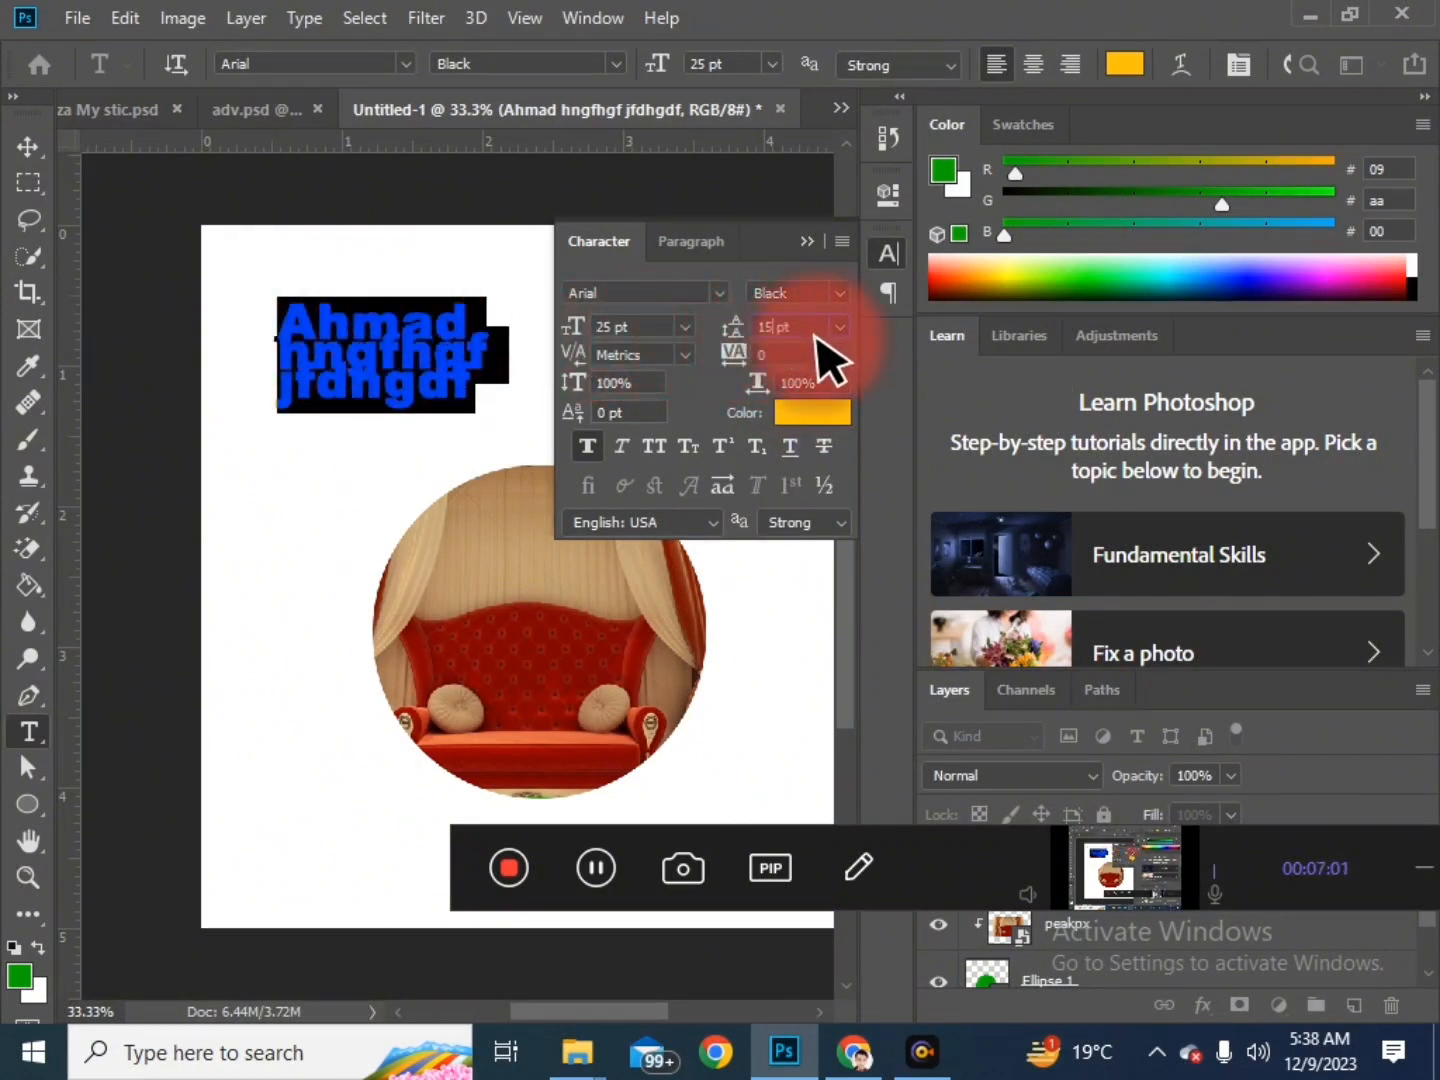
pyautogui.write('20')
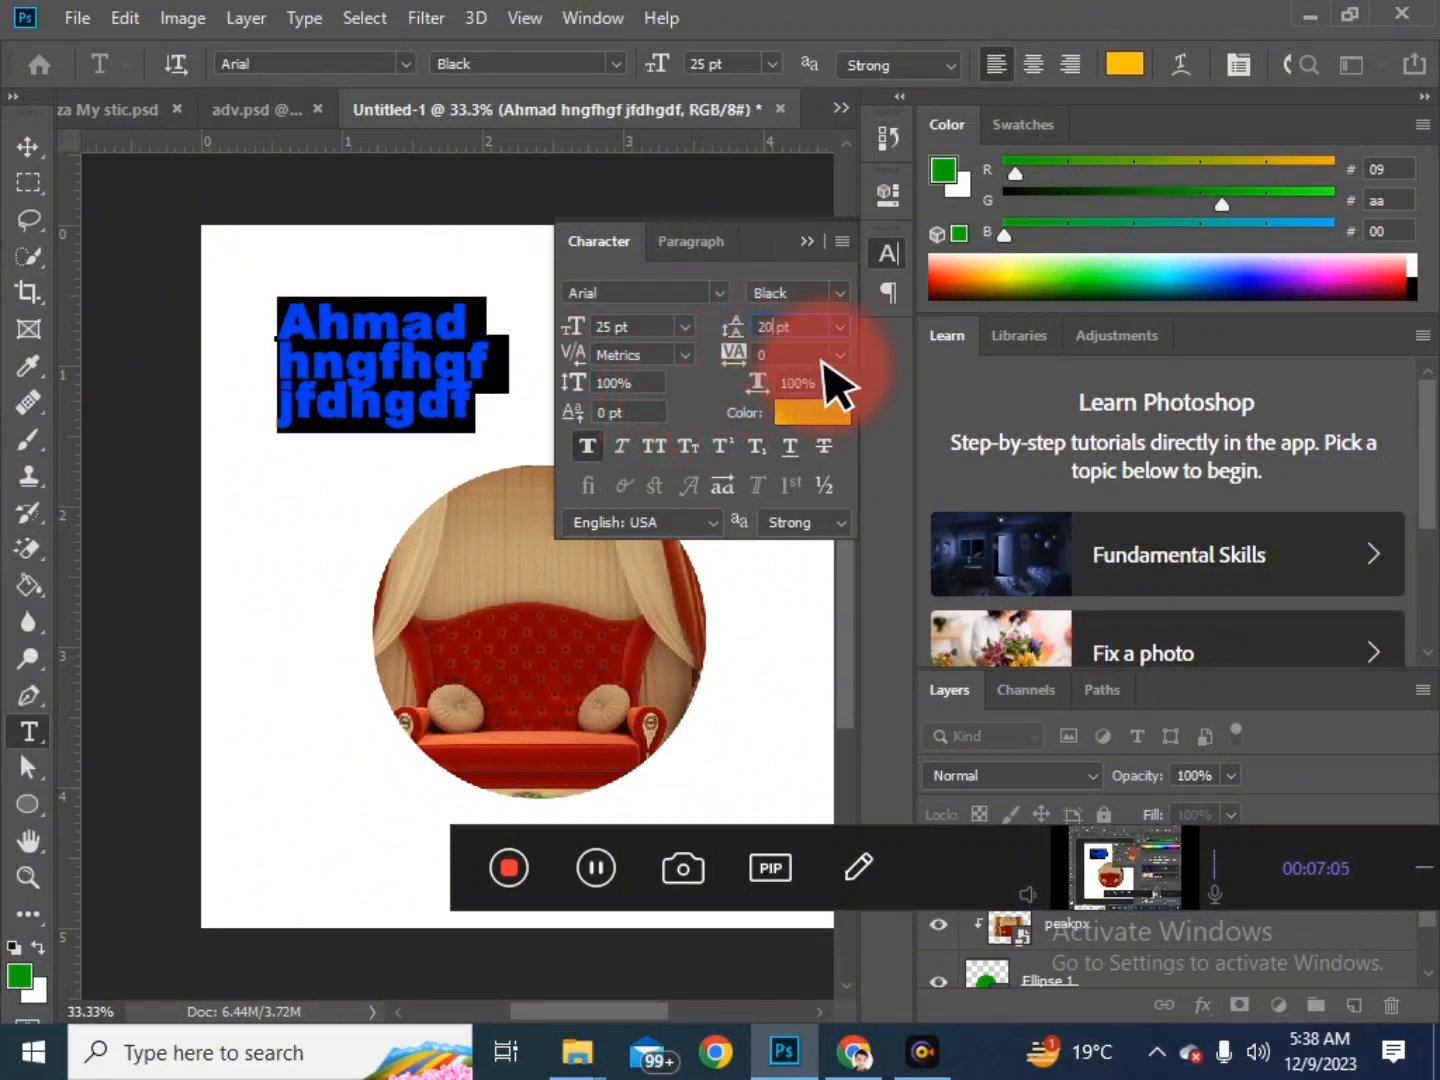
pyautogui.moveTo(726, 318)
pyautogui.mouseDown()
pyautogui.moveTo(765, 310)
pyautogui.moveTo(733, 315)
pyautogui.moveTo(765, 311)
pyautogui.moveTo(745, 329)
pyautogui.mouseUp()
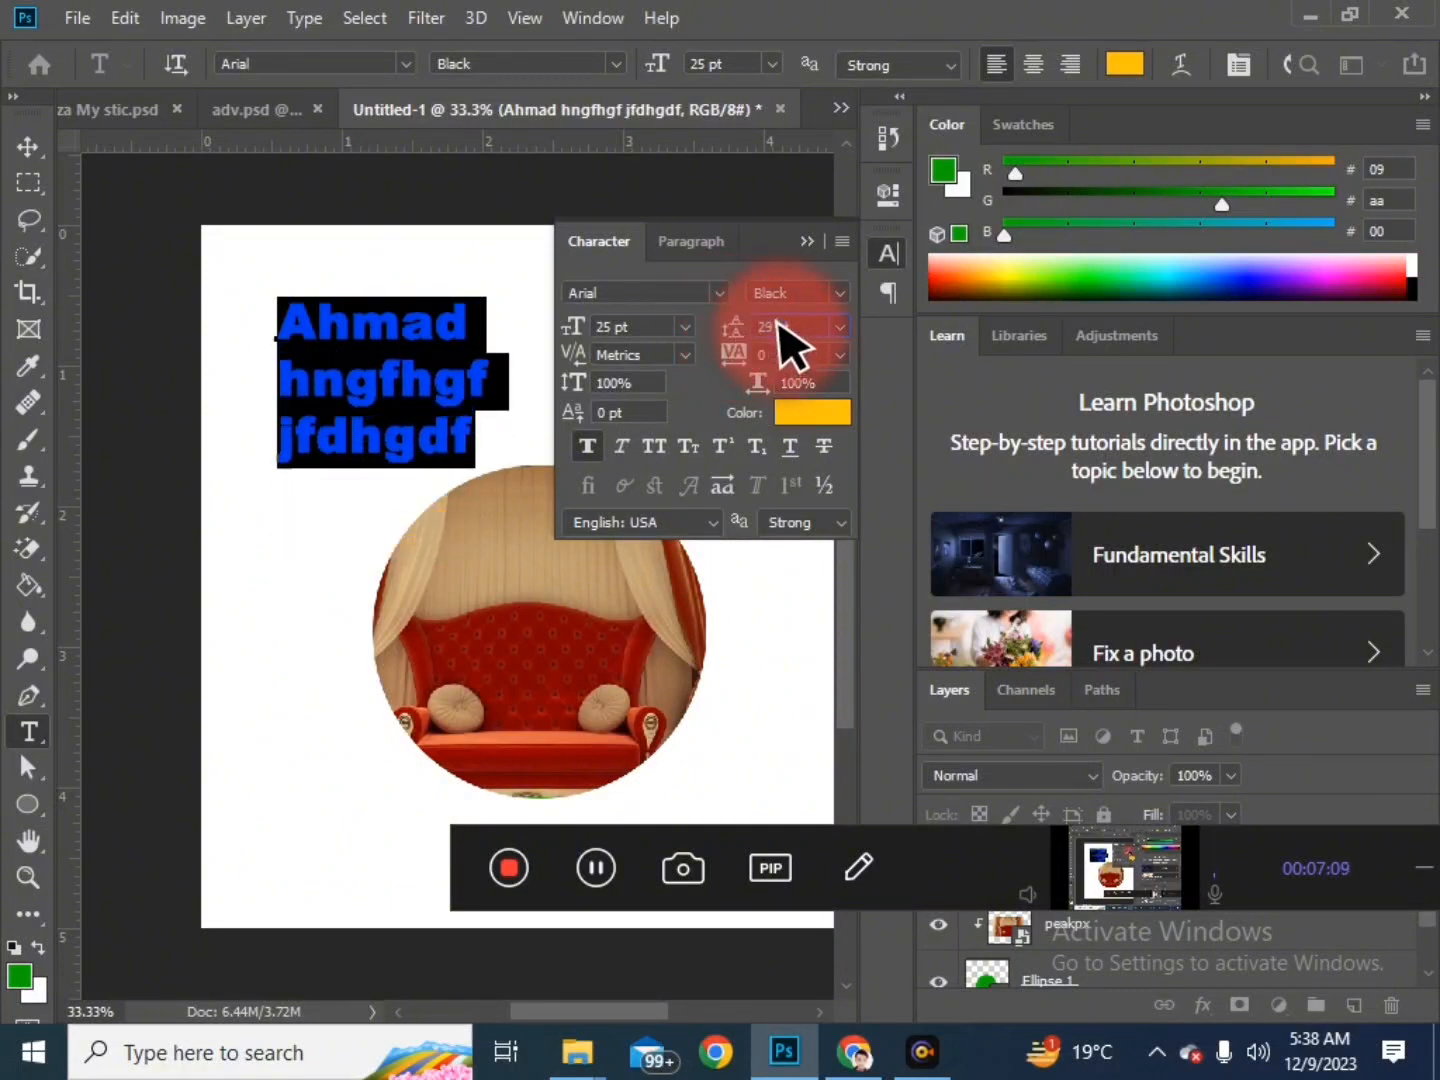
pyautogui.write('5')
pyautogui.press('Return')
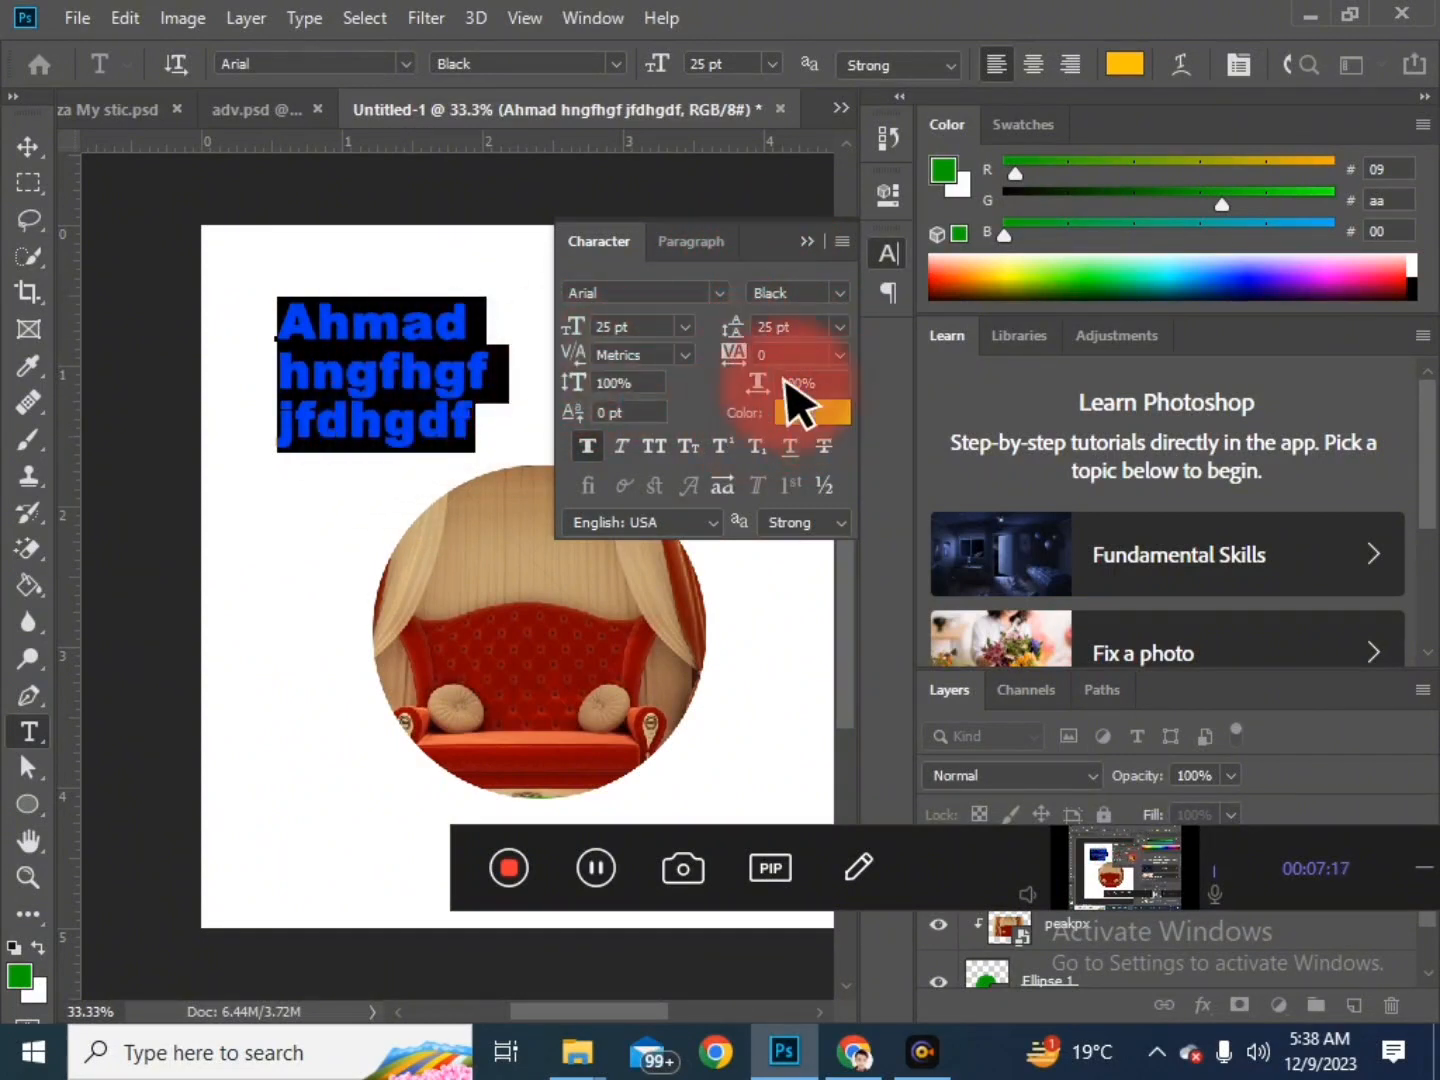
# Step: Check the kerning options and select the first letter of the top text line to examine its tracking setting
pyautogui.click(684, 355)
pyautogui.click(688, 355)
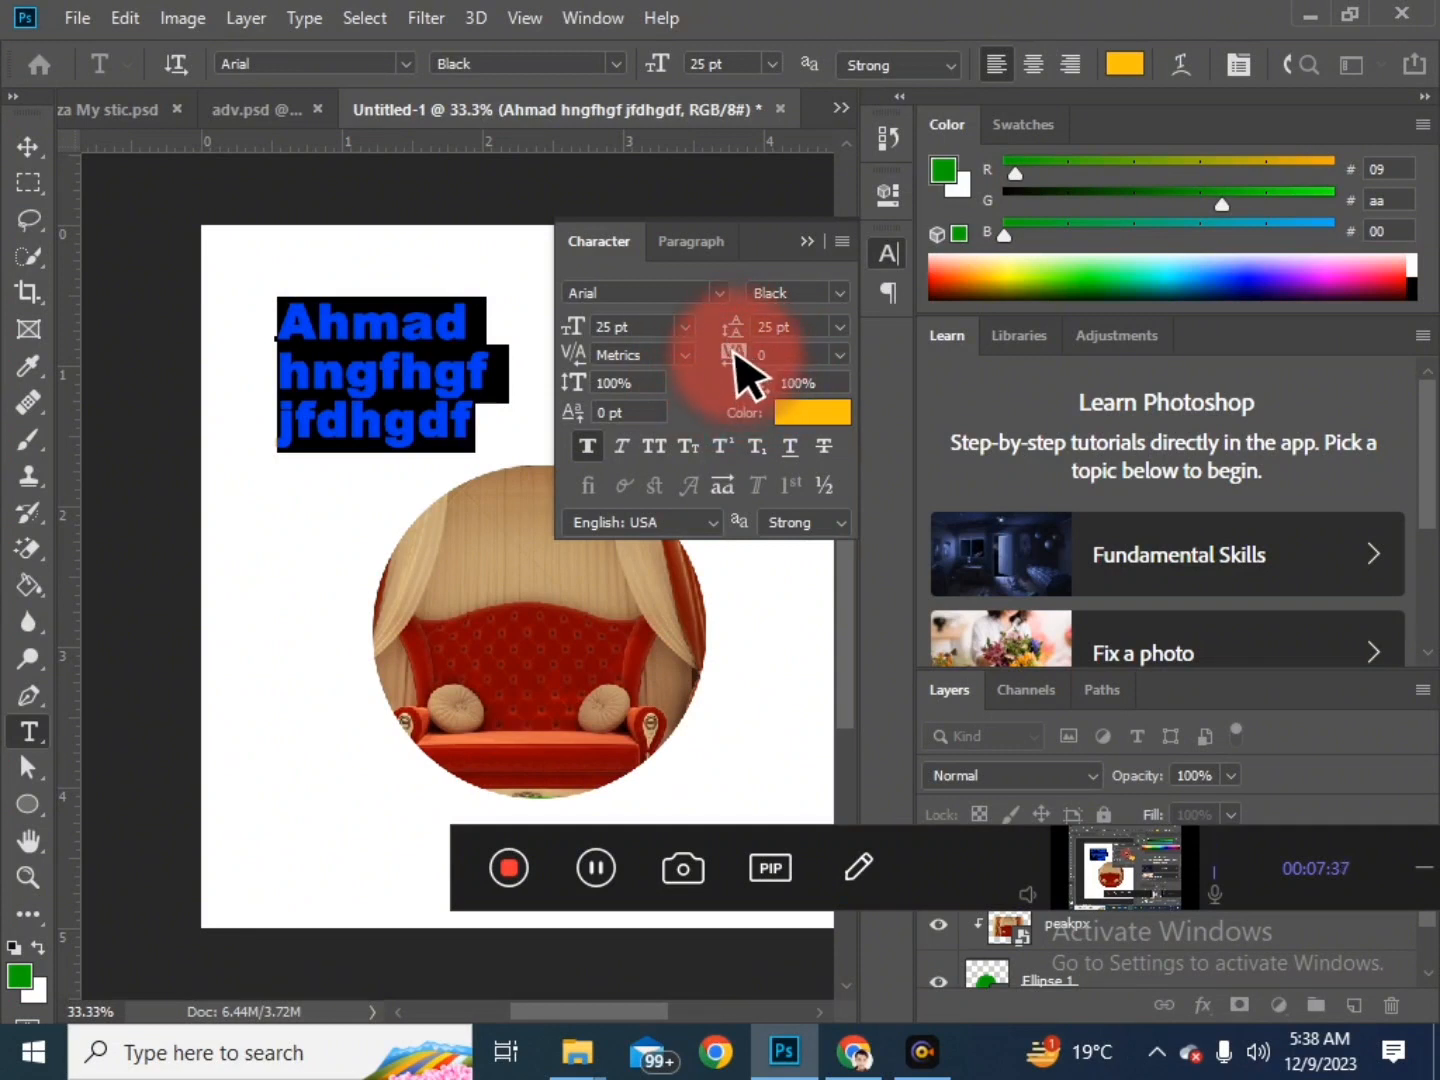
pyautogui.click(437, 336)
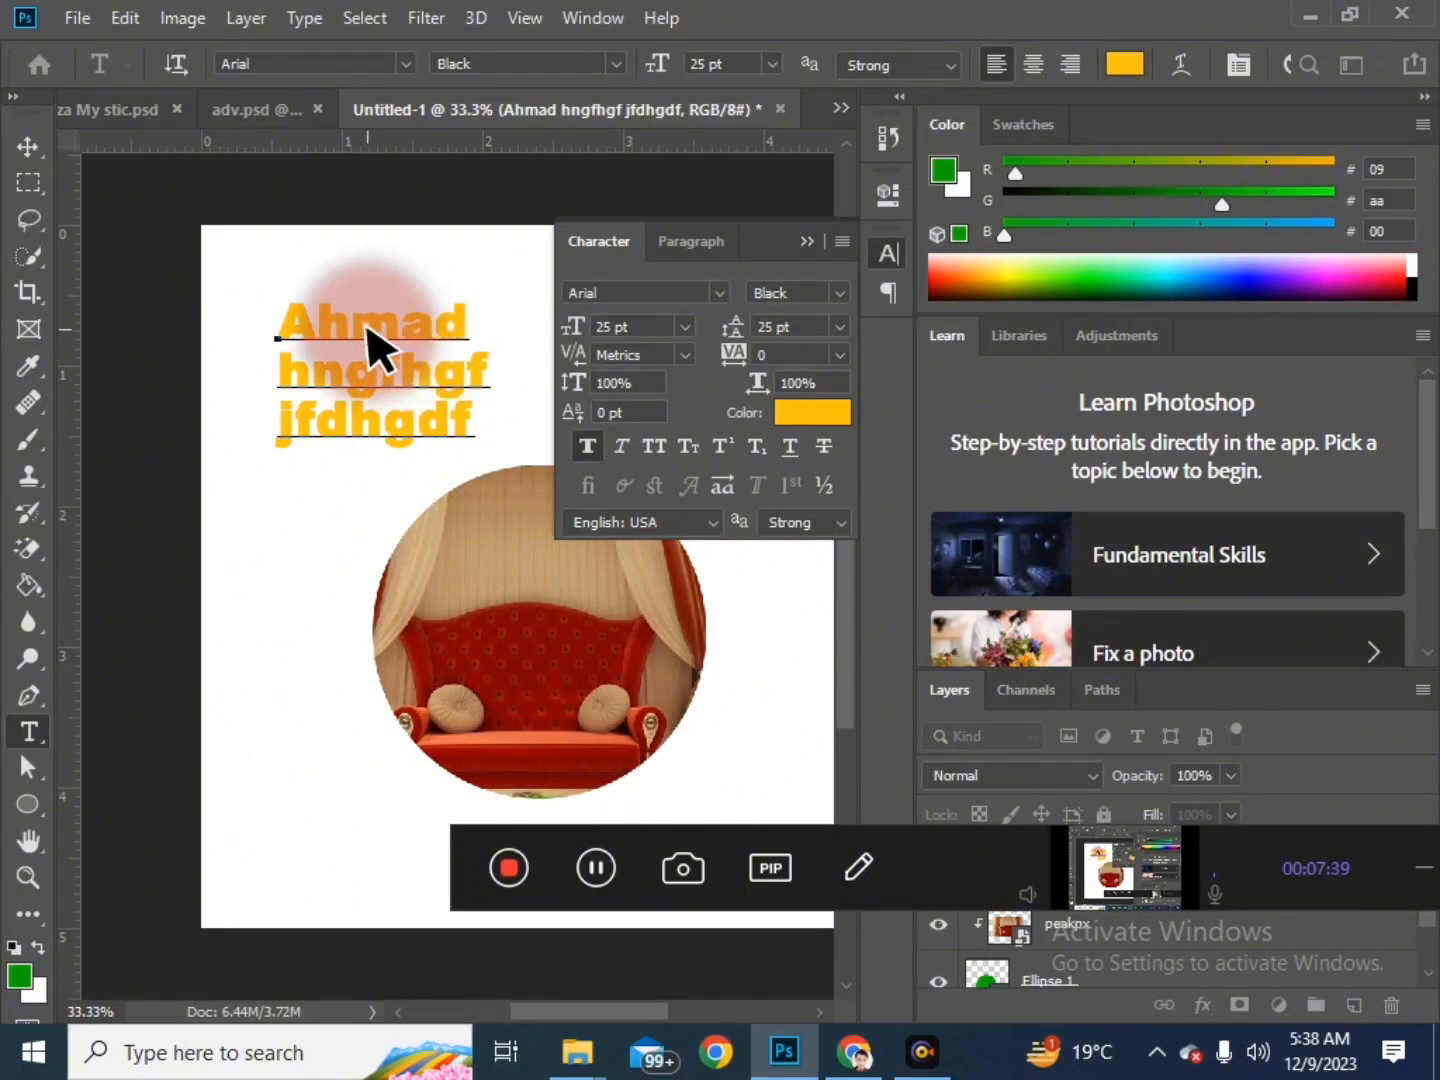
pyautogui.moveTo(366, 329); pyautogui.dragTo(385, 329)
pyautogui.click(318, 314)
pyautogui.moveTo(282, 324); pyautogui.dragTo(354, 329)
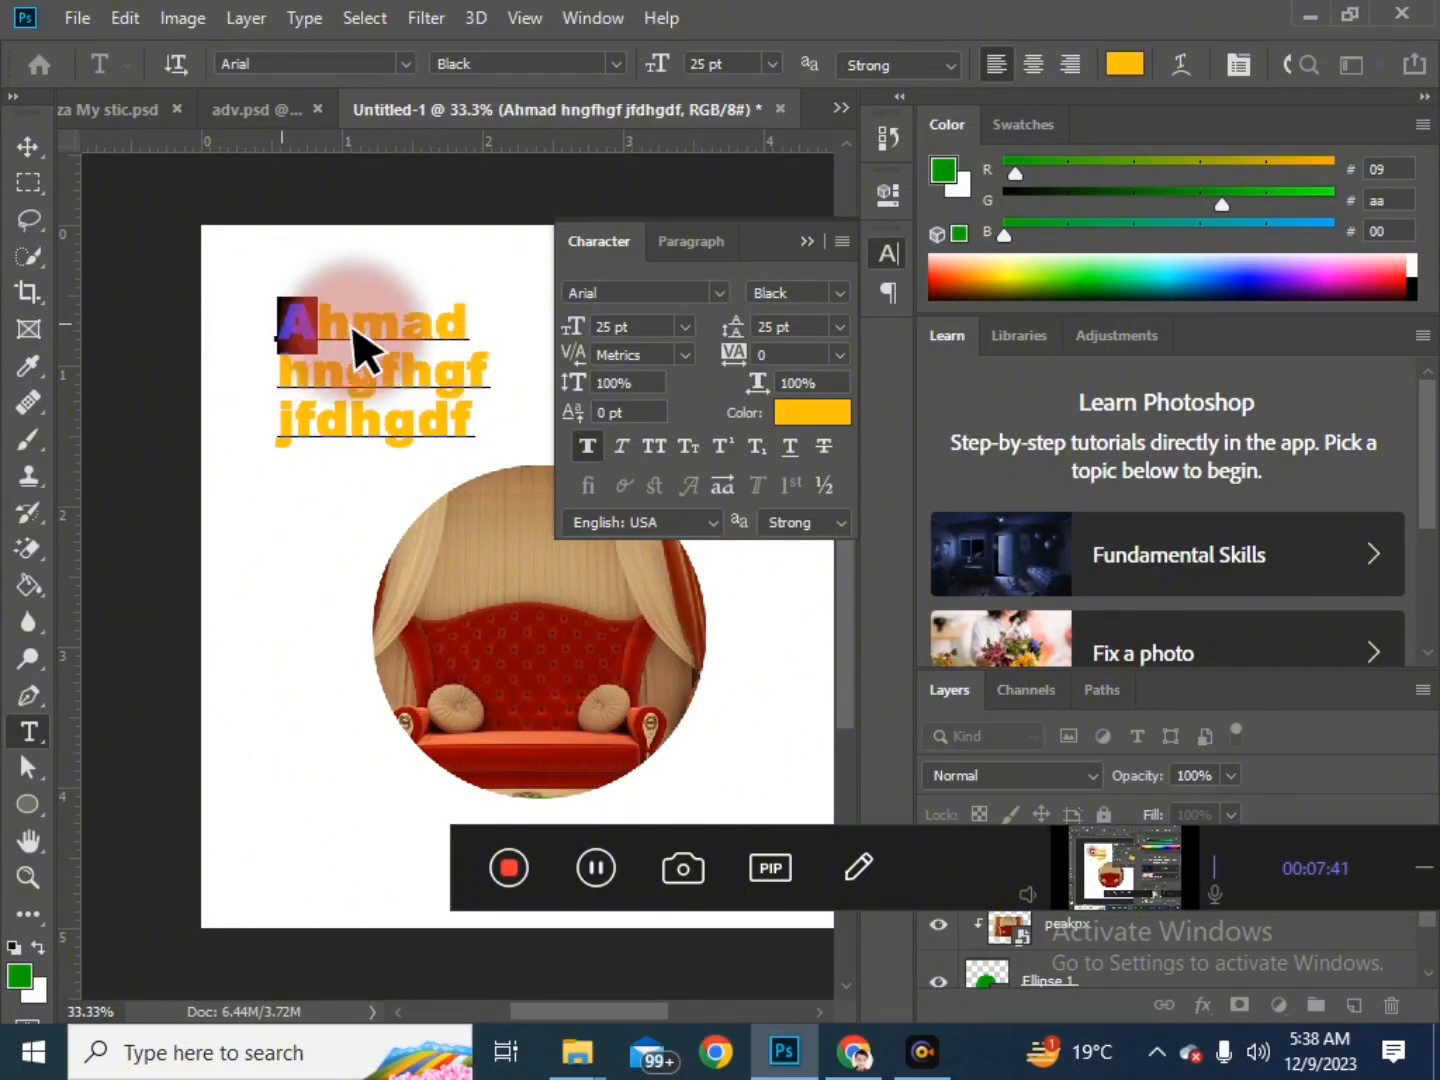
pyautogui.click(730, 355)
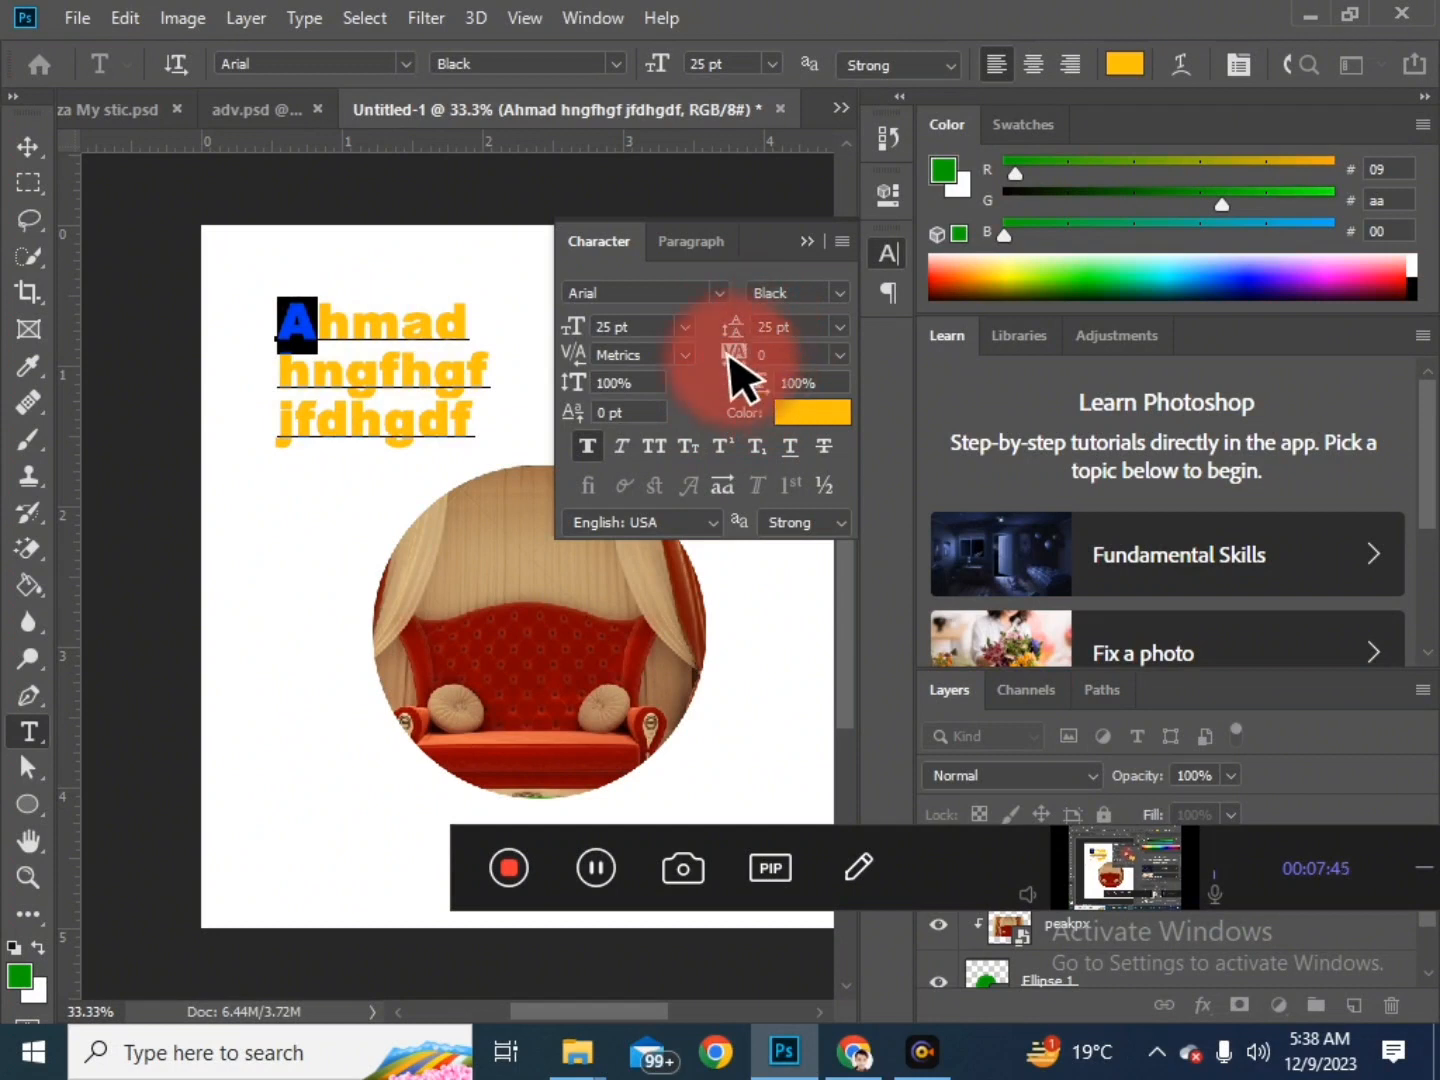
pyautogui.click(356, 321)
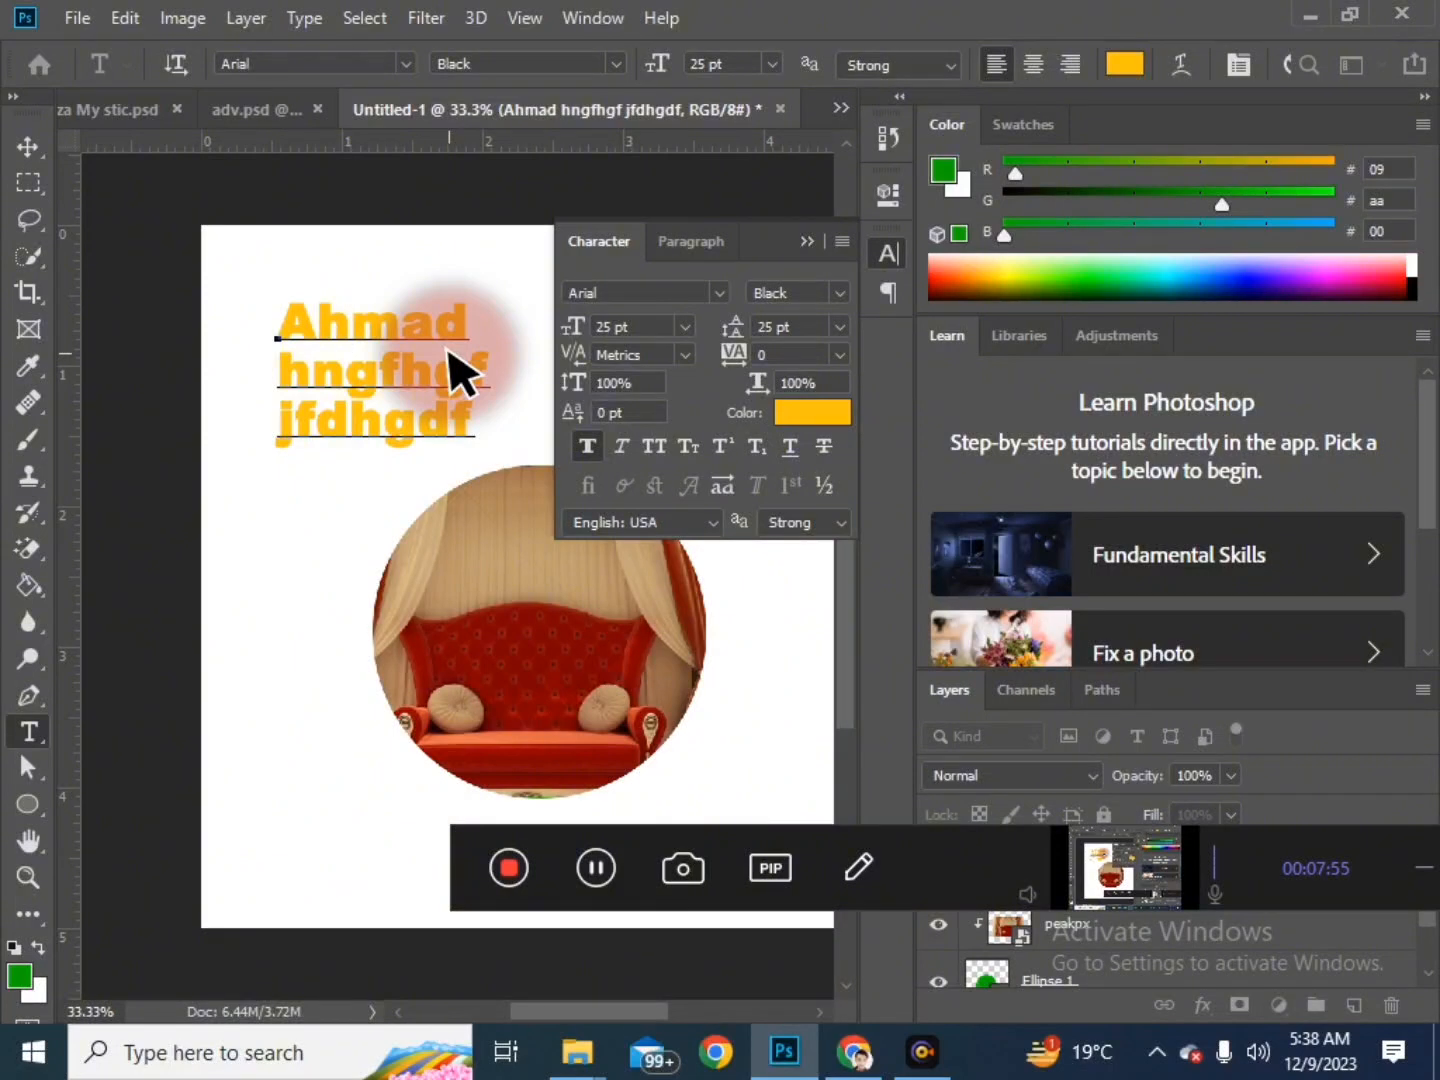
pyautogui.hotkey('ctrl', 'a')
pyautogui.click(373, 314)
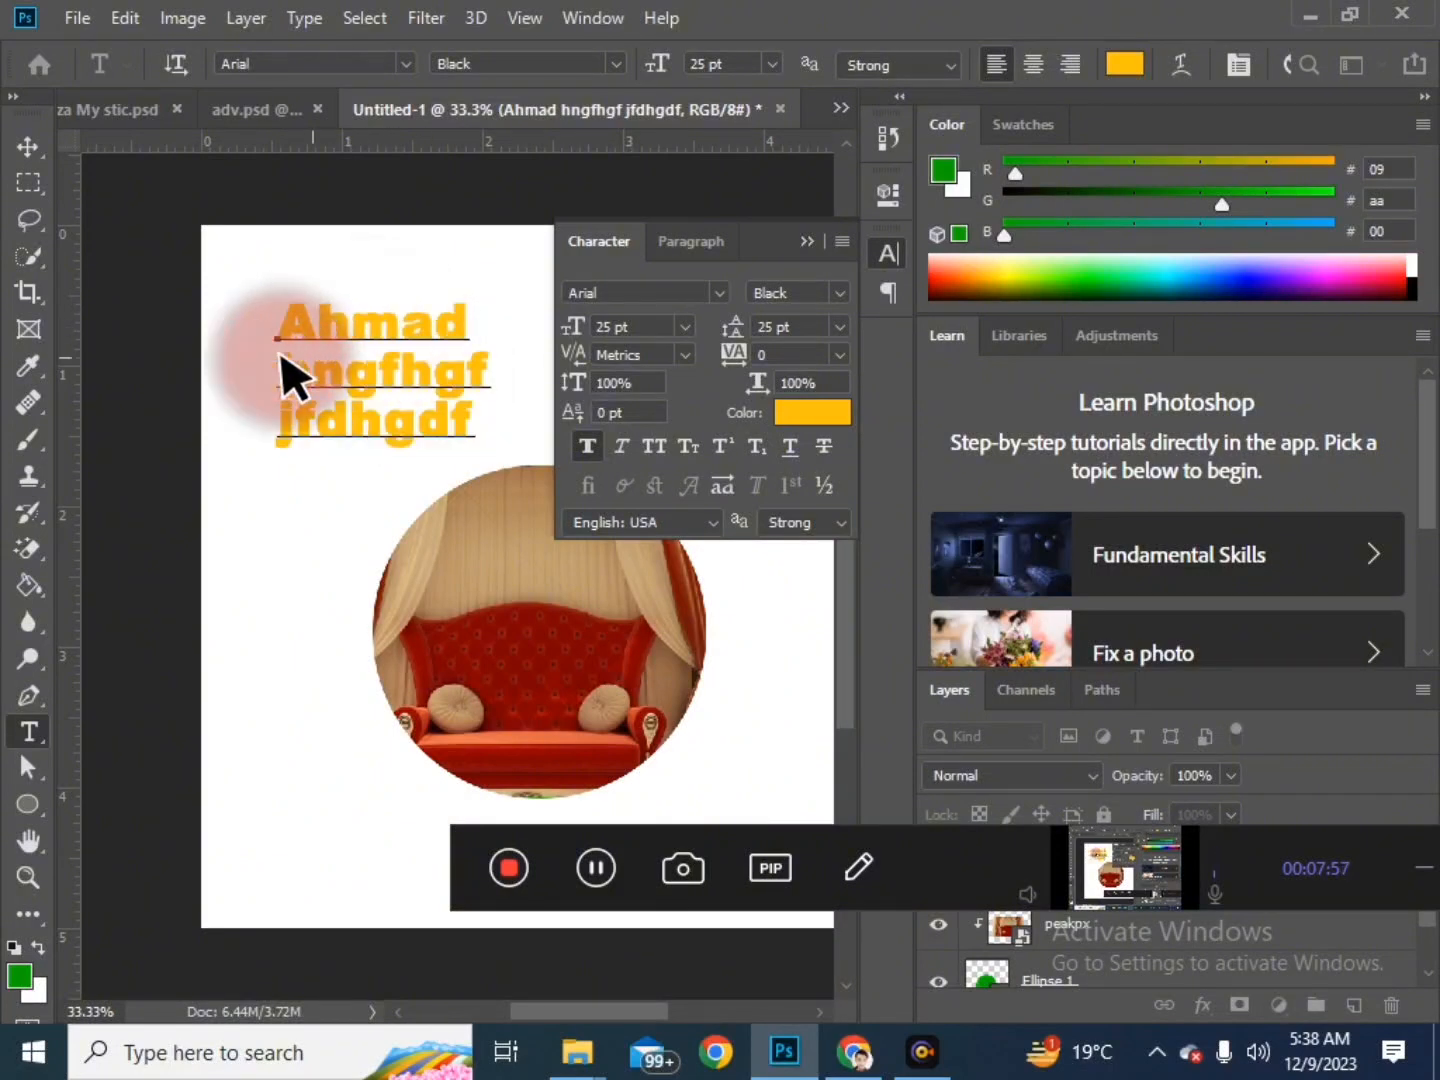
pyautogui.press('ctrl')
pyautogui.hotkey('ctrl', 'a')
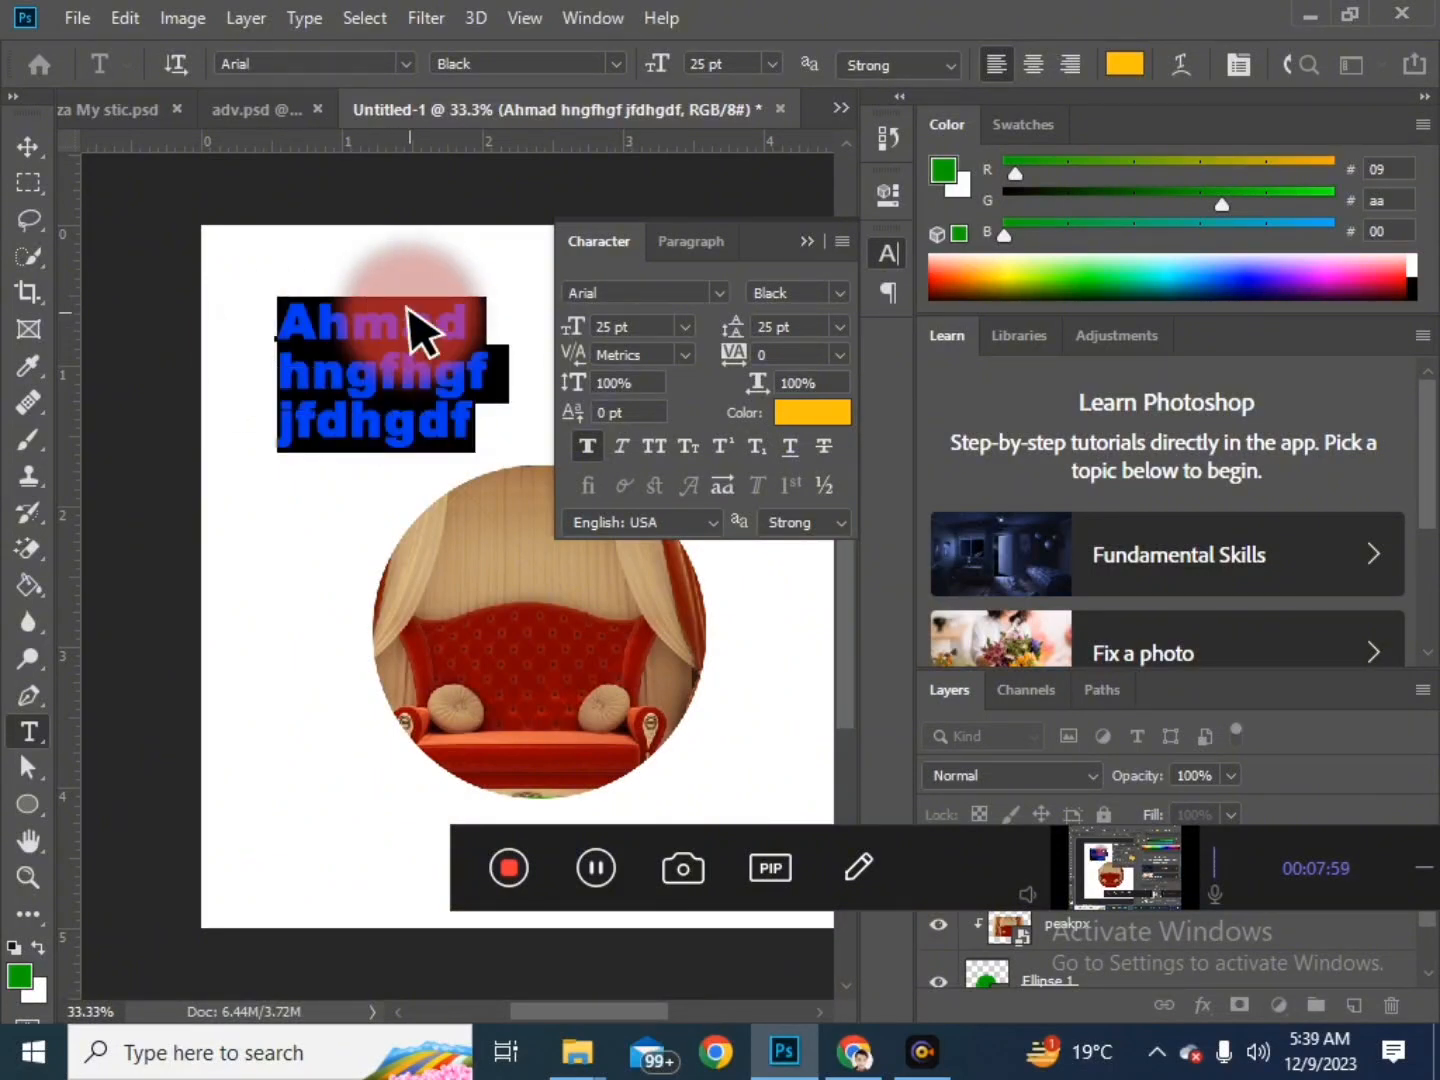
pyautogui.click(390, 334)
pyautogui.moveTo(275, 331); pyautogui.dragTo(476, 338)
pyautogui.click(379, 347)
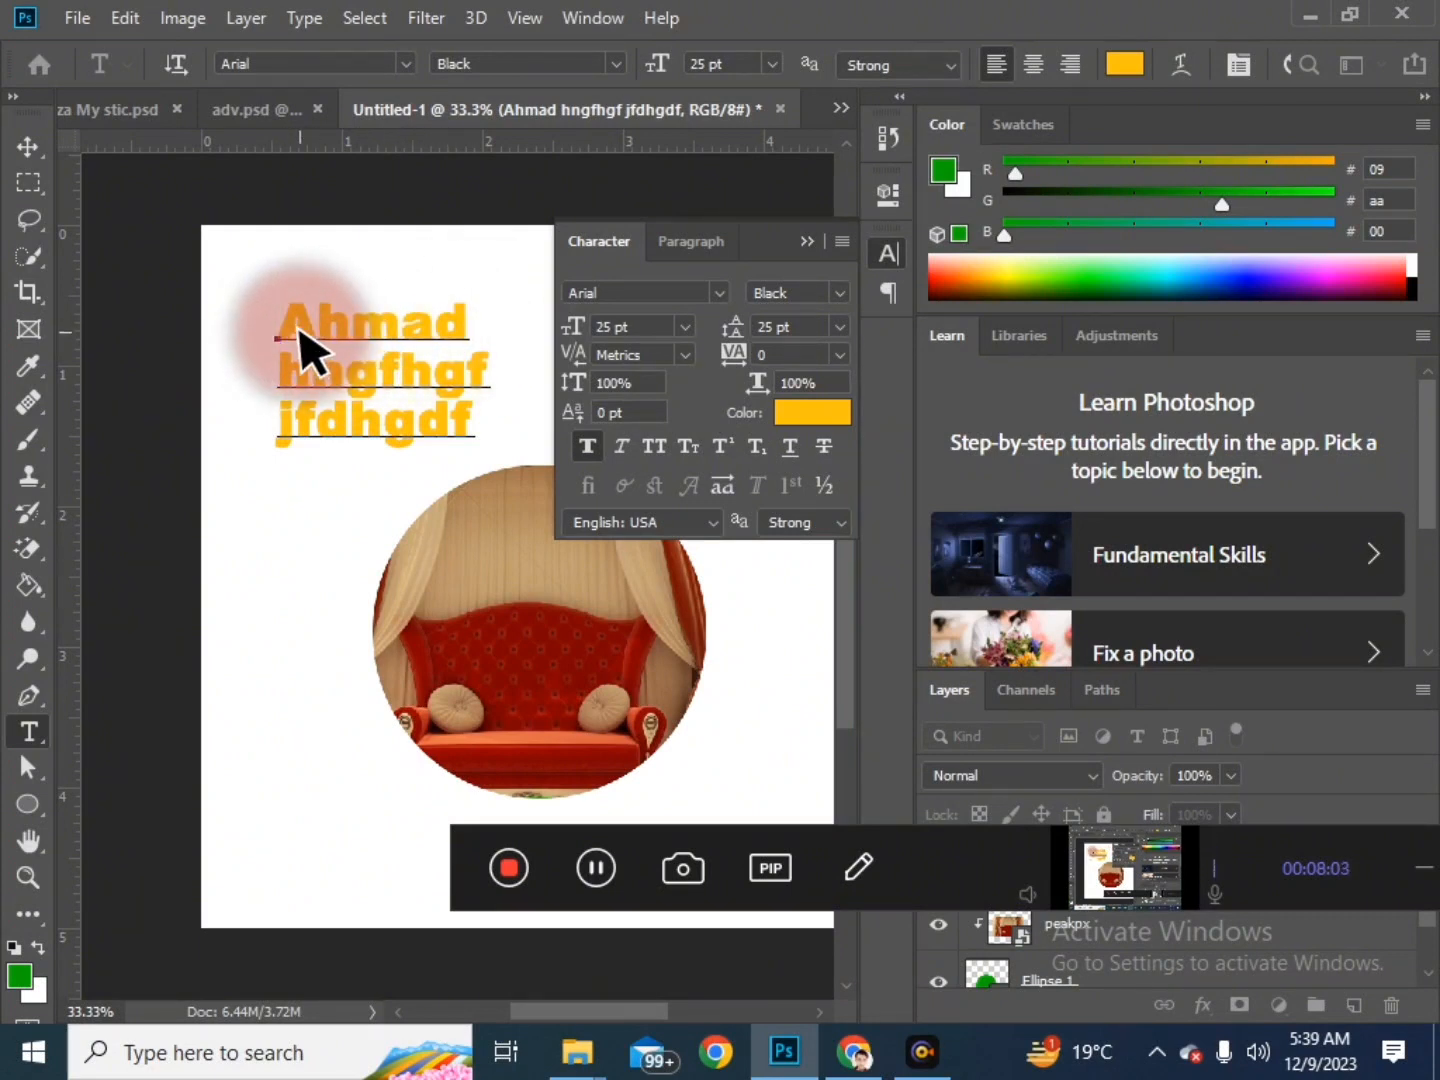
# Step: Select all three text lines, try a tracking of -240, and set the tracking to 100
pyautogui.hotkey('ctrl', 'a')
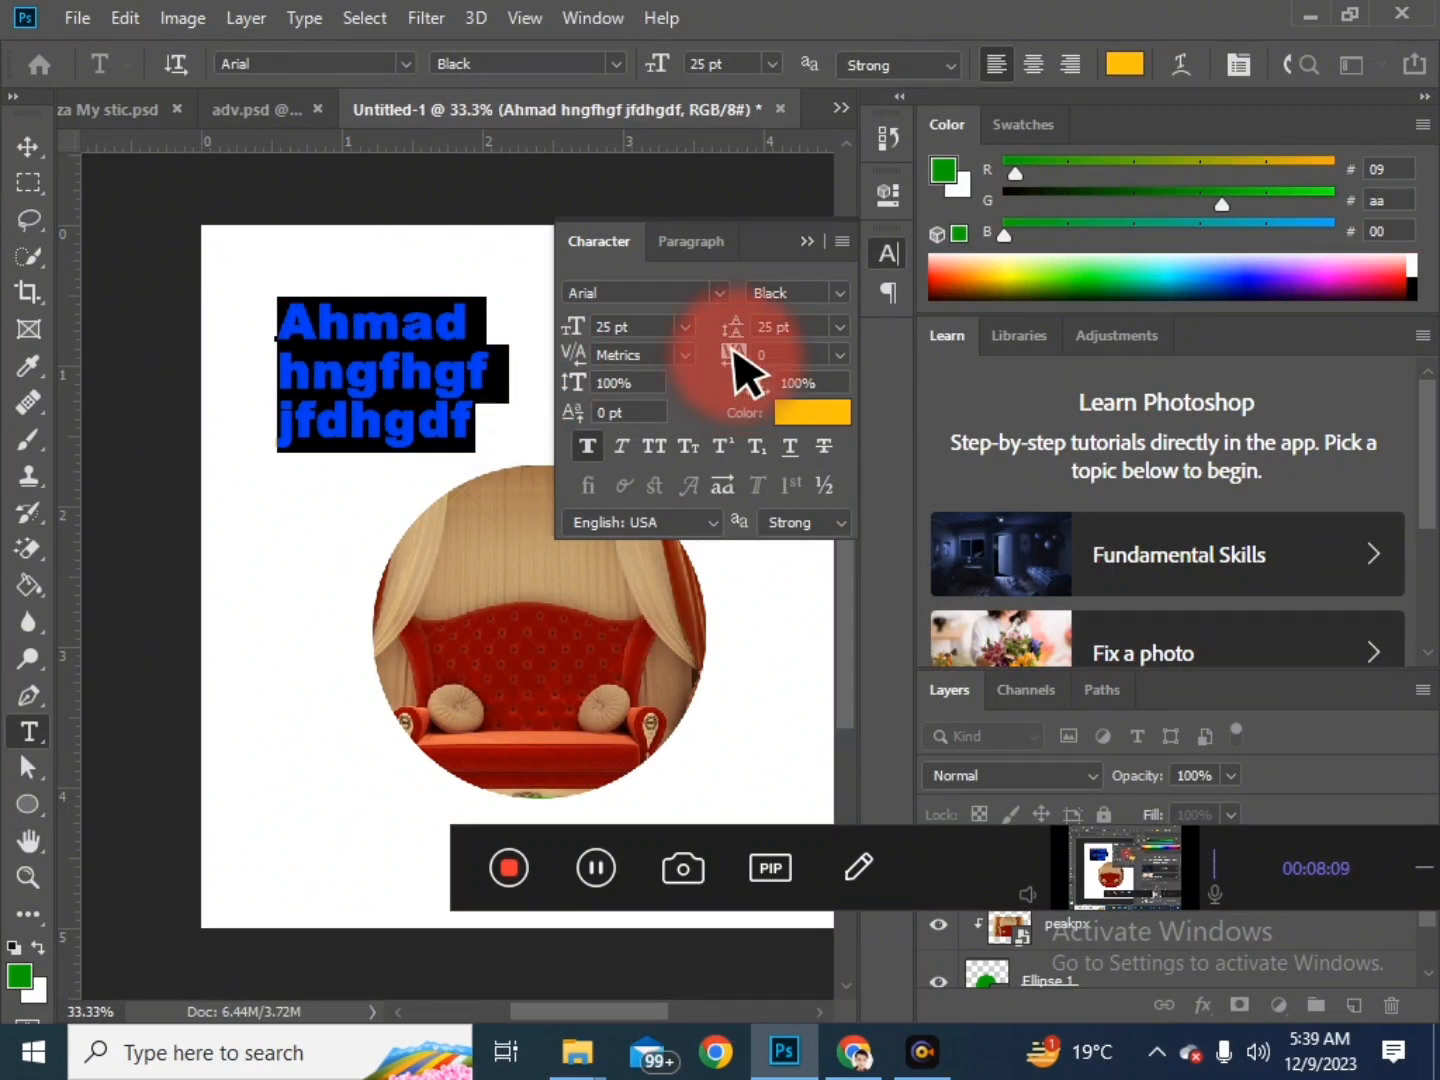
pyautogui.moveTo(733, 352)
pyautogui.mouseDown()
pyautogui.moveTo(746, 355)
pyautogui.moveTo(714, 357)
pyautogui.mouseUp()
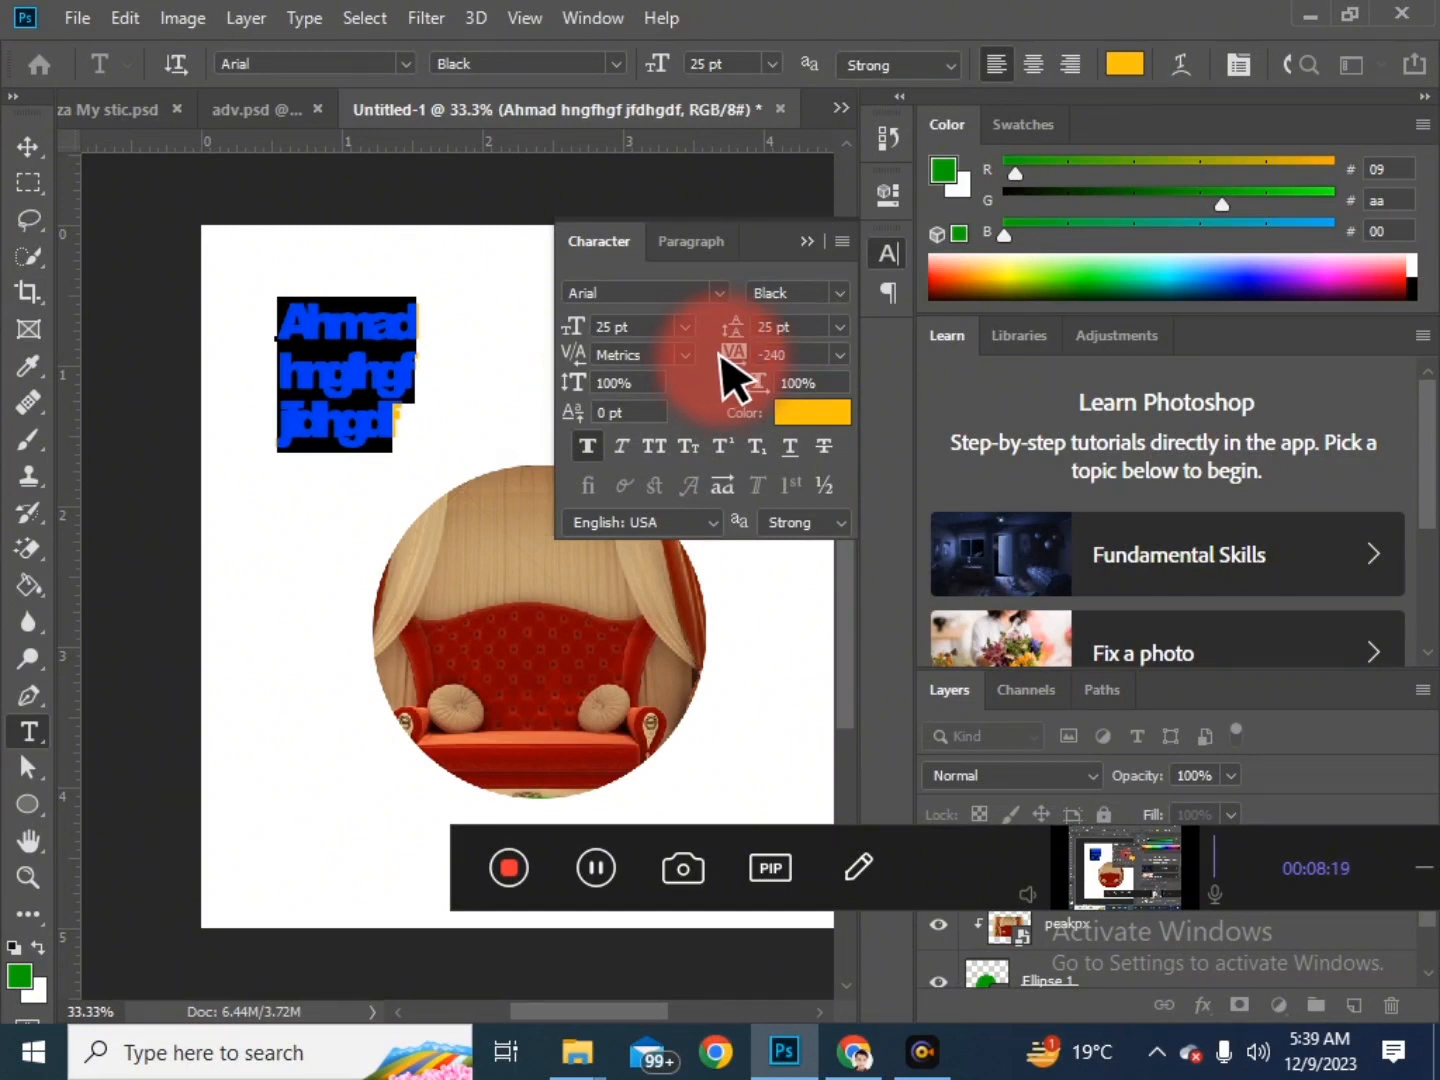
pyautogui.moveTo(725, 360); pyautogui.dragTo(749, 352)
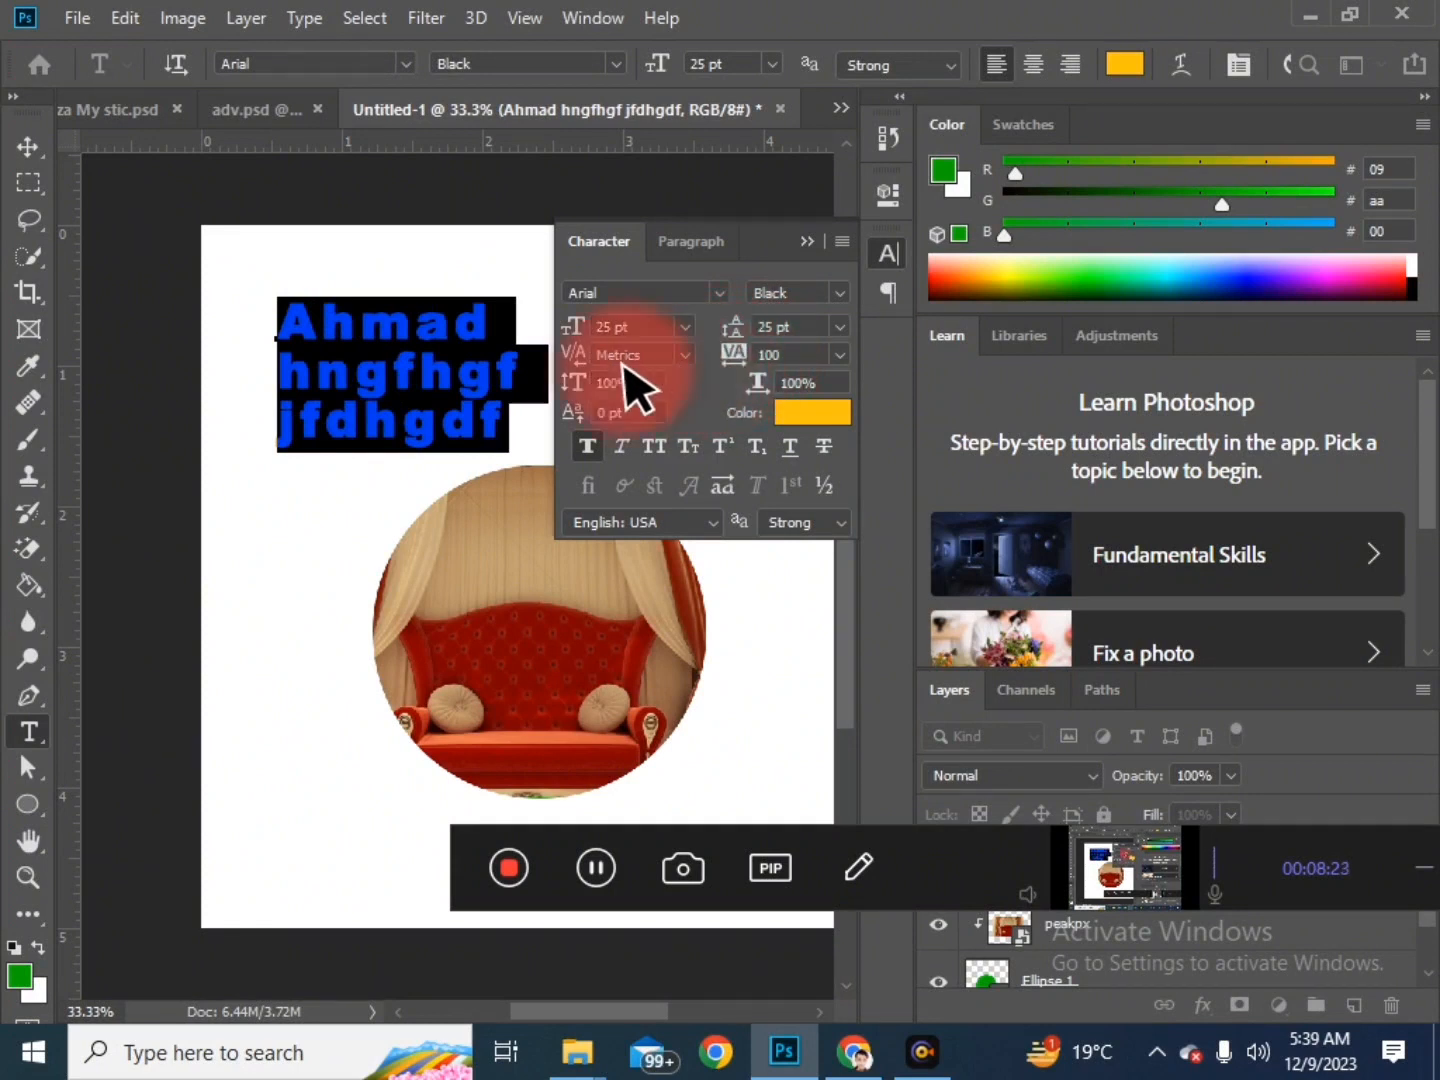
pyautogui.moveTo(334, 331); pyautogui.dragTo(397, 338)
pyautogui.click(397, 338)
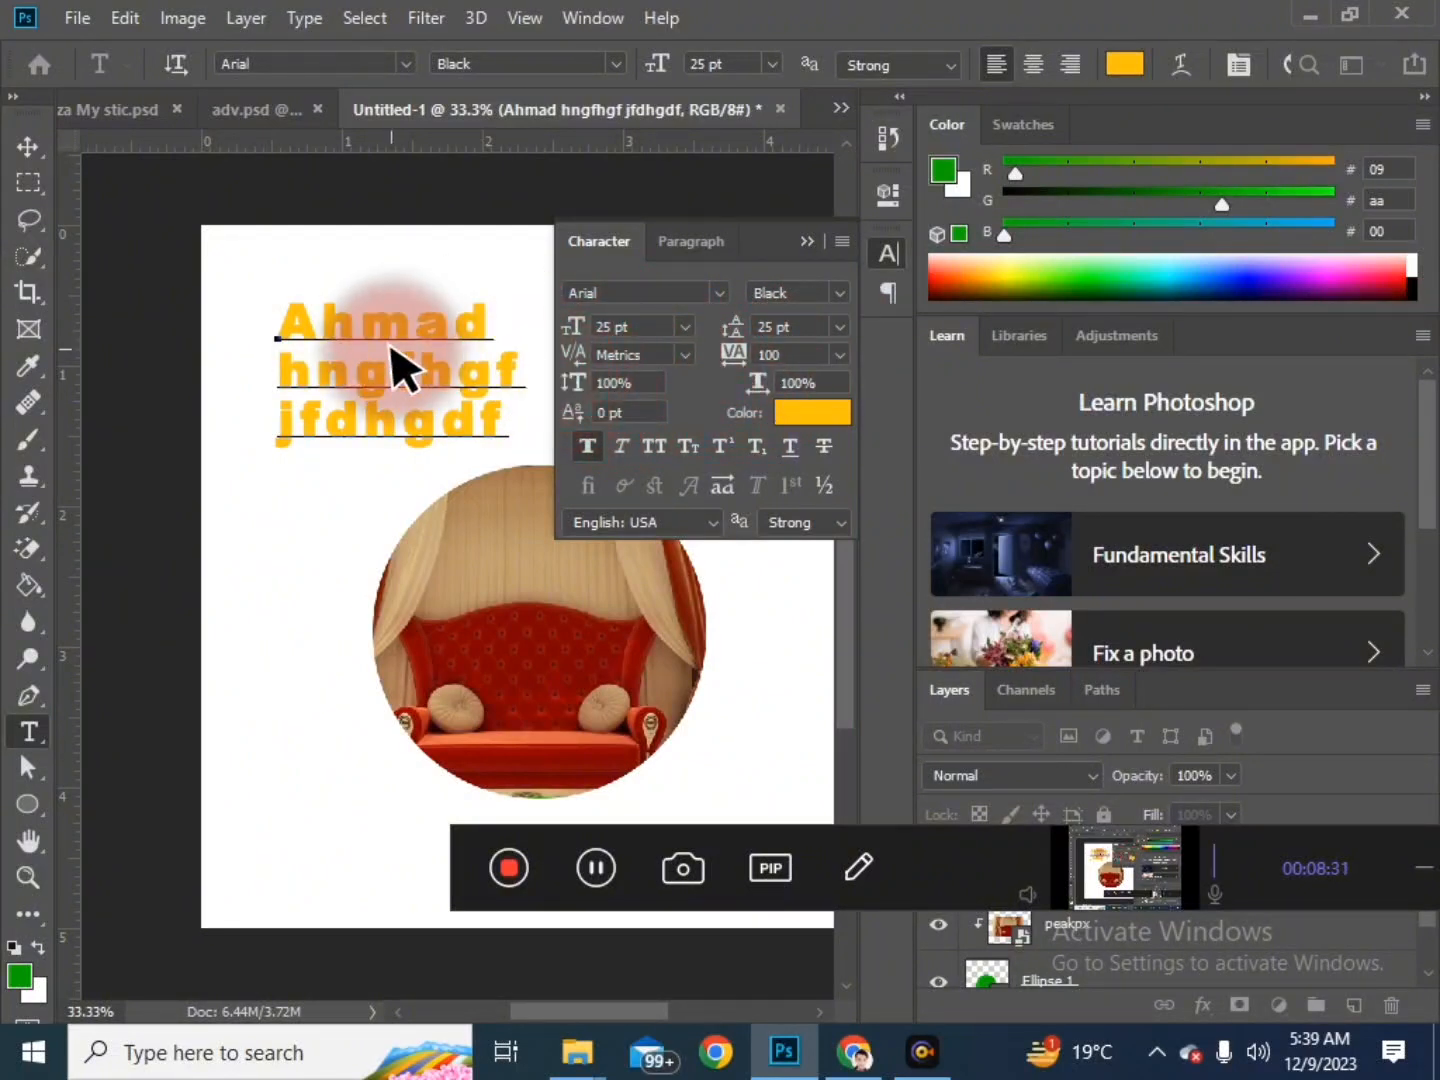
# Step: Try vertical scales of 112%, 290% and 19% on all three text lines before setting it to 75%
pyautogui.hotkey('ctrl', 'a')
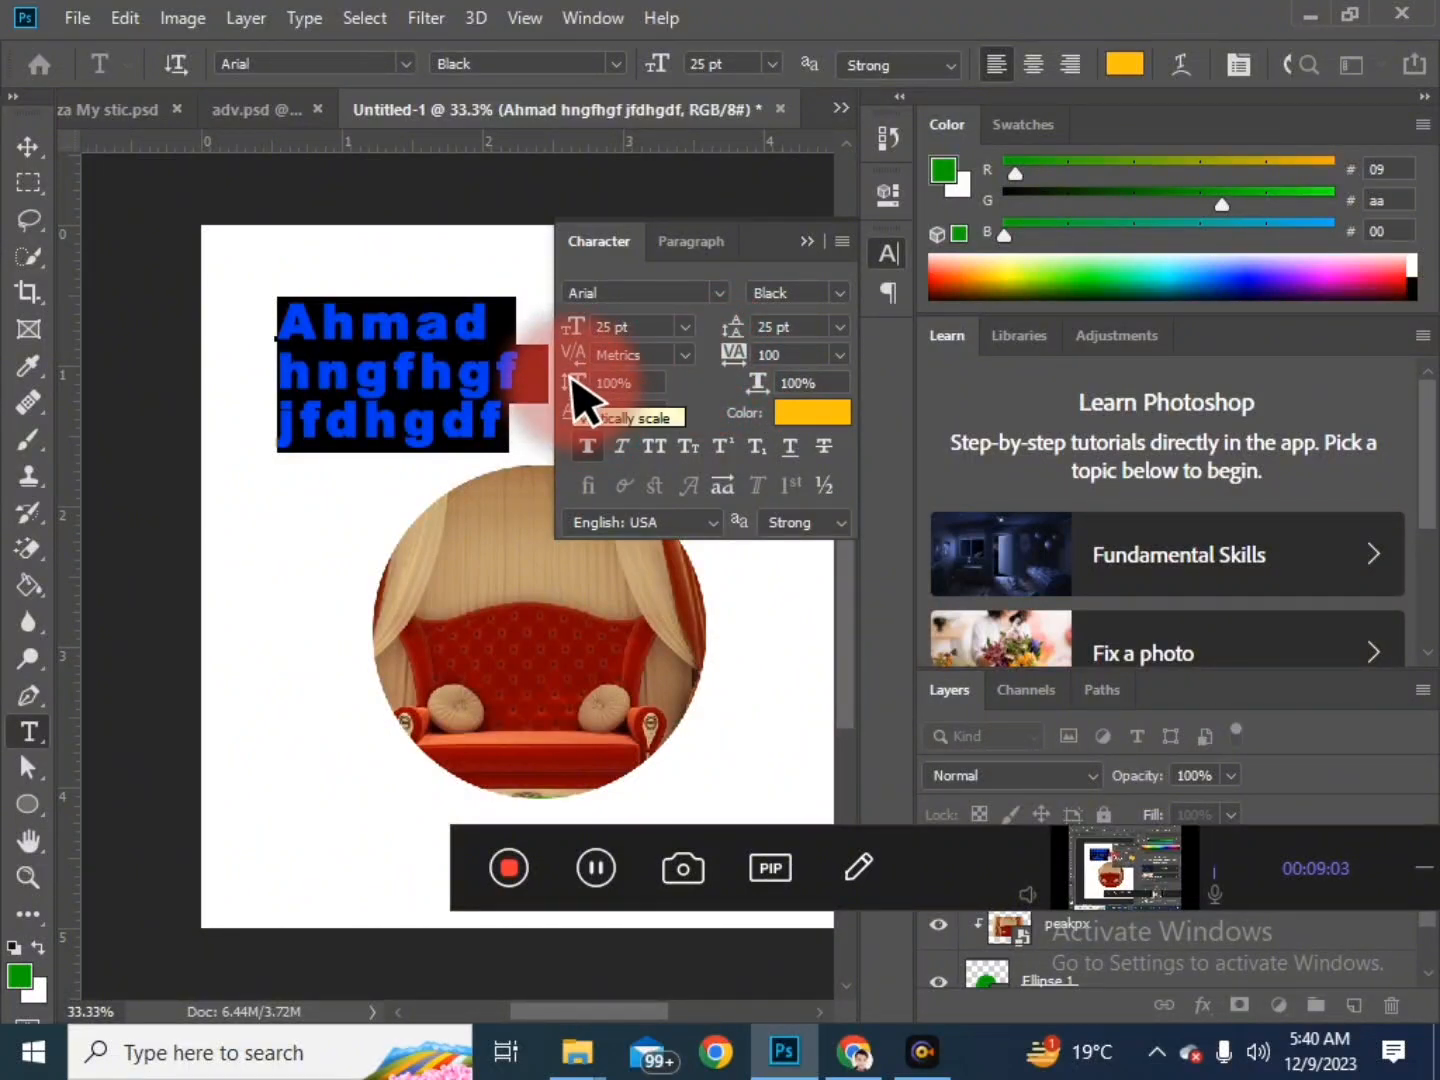
pyautogui.moveTo(578, 379); pyautogui.dragTo(635, 383)
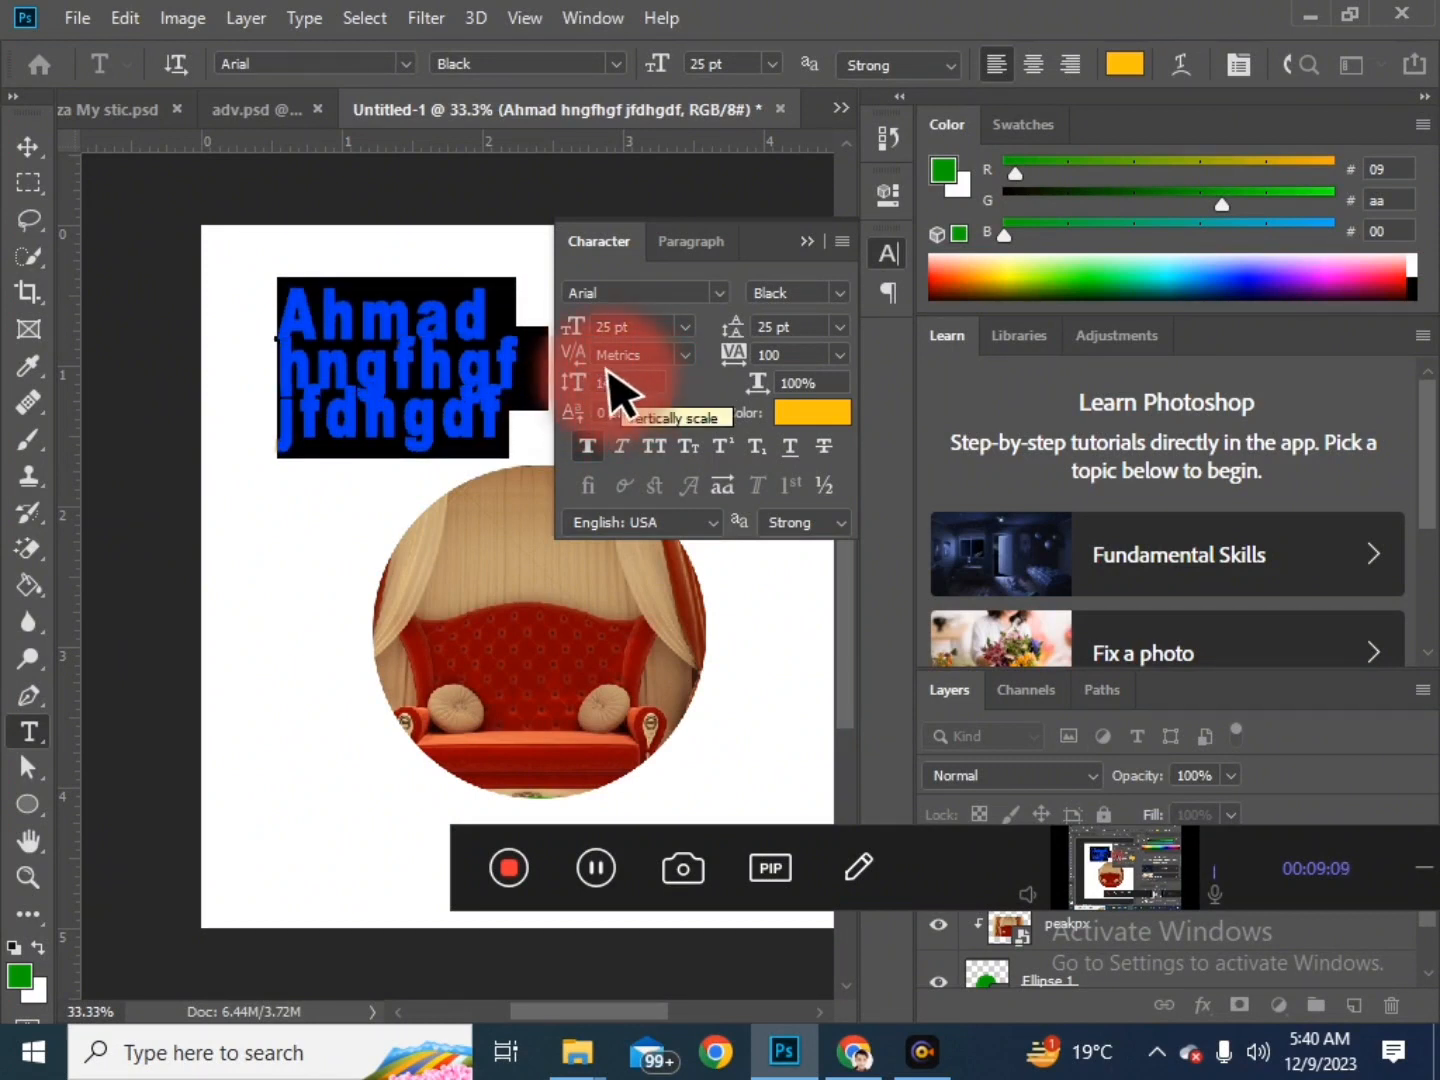
pyautogui.moveTo(610, 384)
pyautogui.mouseDown()
pyautogui.moveTo(558, 395)
pyautogui.moveTo(568, 378)
pyautogui.moveTo(583, 406)
pyautogui.moveTo(613, 382)
pyautogui.moveTo(749, 360)
pyautogui.moveTo(659, 402)
pyautogui.moveTo(585, 398)
pyautogui.mouseUp()
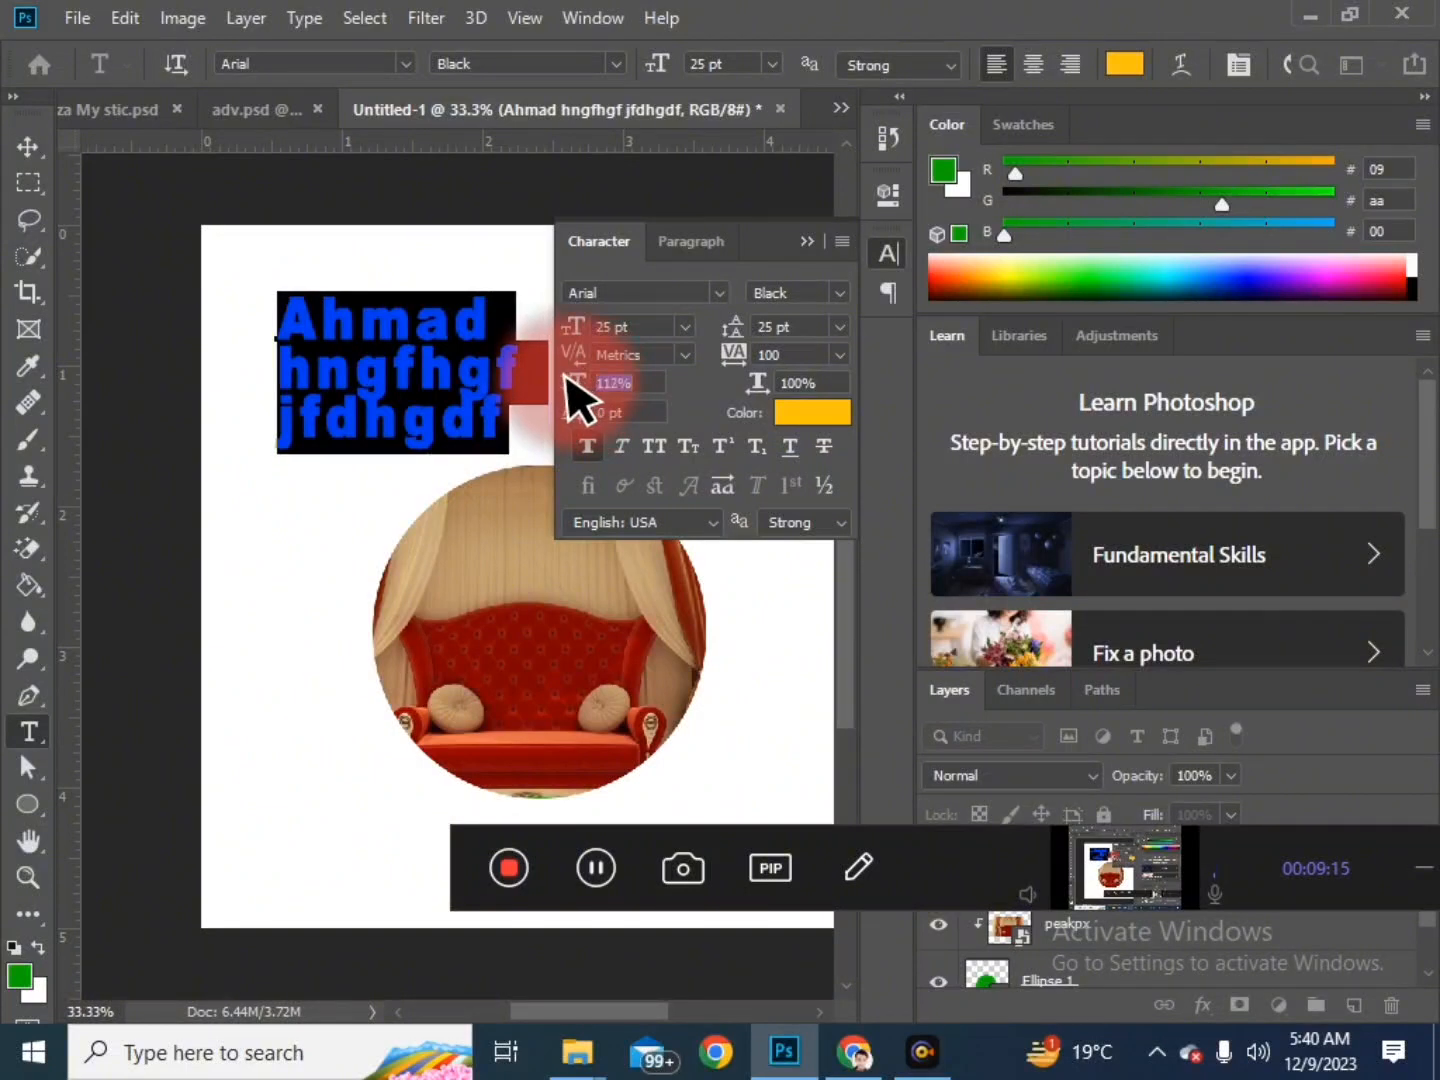
pyautogui.moveTo(580, 401); pyautogui.dragTo(790, 420)
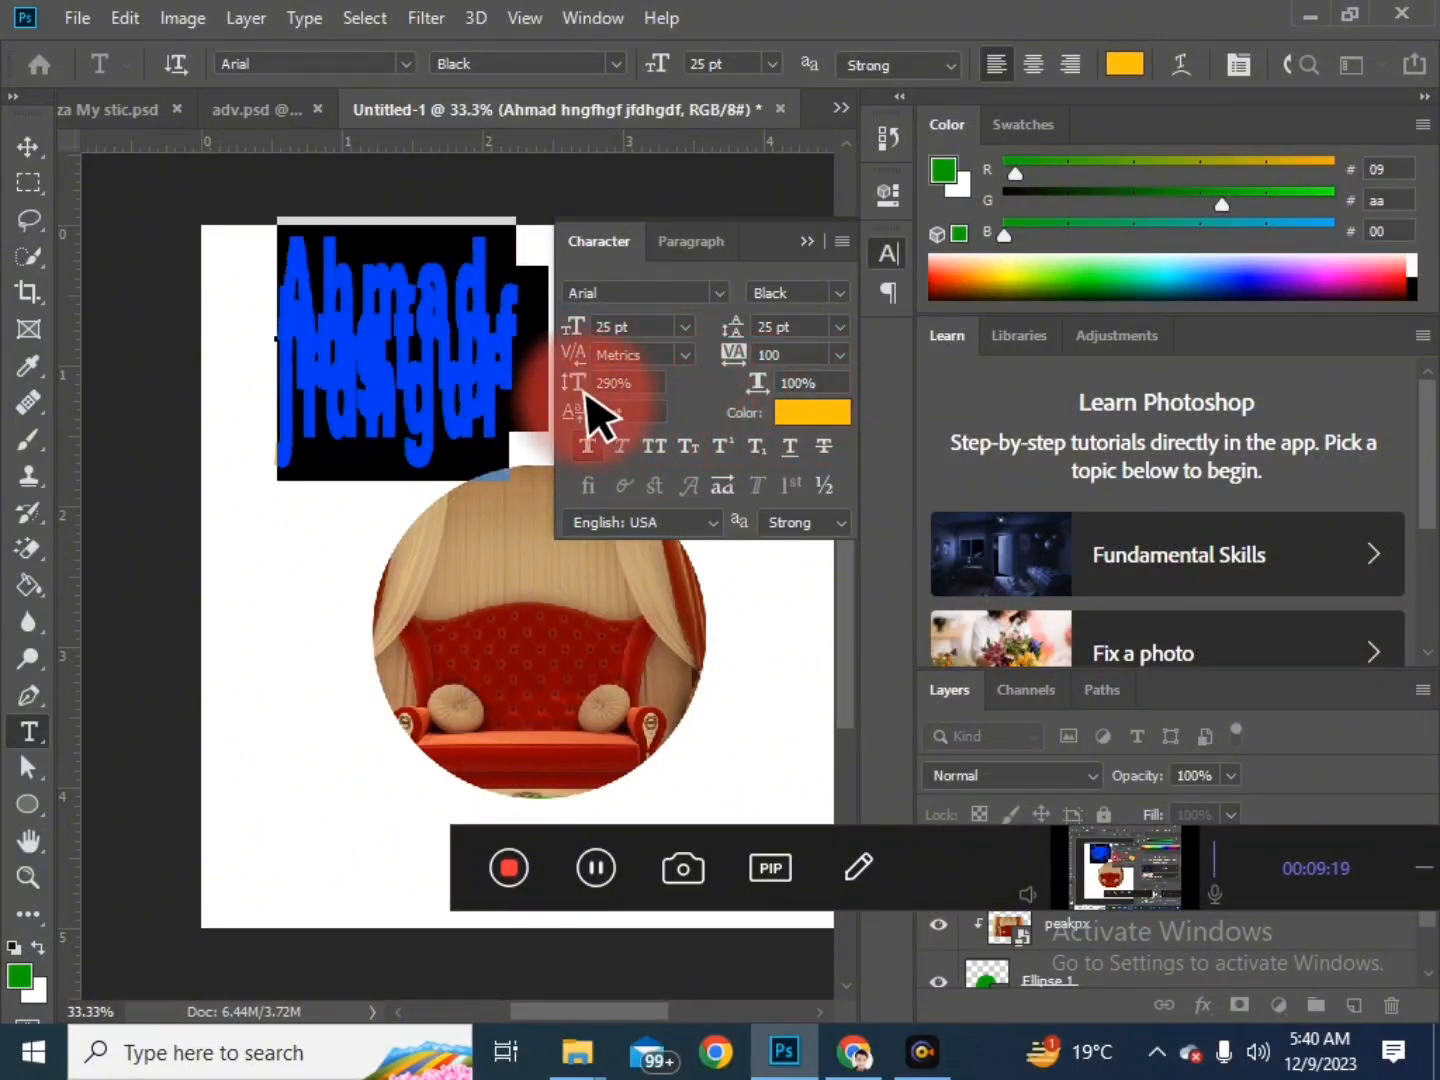
pyautogui.moveTo(583, 405); pyautogui.dragTo(526, 399)
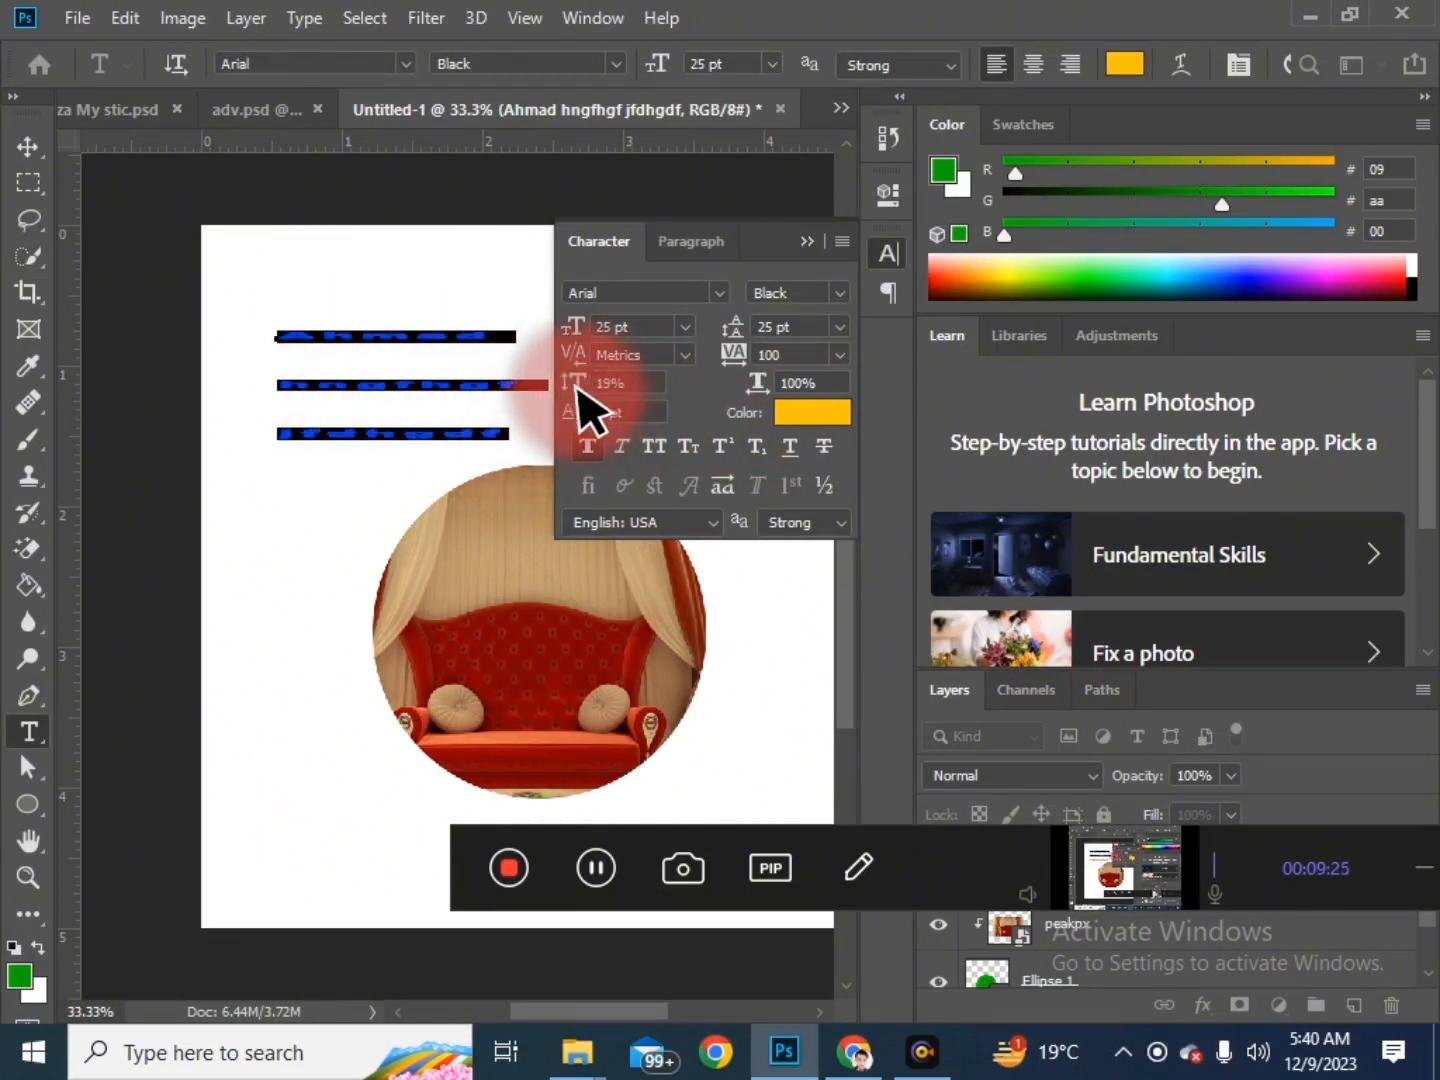
pyautogui.moveTo(590, 410); pyautogui.dragTo(629, 381)
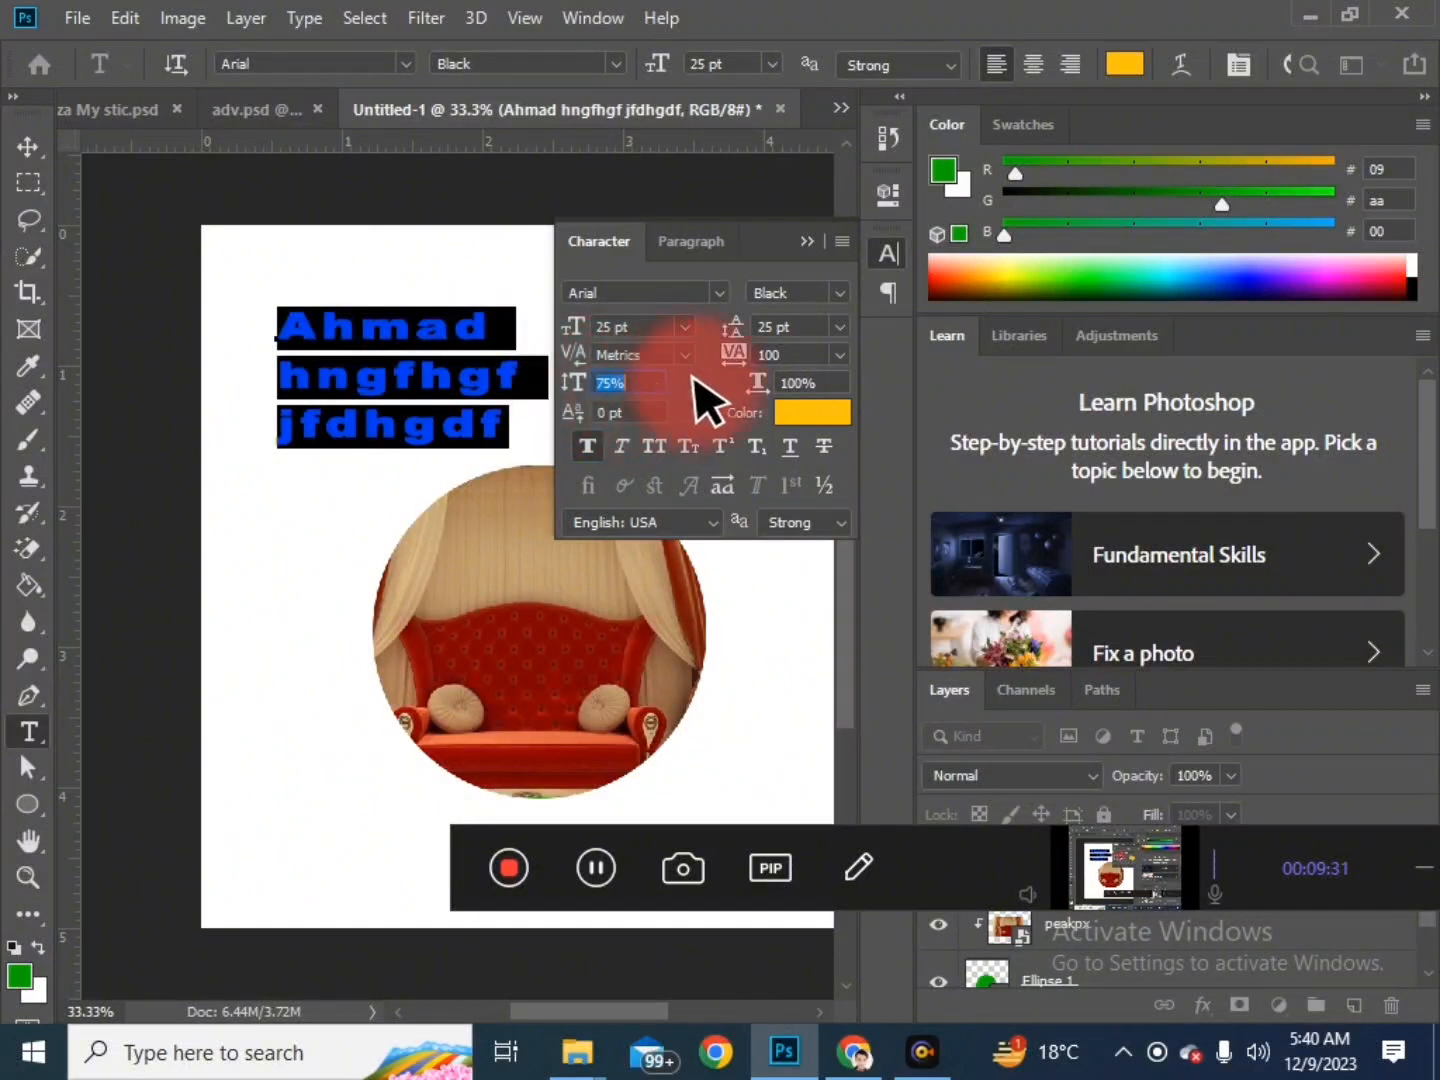
pyautogui.click(383, 400)
pyautogui.hotkey('ctrl', 'a')
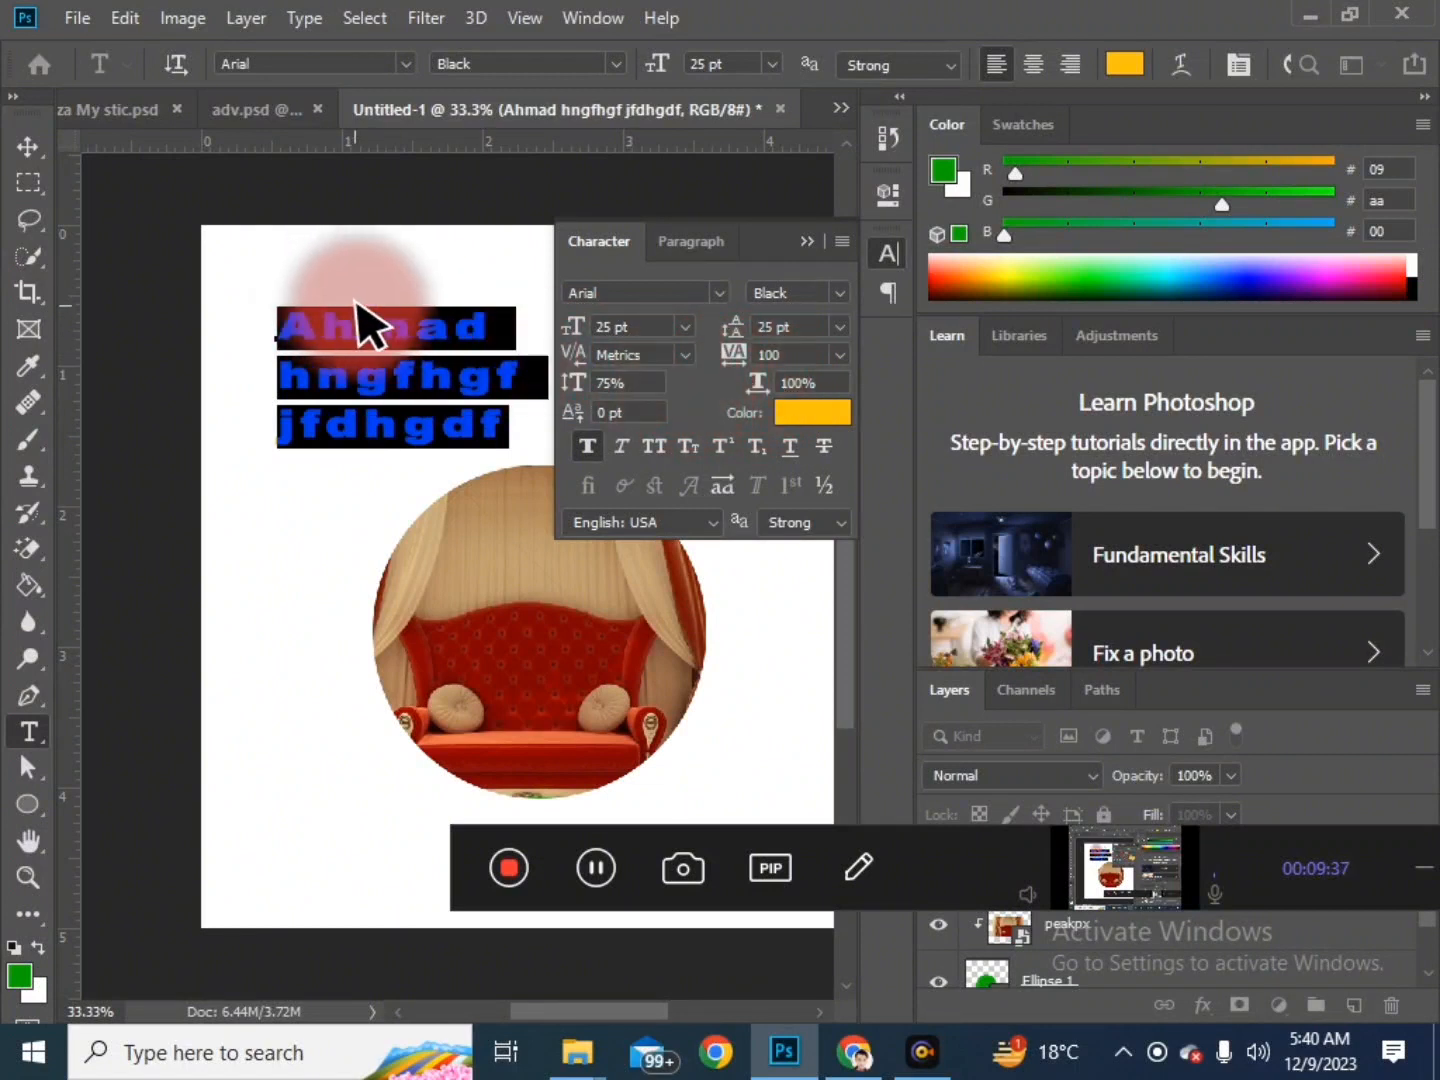
# Step: Select the letter "m" in the top text line and widen it to a horizontal scale of 166%
pyautogui.click(392, 336)
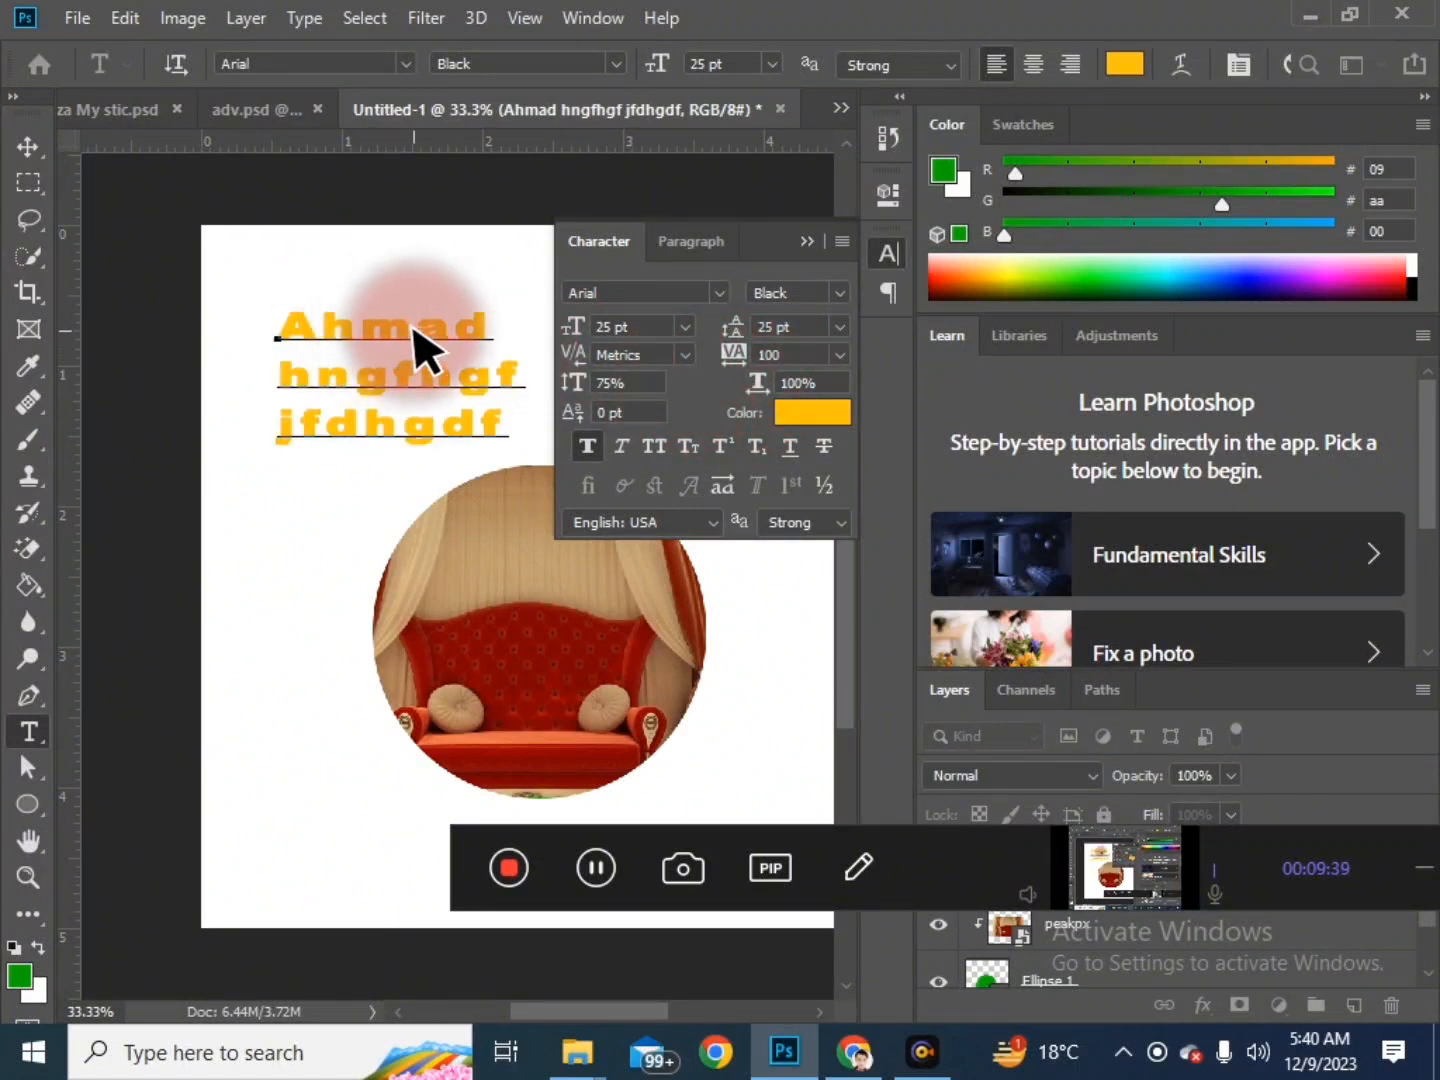
pyautogui.moveTo(414, 326); pyautogui.dragTo(376, 328)
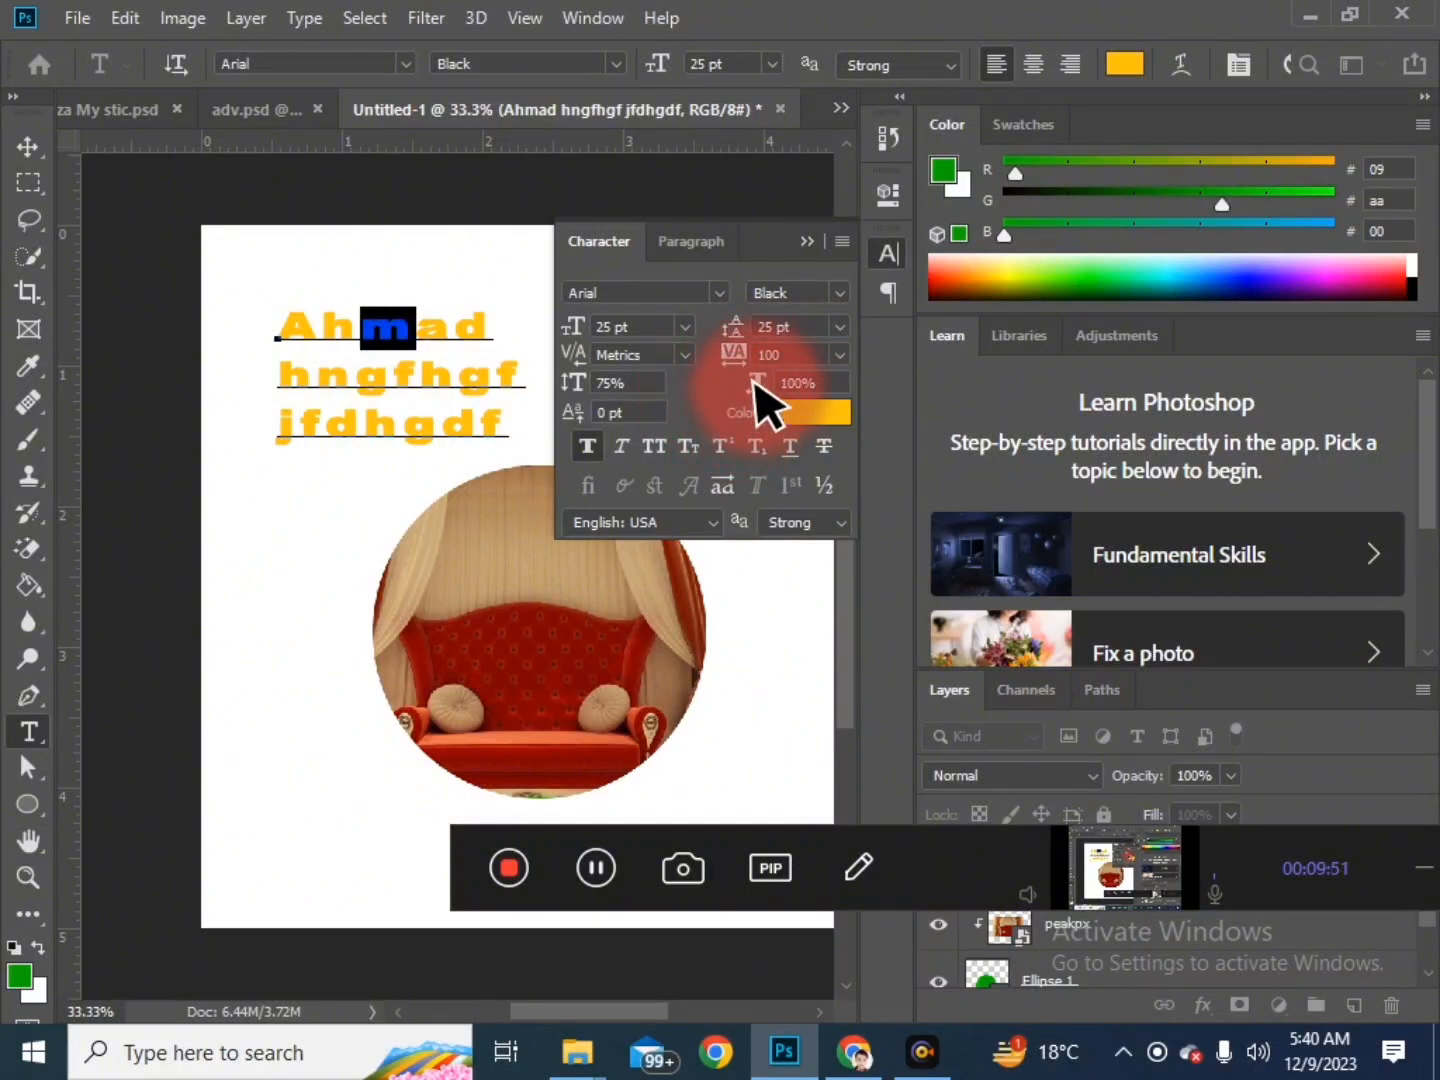
pyautogui.moveTo(757, 379); pyautogui.dragTo(855, 384)
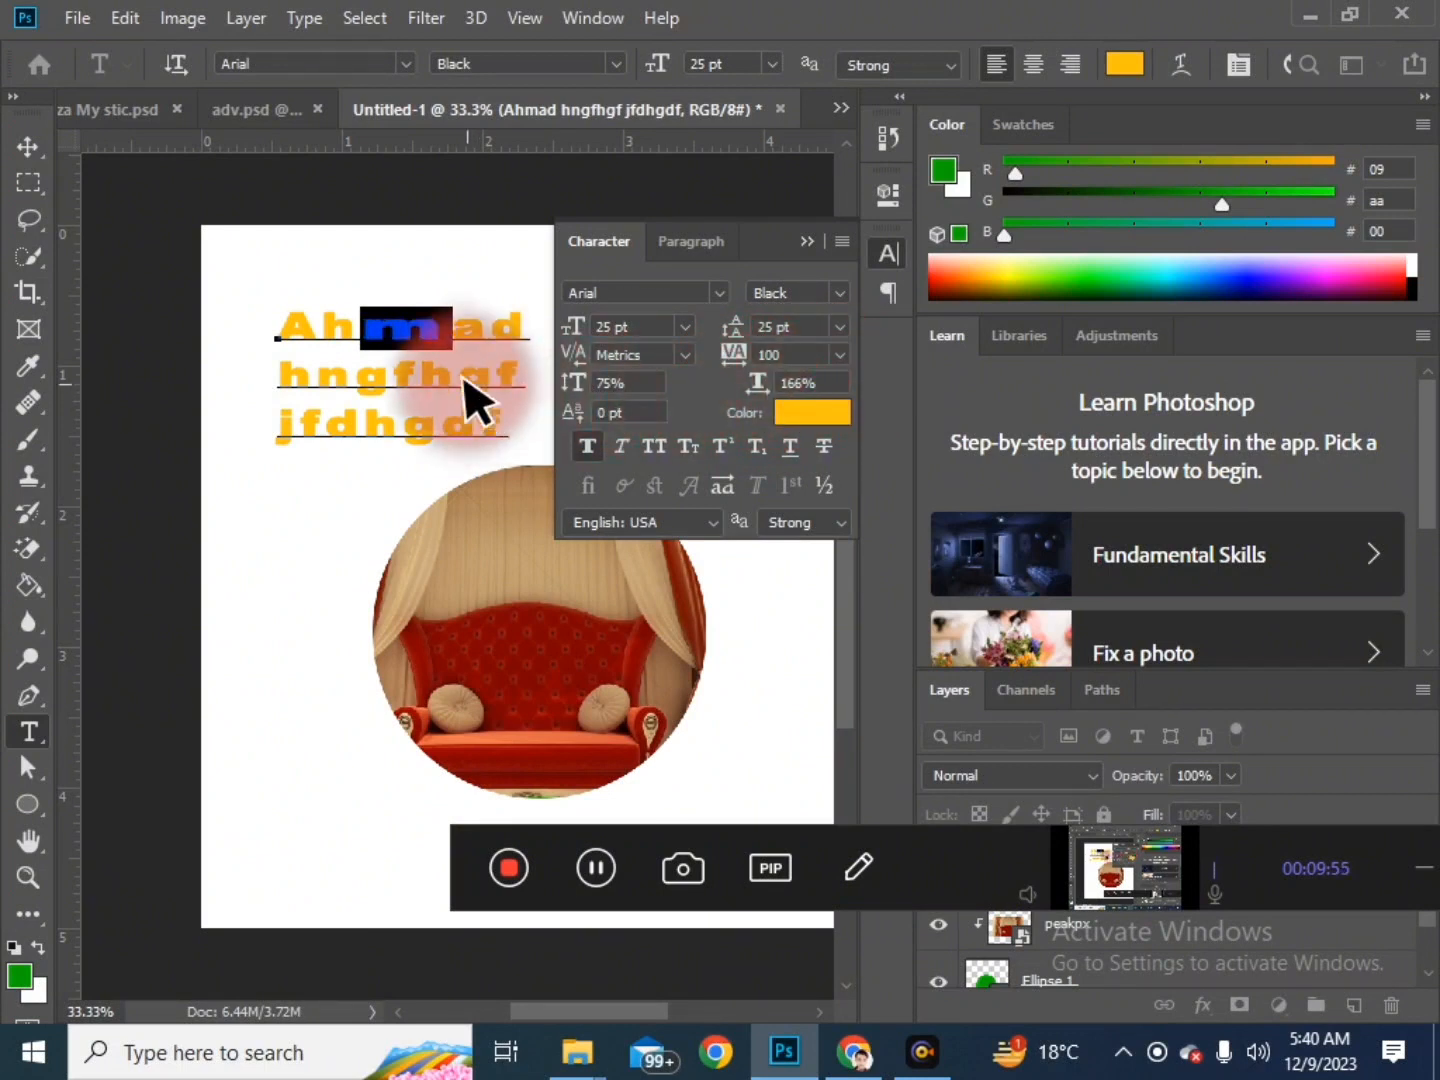
# Step: Replace the letters after the initial "A" in the top text line with "sadad"
pyautogui.hotkey('ctrl', 'a')
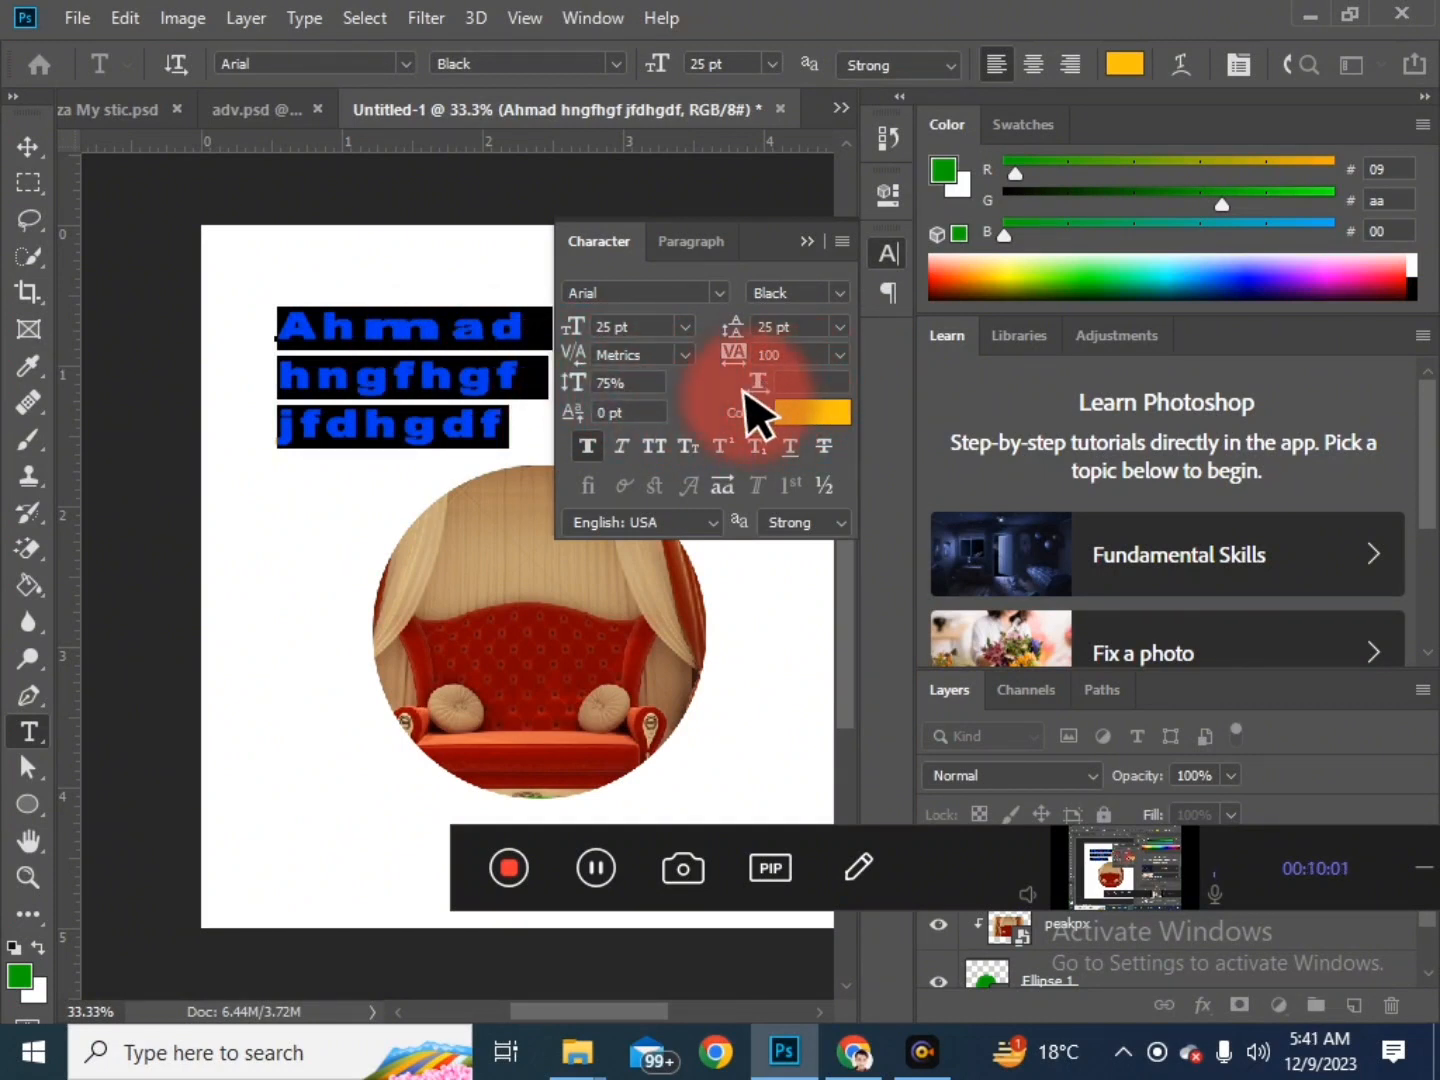
pyautogui.click(452, 334)
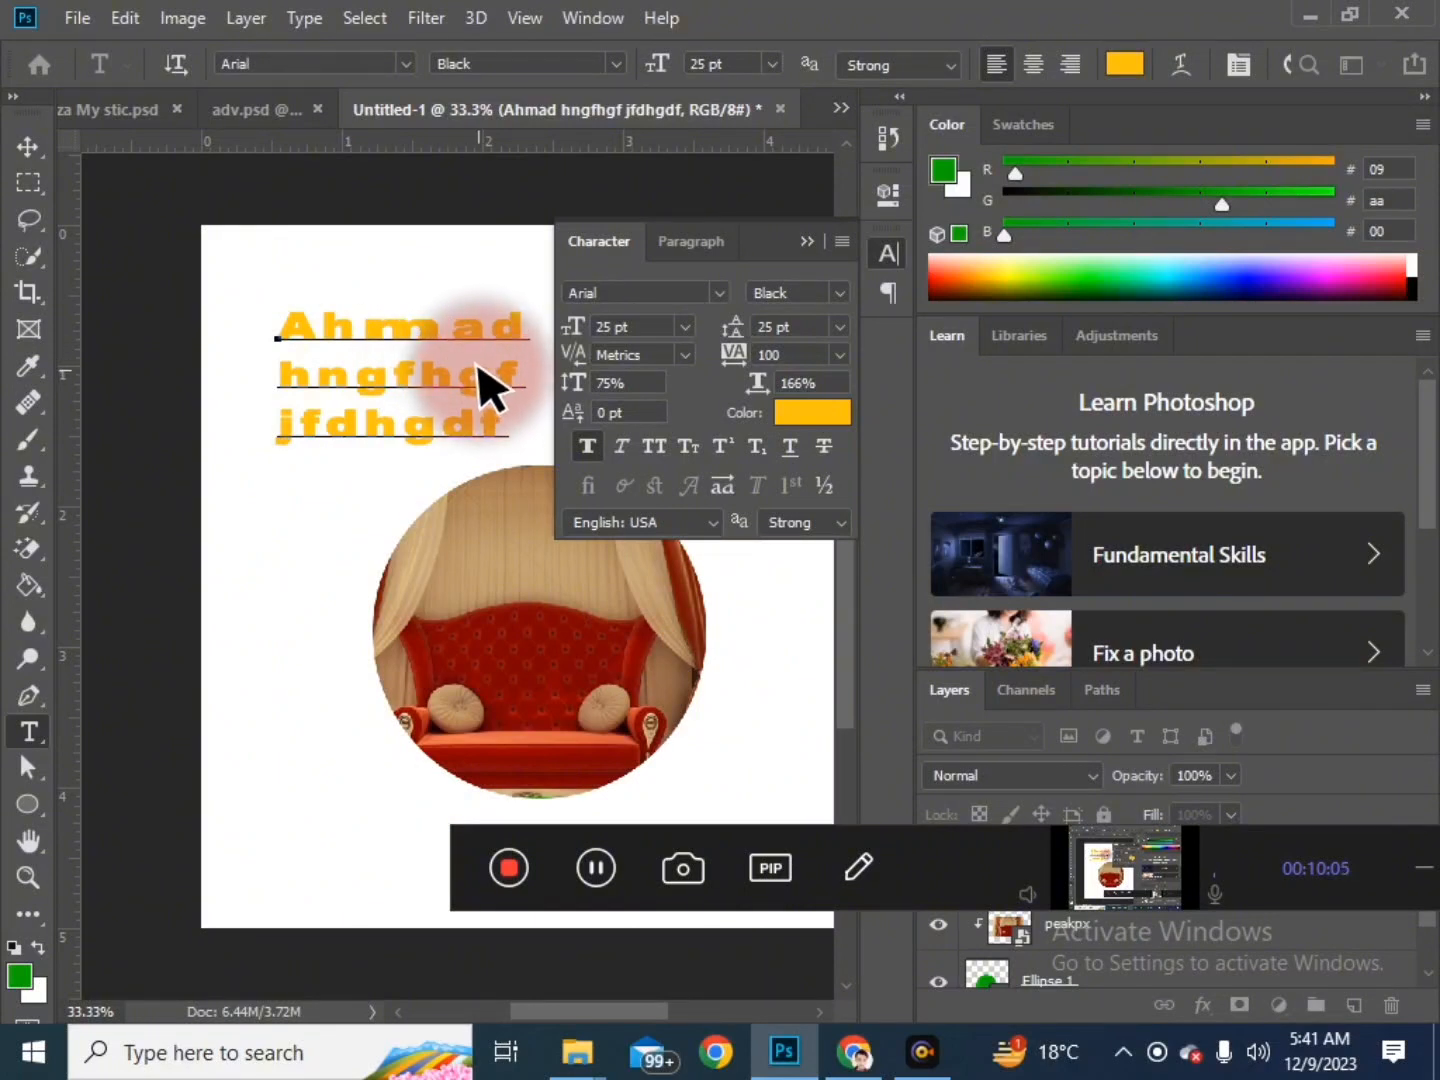
pyautogui.press('BackSpace')
pyautogui.press('Delete')
pyautogui.write('sadad')
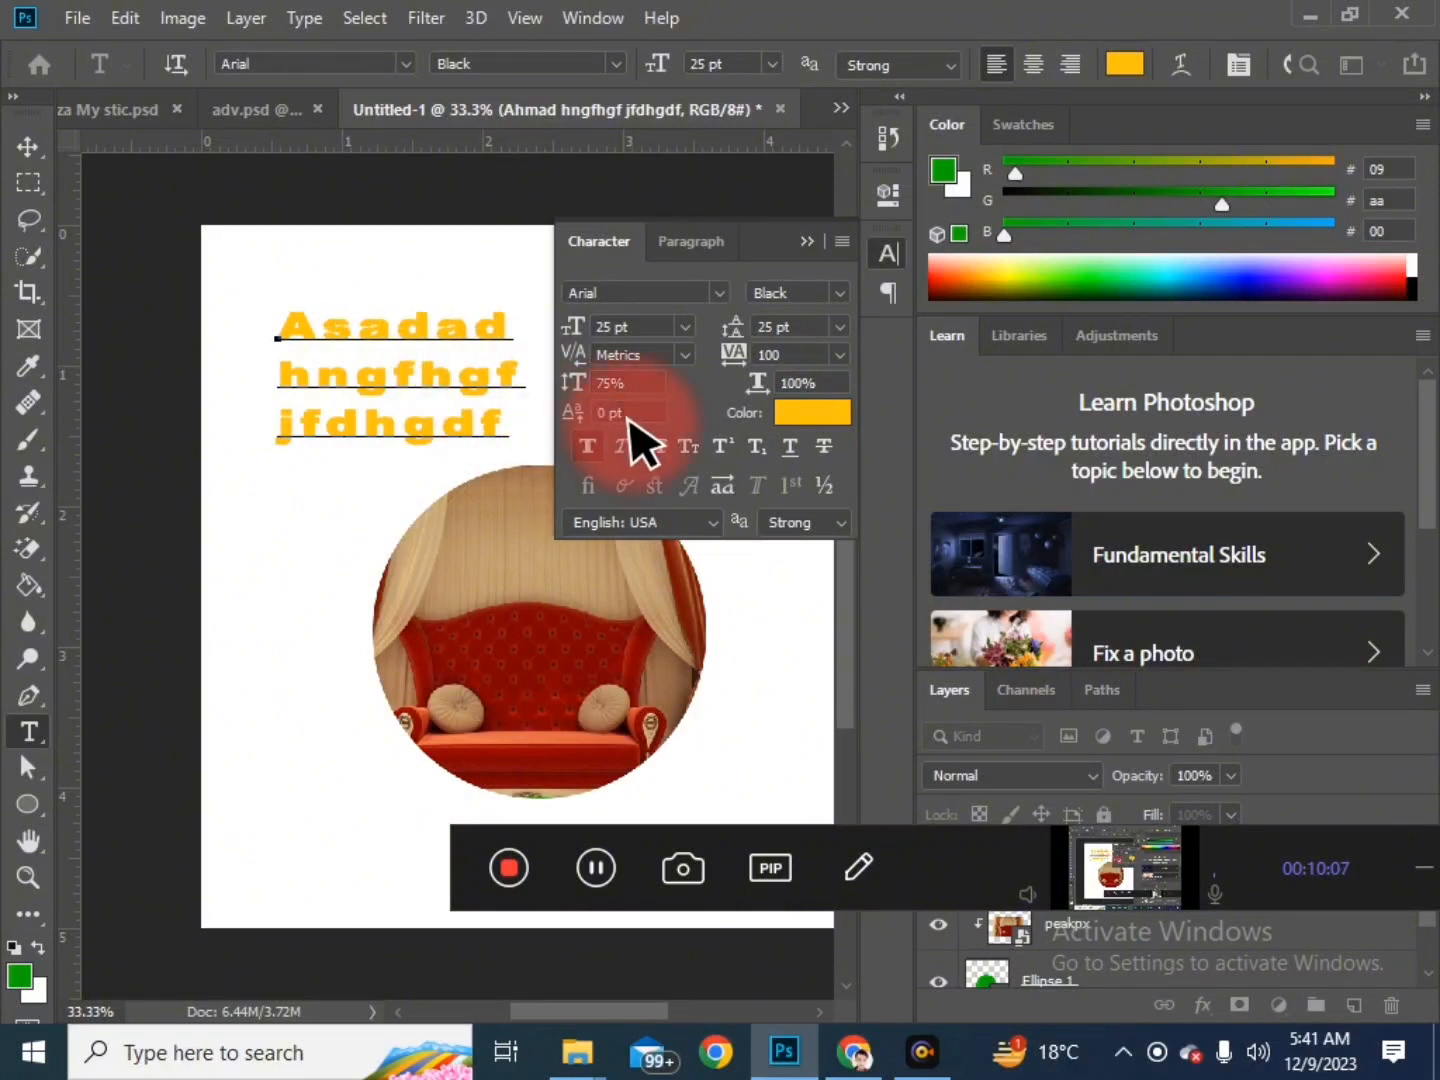
# Step: Try a horizontal scale of 148% on all three text lines before setting it to 137%, and turn off Faux Bold
pyautogui.hotkey('ctrl', 'a')
pyautogui.moveTo(758, 384); pyautogui.dragTo(794, 402)
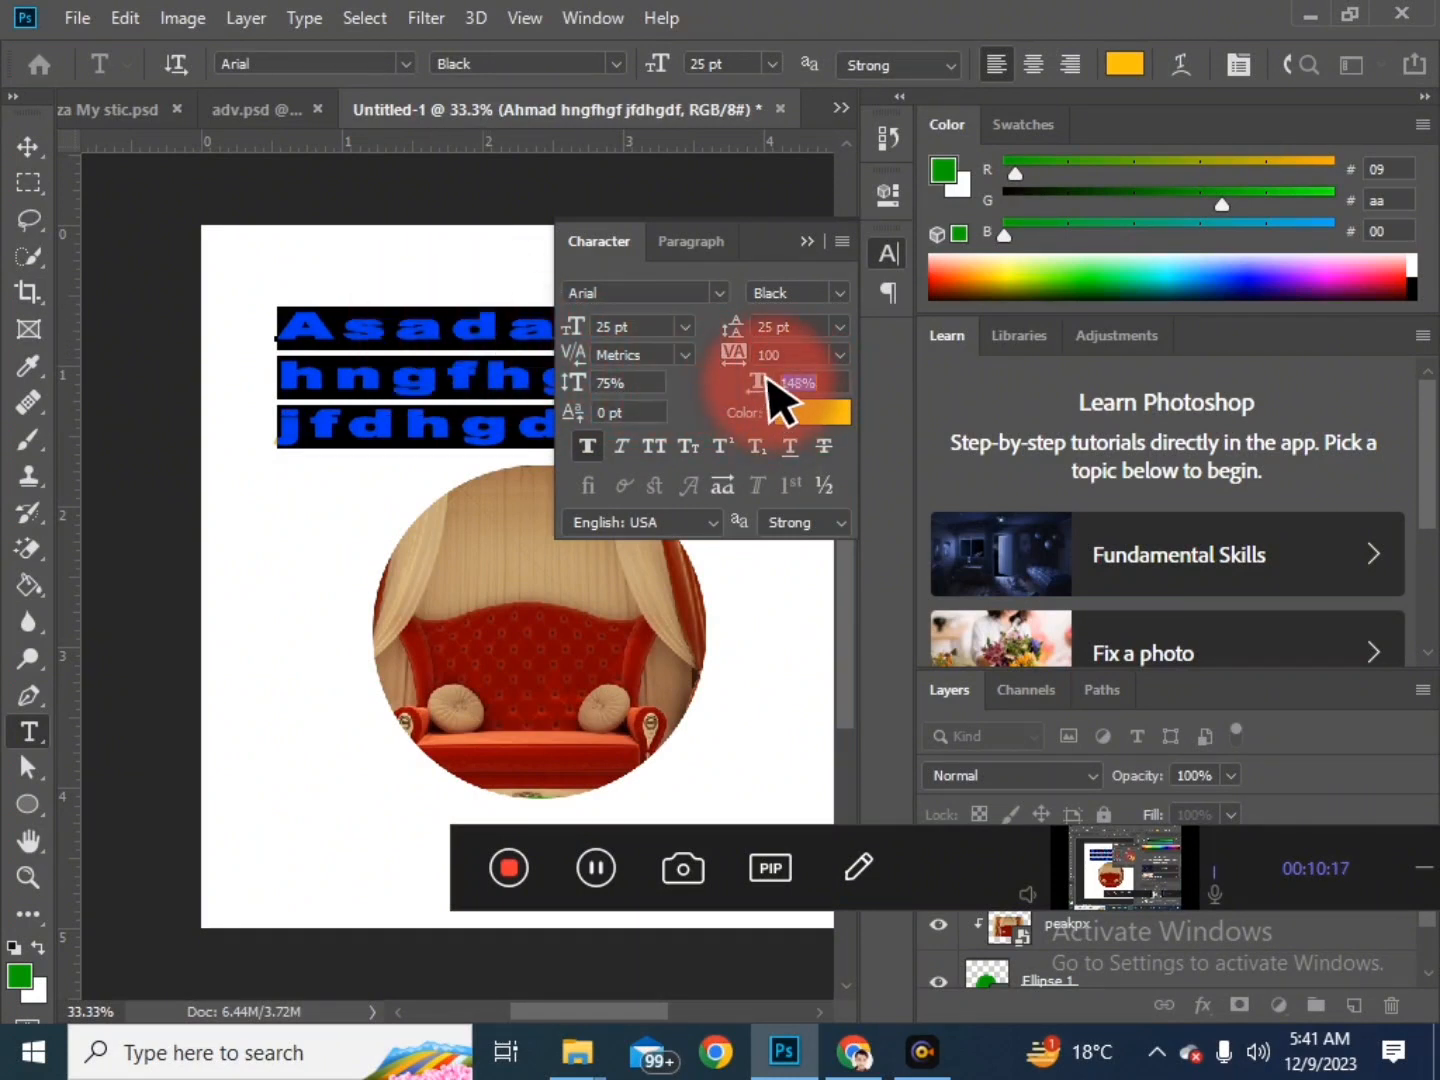
pyautogui.moveTo(779, 400); pyautogui.dragTo(761, 402)
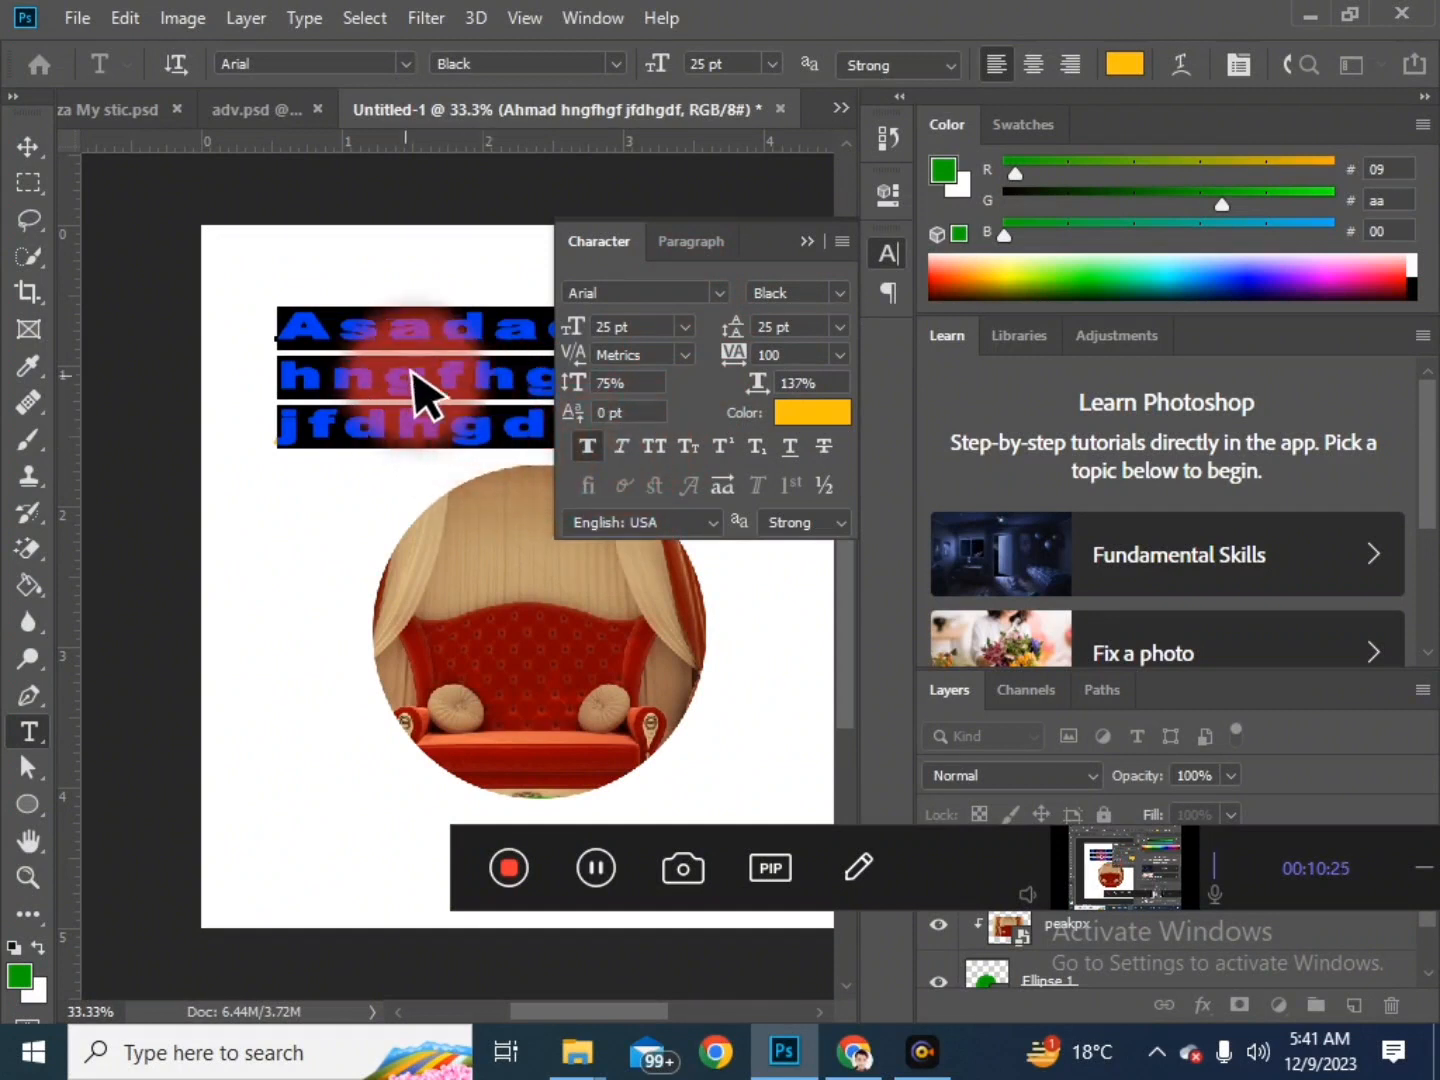
pyautogui.click(584, 446)
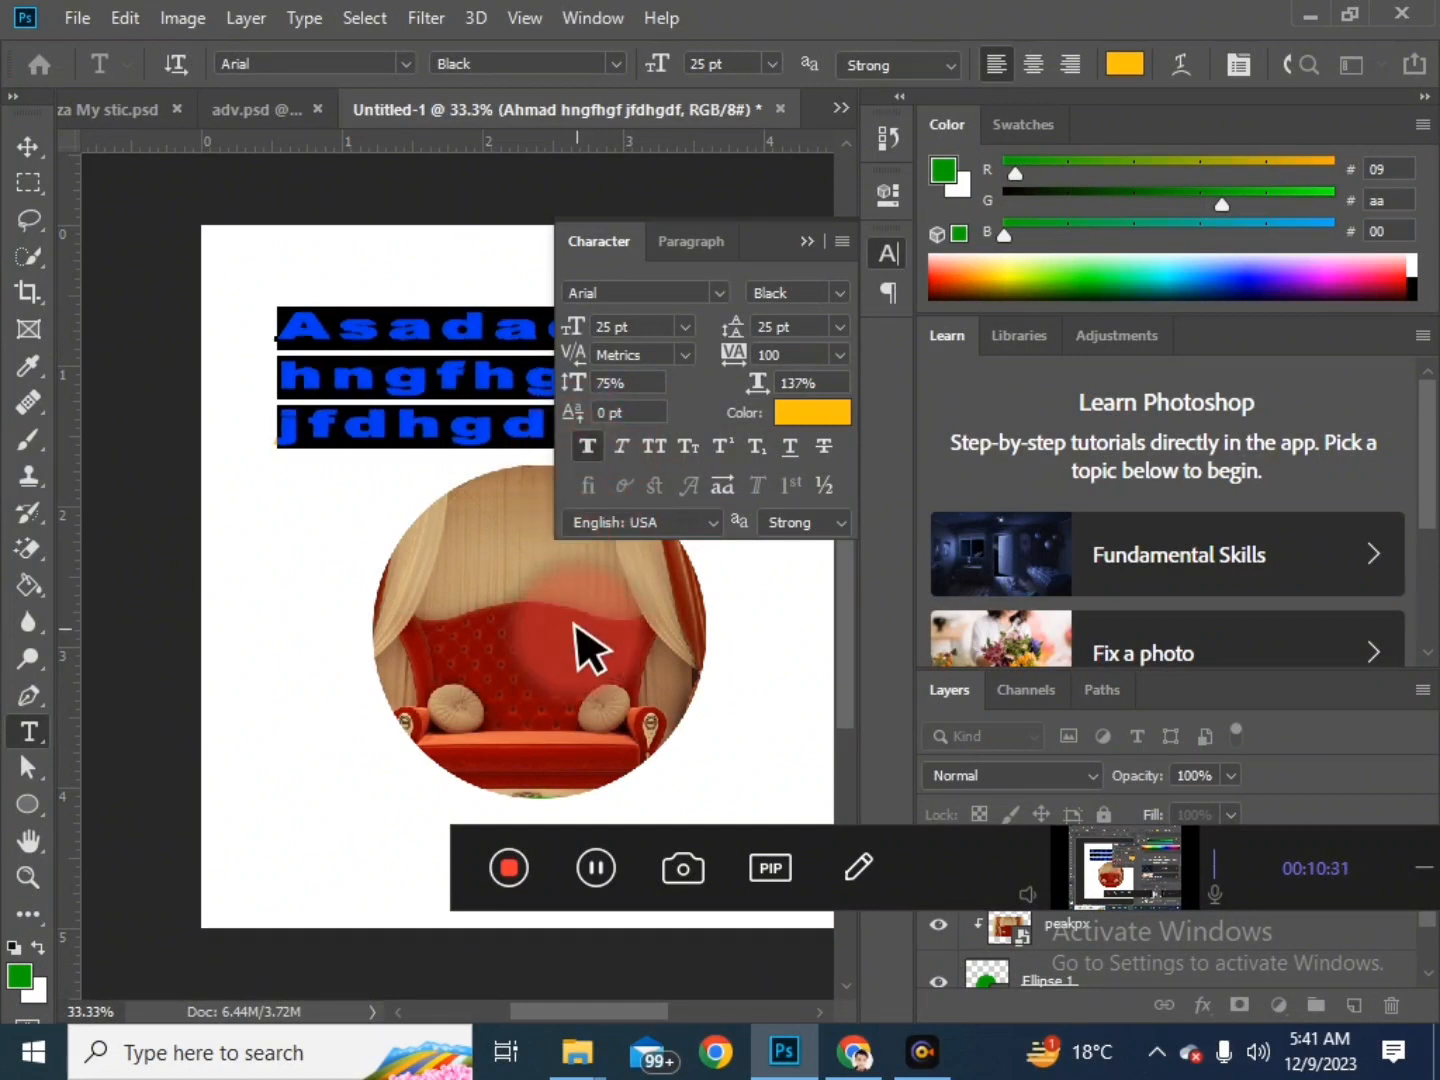
pyautogui.click(582, 442)
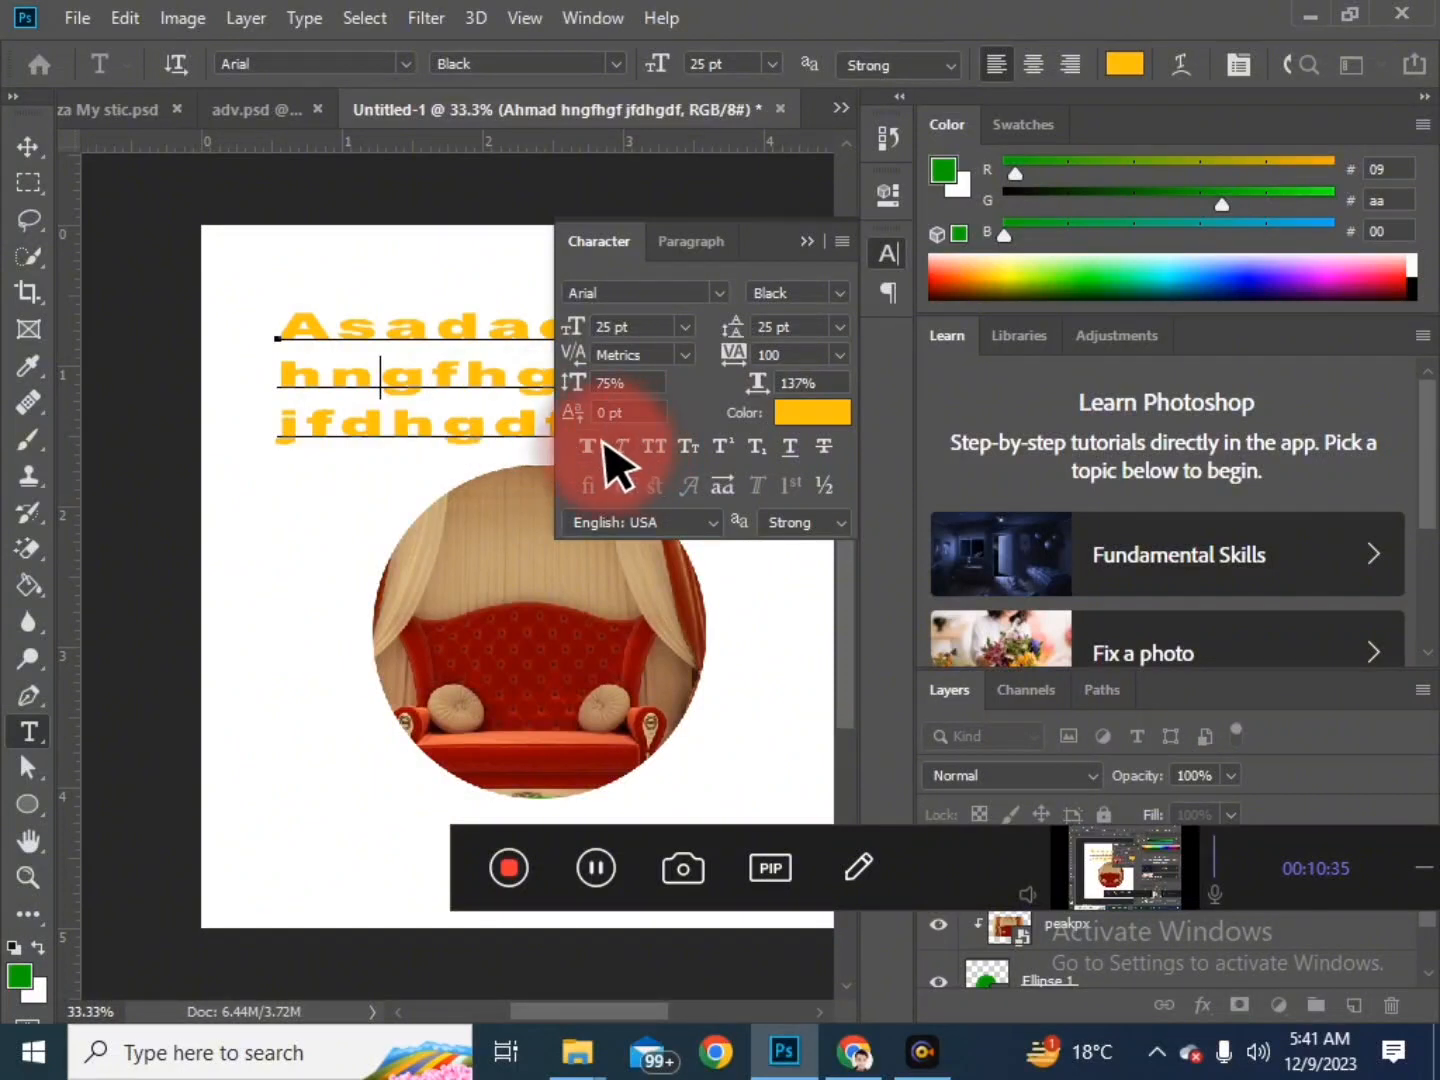
# Step: Try Faux Italic and All Caps on all three text lines, turning each one off again
pyautogui.hotkey('ctrl', 'a')
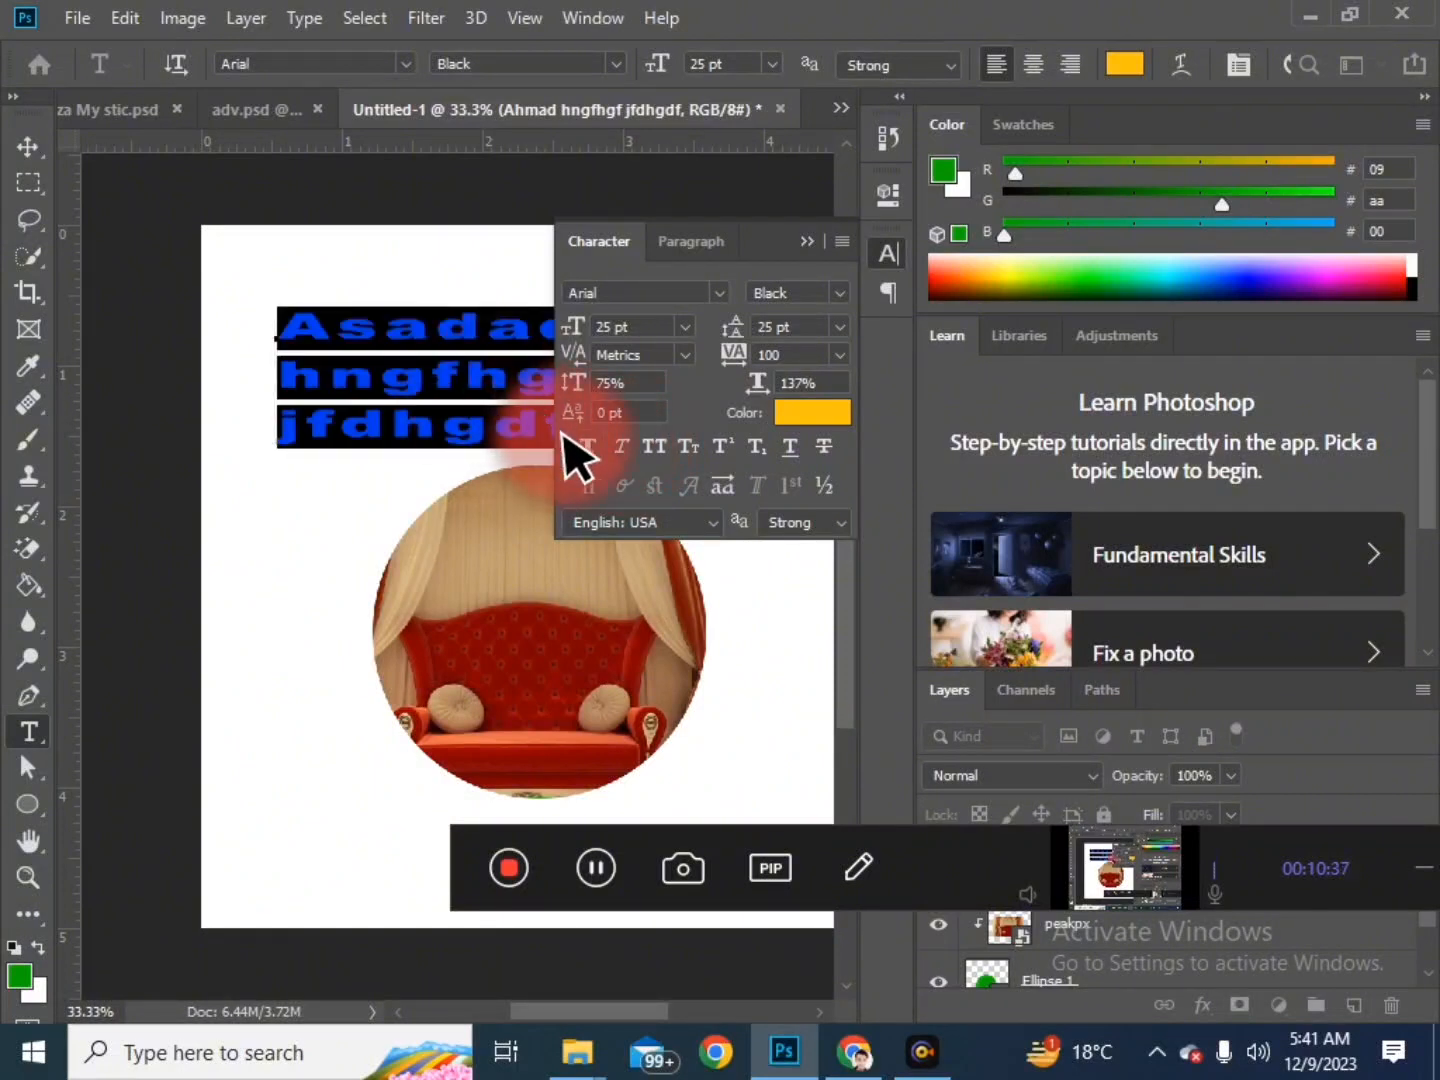
pyautogui.click(620, 445)
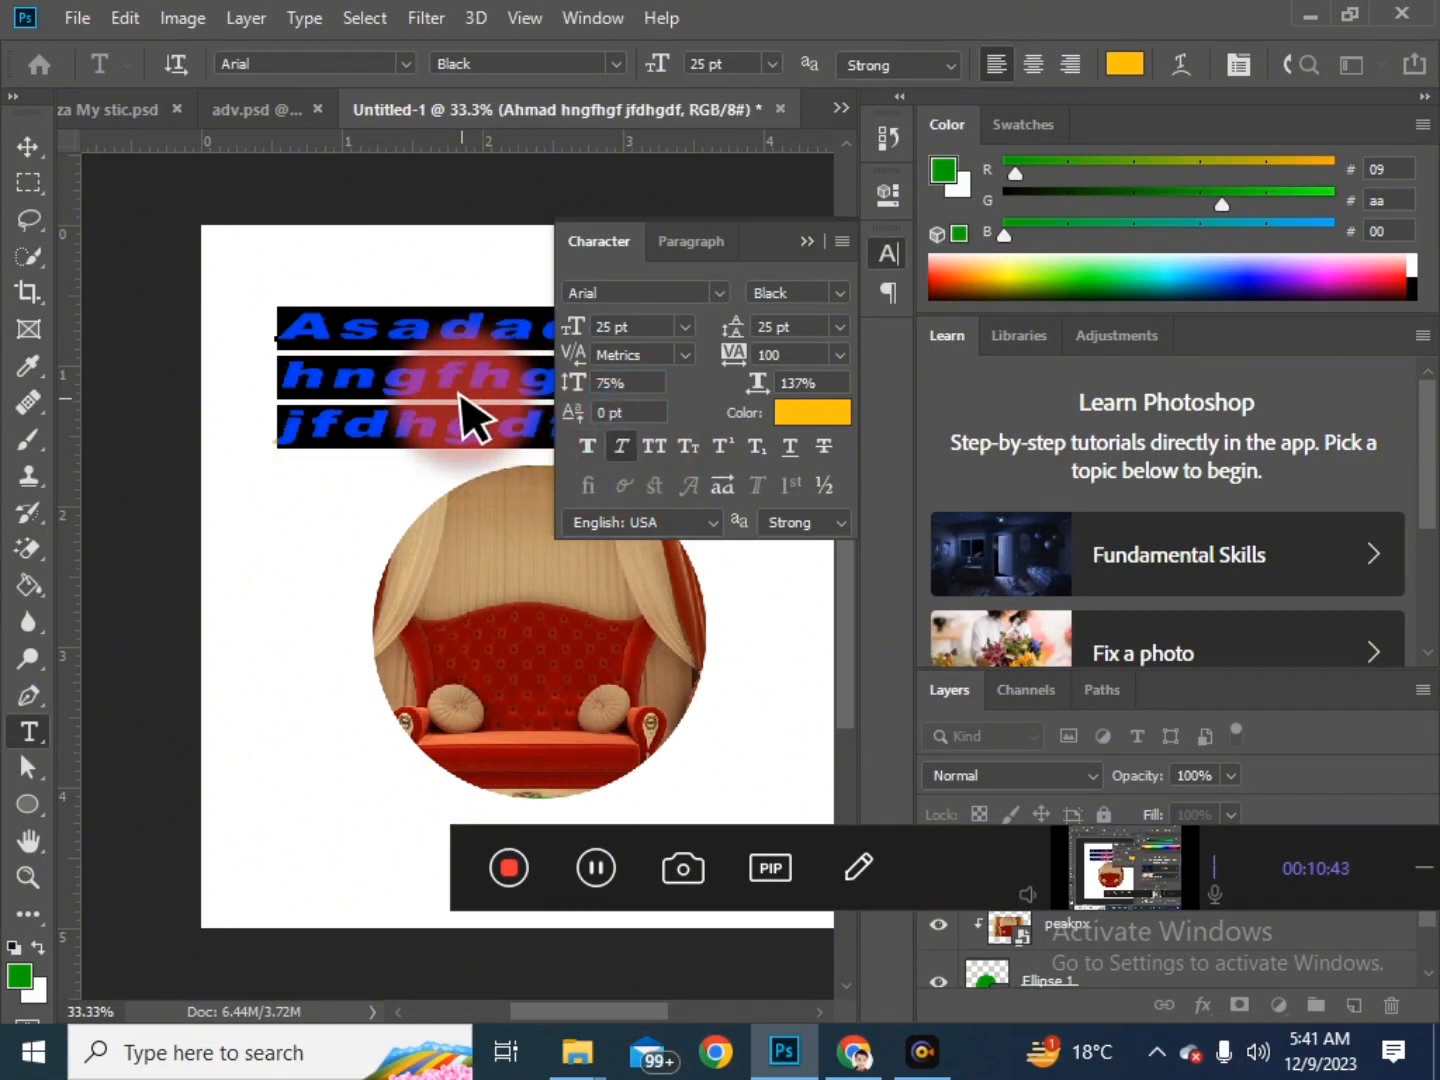
pyautogui.click(620, 446)
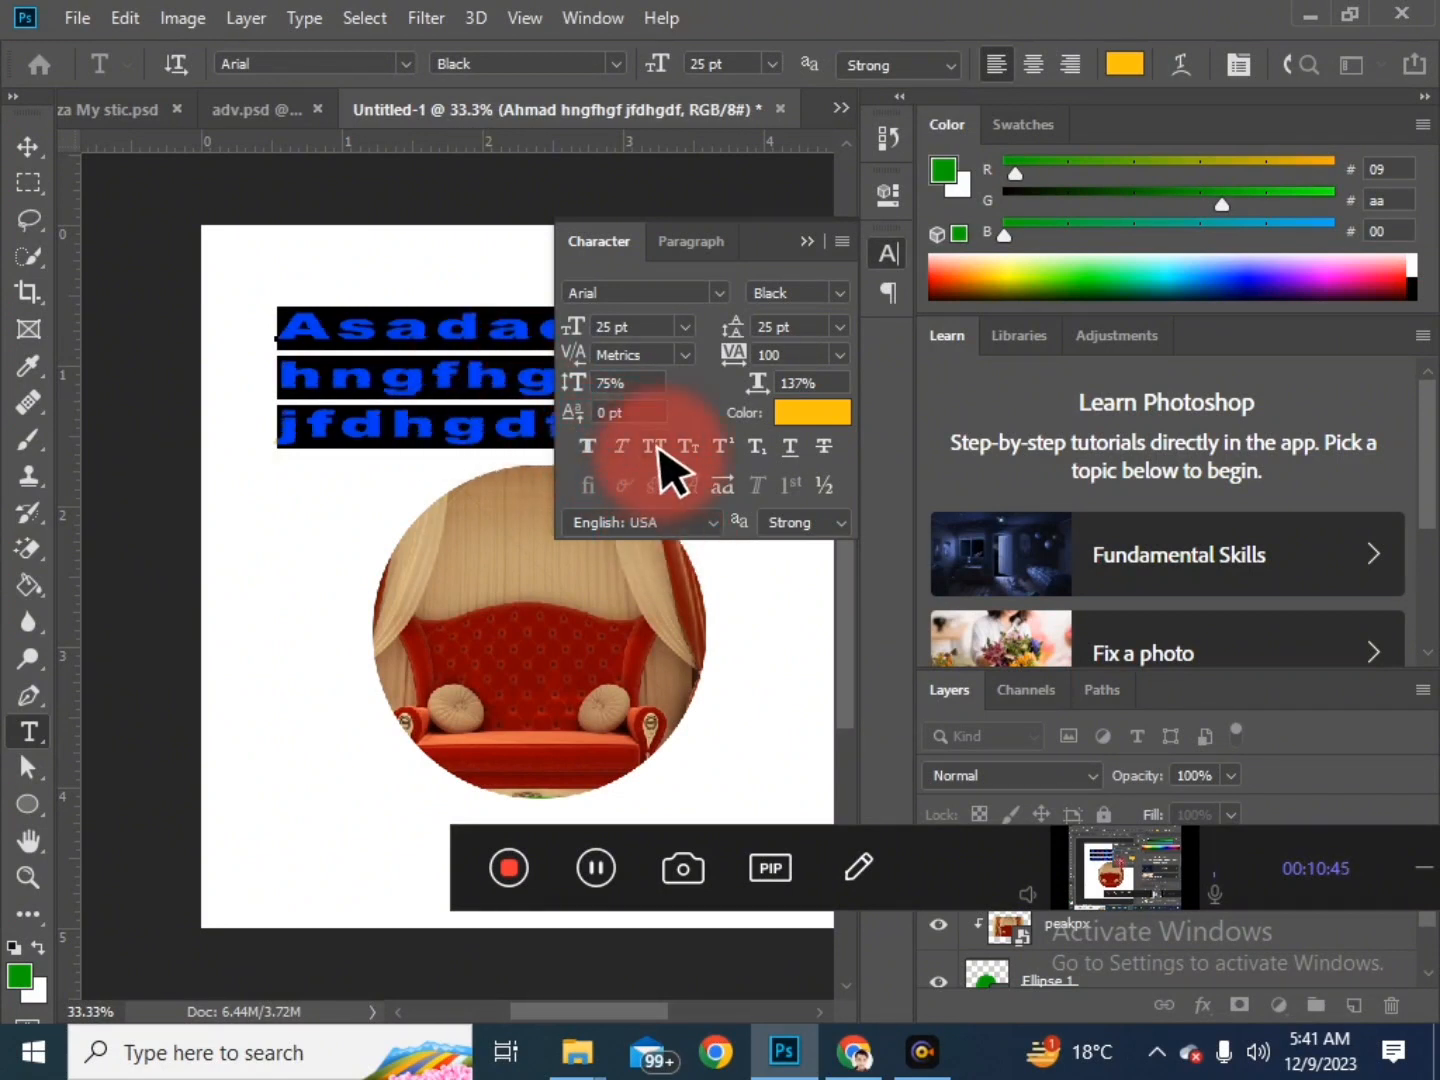
pyautogui.click(653, 446)
pyautogui.click(656, 446)
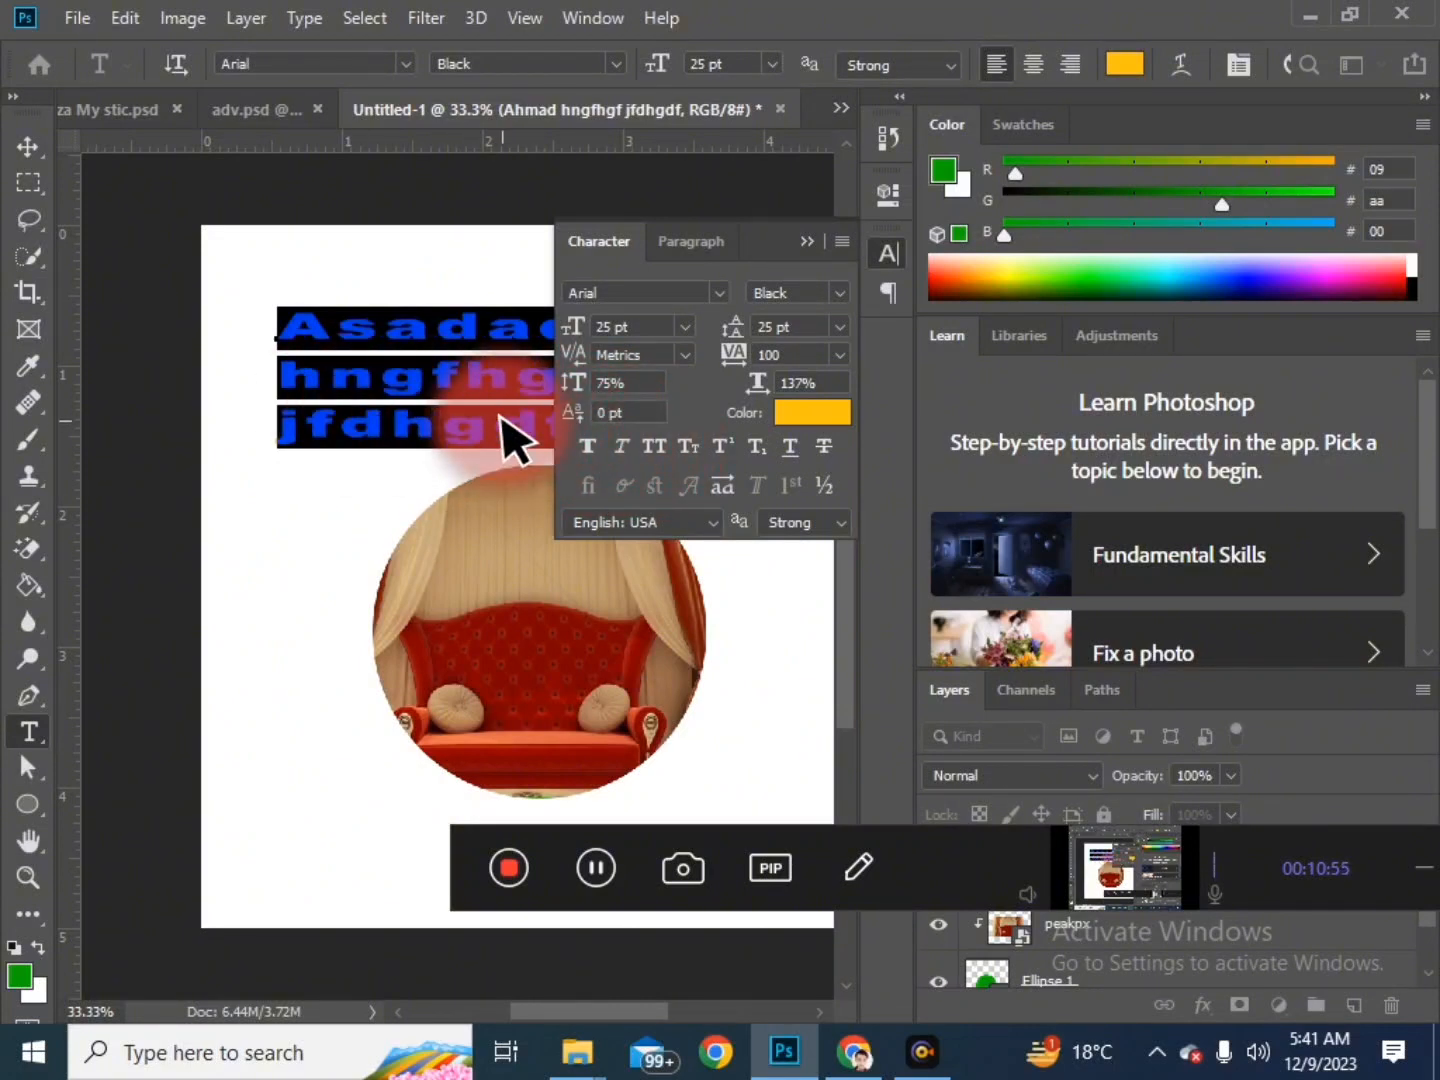
pyautogui.click(653, 446)
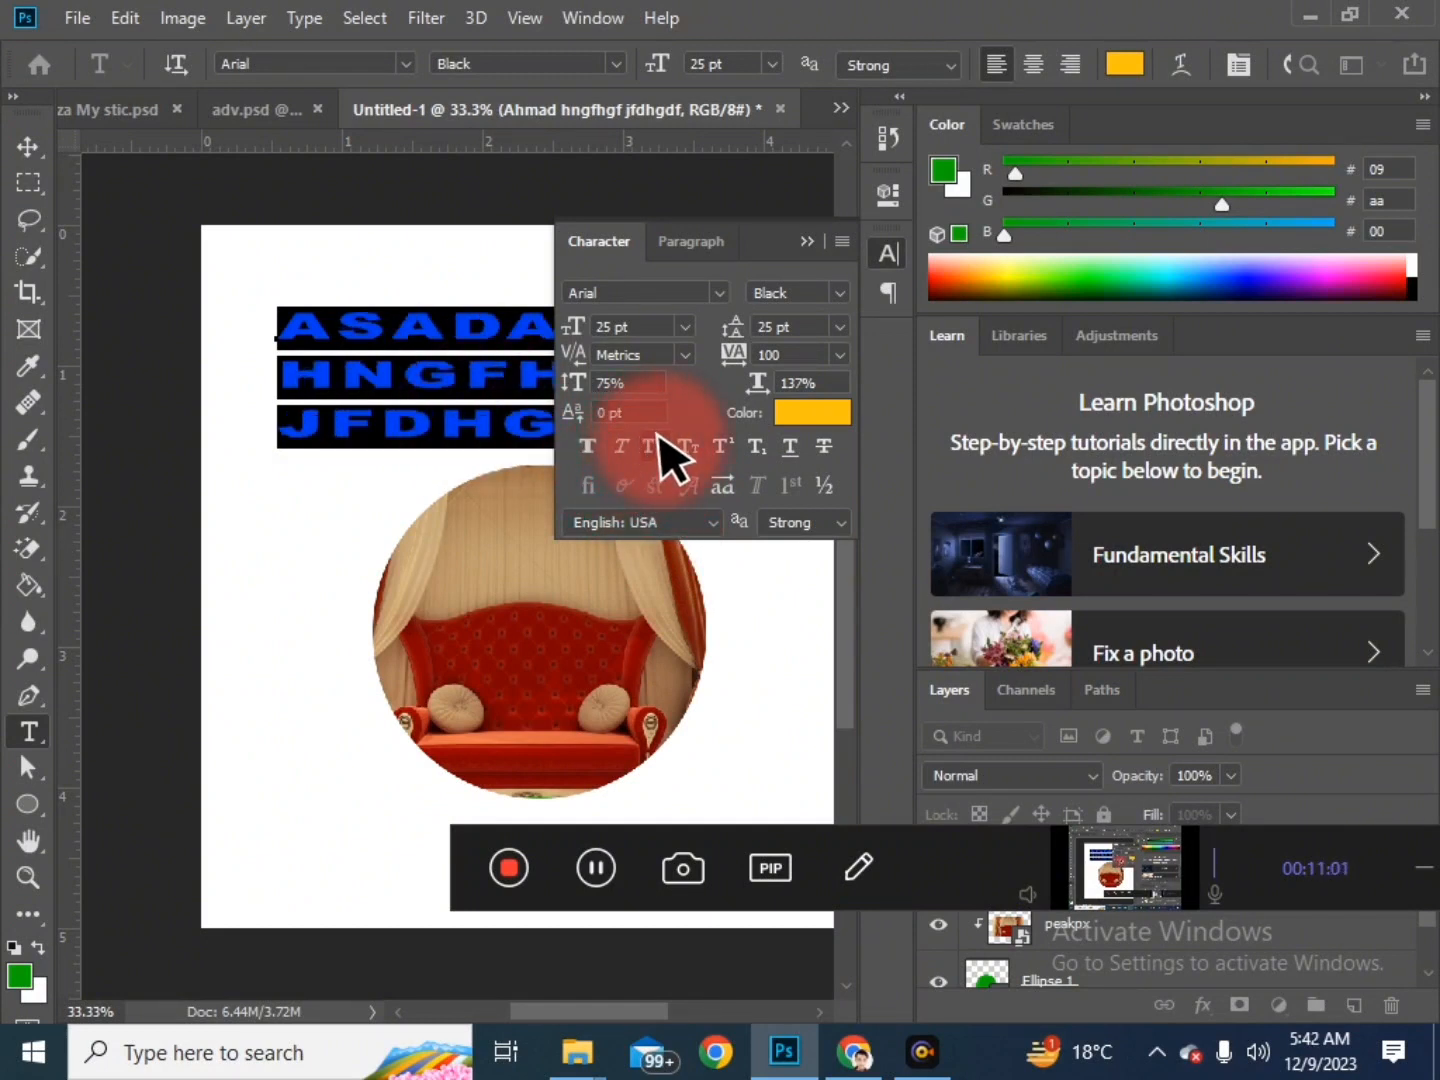
pyautogui.click(656, 440)
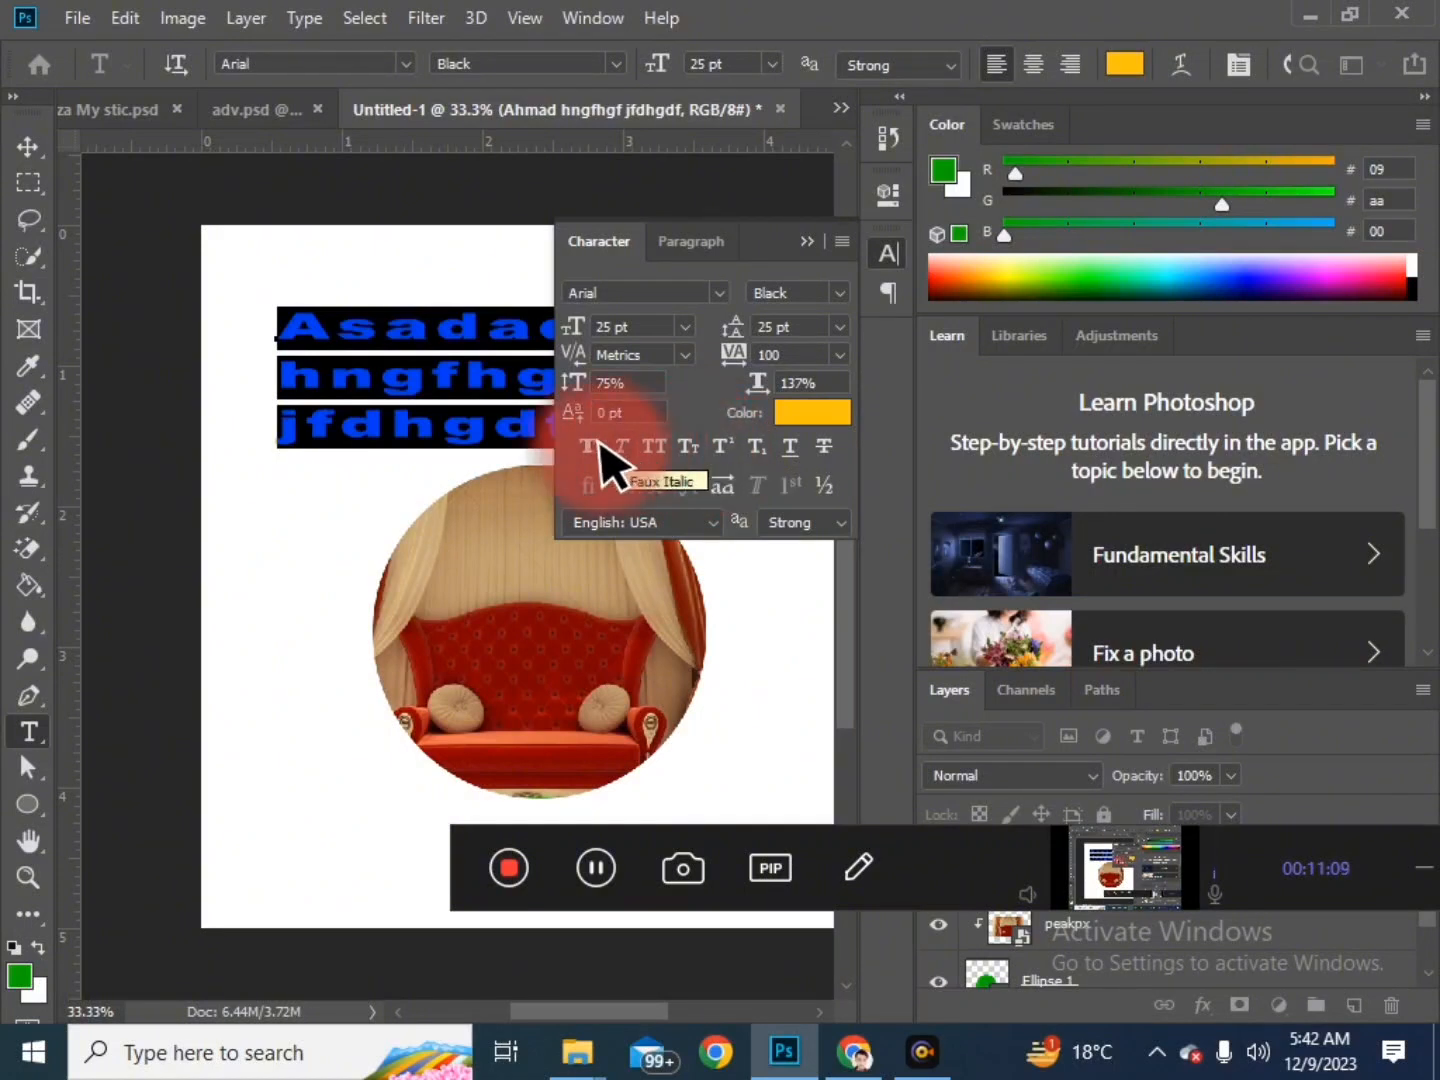
# Step: Try Small Caps while replacing all three lines with a single first name, and turn Small Caps off again
pyautogui.click(688, 445)
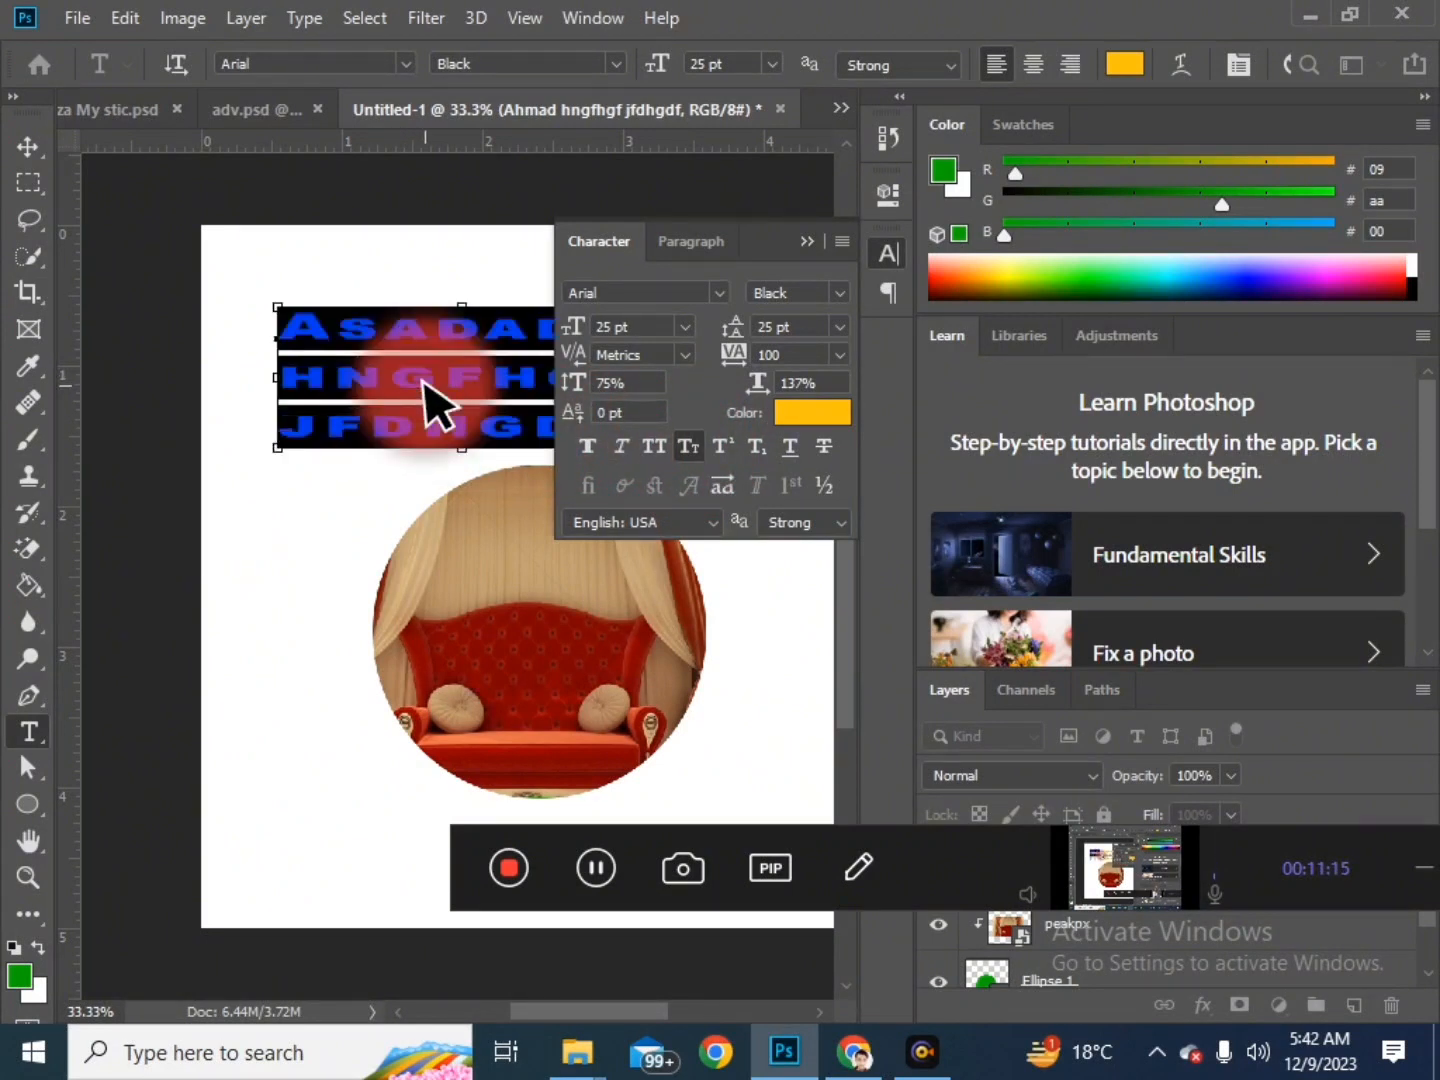
pyautogui.write('AH')
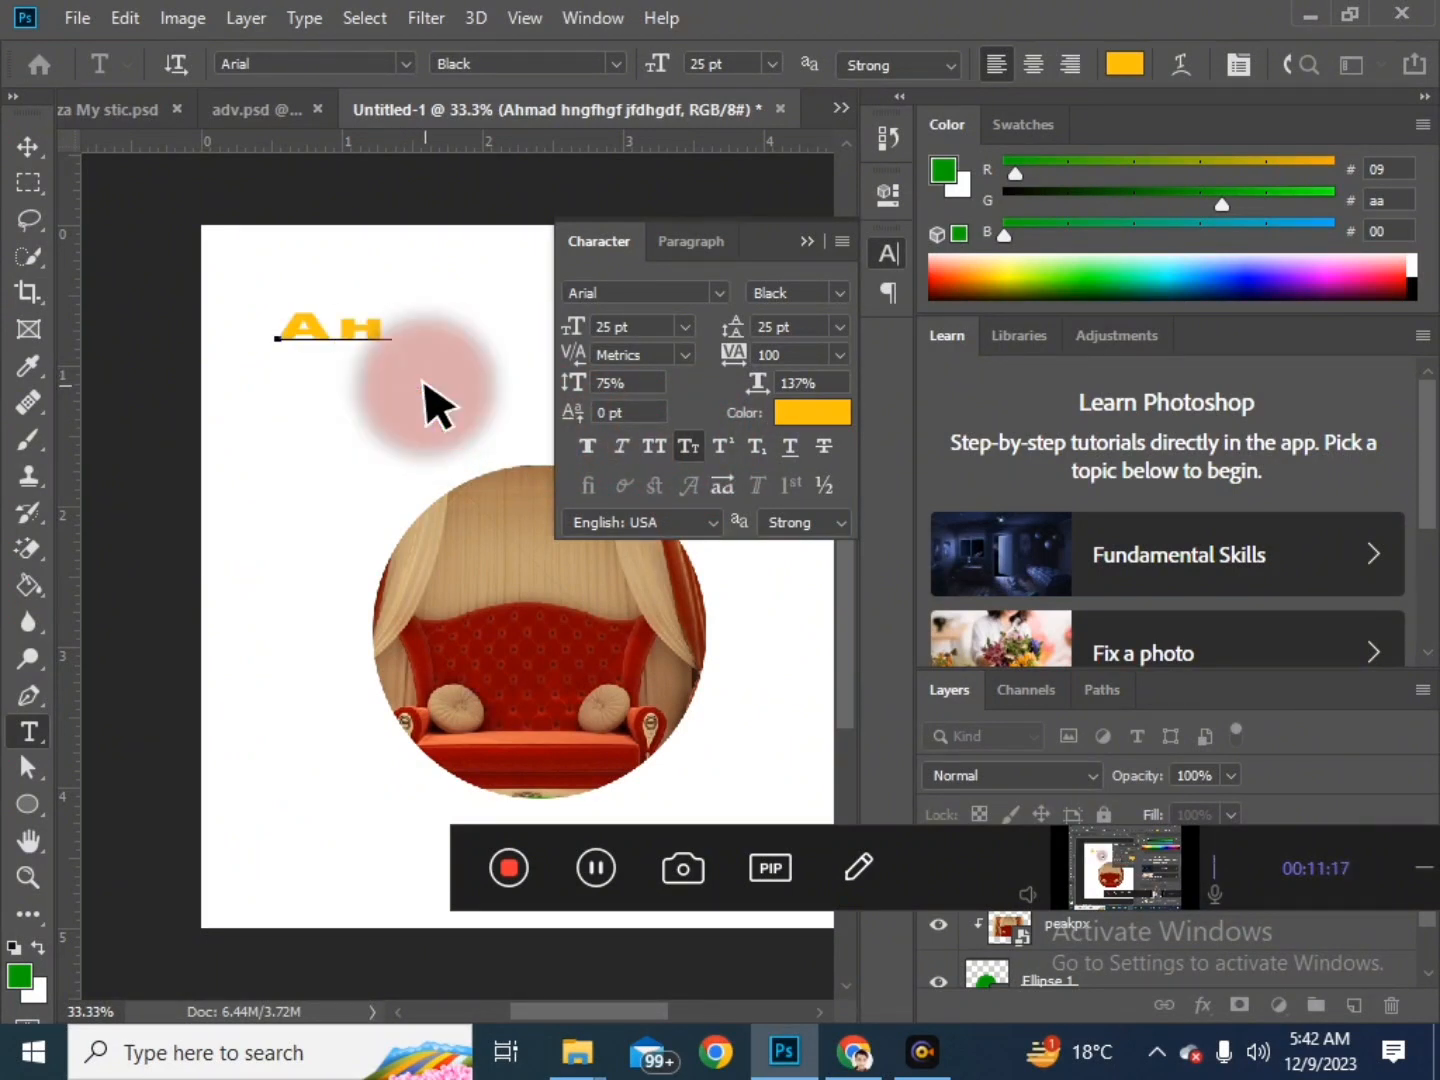
pyautogui.moveTo(426, 401); pyautogui.dragTo(734, 480)
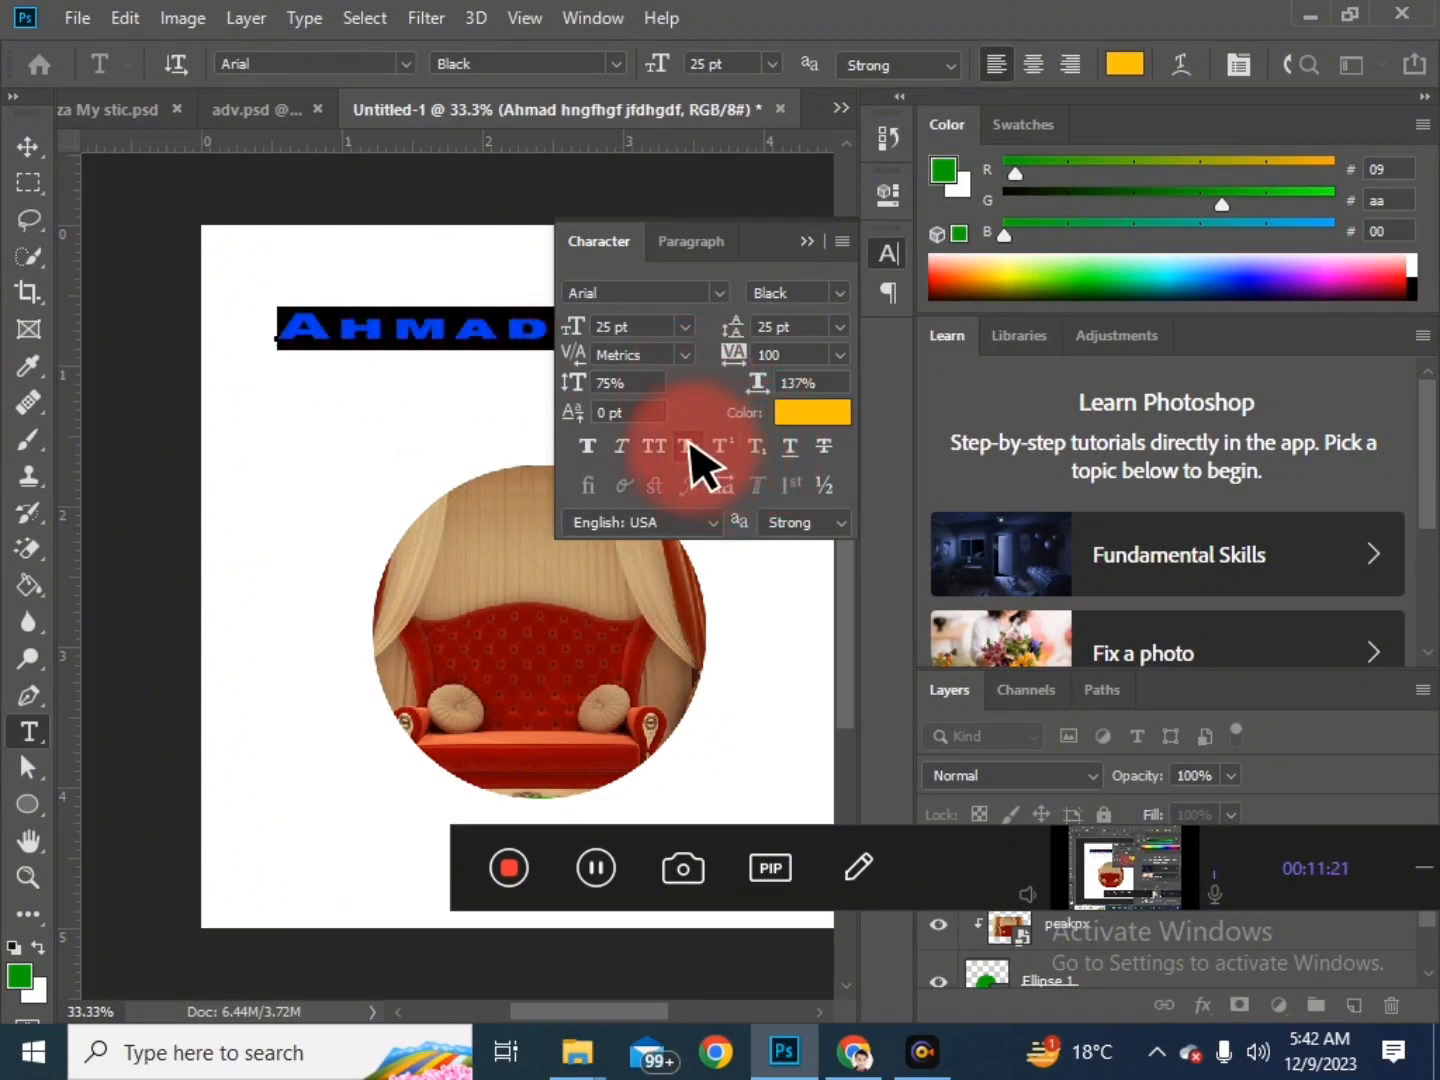
pyautogui.click(689, 446)
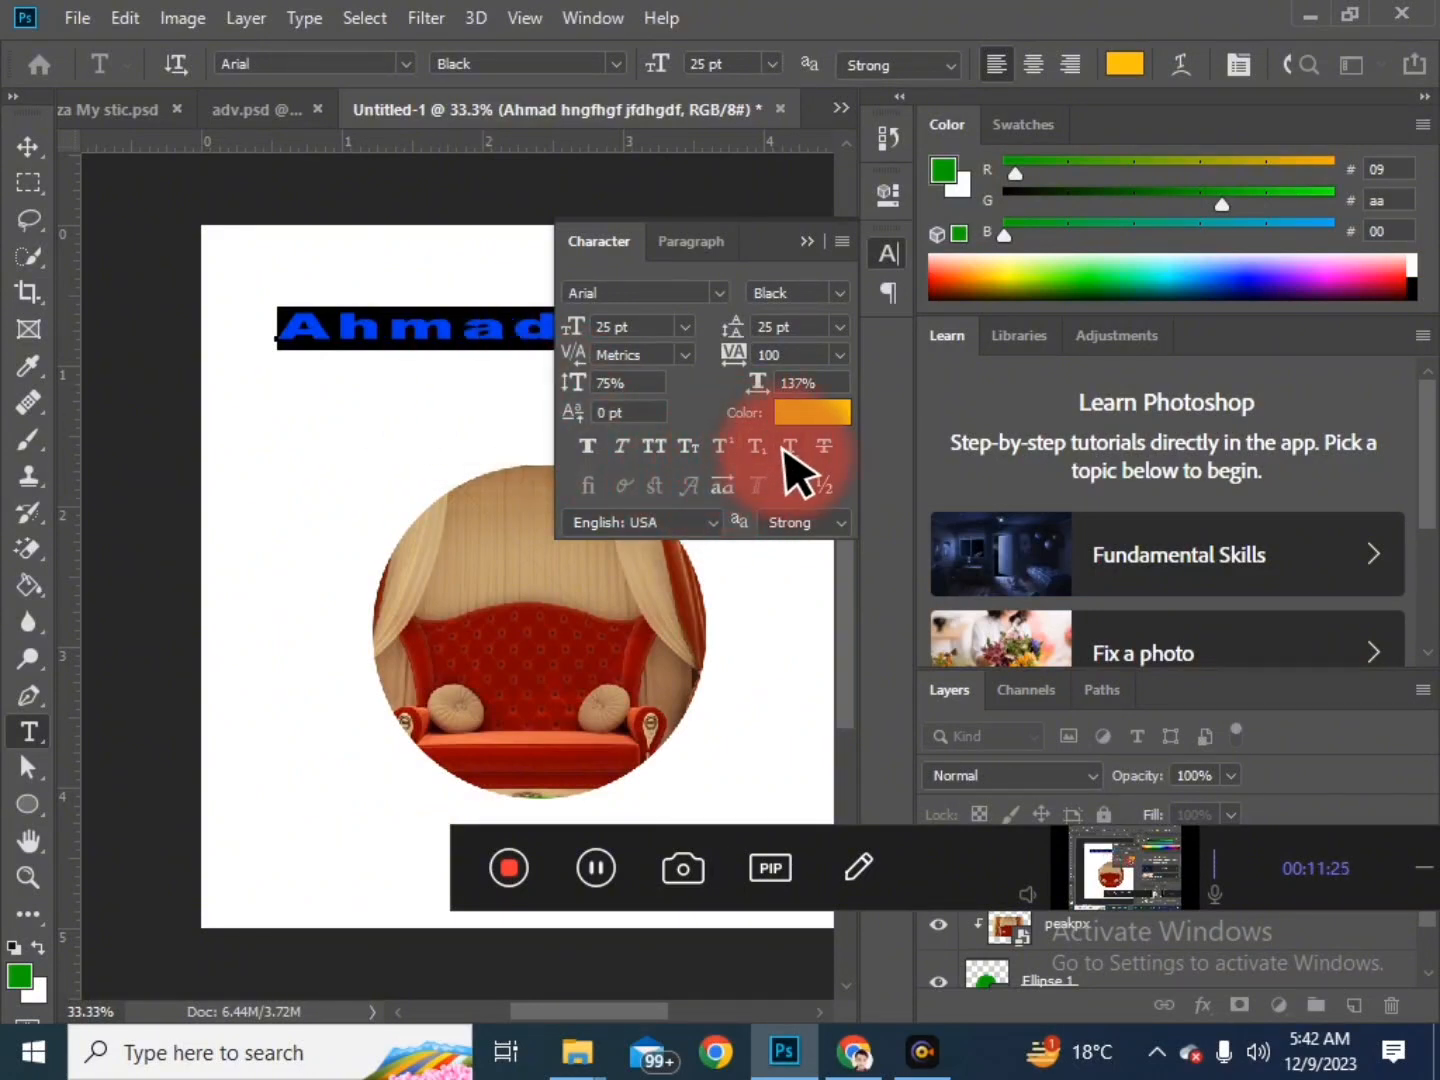
# Step: Move the character settings clear of the text, underline the name and commit the text edit
pyautogui.moveTo(752, 243); pyautogui.dragTo(755, 474)
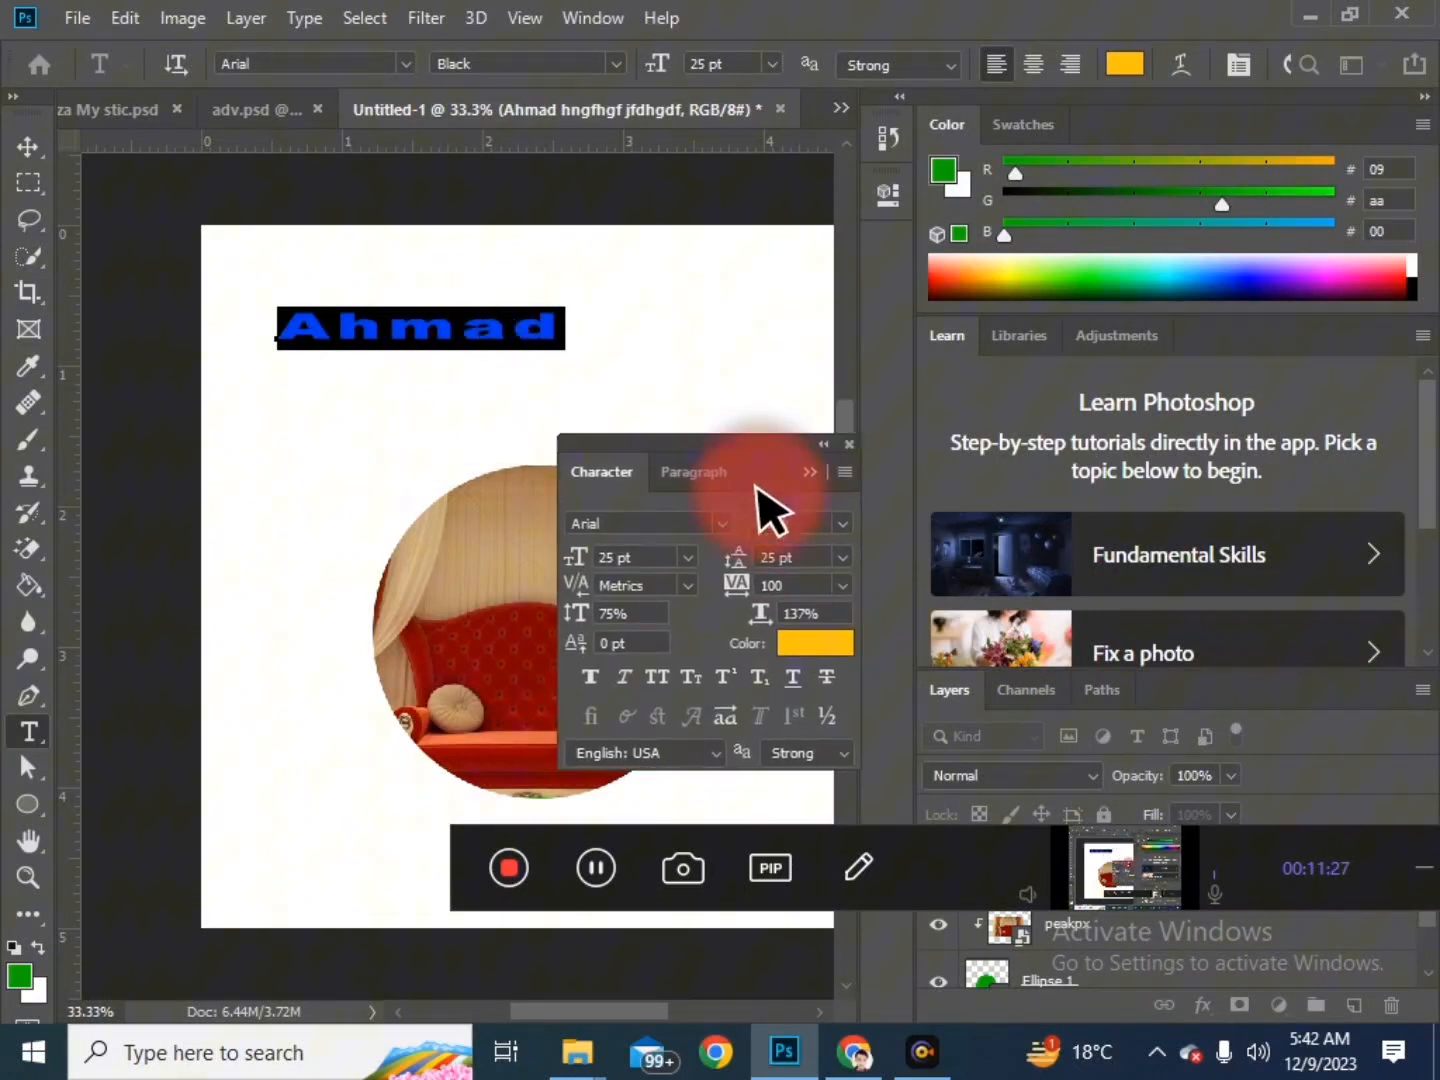
pyautogui.click(782, 677)
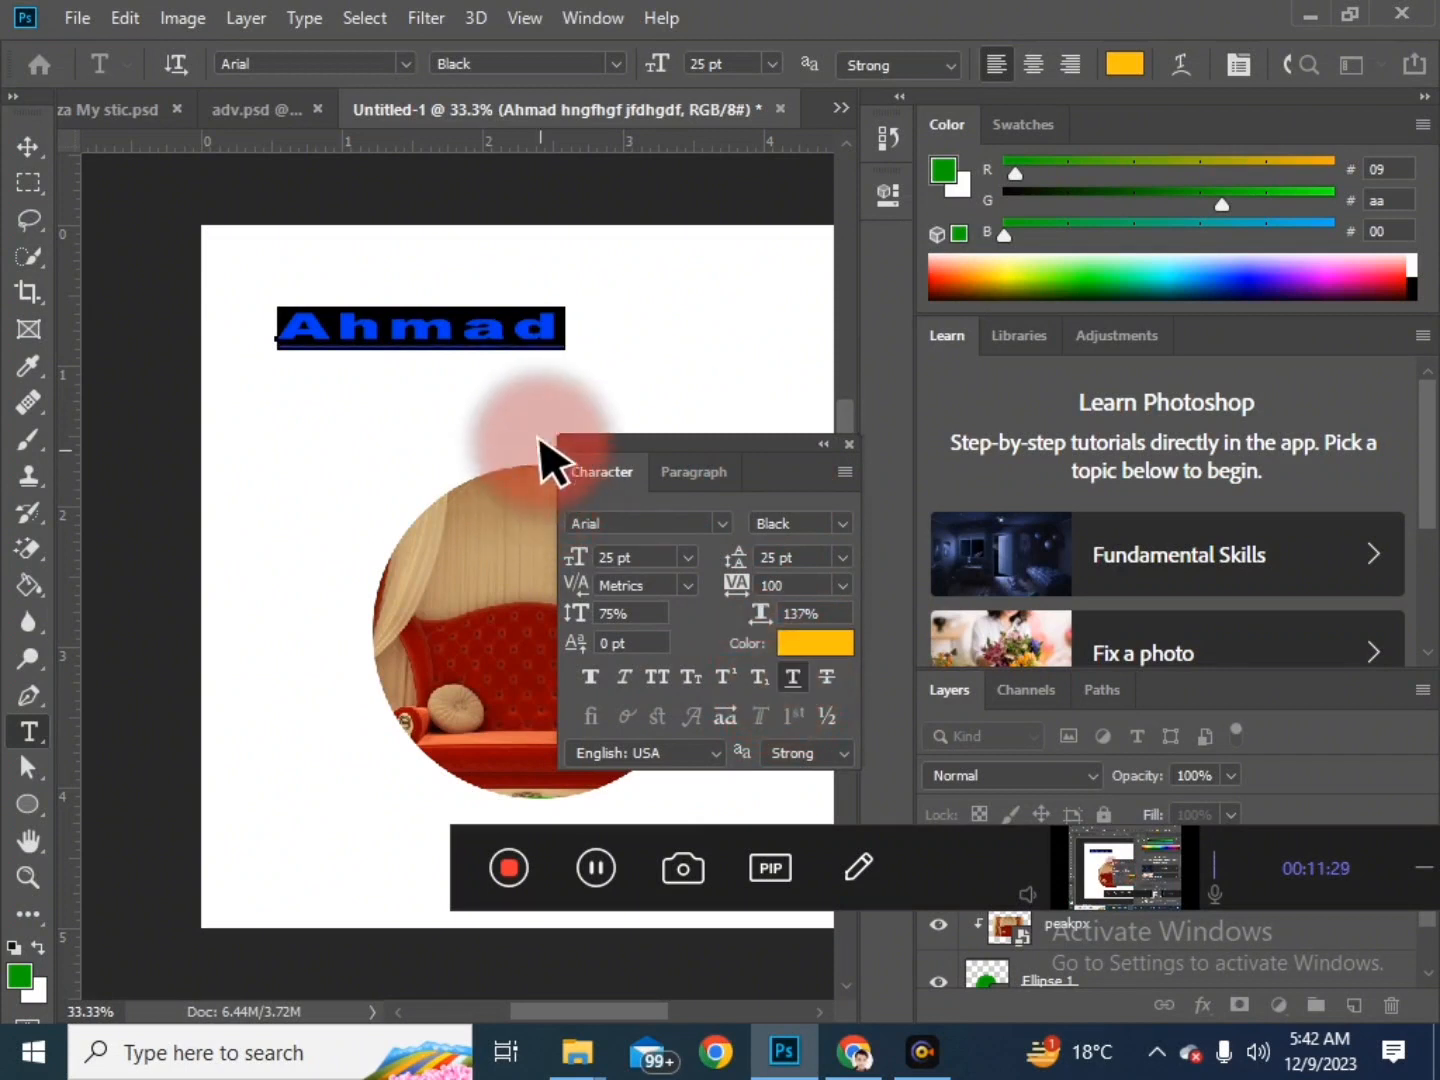
pyautogui.click(419, 330)
pyautogui.hotkey('ctrl', 'Return')
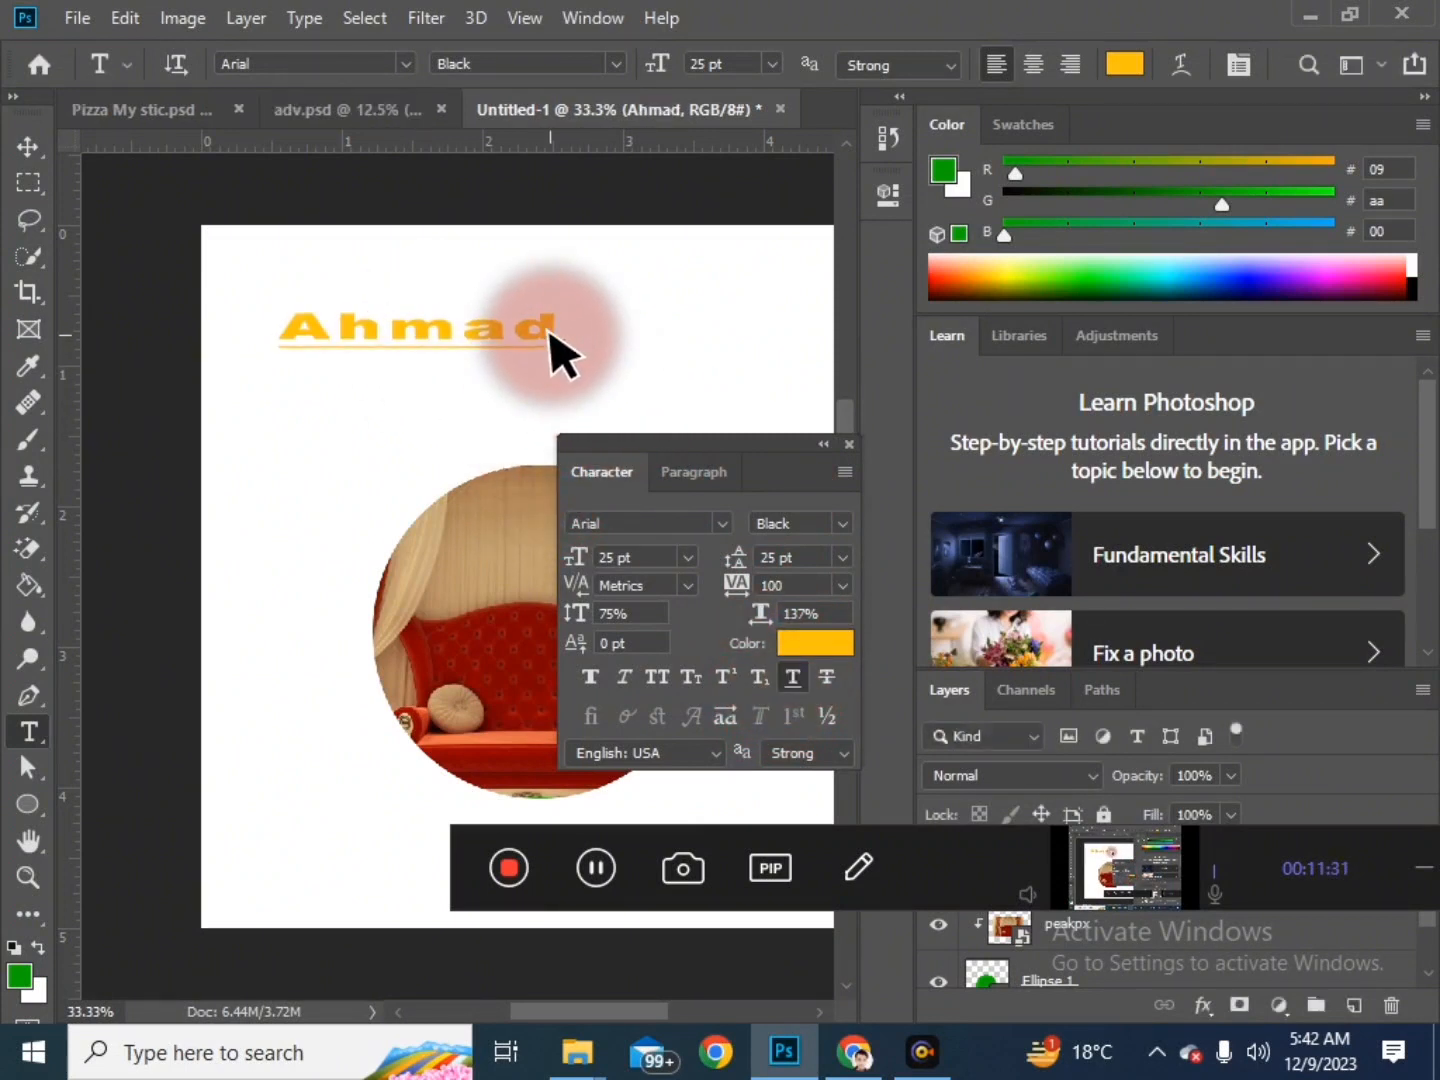
pyautogui.click(427, 346)
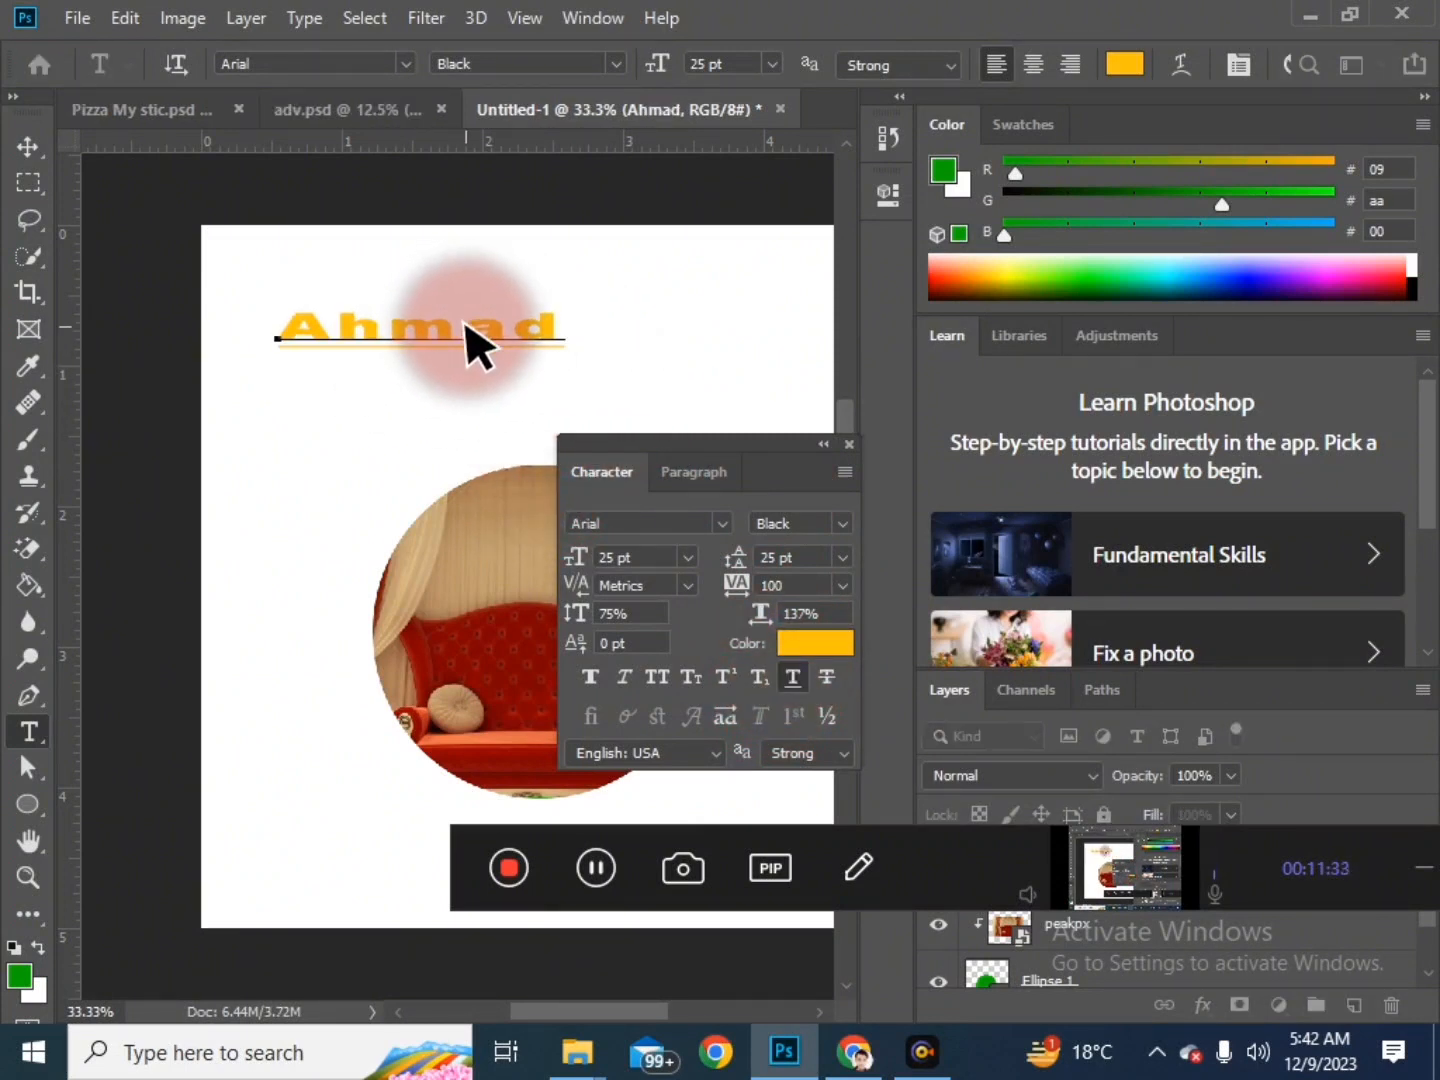
# Step: Try strikethrough in place of the underline on the name, commit it, and turn strikethrough off again
pyautogui.doubleClick(472, 334)
pyautogui.click(790, 679)
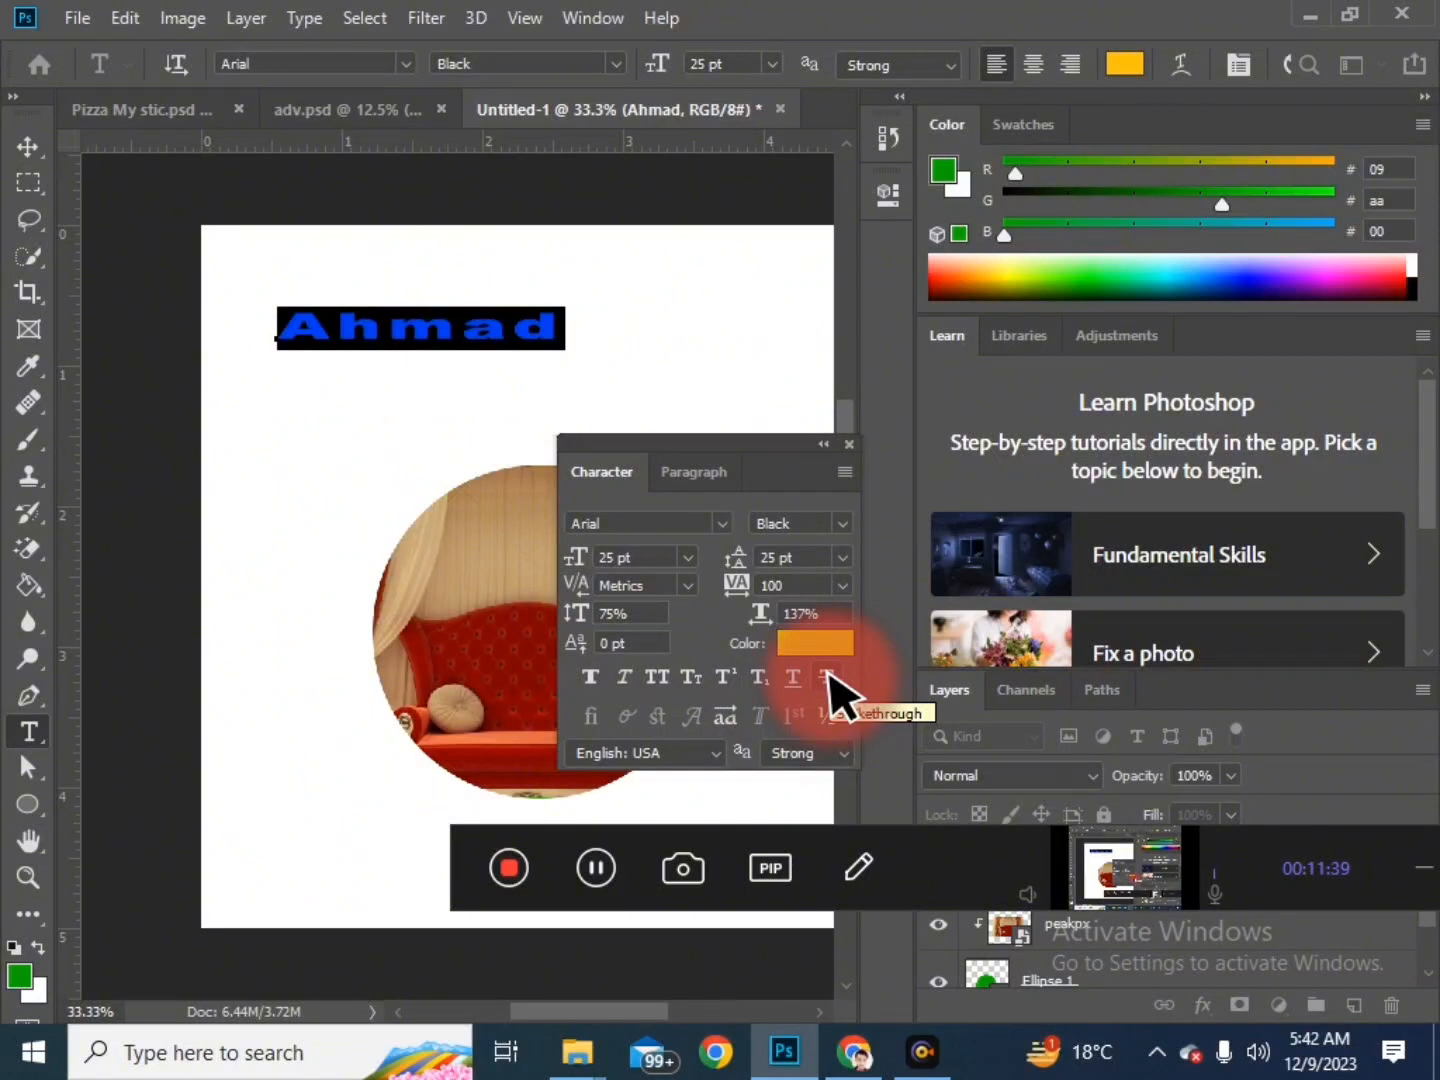
pyautogui.click(437, 350)
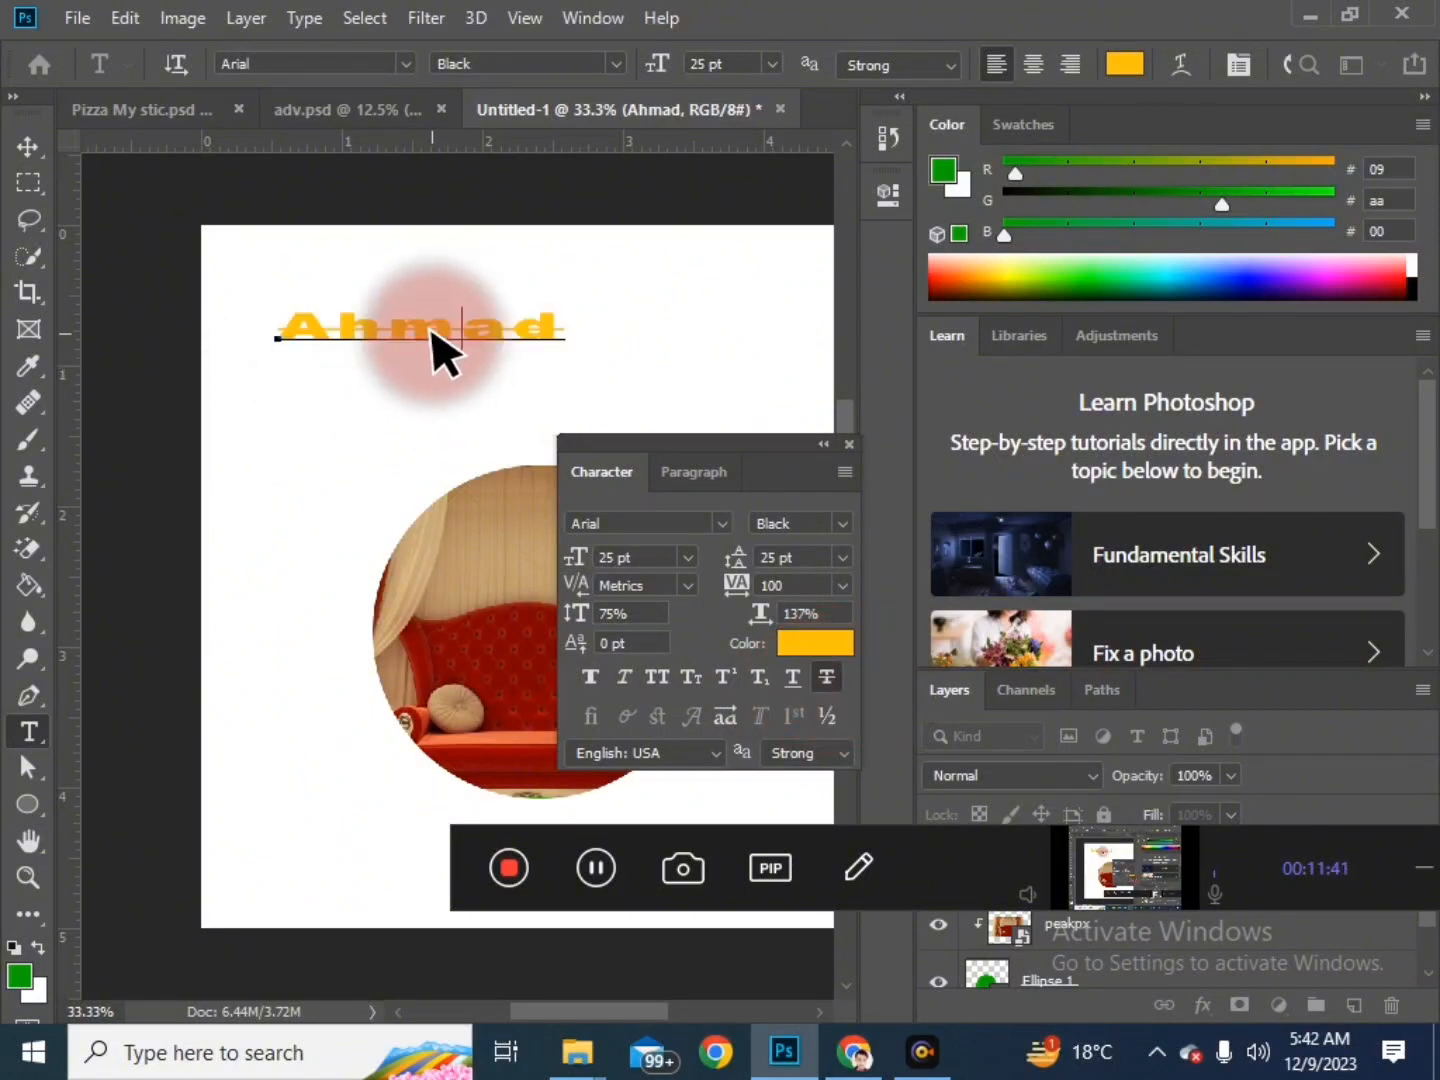
pyautogui.click(536, 426)
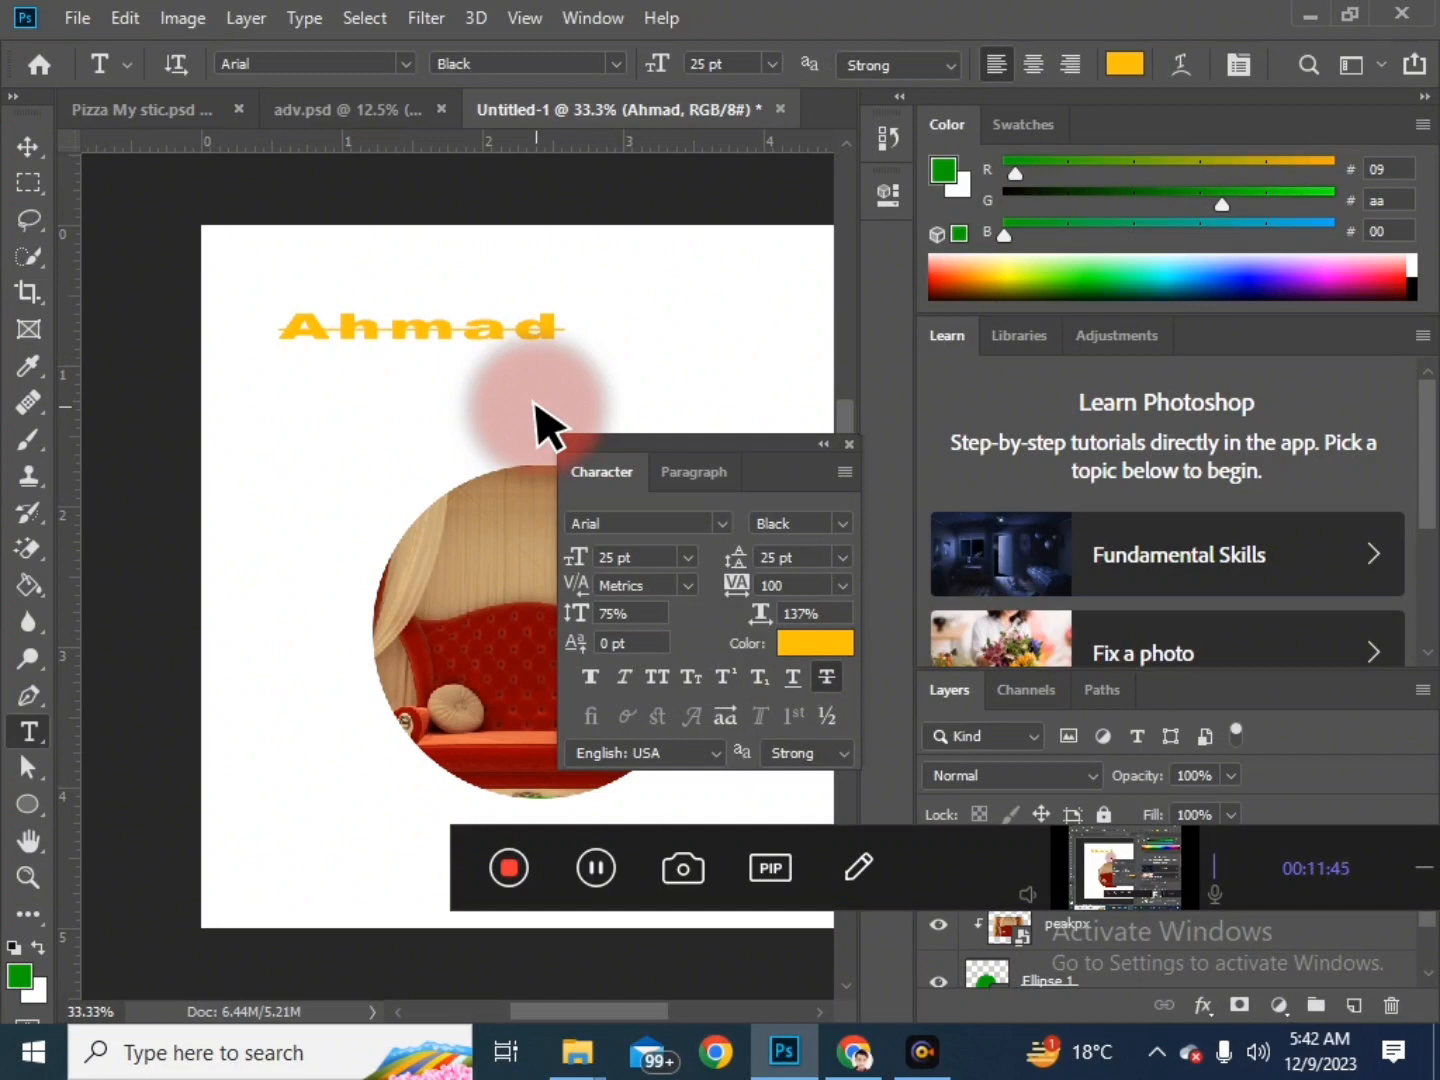
pyautogui.click(469, 360)
pyautogui.doubleClick(469, 360)
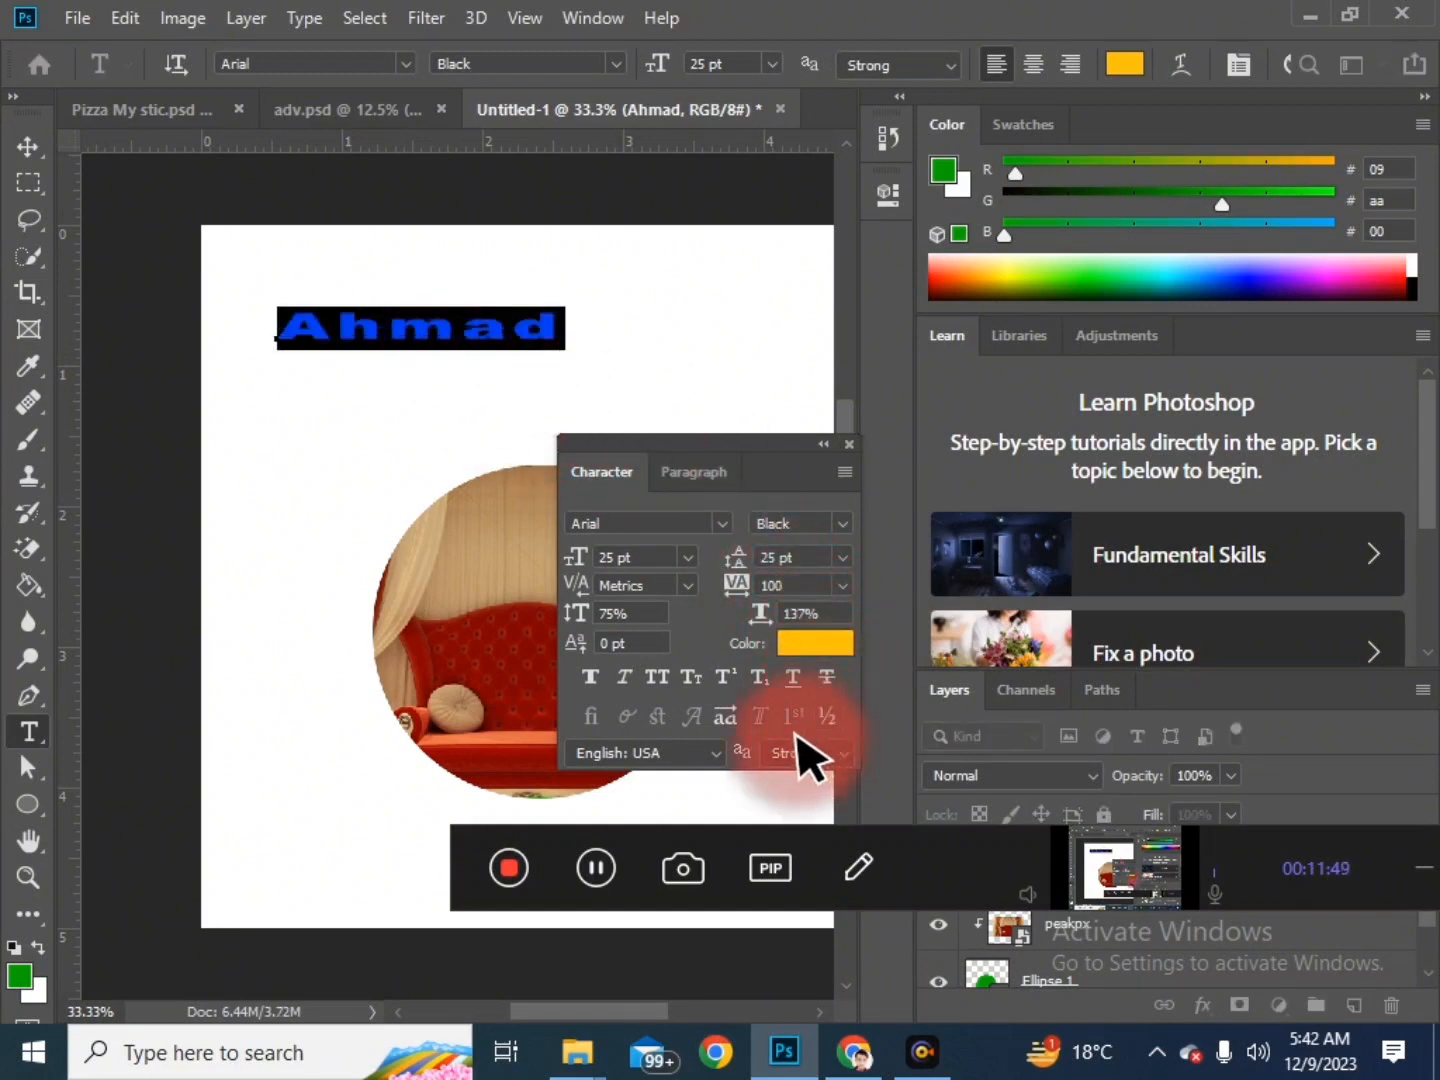
# Step: Reset all character settings of the selected name to their defaults
pyautogui.moveTo(763, 445); pyautogui.dragTo(714, 319)
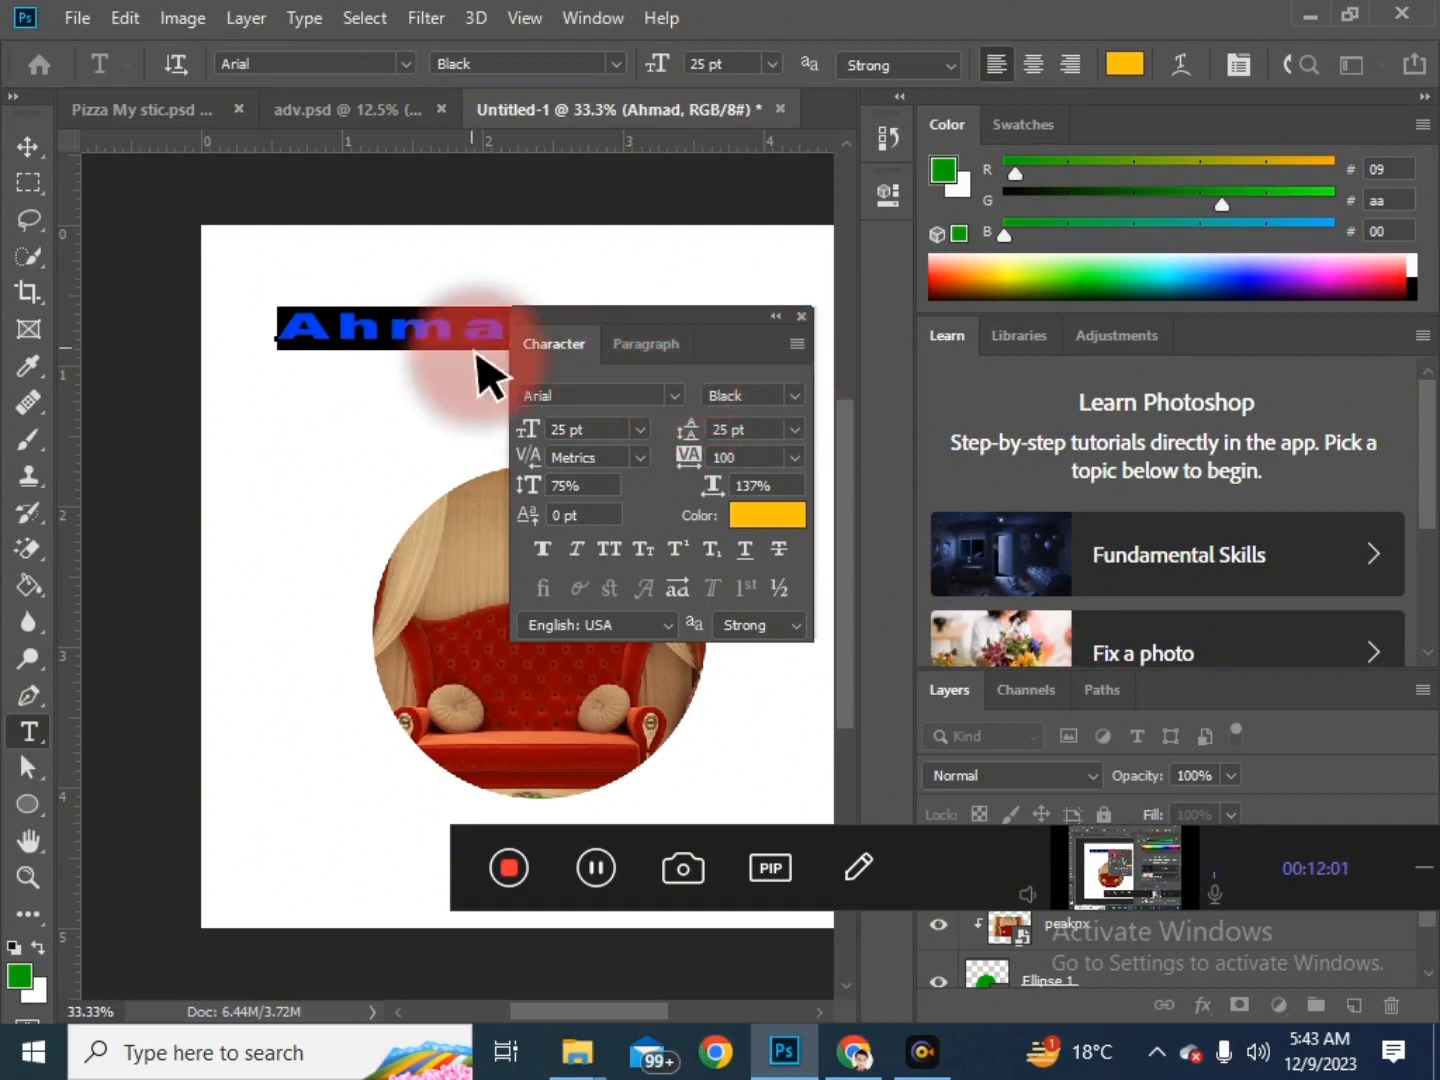
pyautogui.click(795, 343)
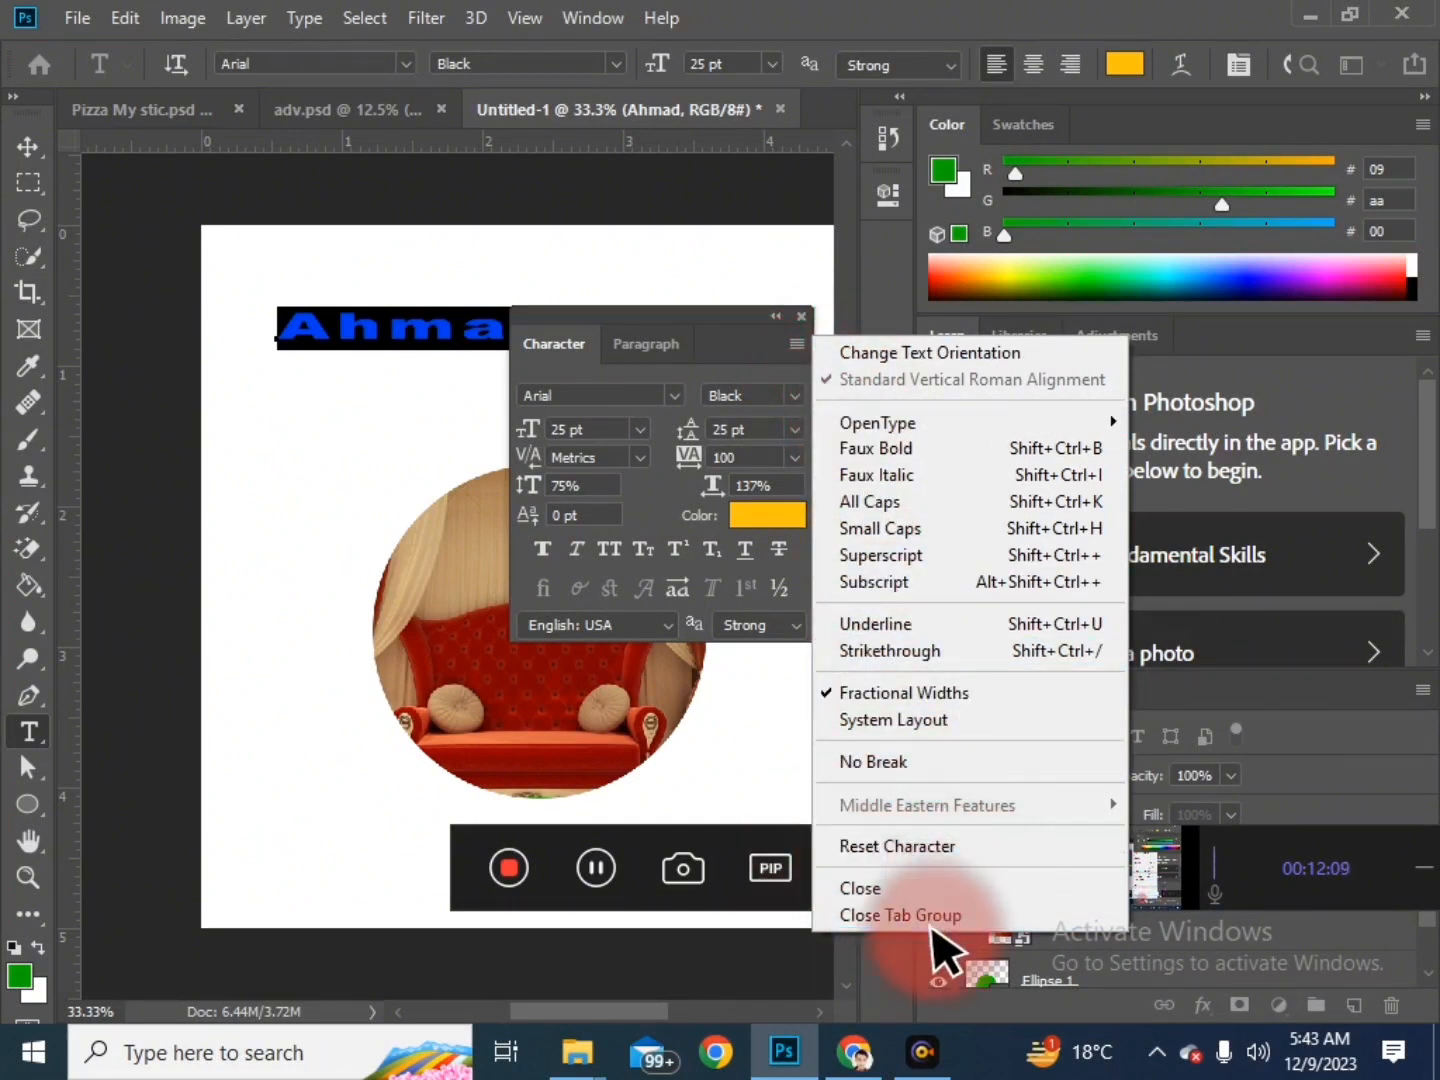
pyautogui.click(925, 848)
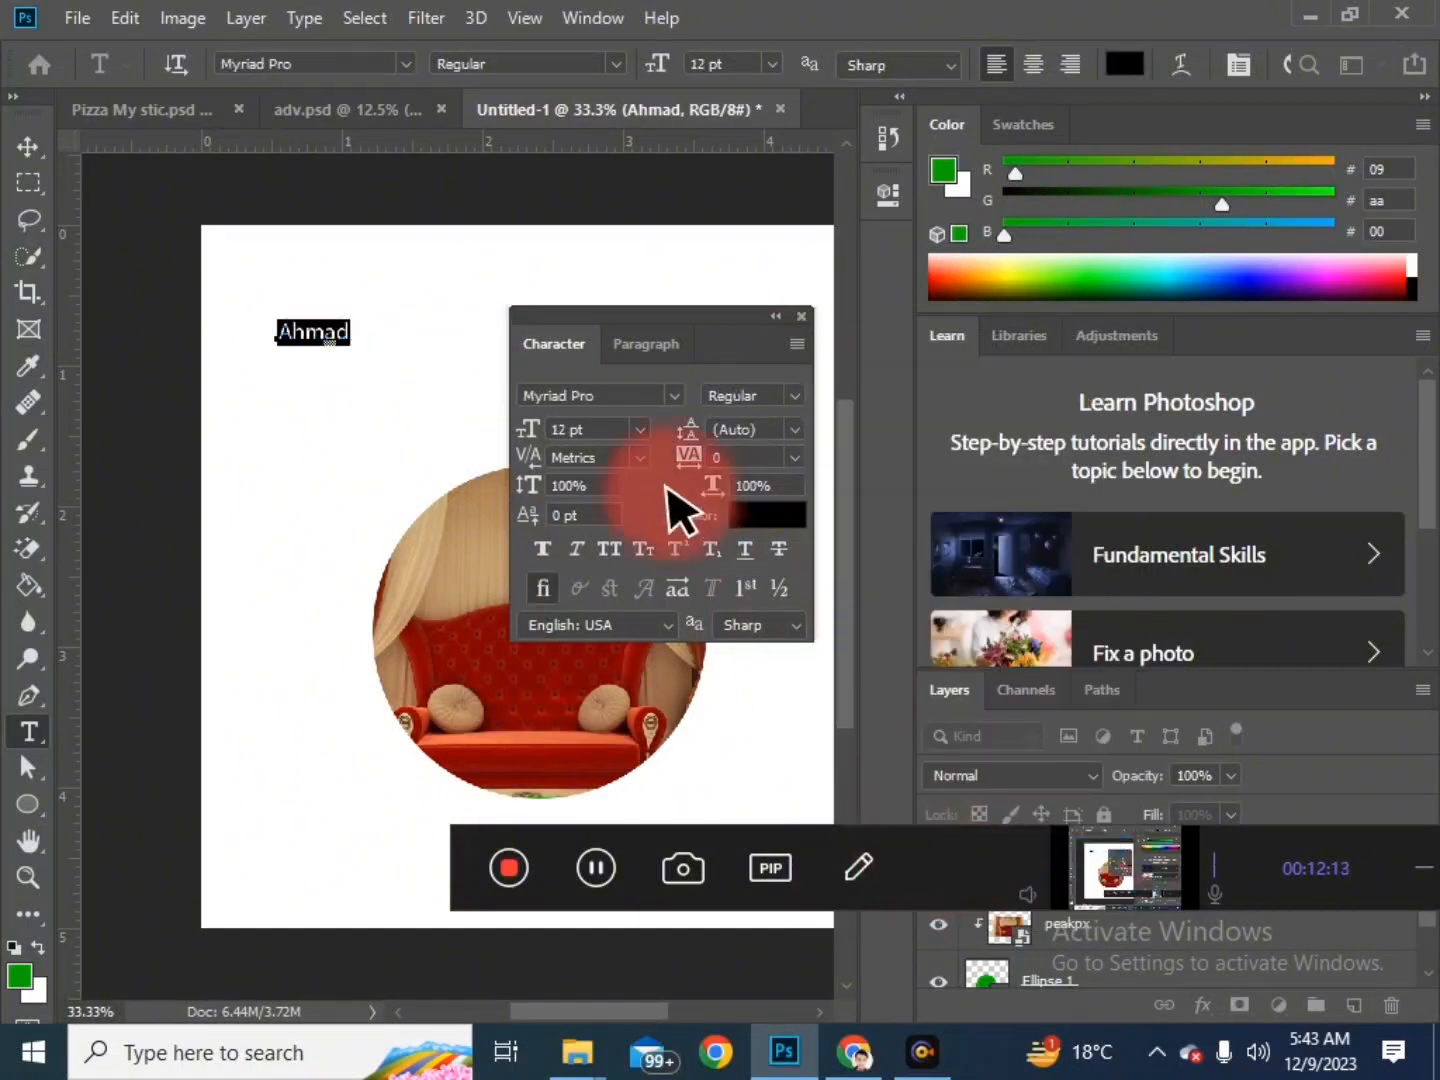
pyautogui.doubleClick(329, 337)
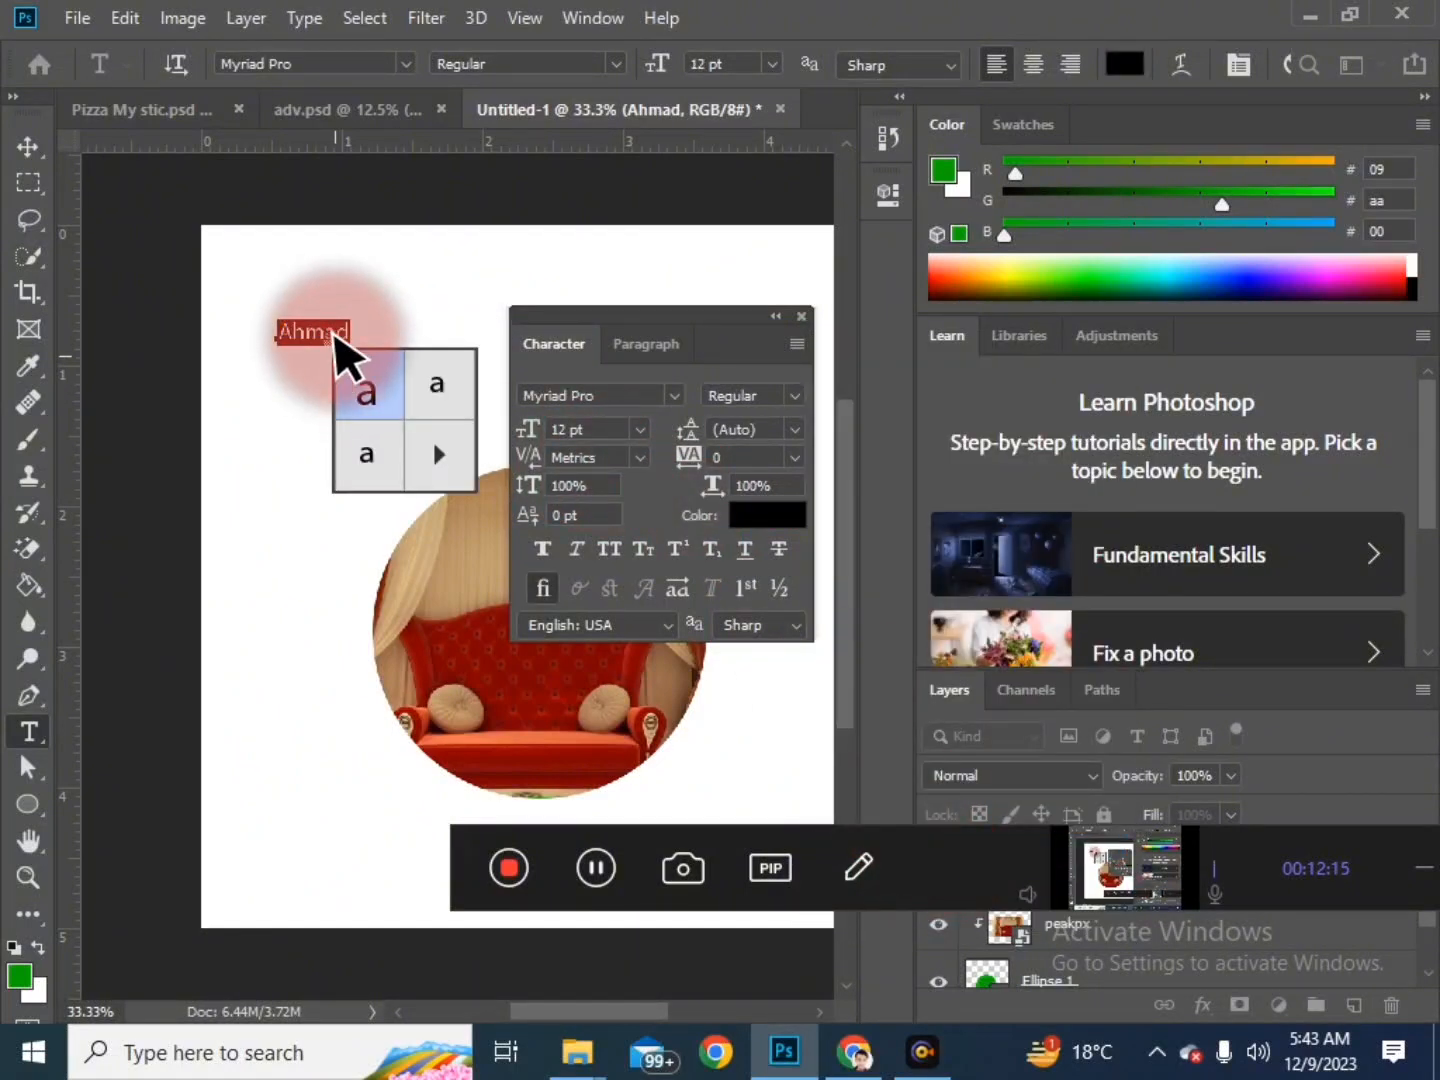
pyautogui.moveTo(340, 328); pyautogui.dragTo(253, 324)
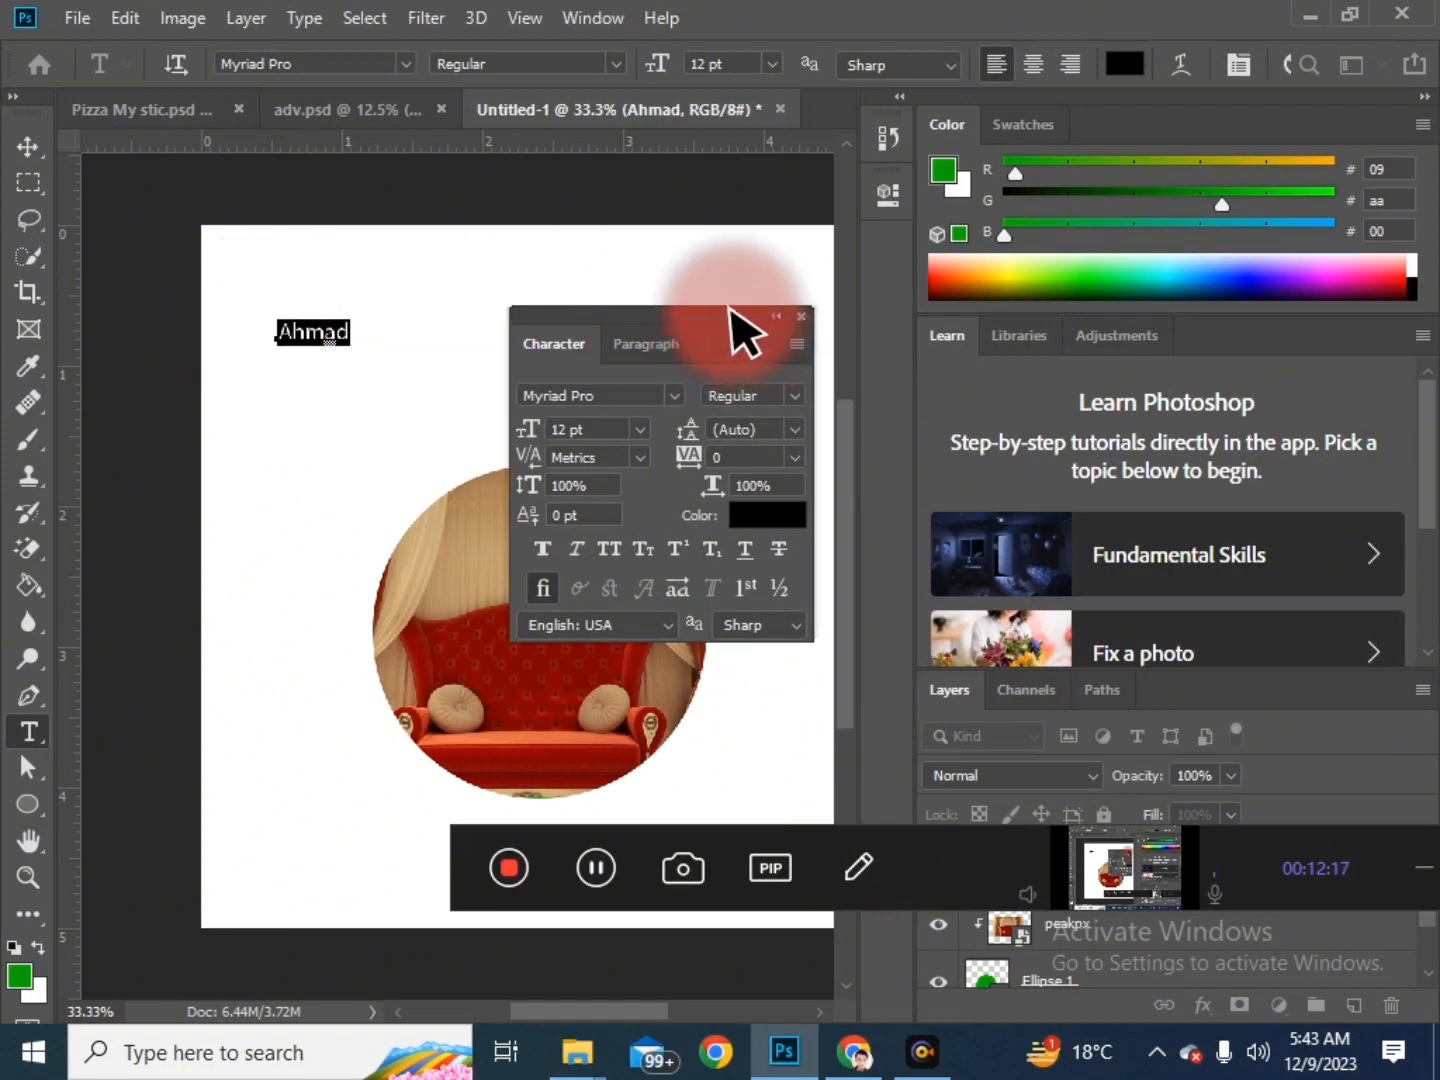
# Step: Dock the character settings away from the canvas and commit the text edit with the Move tool active
pyautogui.moveTo(739, 325); pyautogui.dragTo(900, 300)
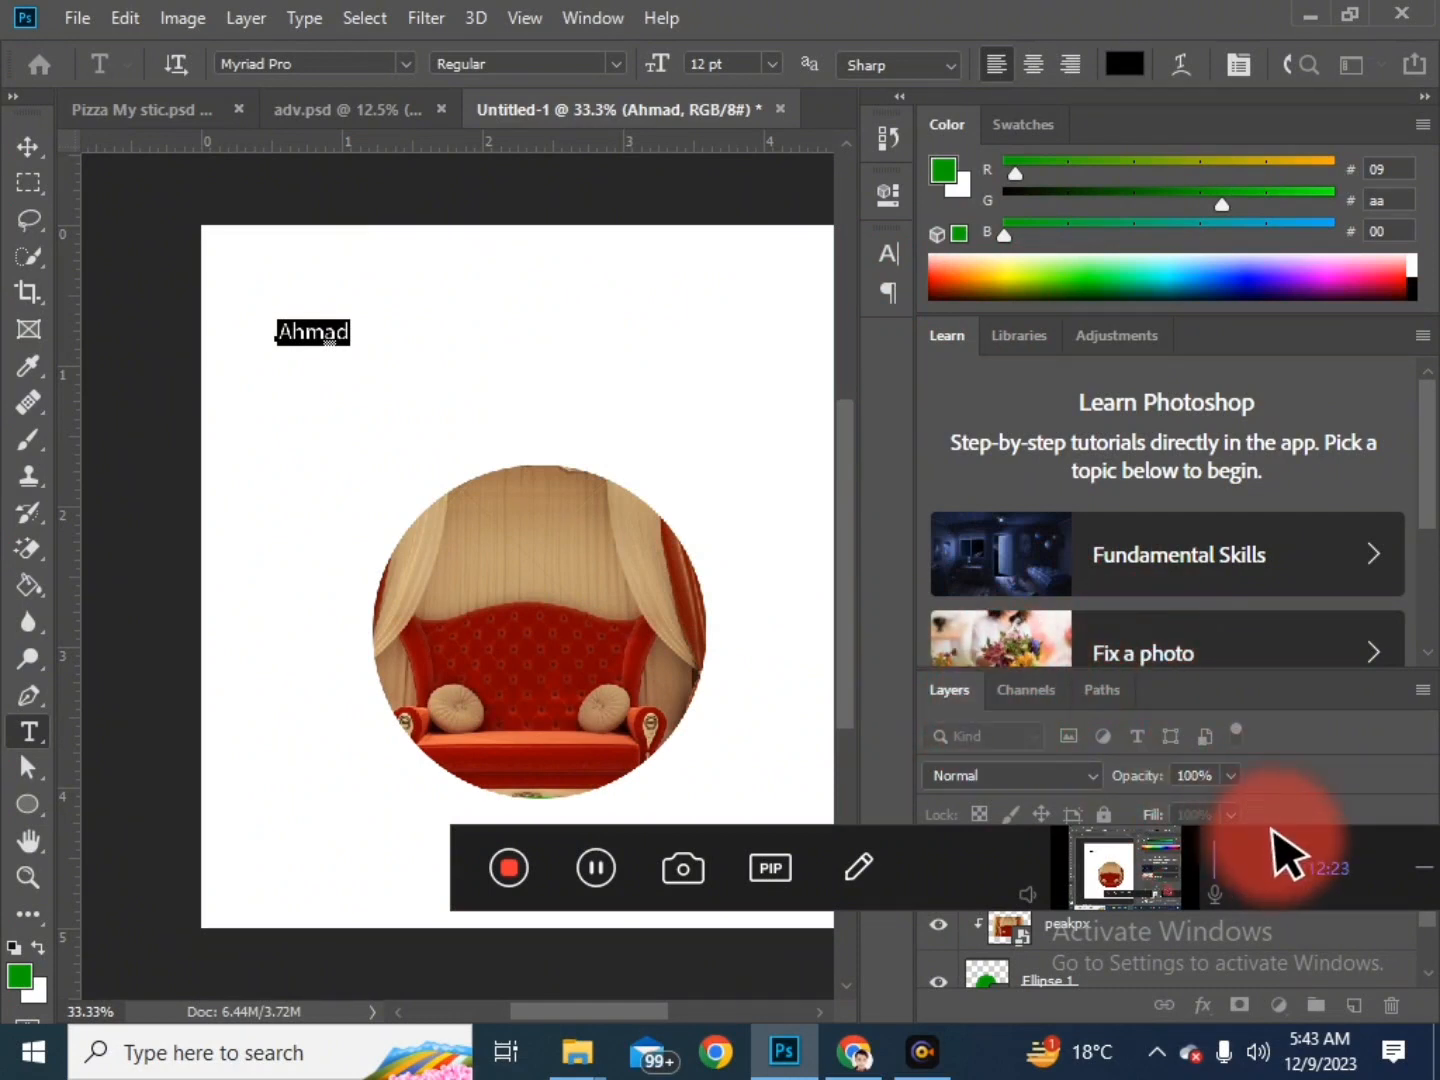
pyautogui.moveTo(1270, 852); pyautogui.dragTo(1125, 939)
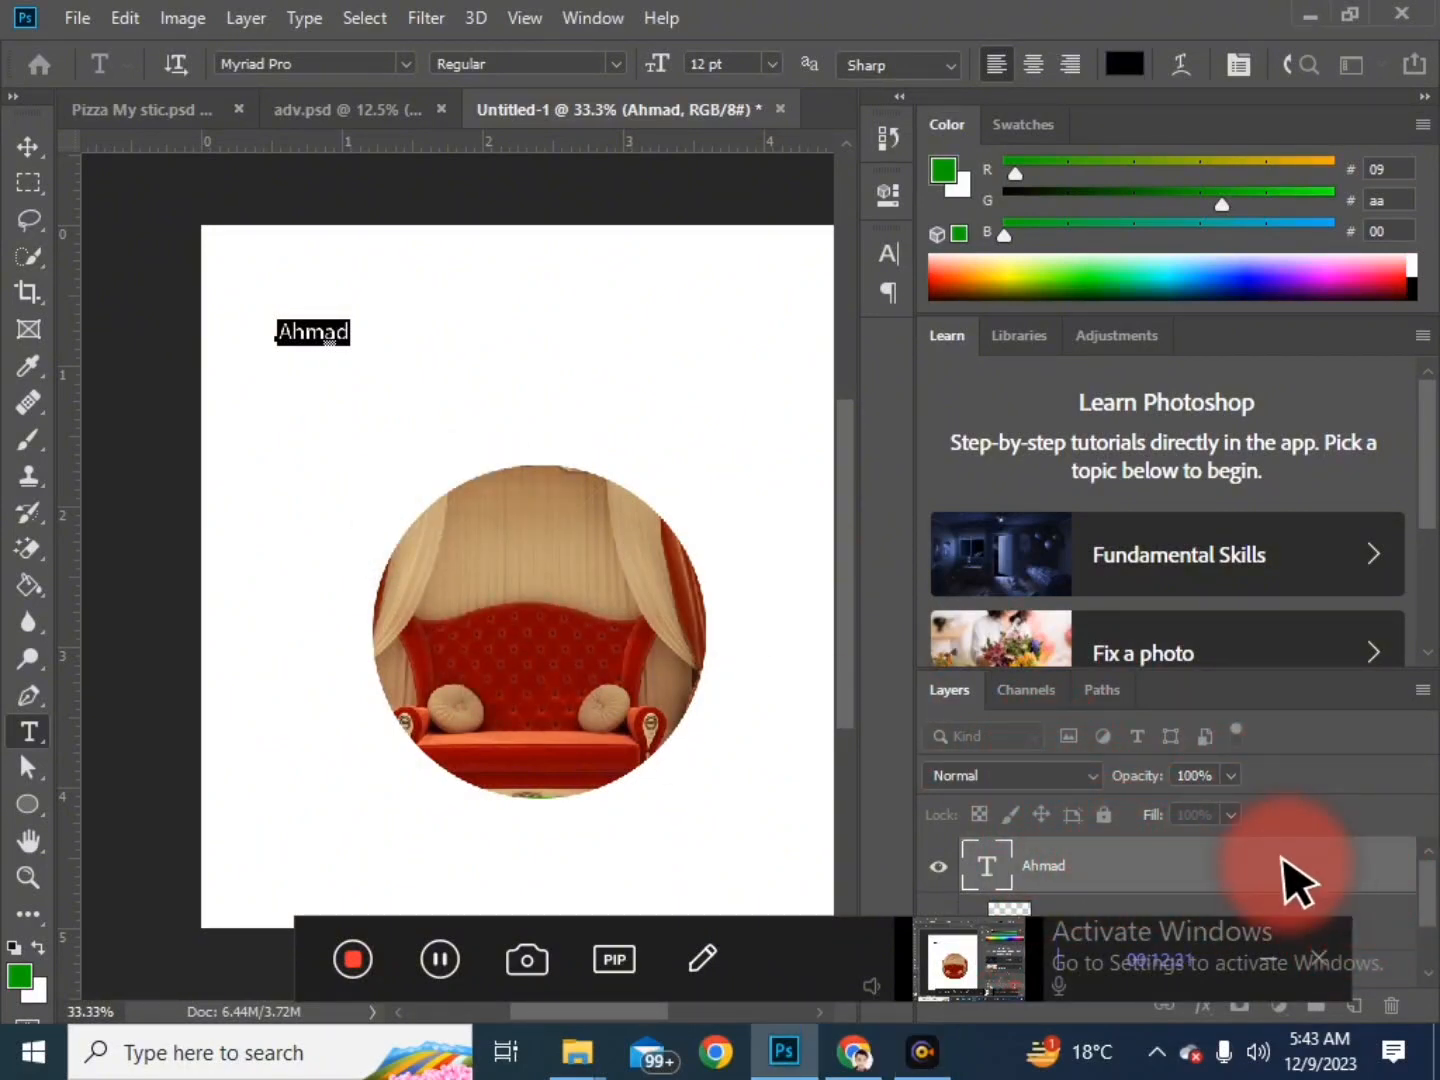
pyautogui.click(1297, 880)
pyautogui.press('v')
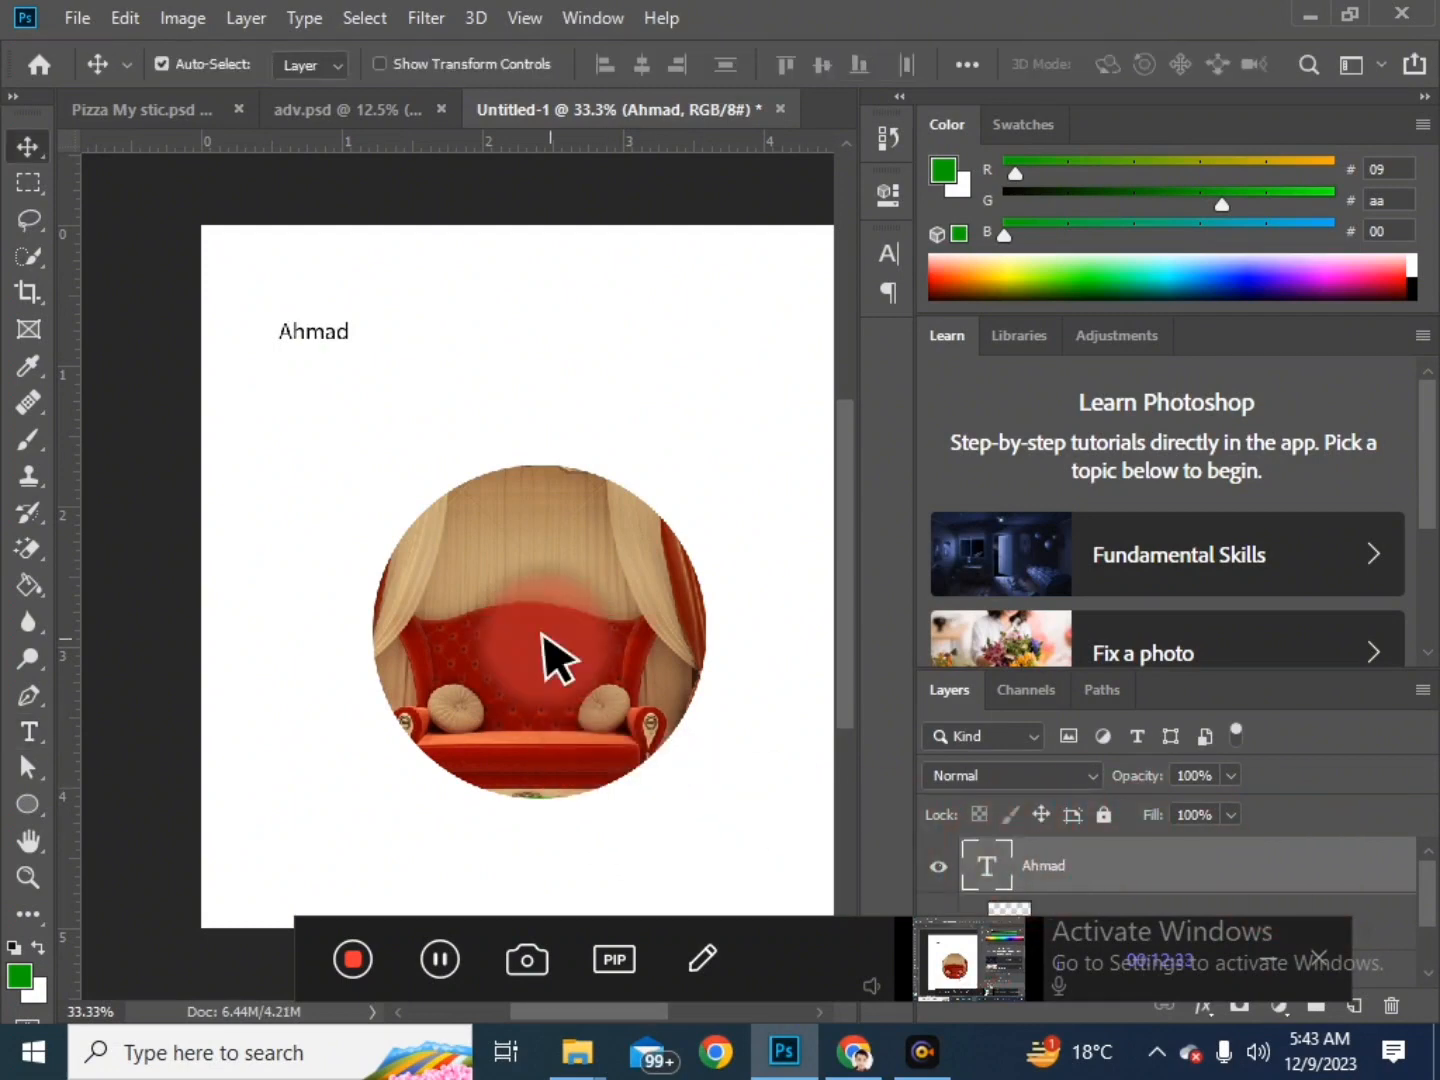
# Step: Shift the sofa picture within its circular clip and delete the Ellipse 1 layer
pyautogui.moveTo(543, 643); pyautogui.dragTo(589, 607)
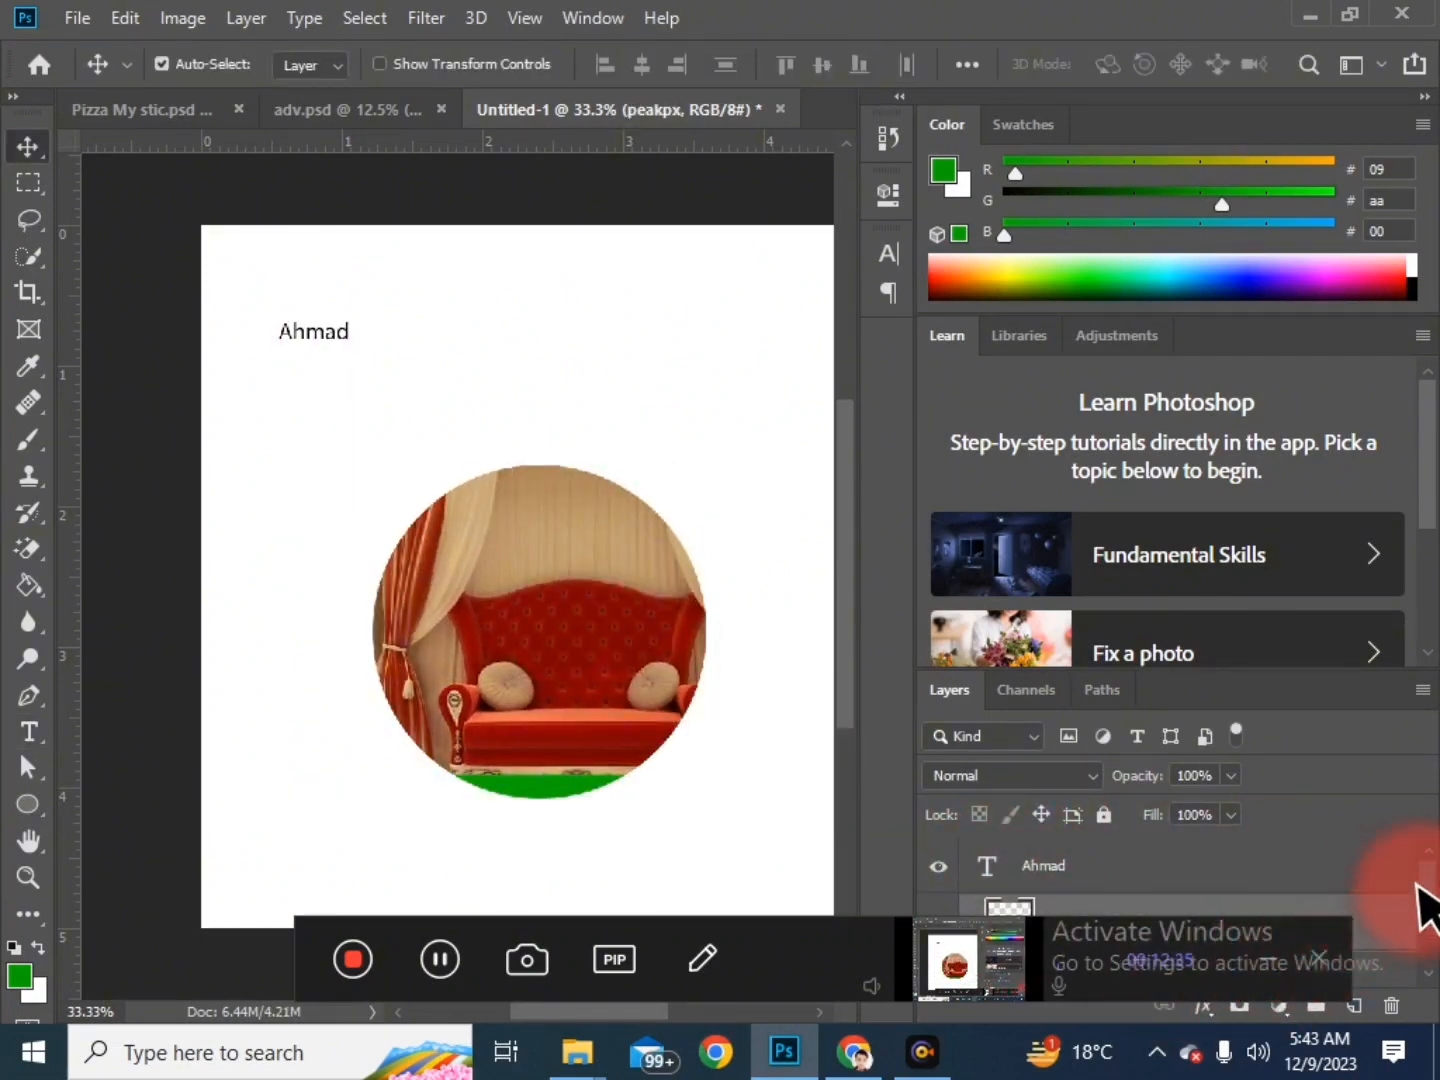
pyautogui.moveTo(829, 941); pyautogui.dragTo(905, 90)
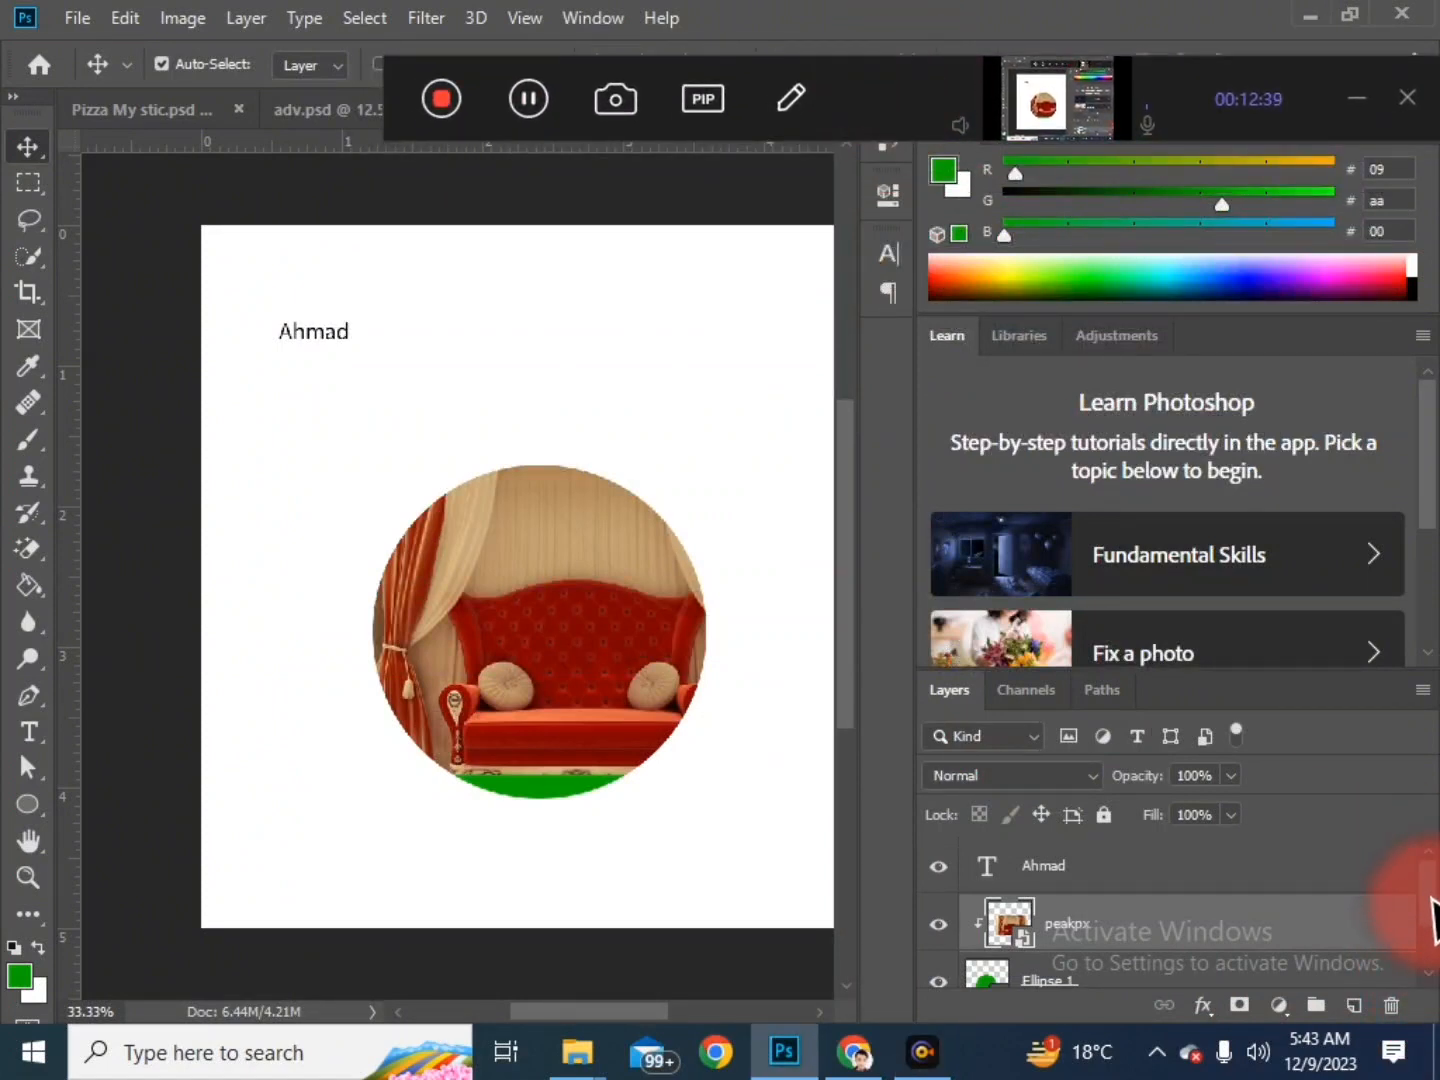
pyautogui.scroll(-1, 1433, 924)
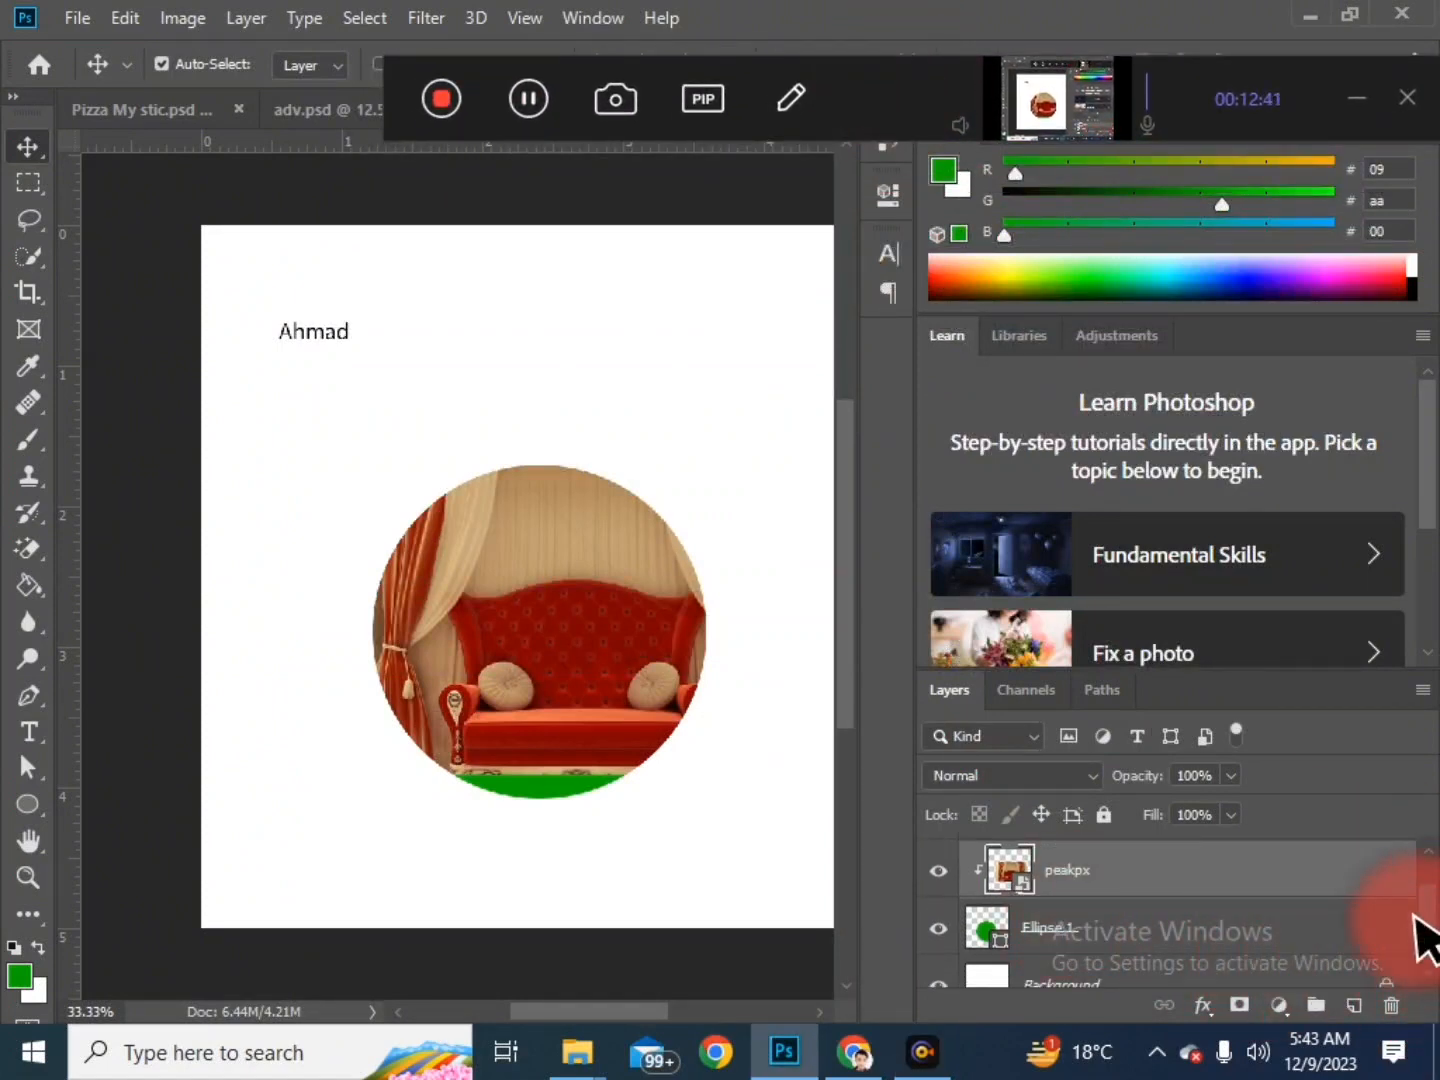
pyautogui.scroll(-1, 1426, 941)
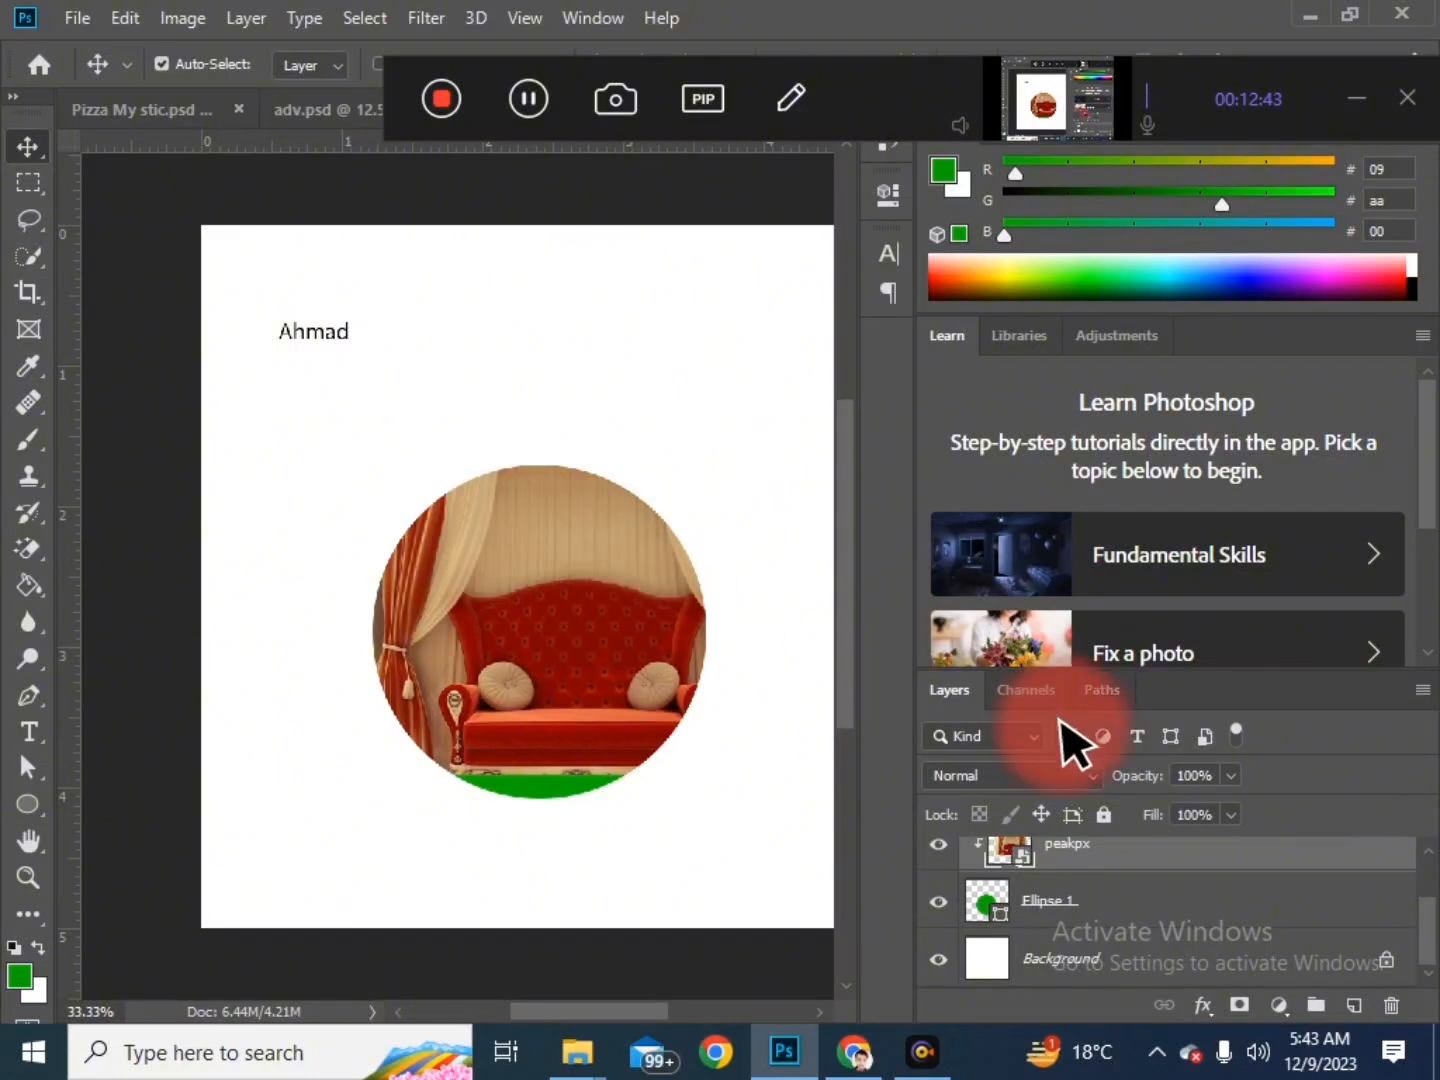
pyautogui.click(1091, 898)
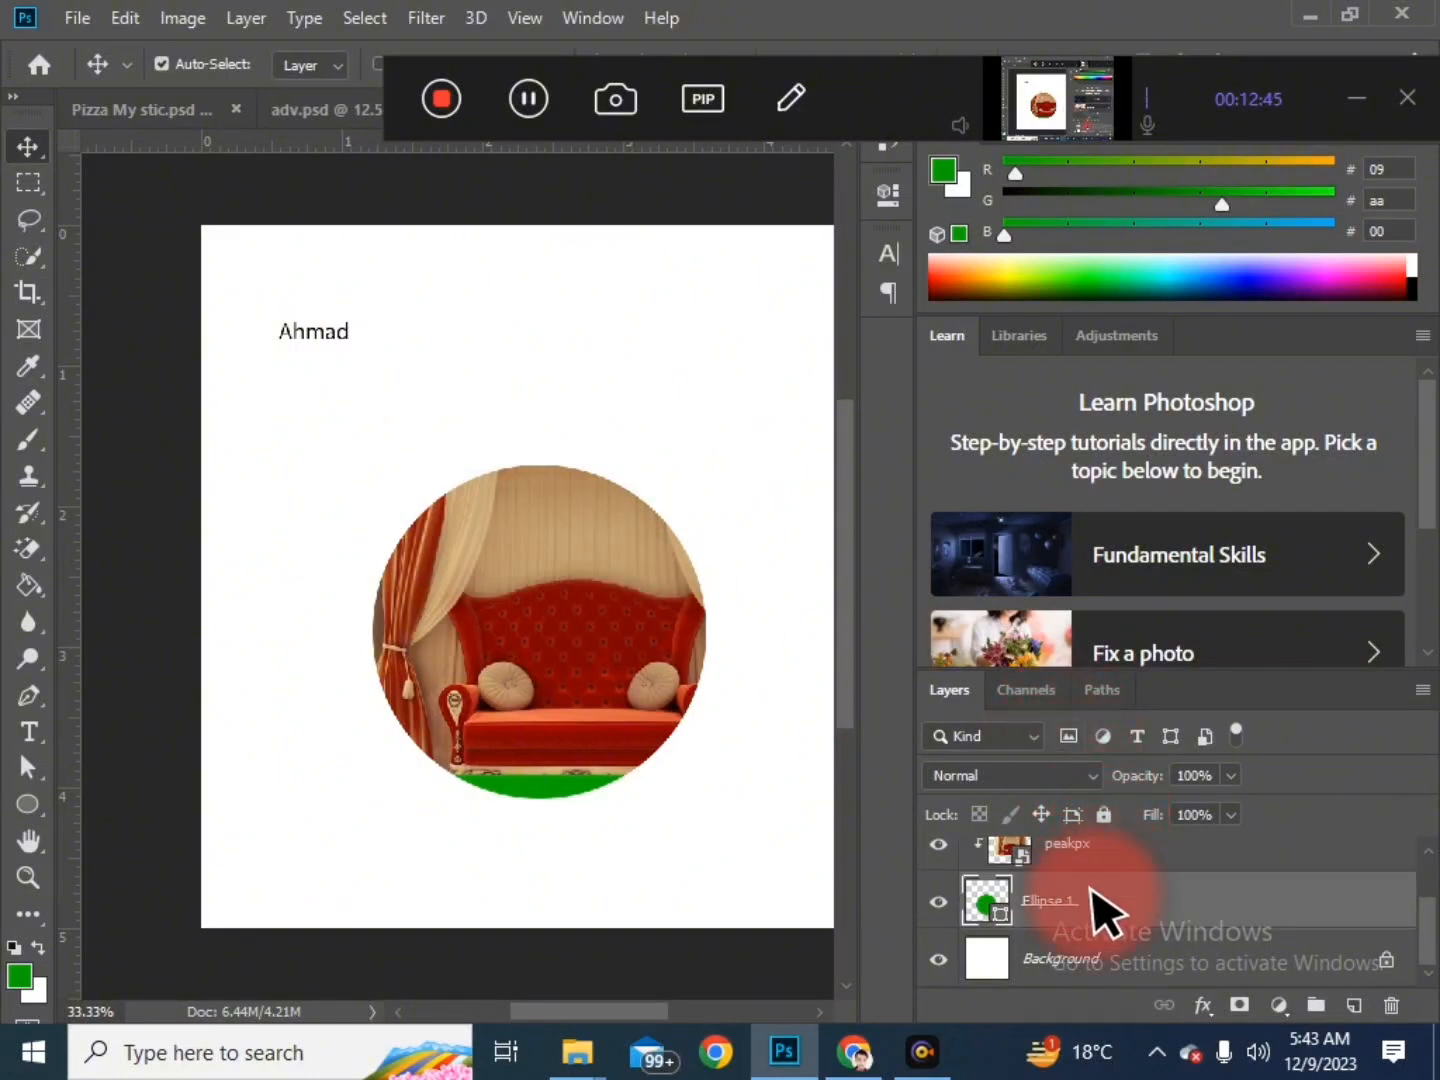
pyautogui.press('Delete')
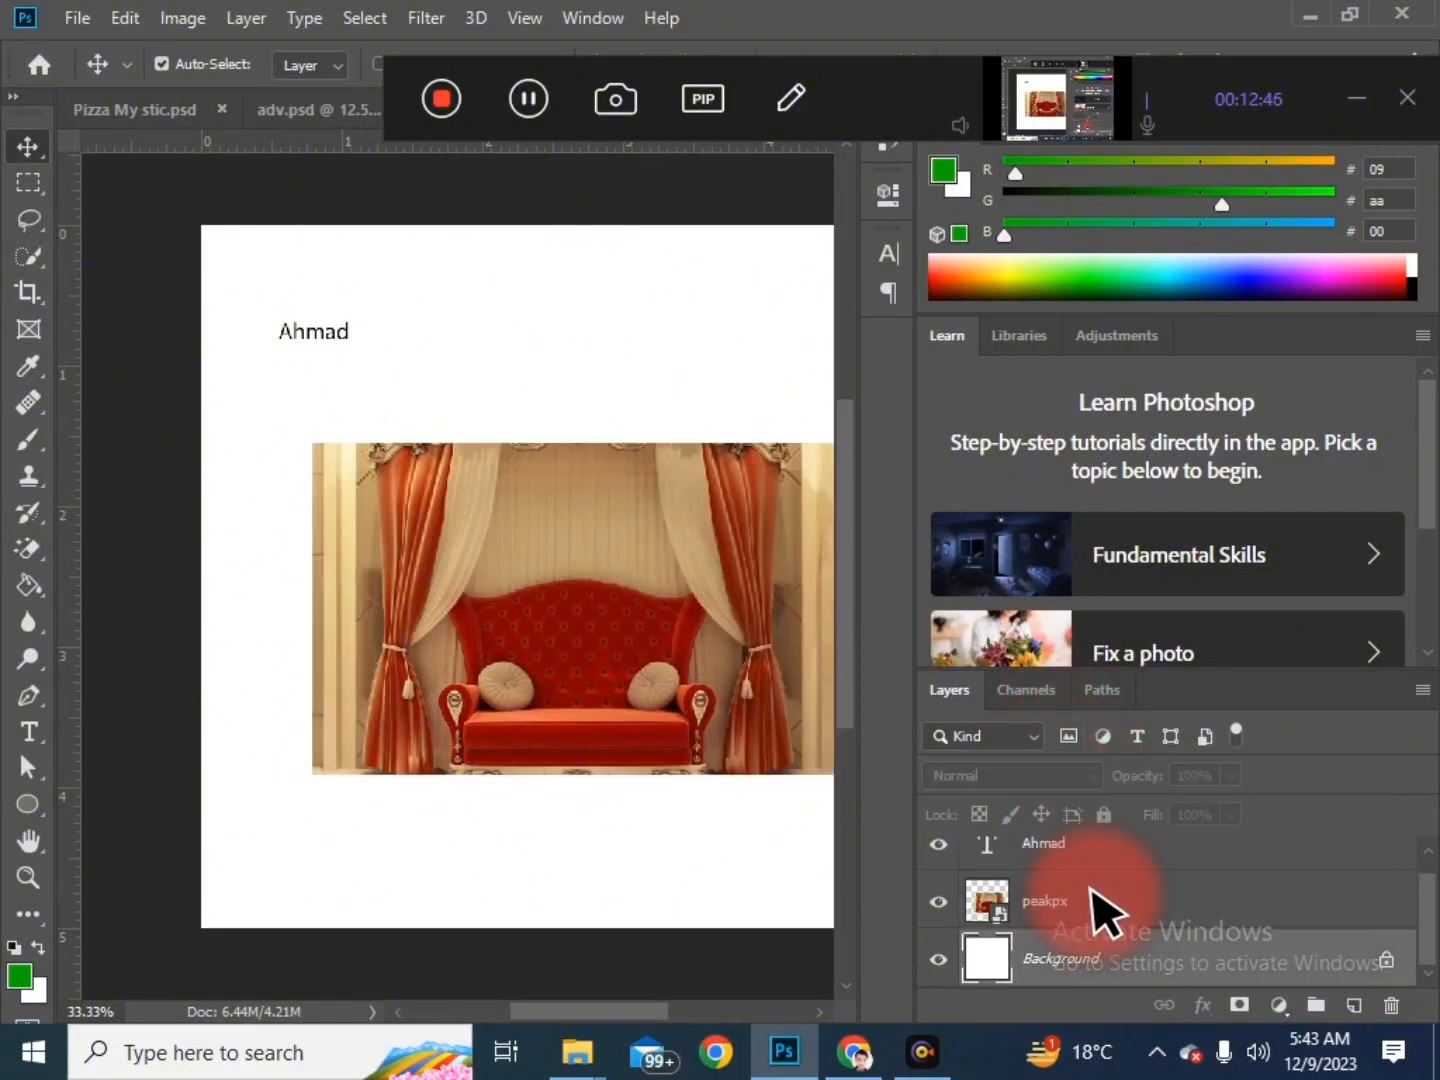
# Step: Select the whole name for editing and enlarge its font size to 67 pt
pyautogui.click(322, 338)
pyautogui.doubleClick(327, 329)
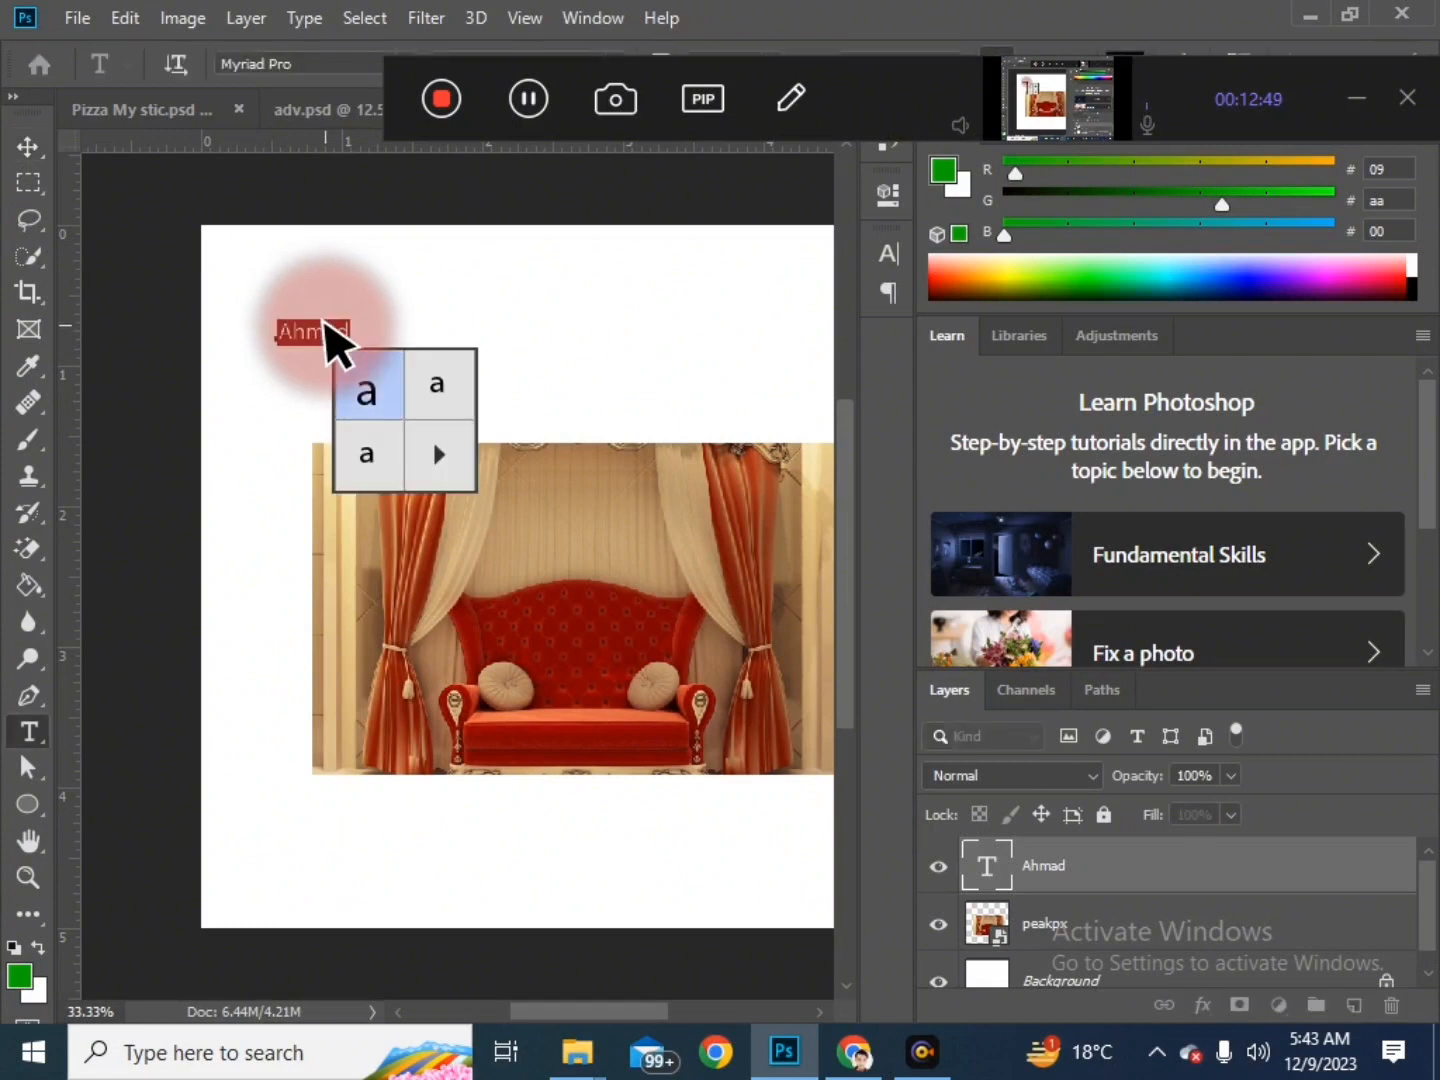
pyautogui.press('ctrl')
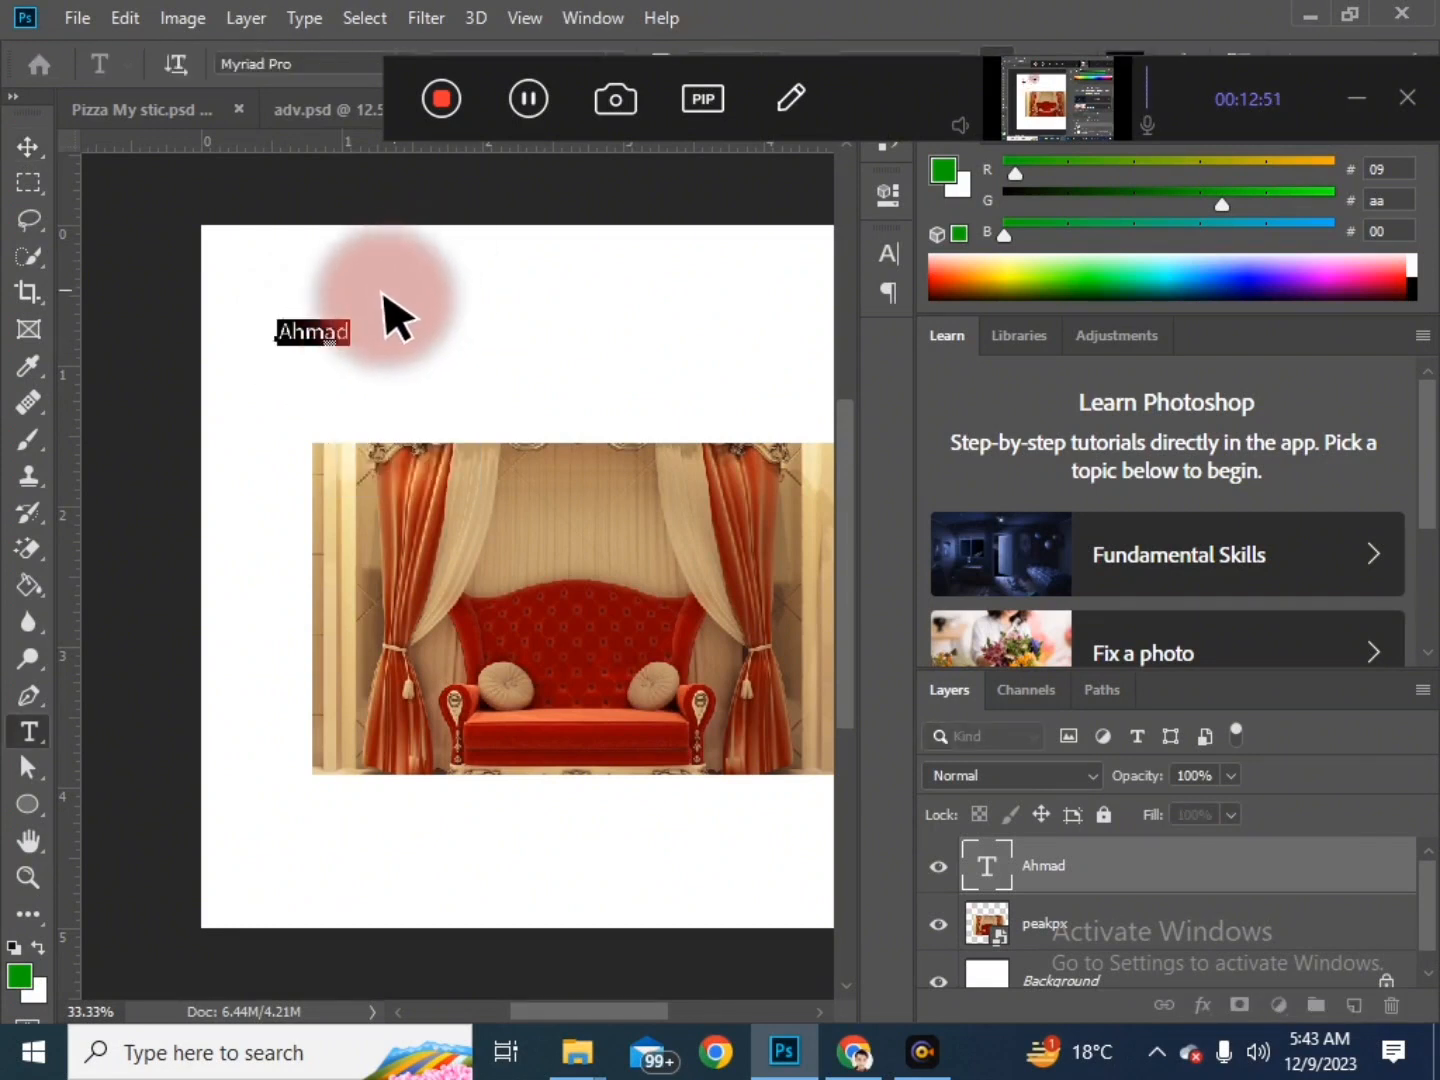
pyautogui.press('ctrl')
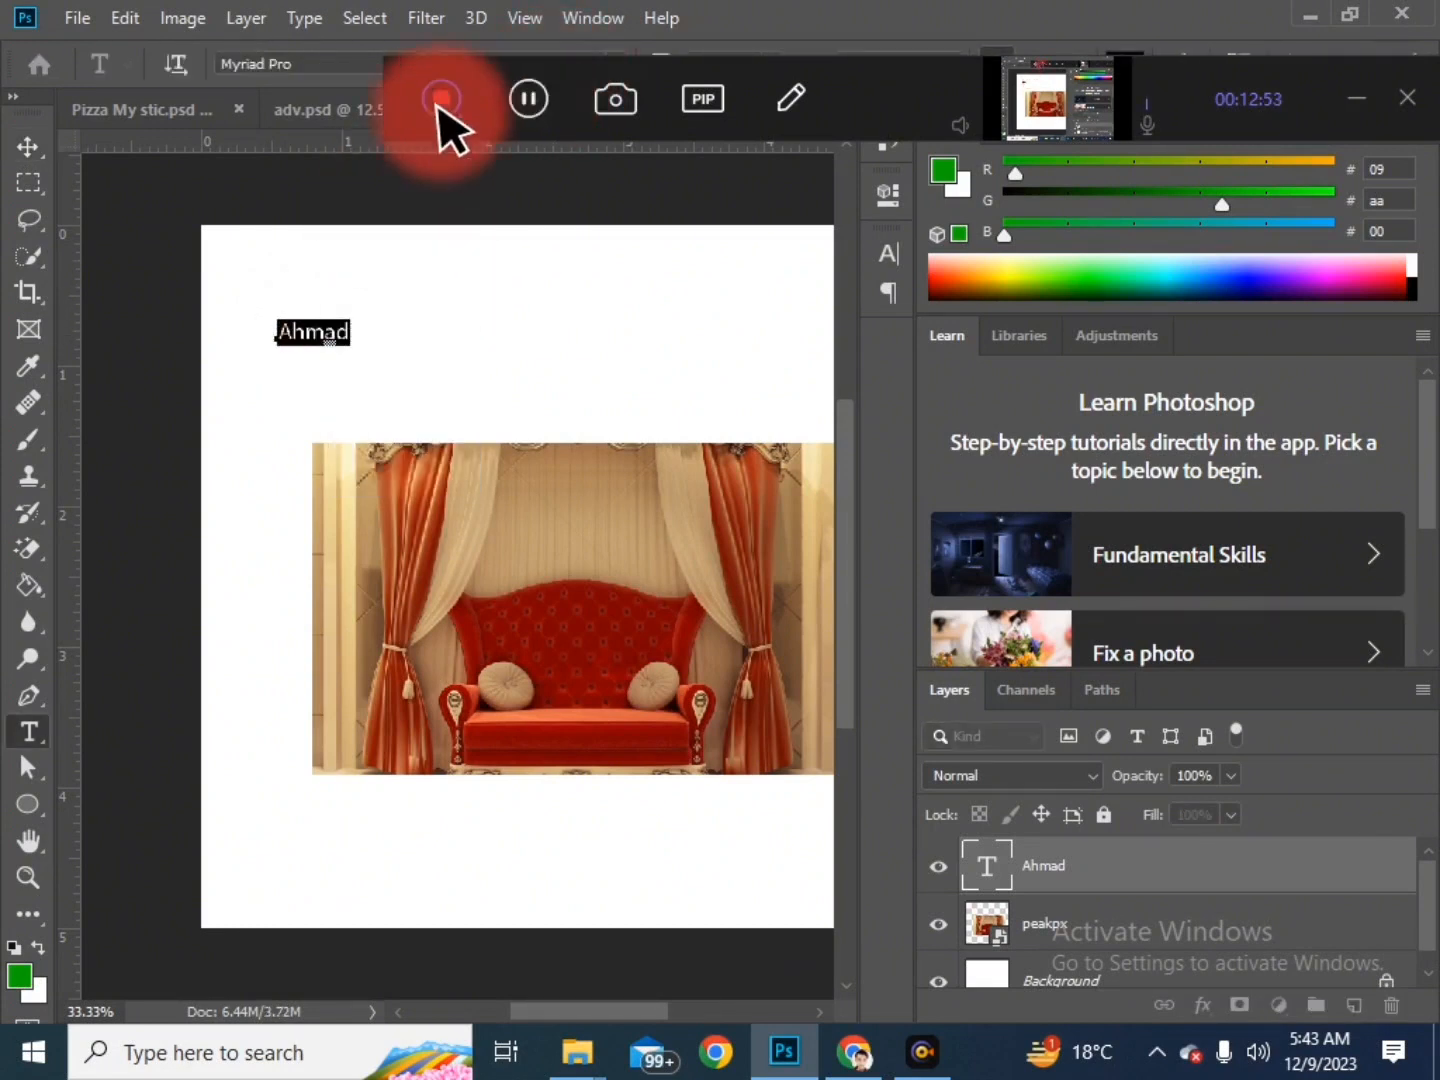
pyautogui.moveTo(876, 96); pyautogui.dragTo(910, 193)
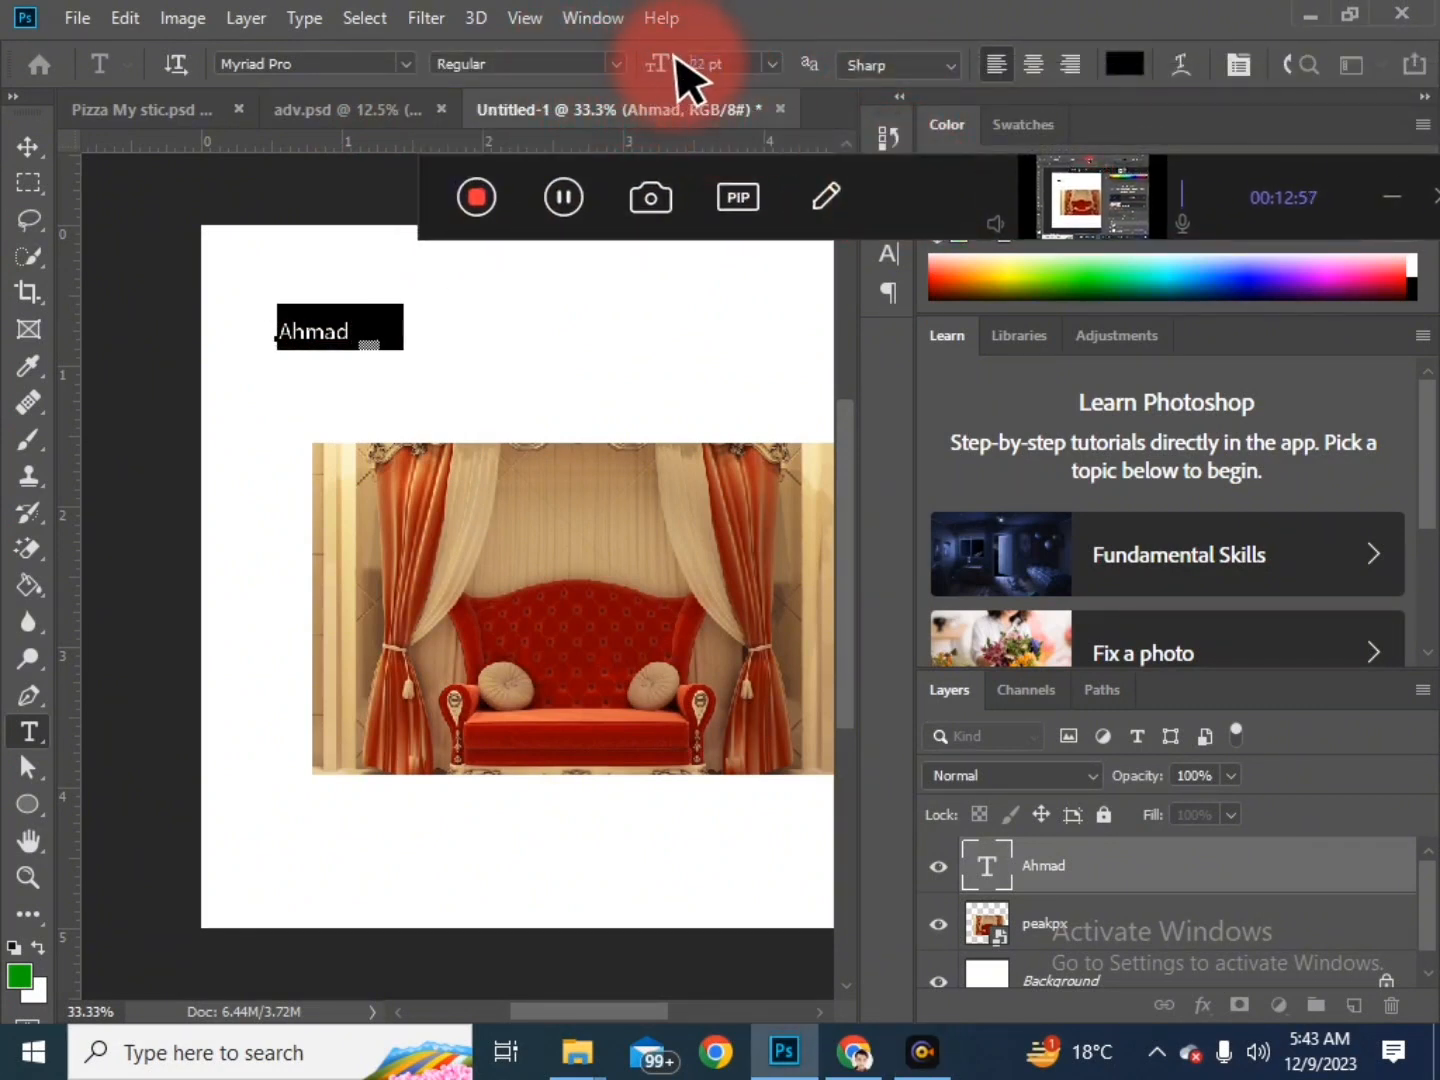
pyautogui.moveTo(695, 55); pyautogui.dragTo(743, 38)
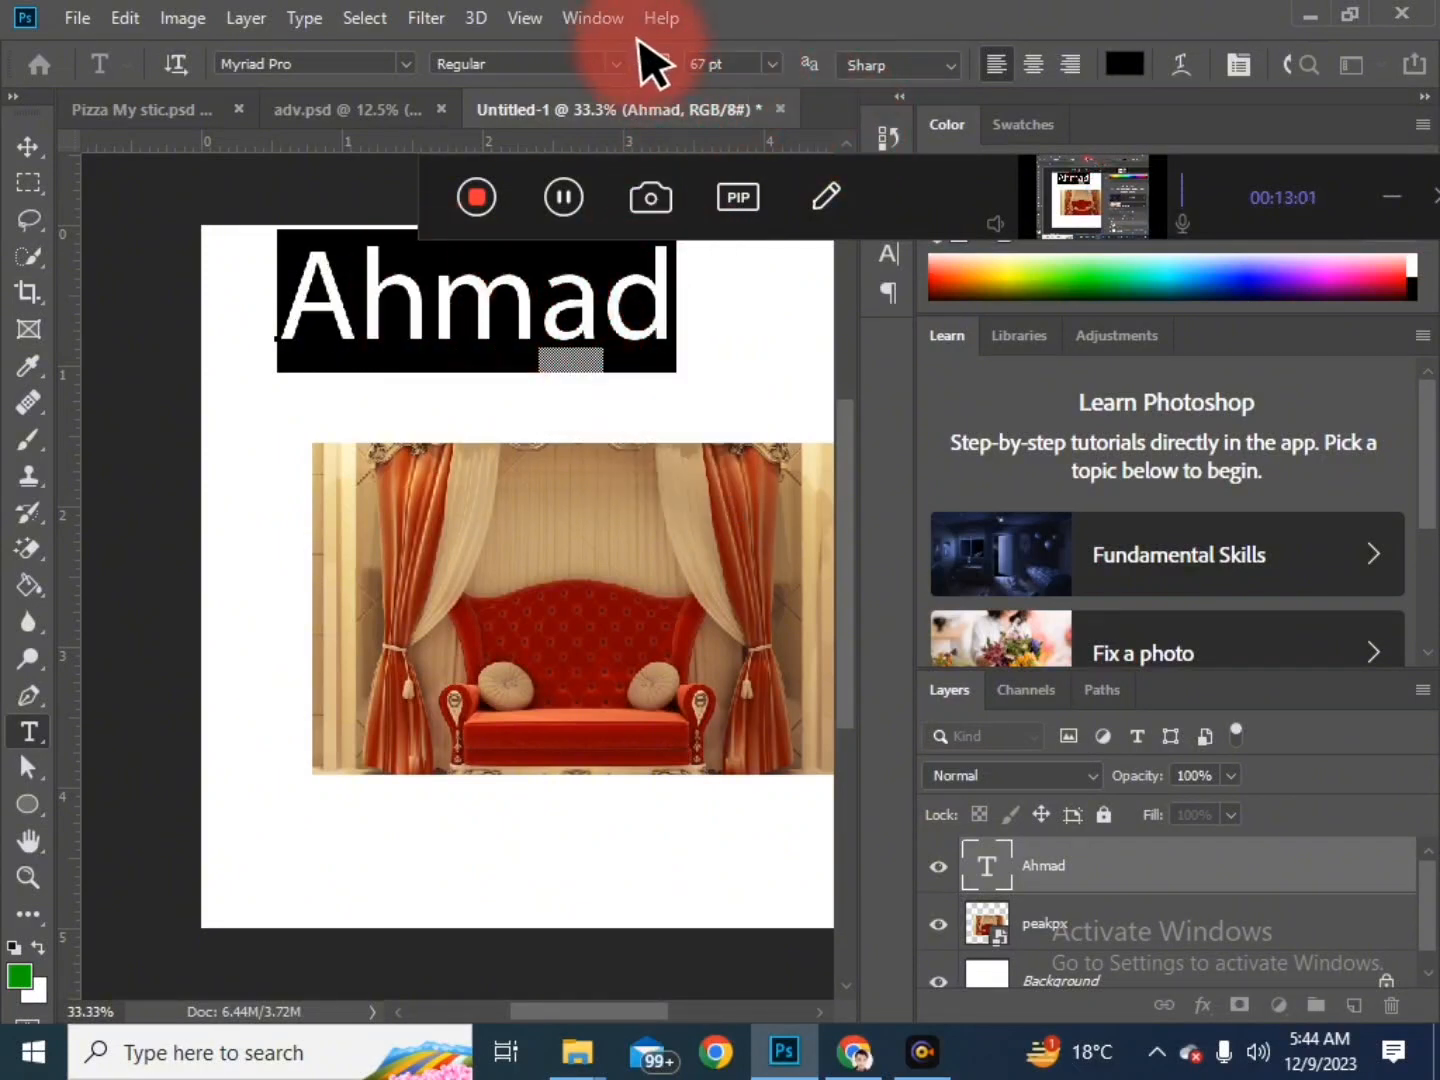
# Step: Set the name's font style to Bold and place the text over the sofa picture
pyautogui.click(610, 63)
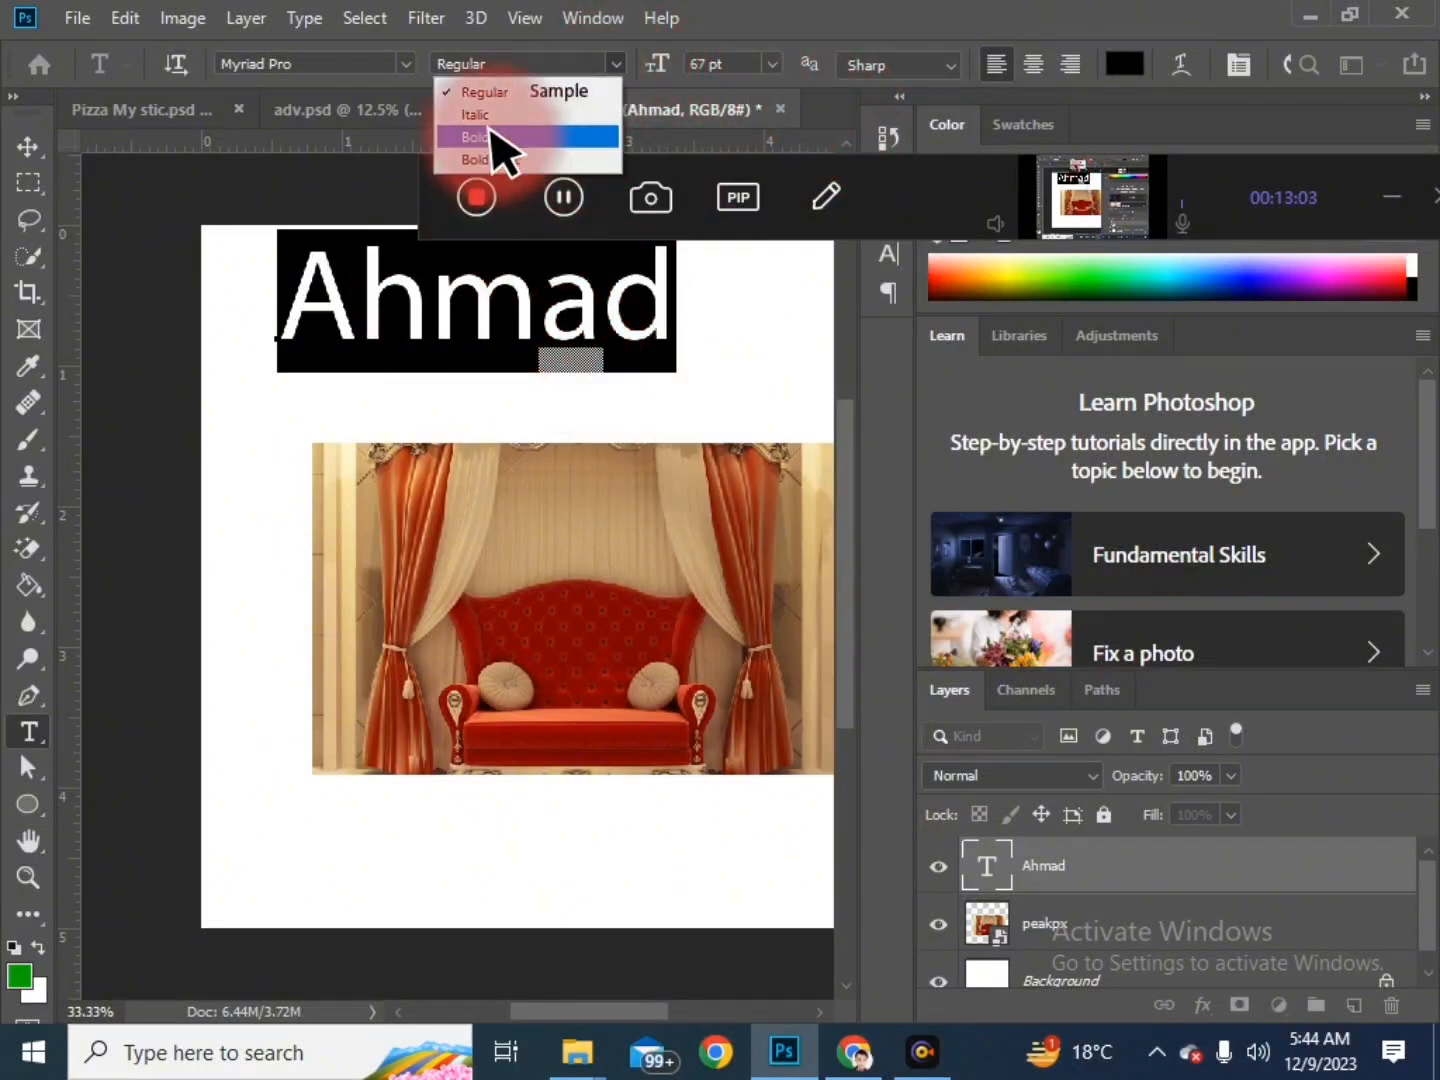
pyautogui.click(496, 136)
pyautogui.moveTo(585, 483); pyautogui.dragTo(681, 796)
pyautogui.press('Escape')
pyautogui.press('v')
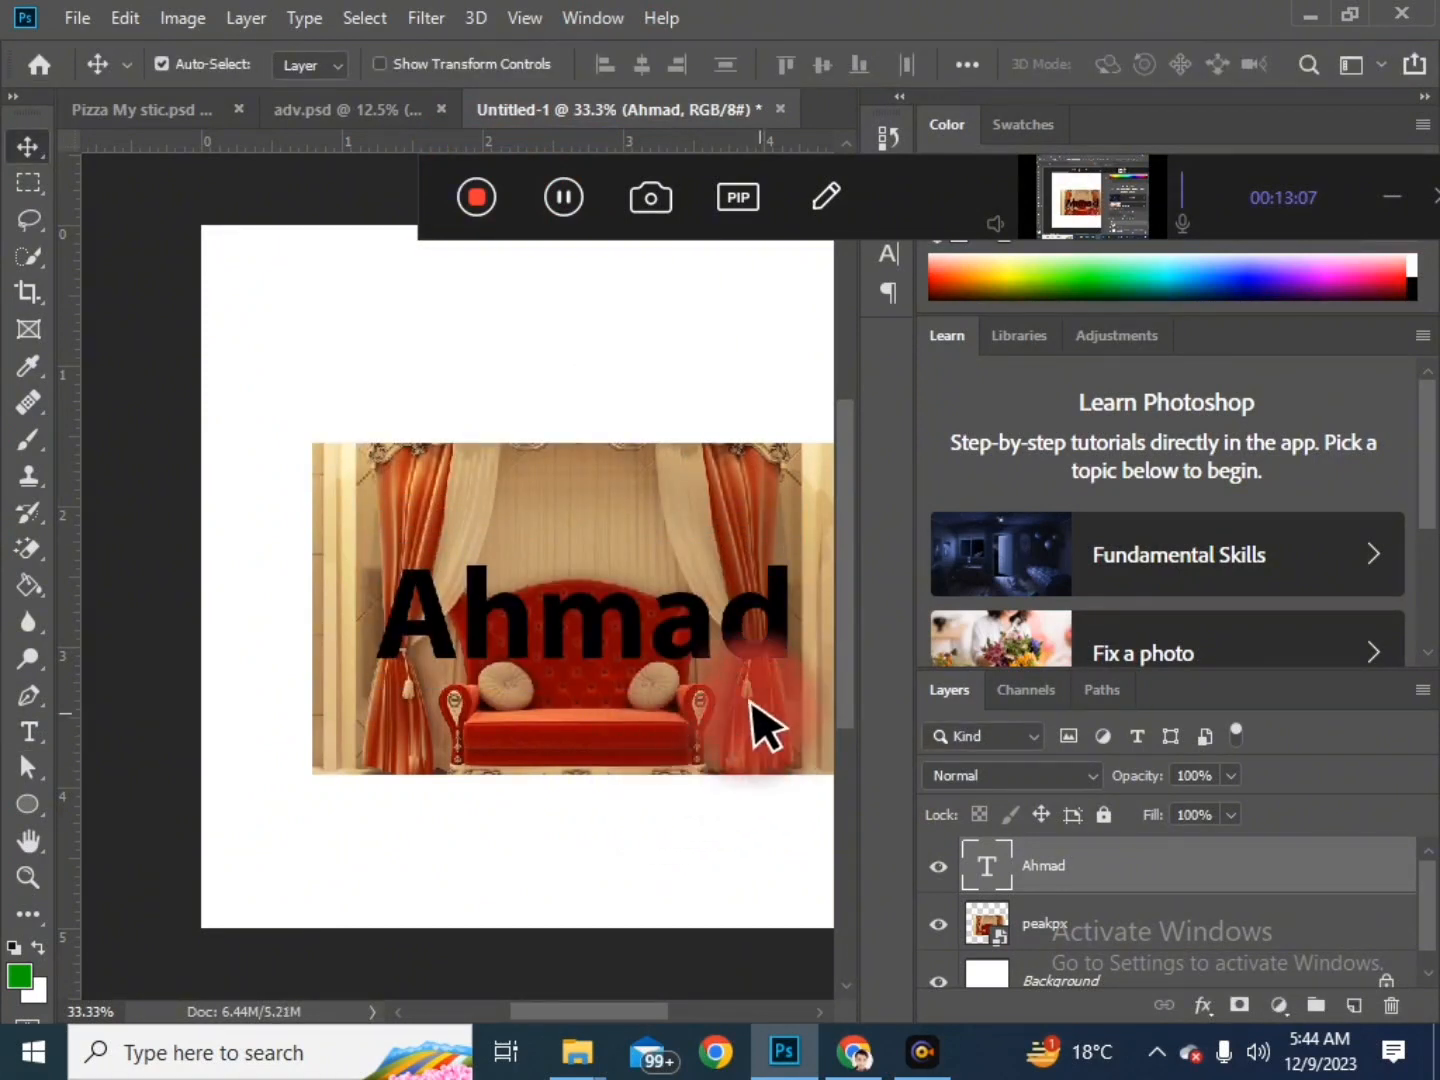
# Step: Scale the sofa picture down to about 3.08 in wide and position it so it spans the whole name
pyautogui.click(599, 570)
pyautogui.moveTo(579, 513); pyautogui.dragTo(536, 481)
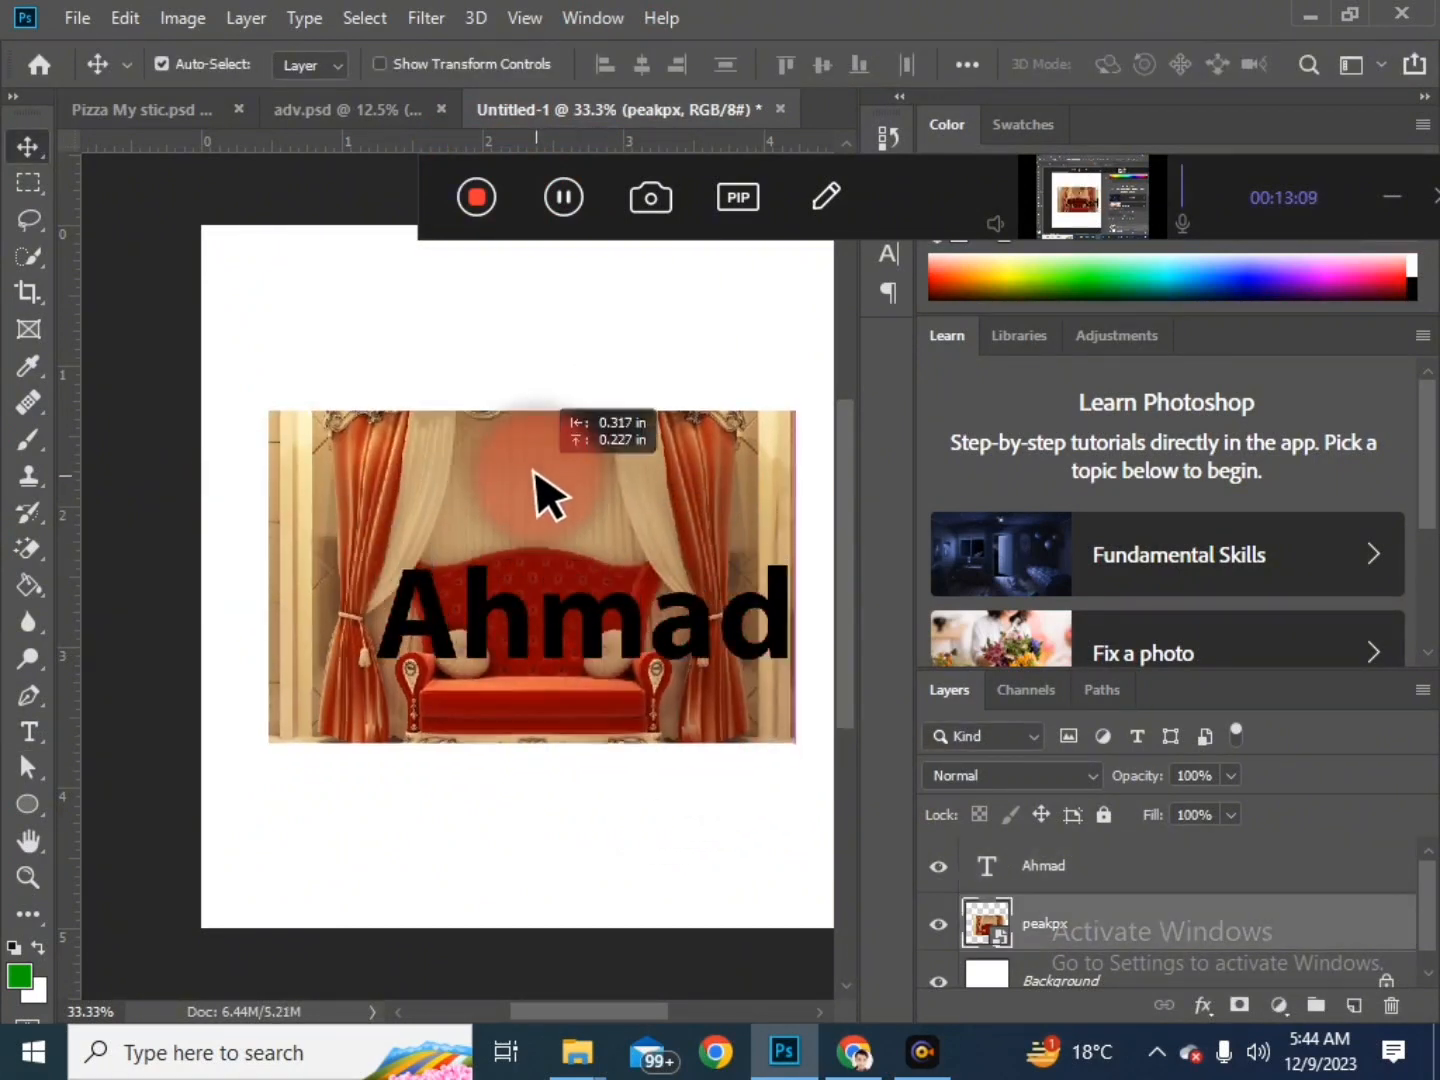
pyautogui.hotkey('ctrl', 't')
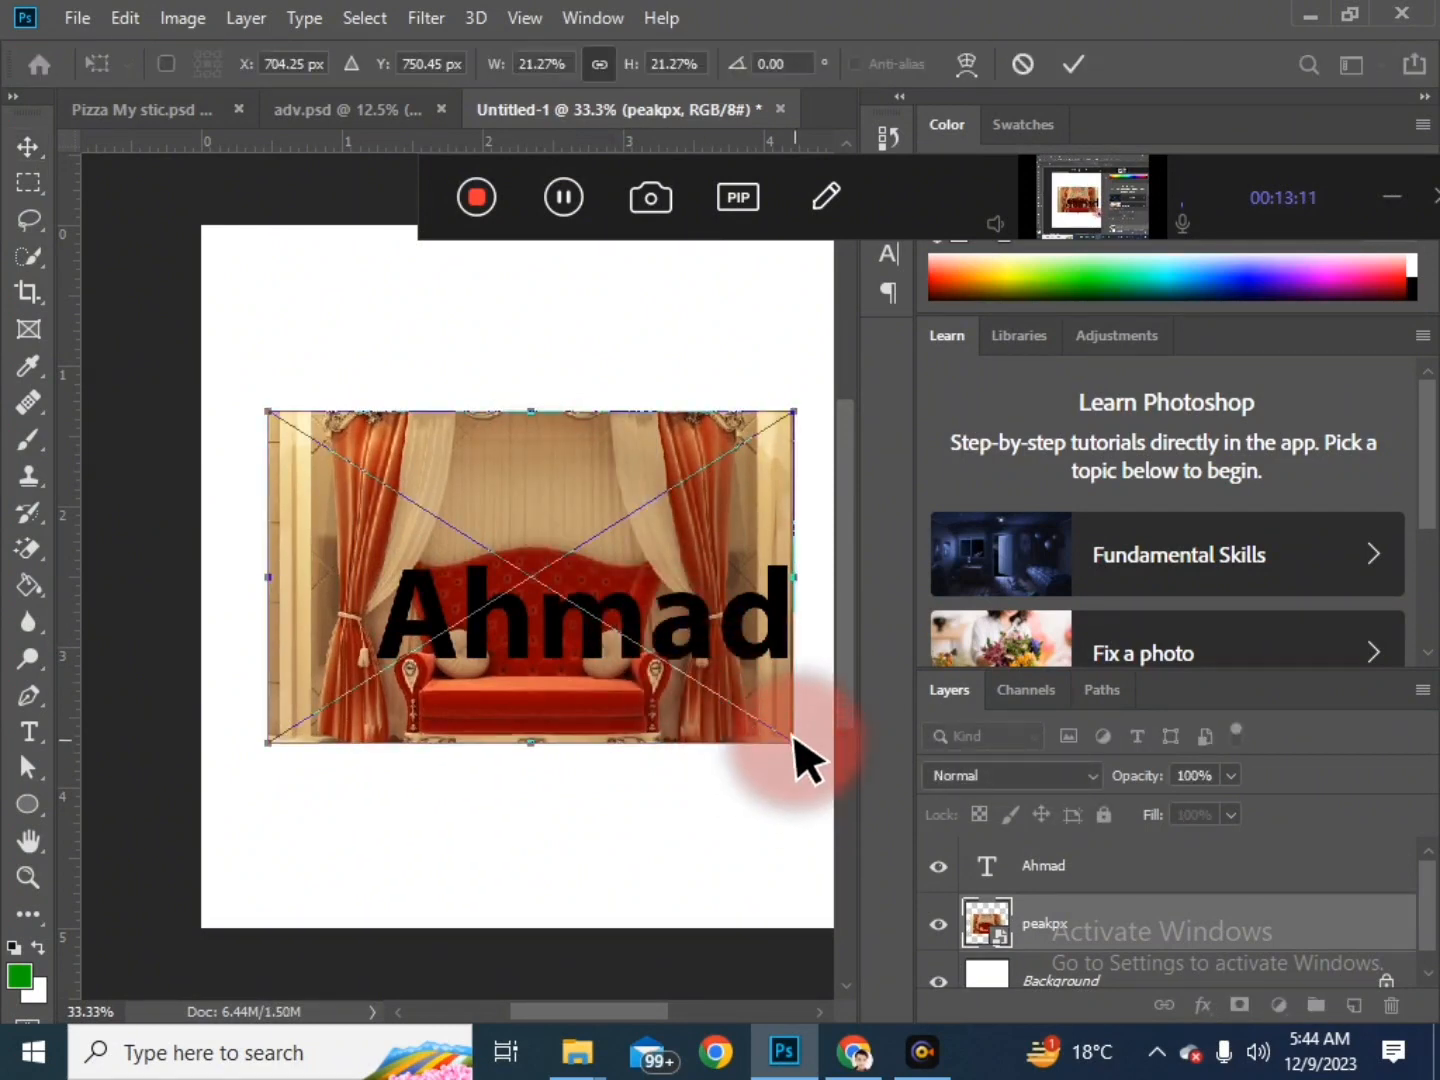
pyautogui.moveTo(793, 736); pyautogui.dragTo(666, 660)
pyautogui.moveTo(557, 510); pyautogui.dragTo(635, 588)
pyautogui.moveTo(386, 736); pyautogui.dragTo(376, 746)
pyautogui.moveTo(615, 637); pyautogui.dragTo(643, 635)
pyautogui.moveTo(391, 716); pyautogui.dragTo(367, 718)
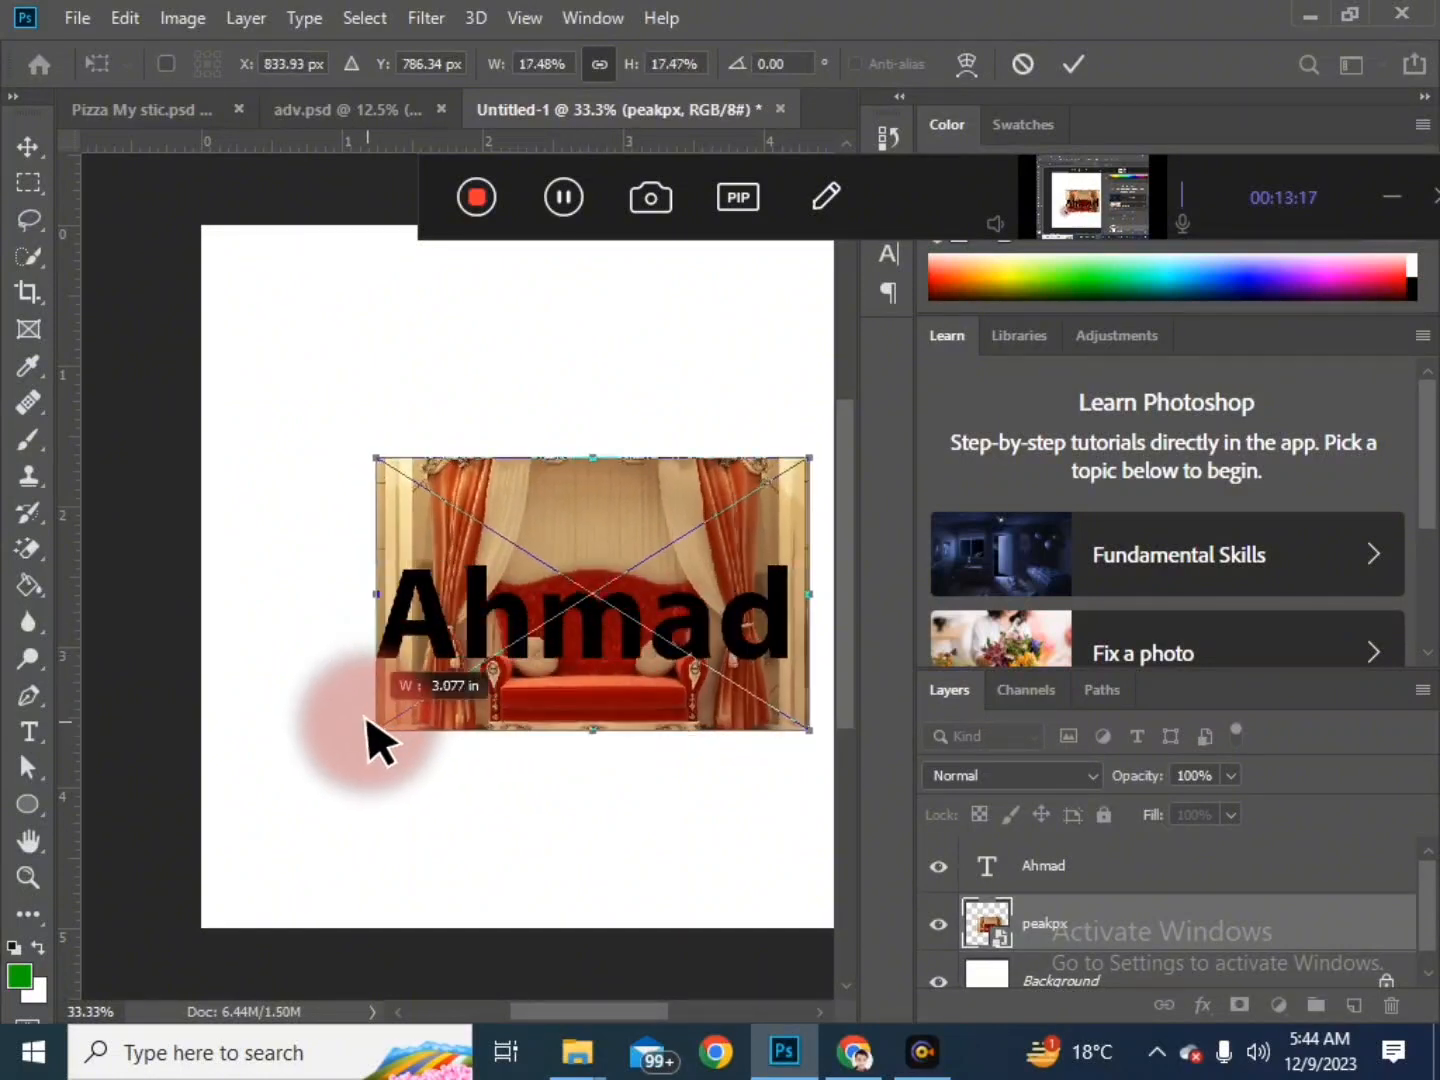
pyautogui.press('Return')
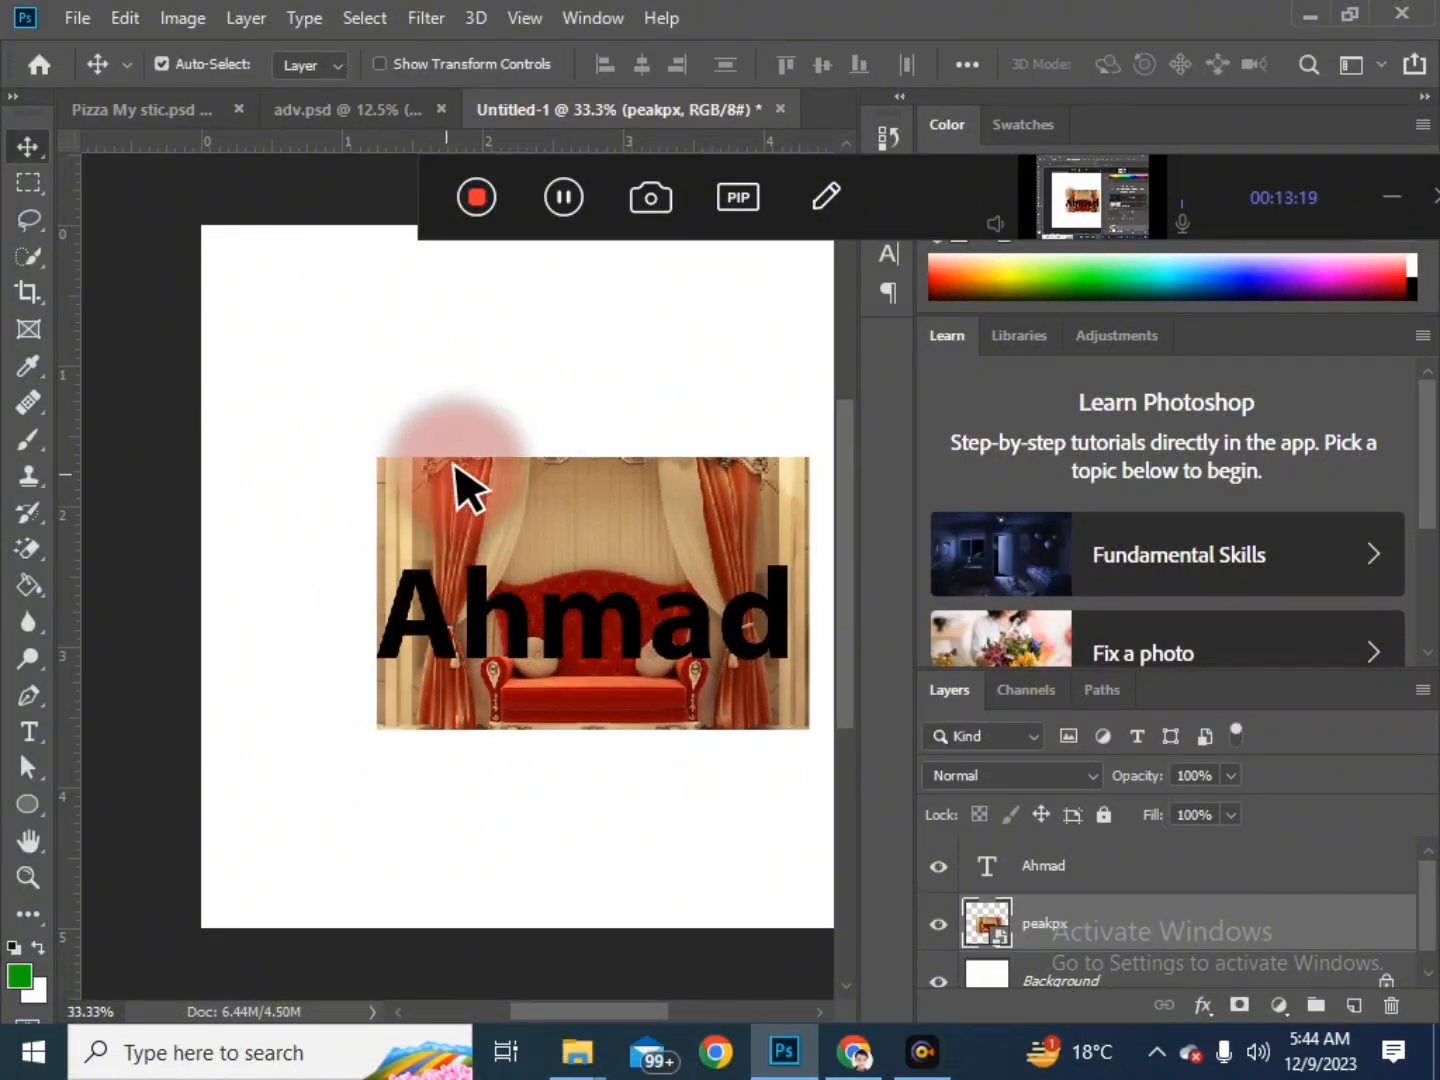
pyautogui.moveTo(497, 516); pyautogui.dragTo(494, 516)
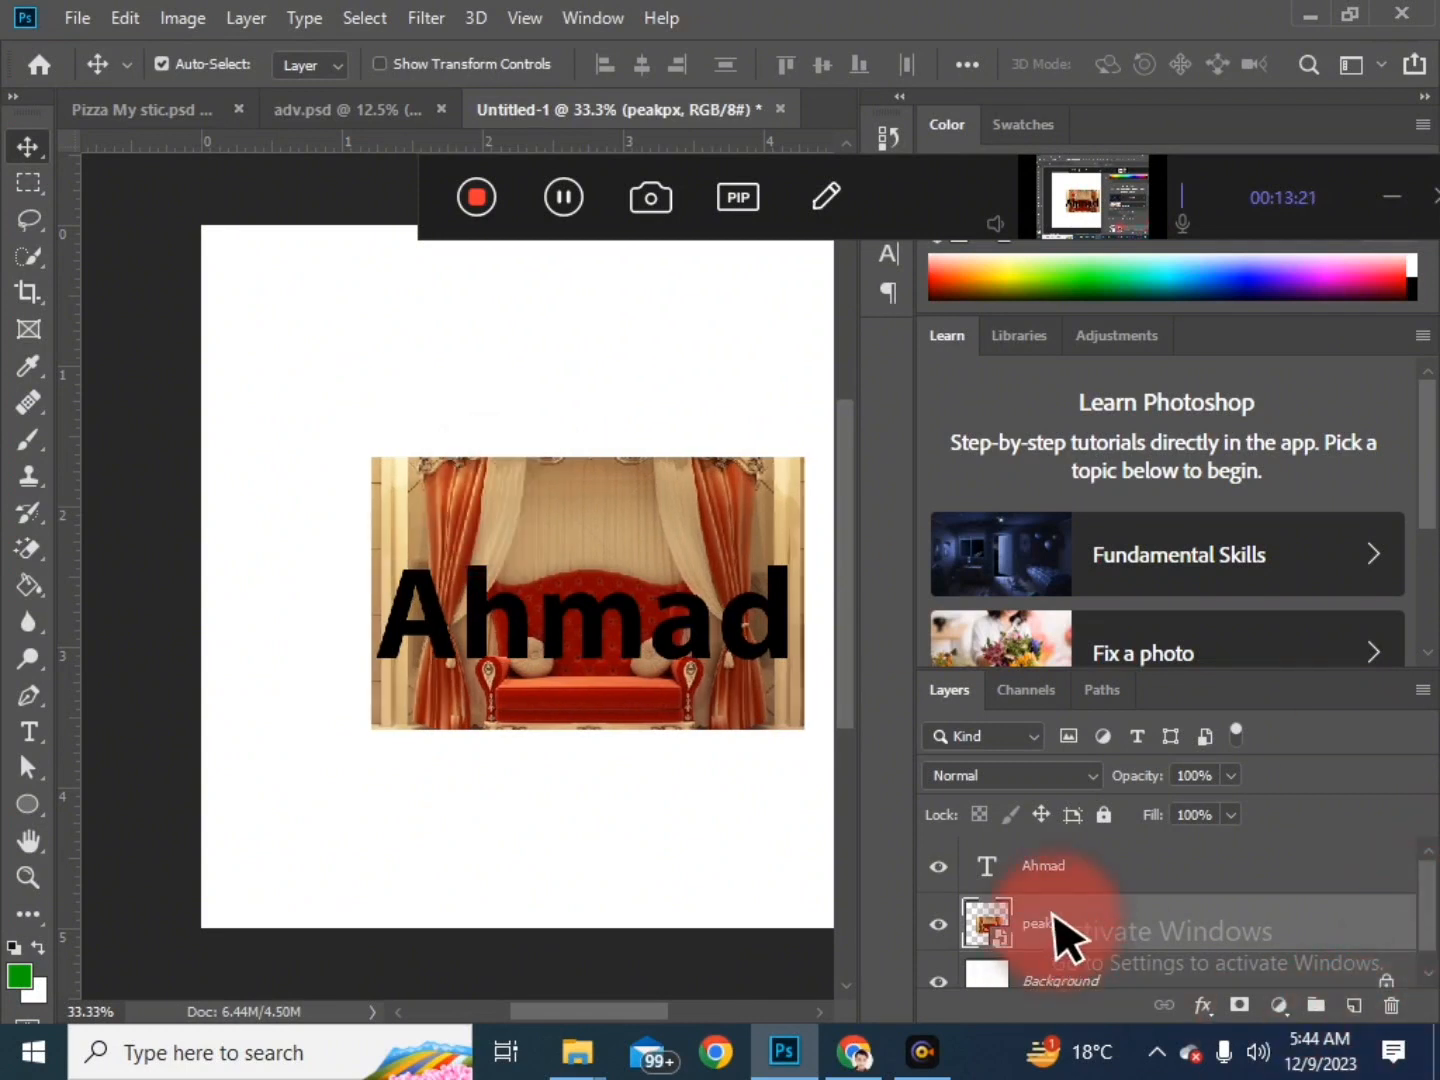
# Step: Move the peakpx picture layer above the name's text layer and clip it to the text at 100% opacity
pyautogui.click(1129, 885)
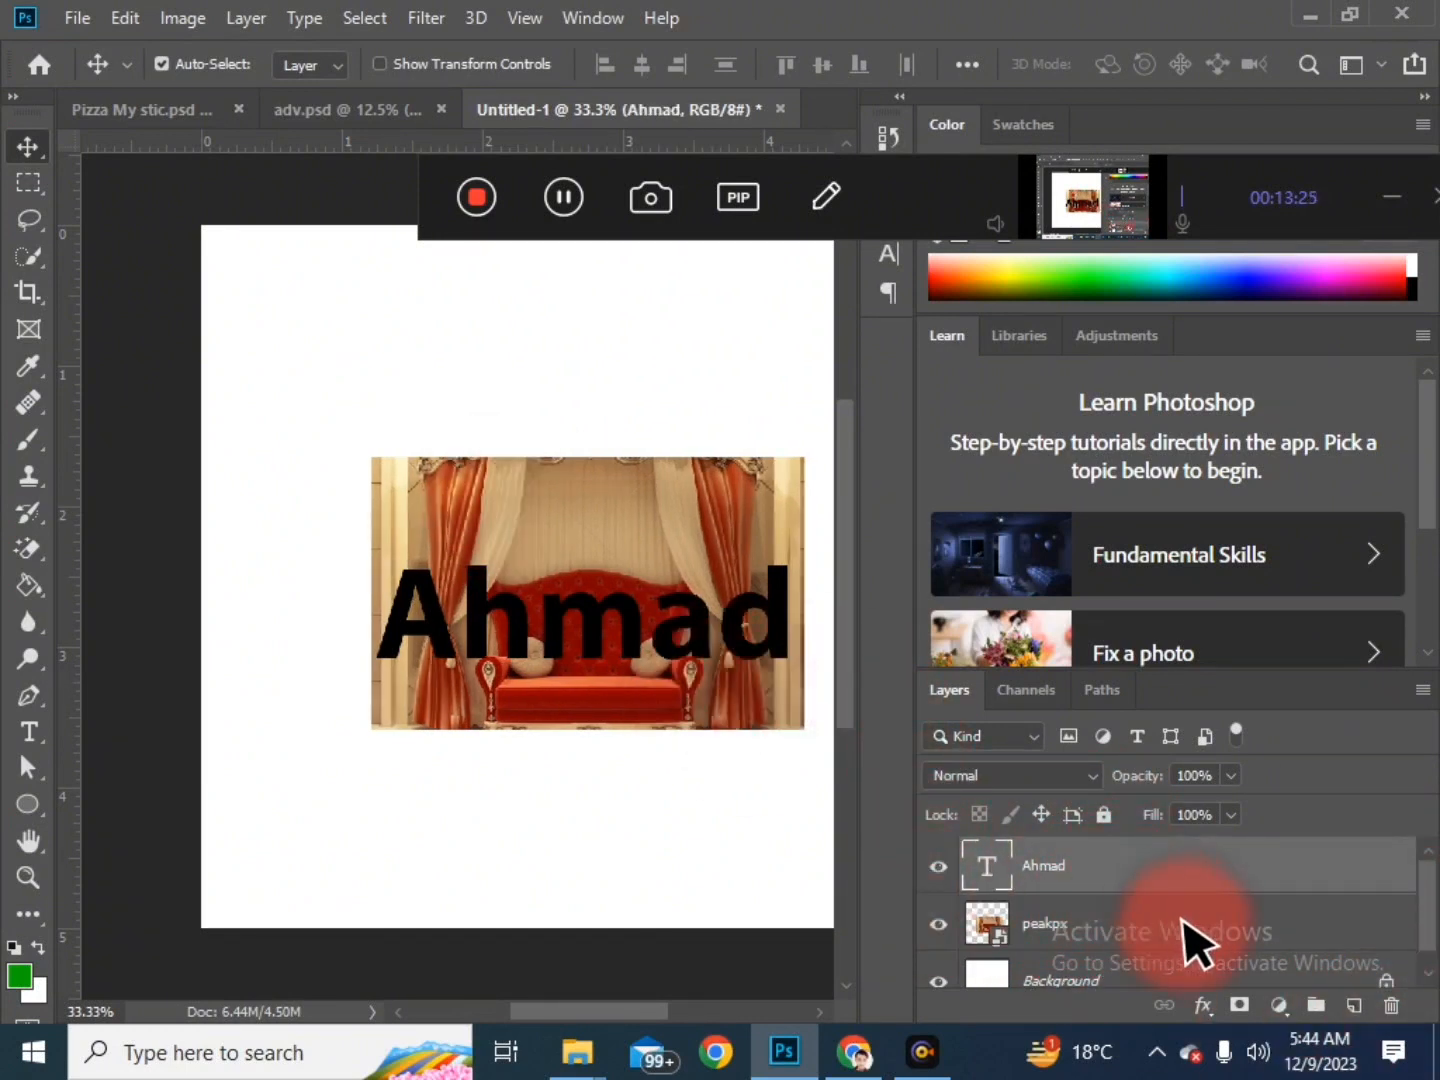
pyautogui.moveTo(1195, 945); pyautogui.dragTo(1184, 874)
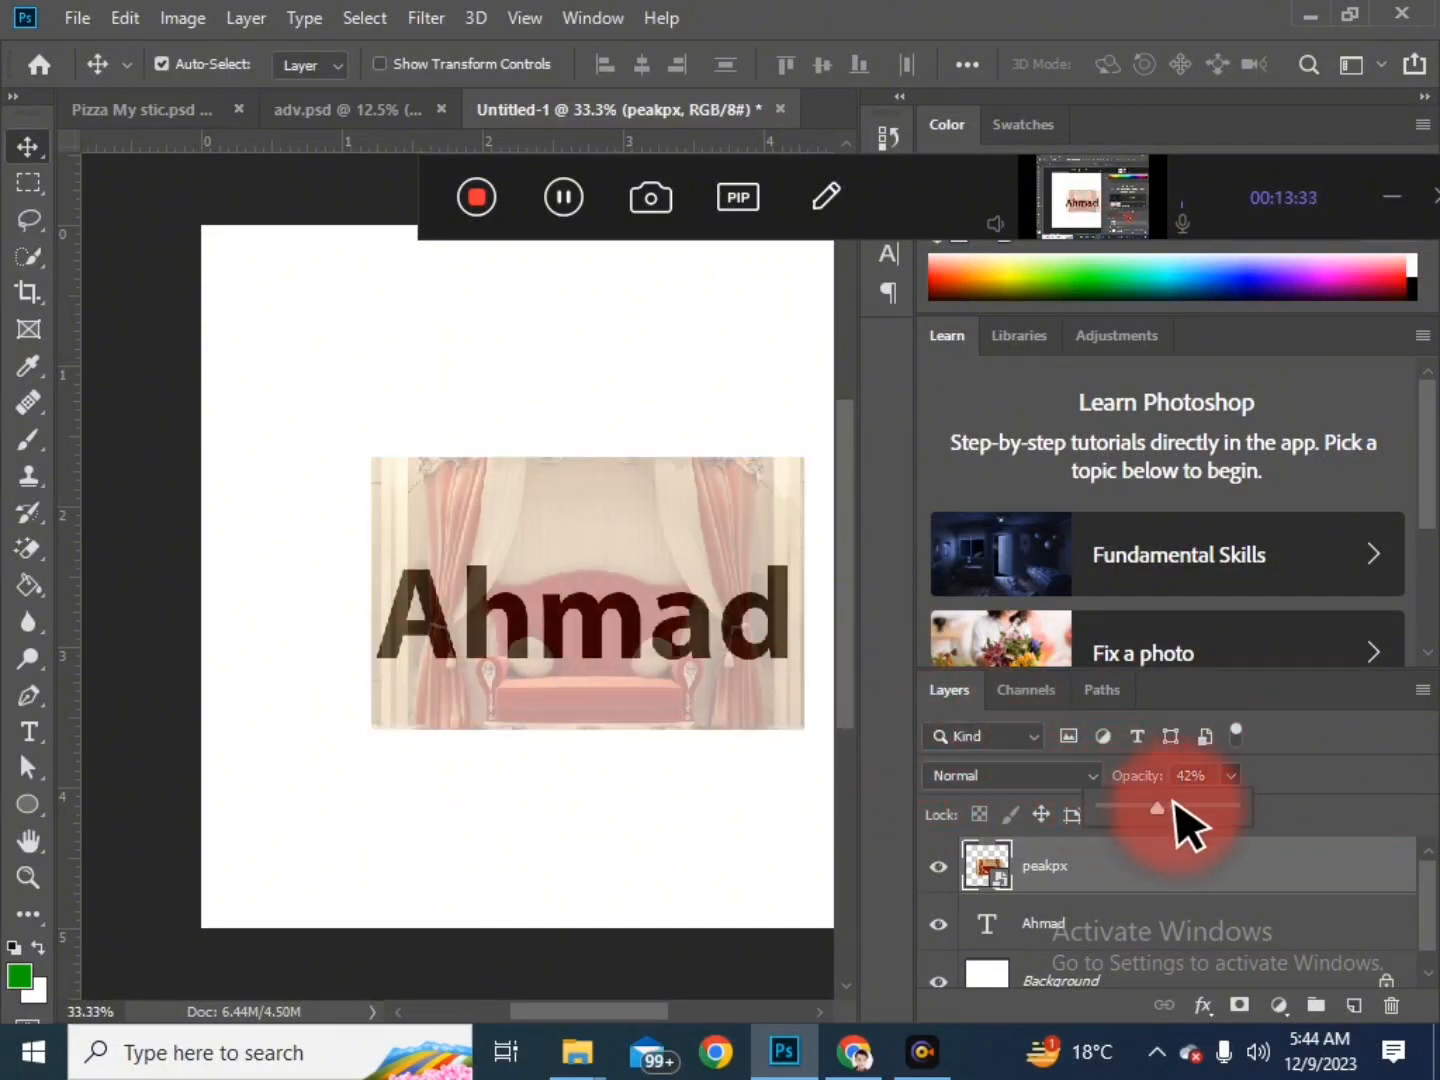
pyautogui.moveTo(1160, 806); pyautogui.dragTo(1305, 805)
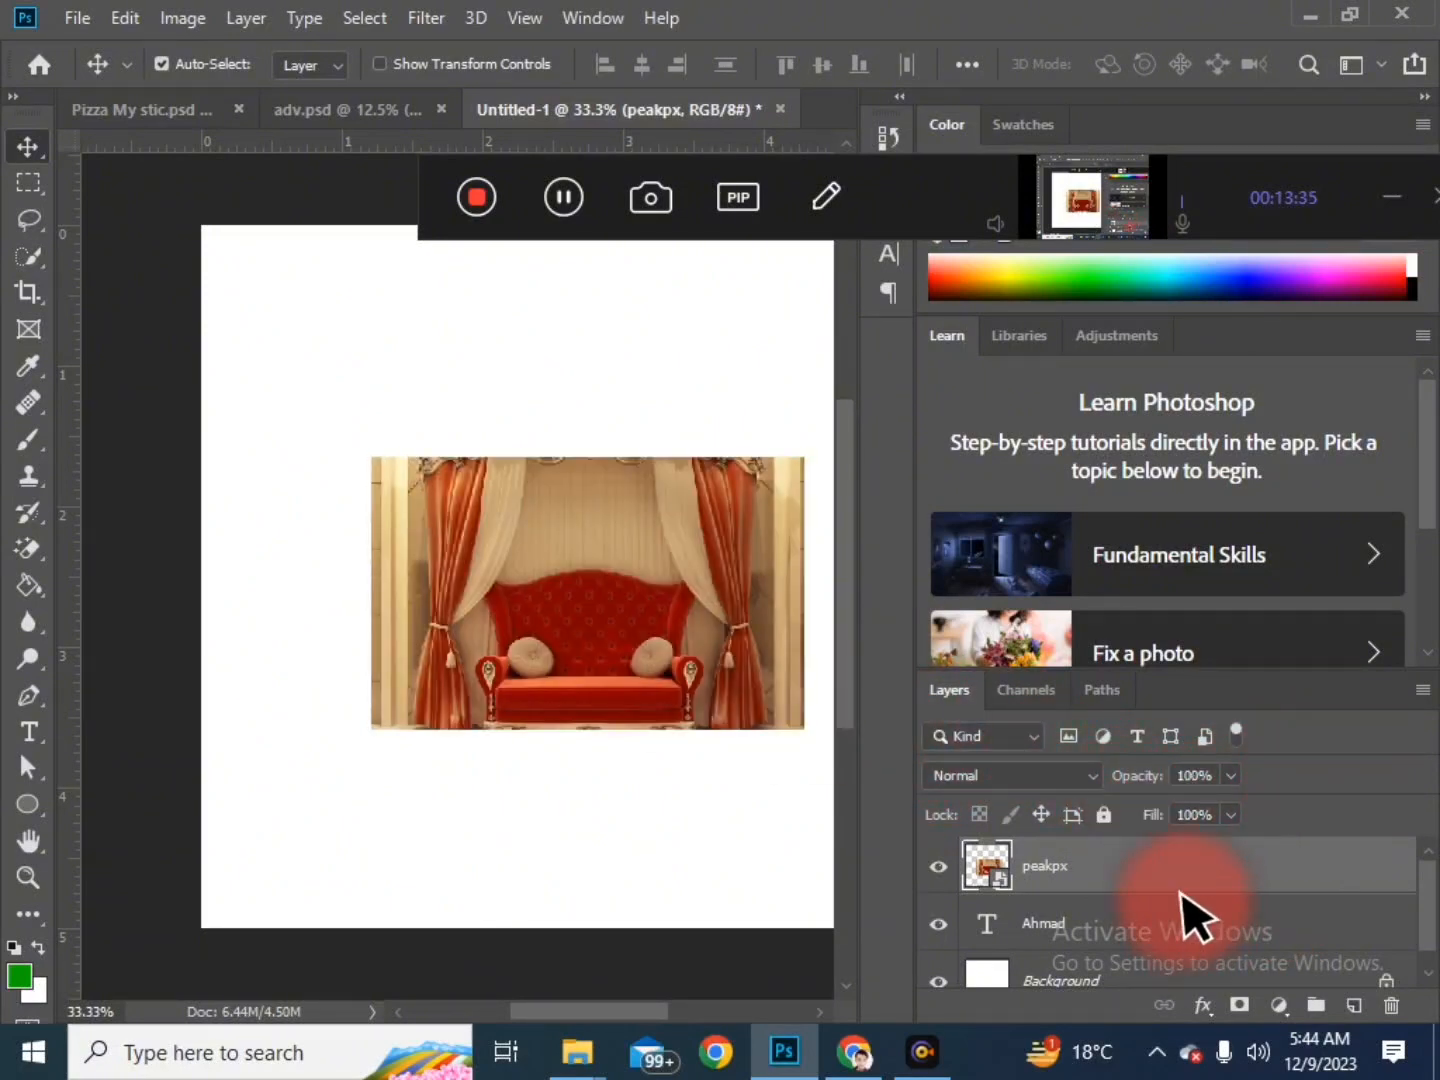
pyautogui.rightClick(1190, 862)
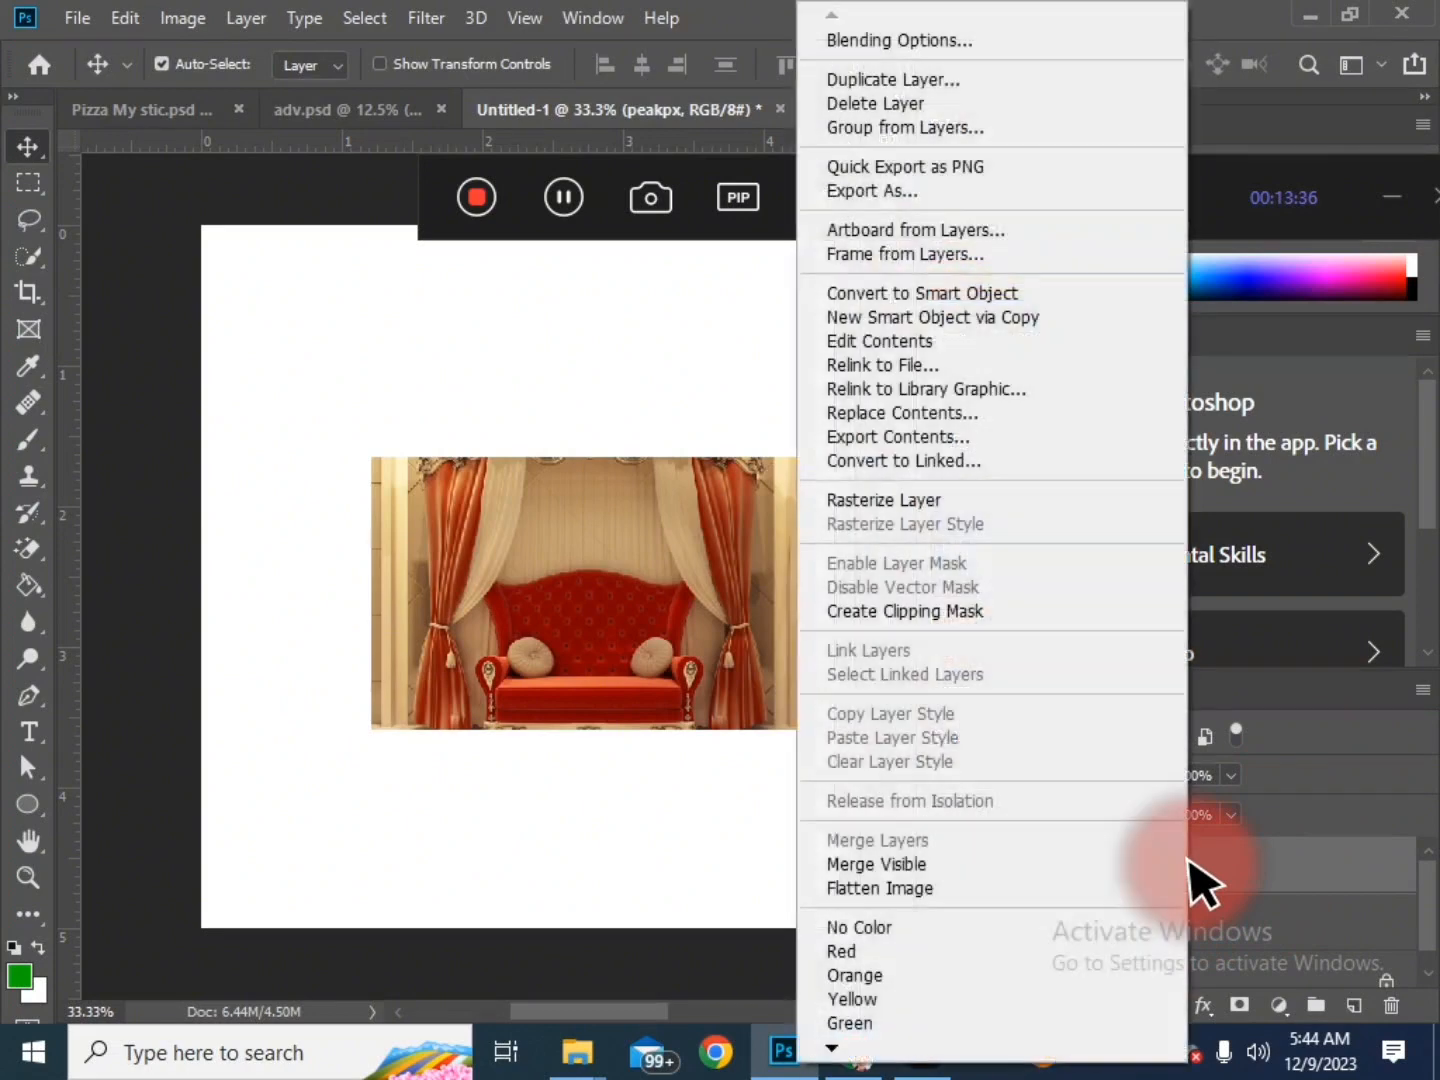
pyautogui.click(940, 610)
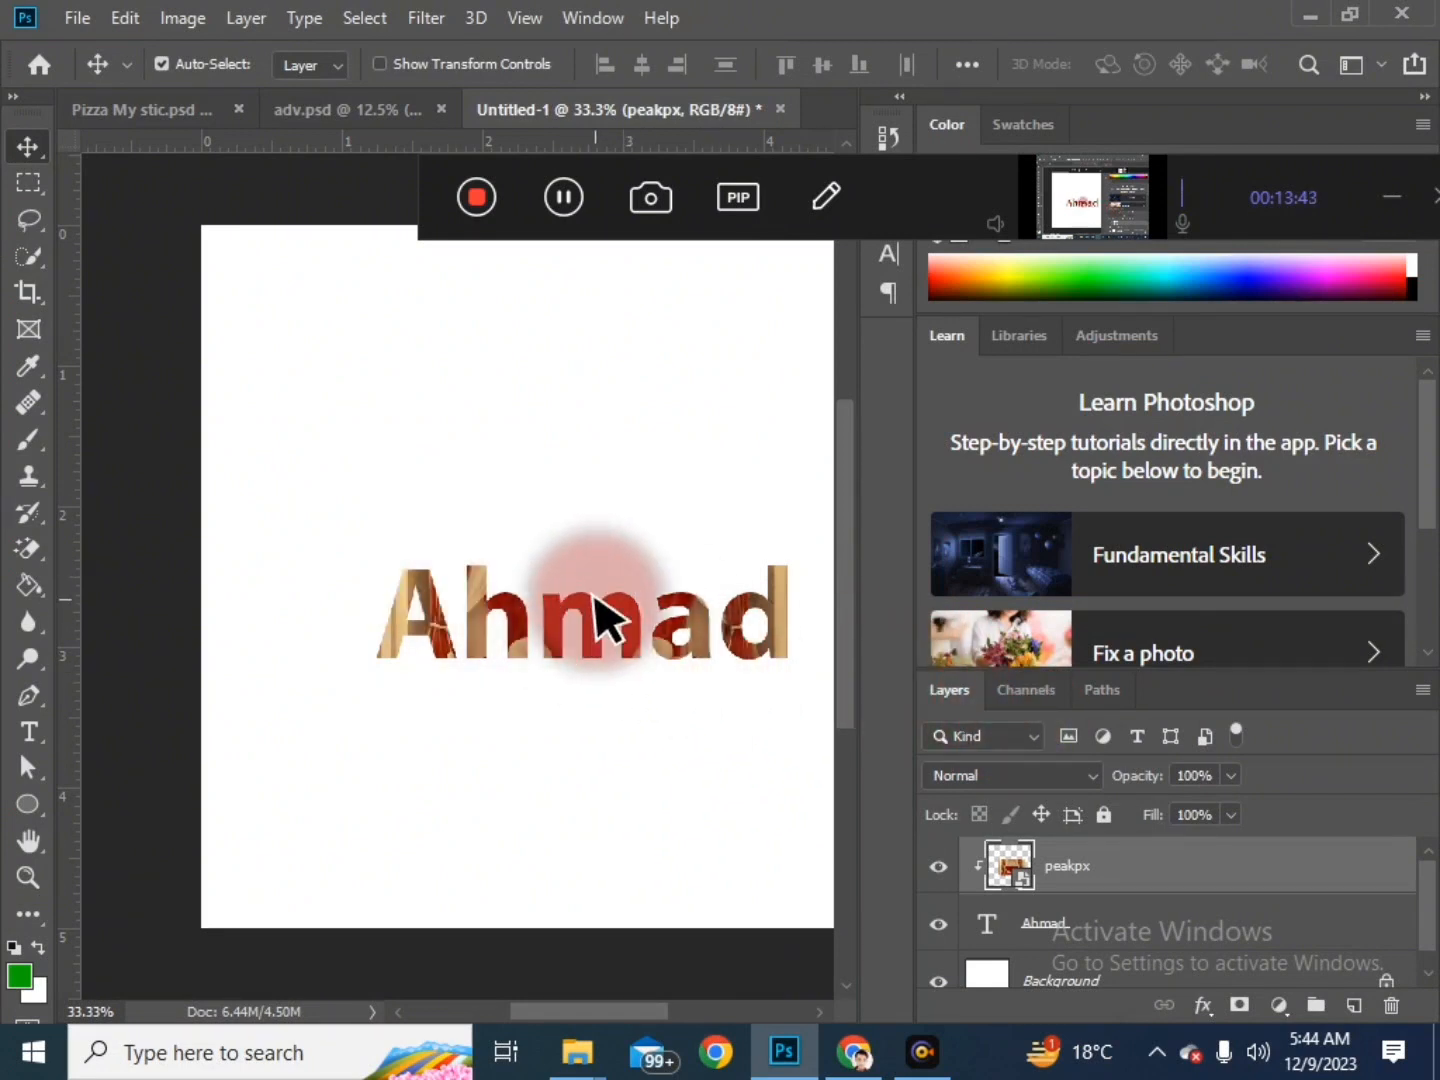
pyautogui.click(1094, 928)
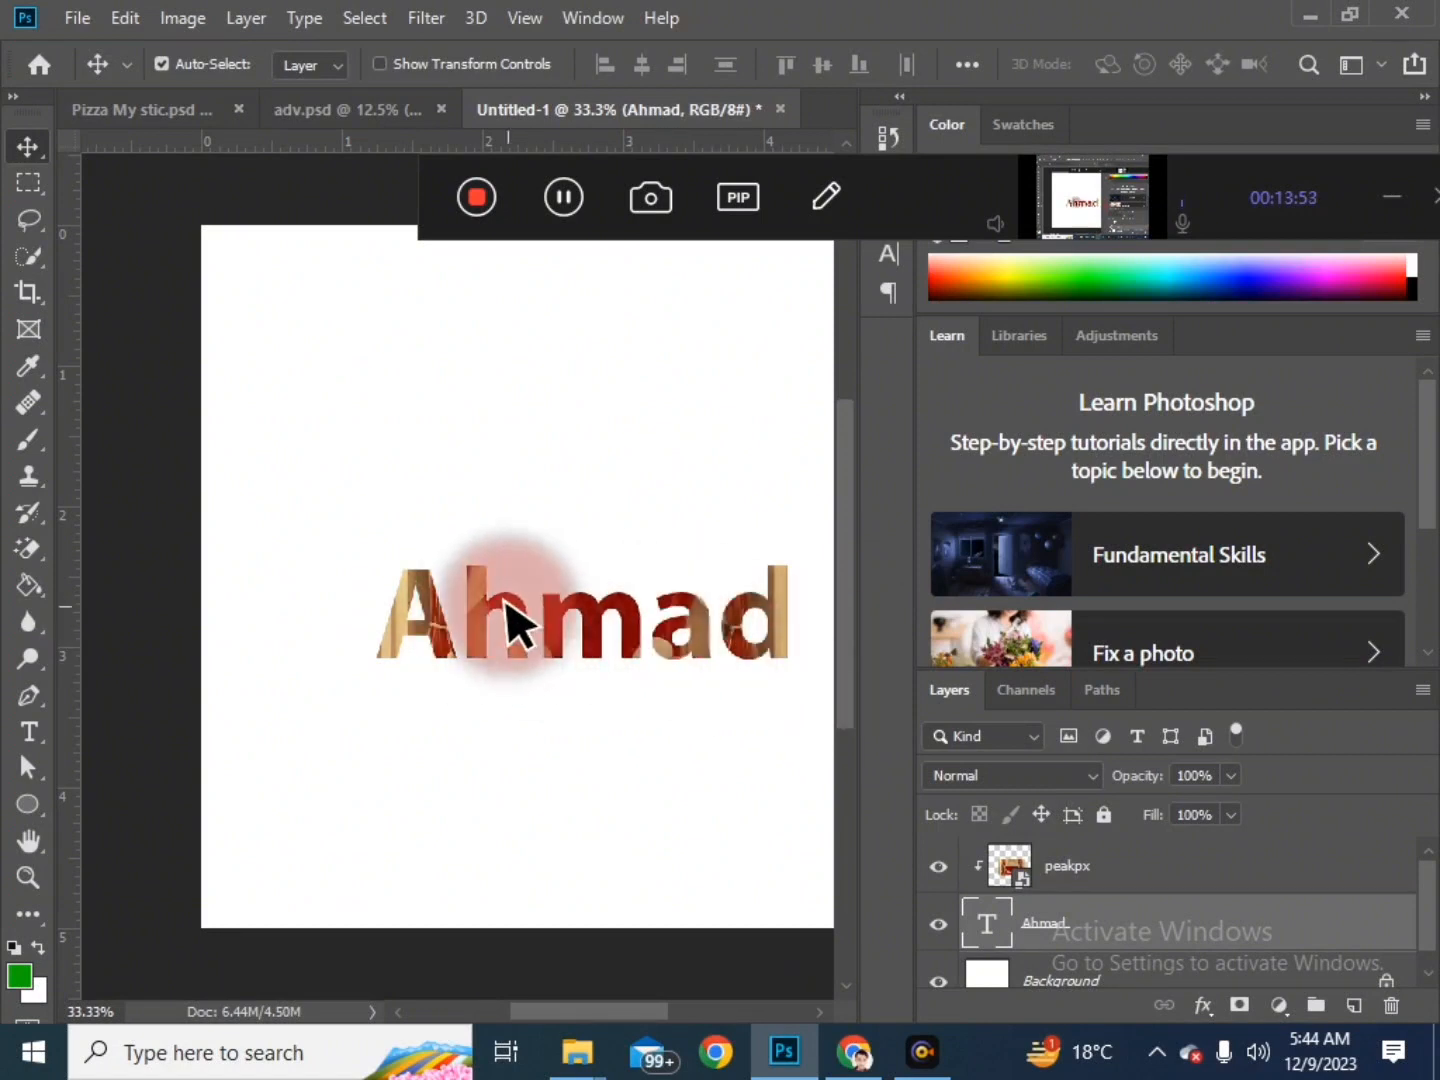
pyautogui.click(640, 630)
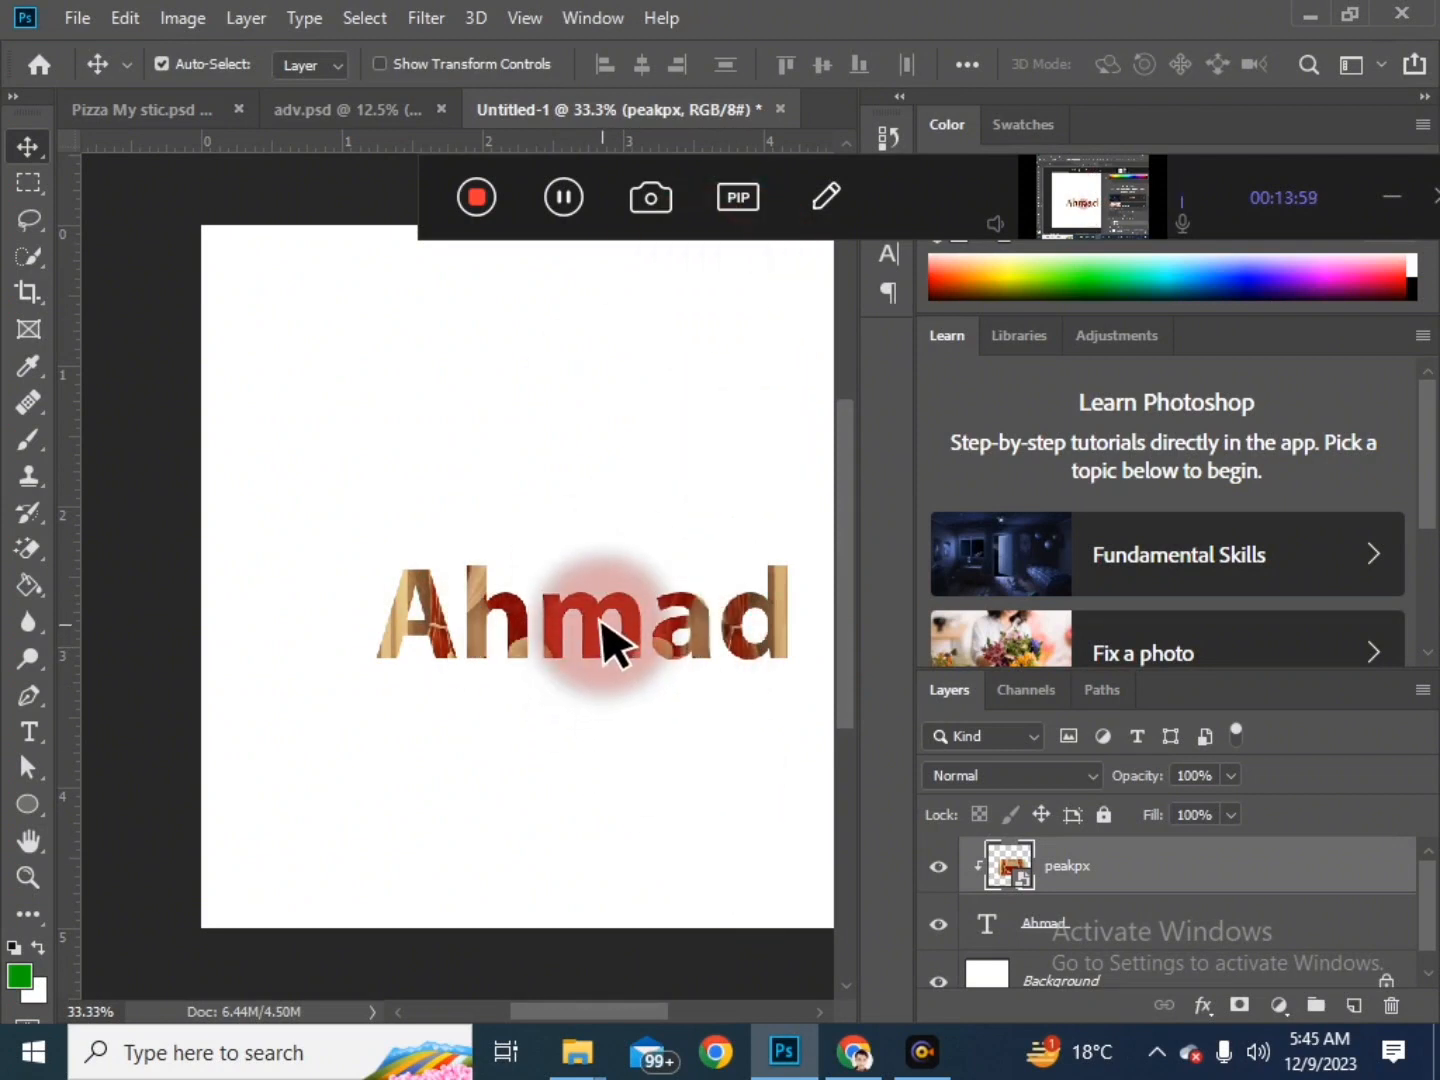
pyautogui.click(1075, 931)
pyautogui.click(644, 612)
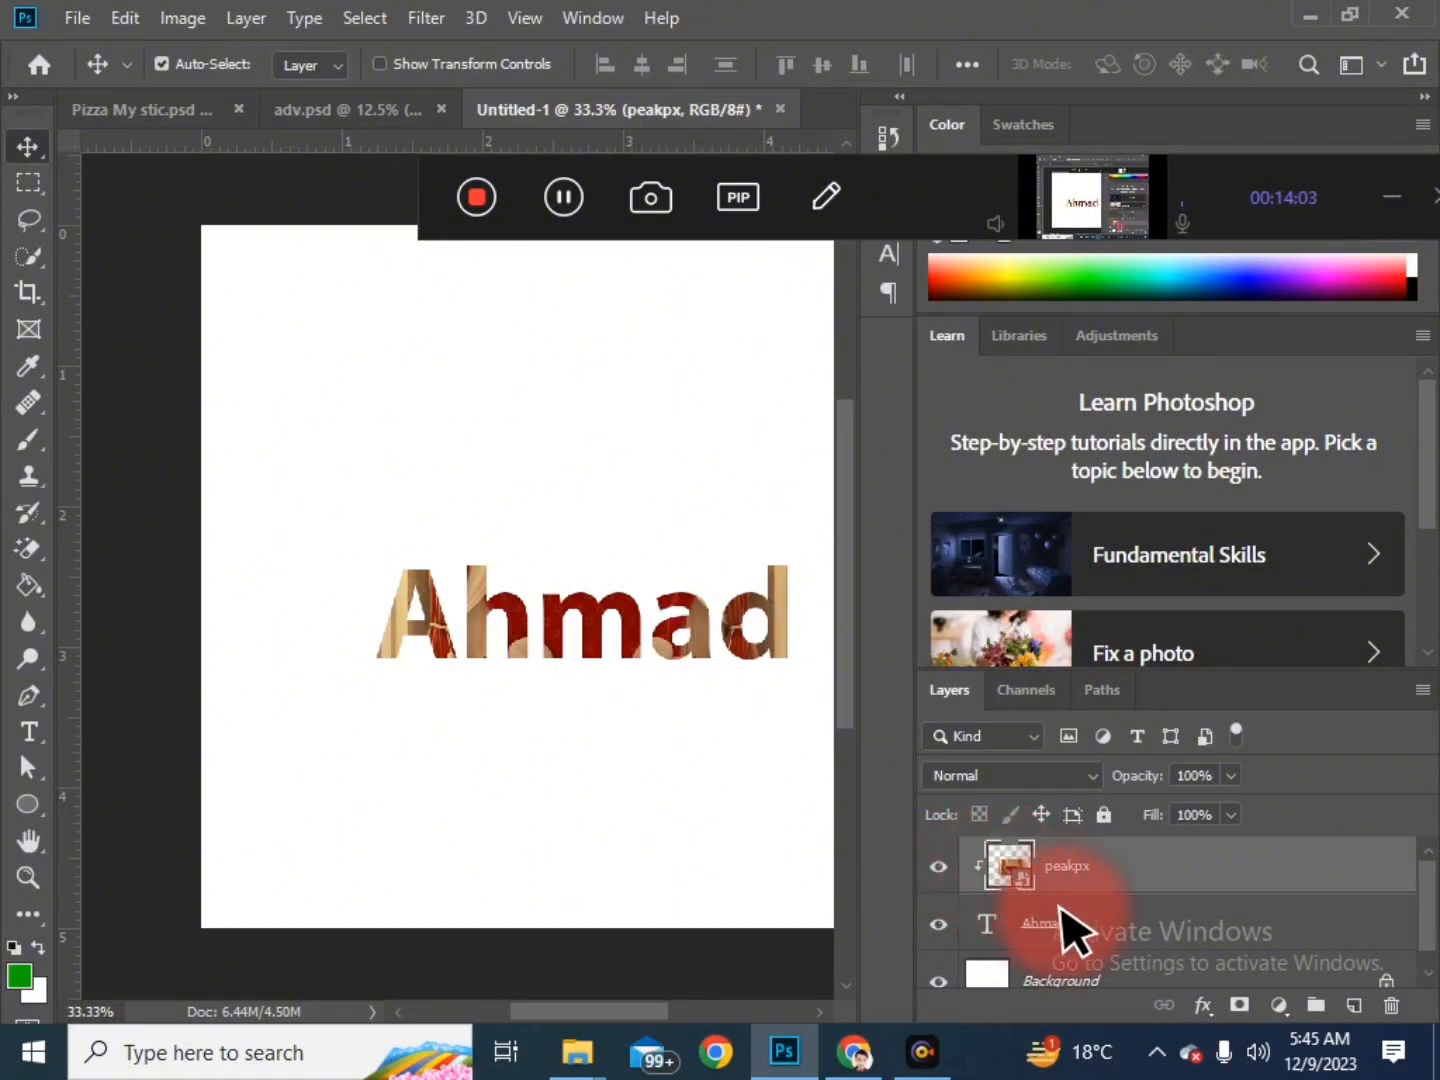
# Step: Select the whole name in the text layer for editing and tighten its tracking to -80
pyautogui.click(1076, 930)
pyautogui.press('t')
pyautogui.click(611, 630)
pyautogui.hotkey('ctrl', 'a')
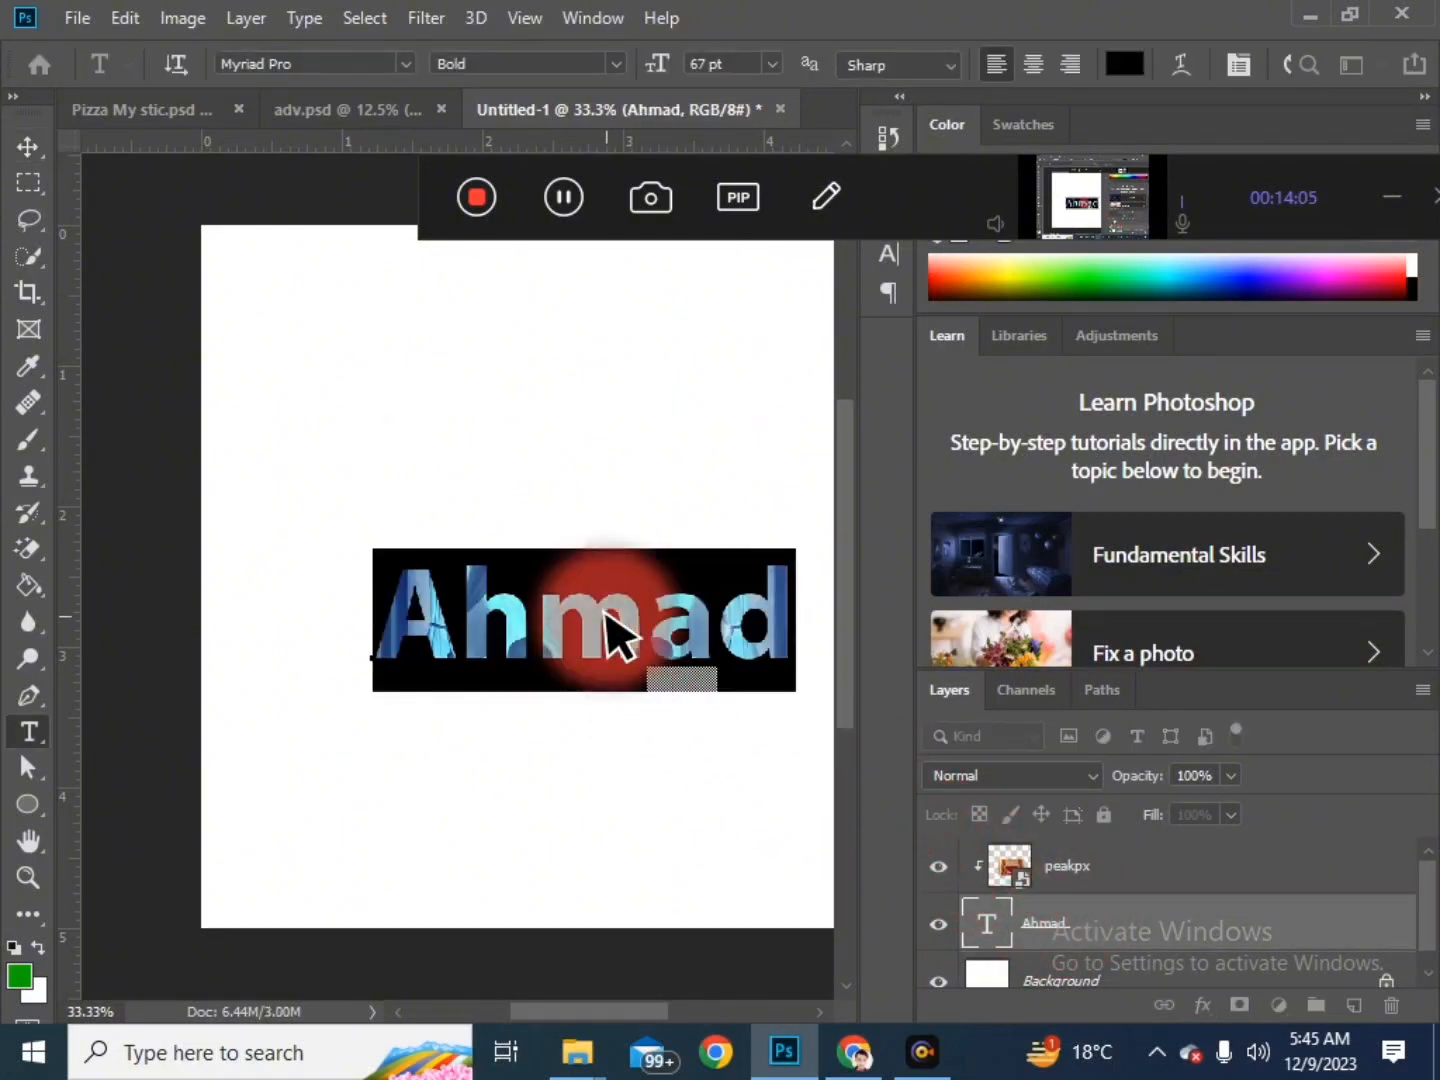
pyautogui.click(888, 256)
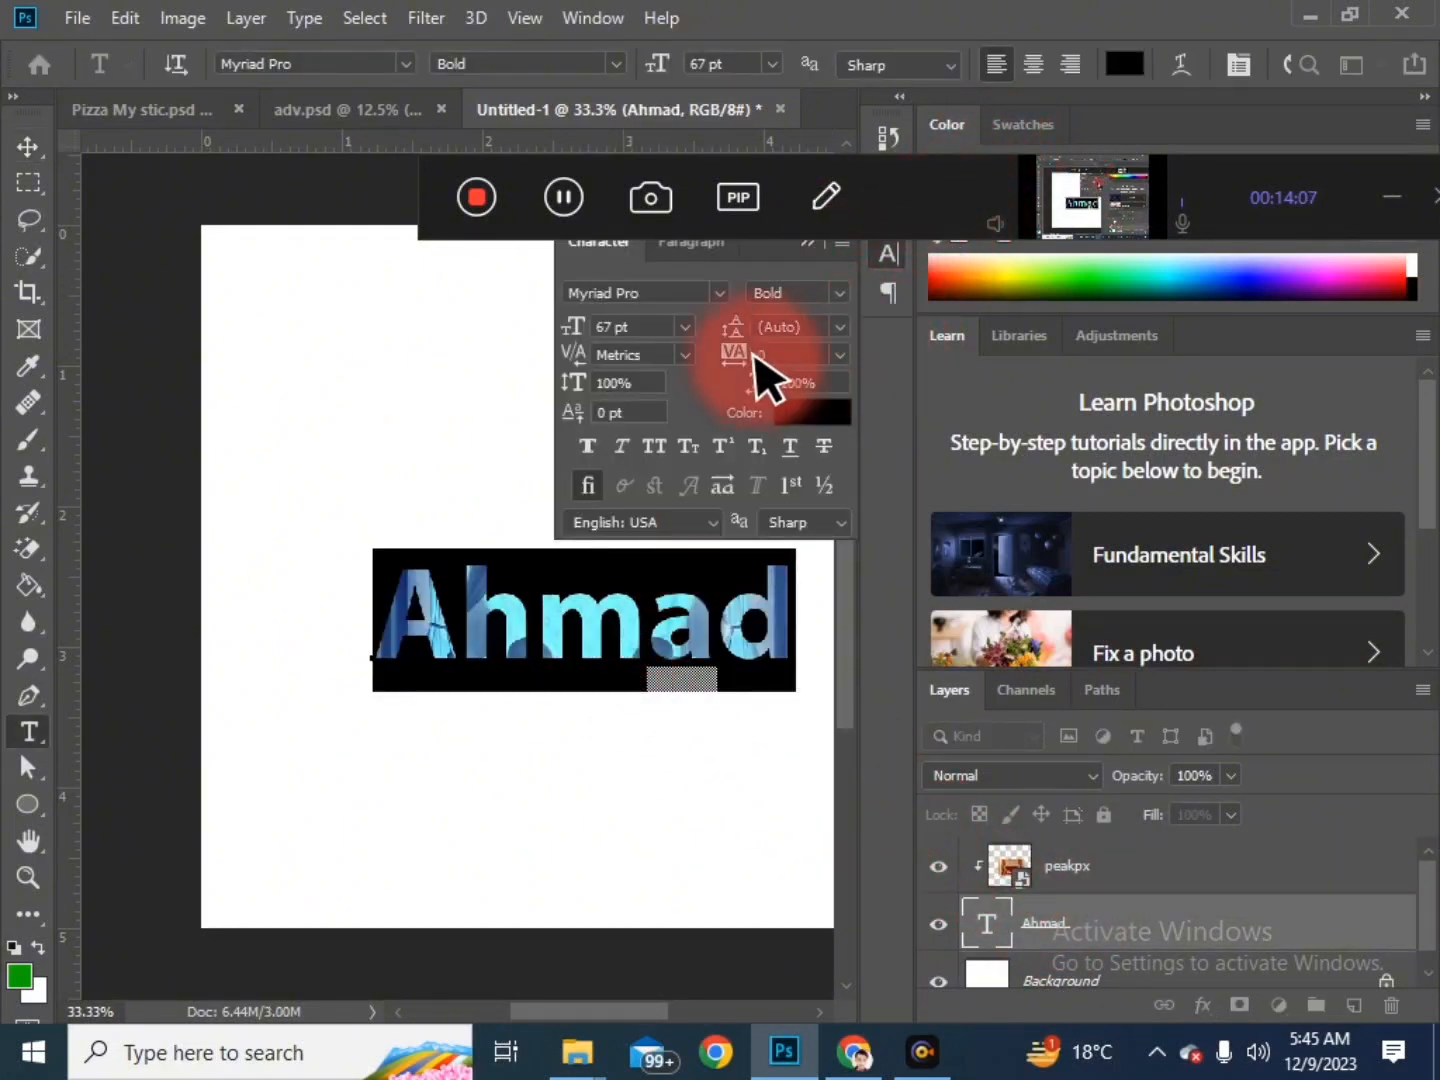
pyautogui.moveTo(721, 347); pyautogui.dragTo(718, 350)
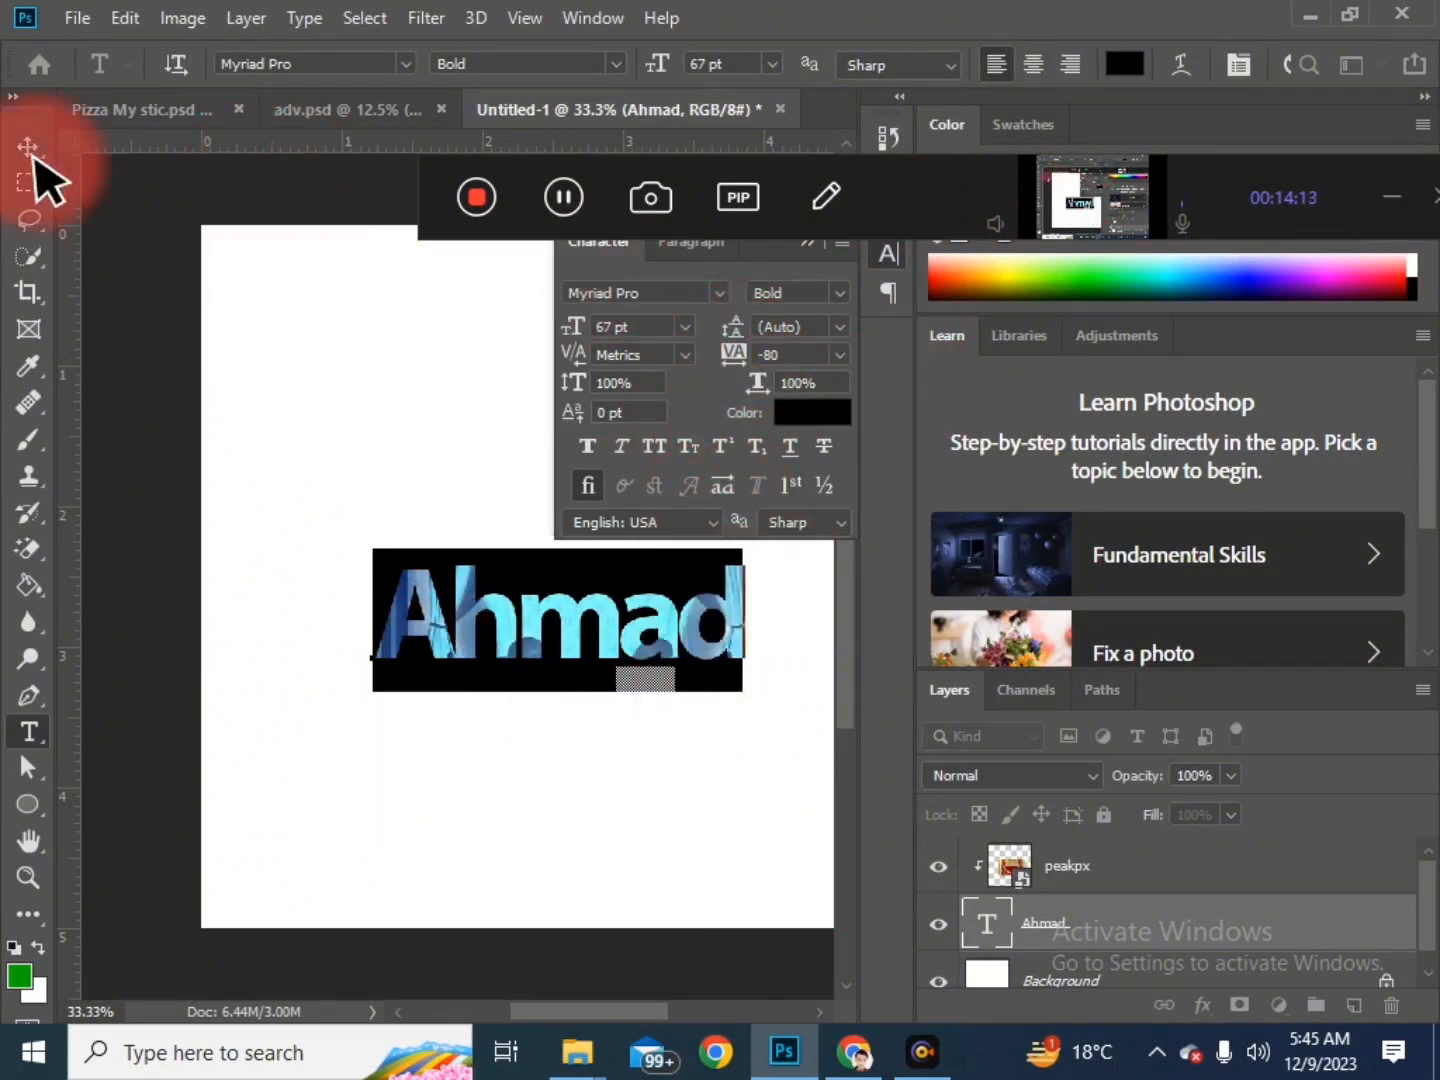
pyautogui.click(577, 645)
pyautogui.doubleClick(685, 590)
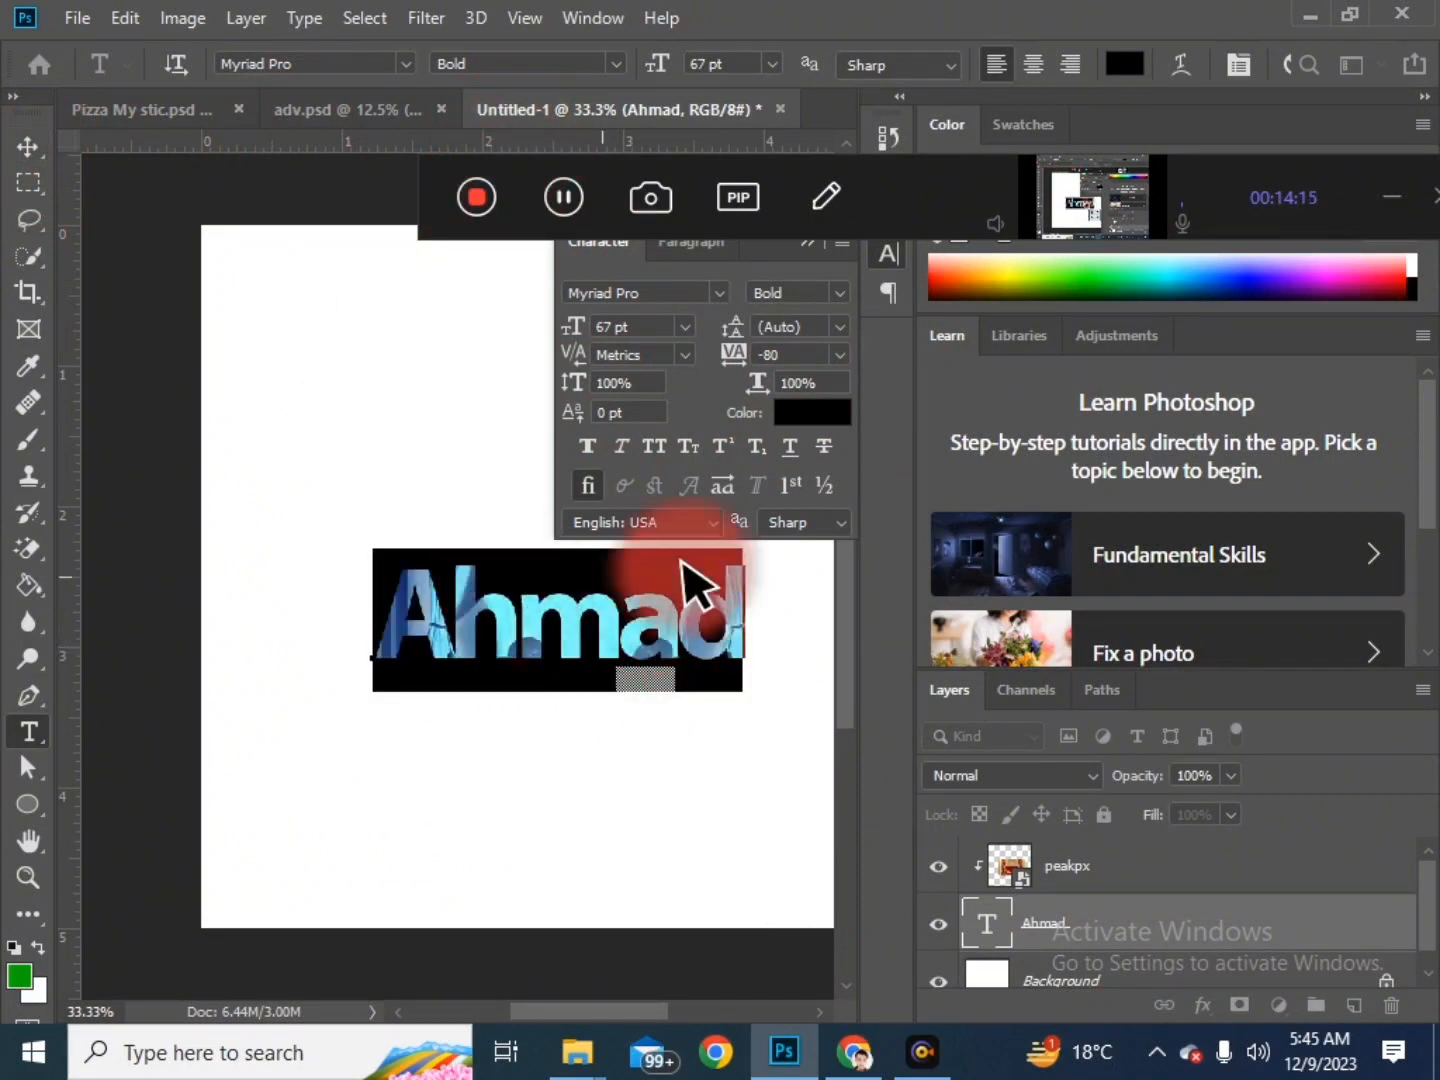
pyautogui.click(842, 240)
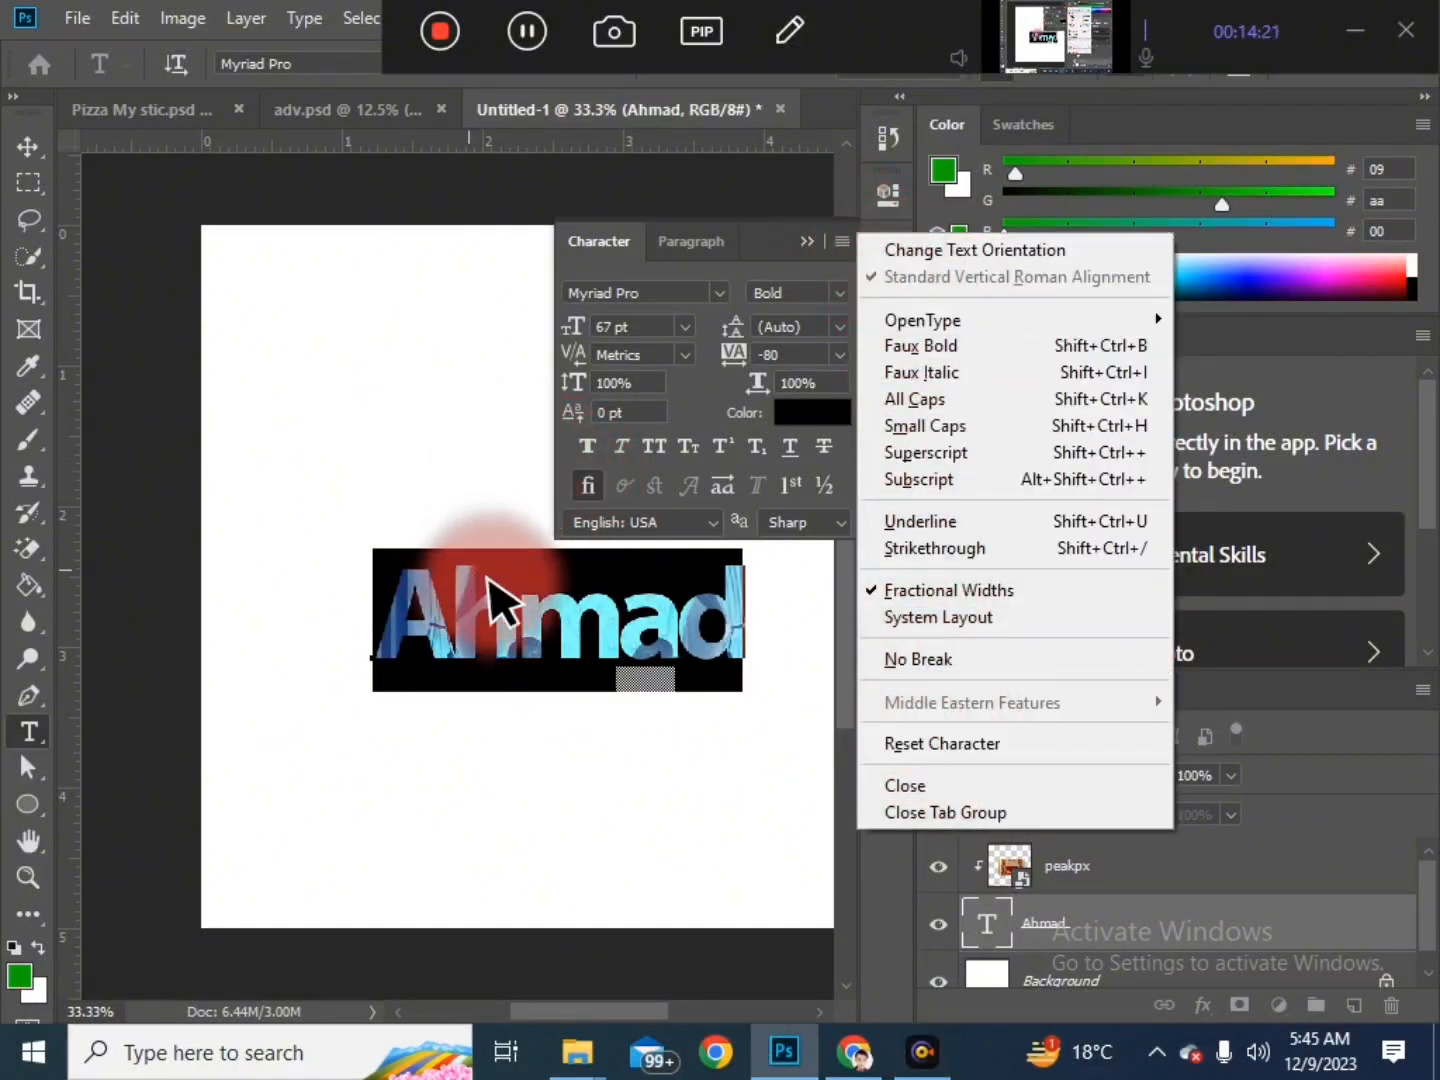
pyautogui.click(514, 618)
pyautogui.doubleClick(520, 625)
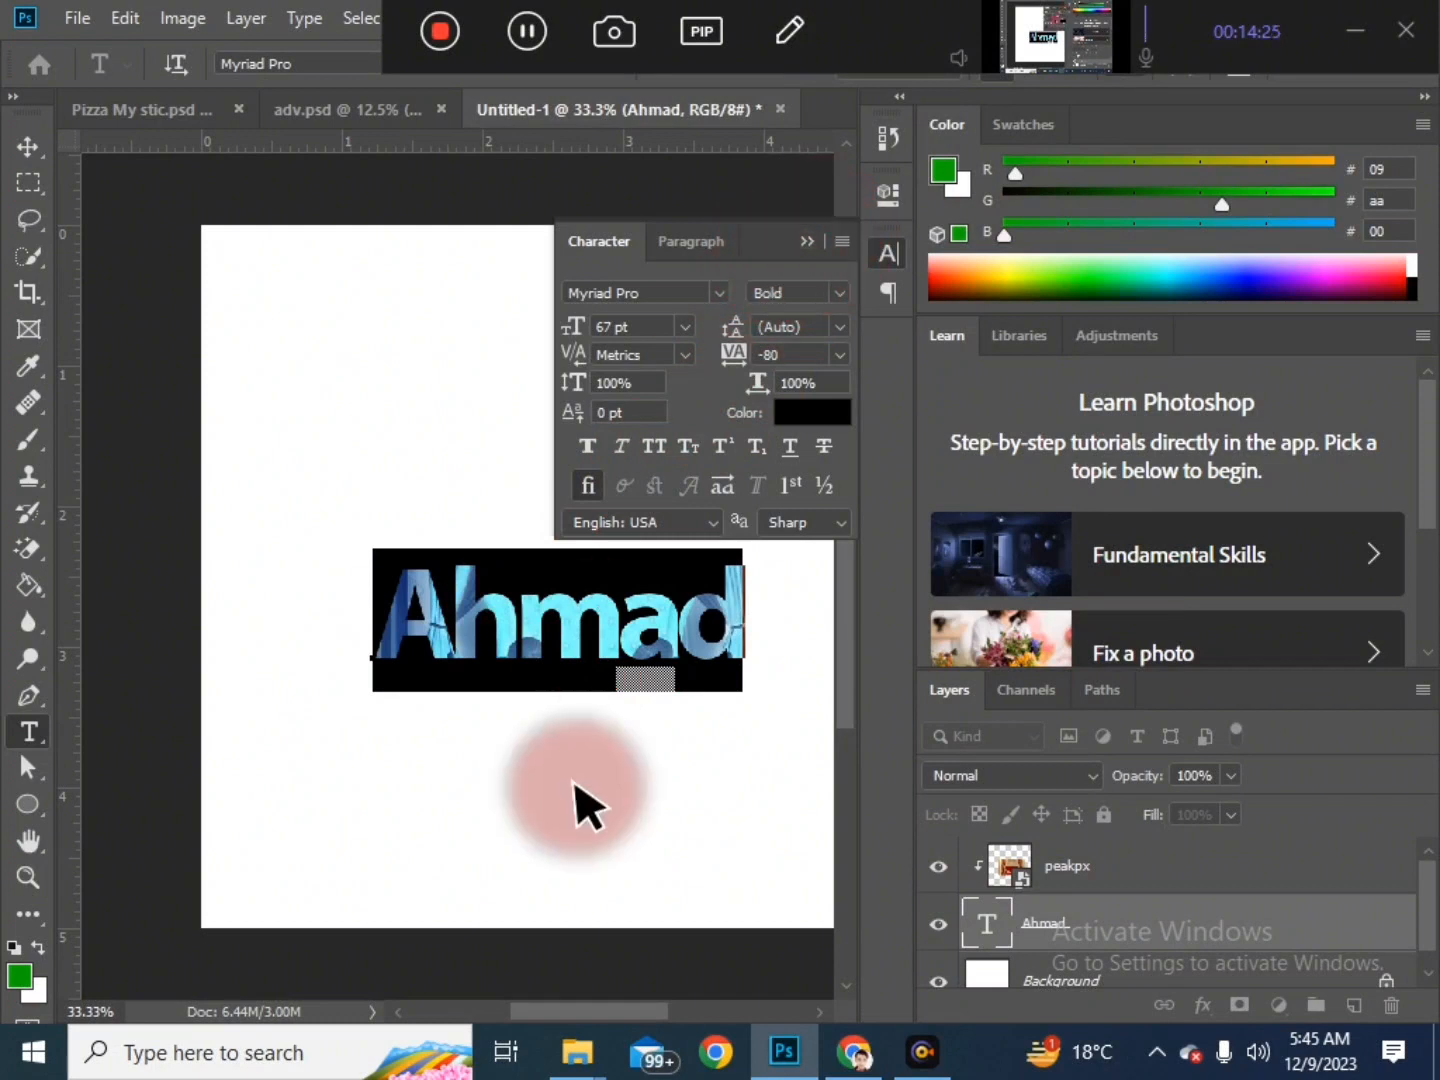
pyautogui.click(615, 663)
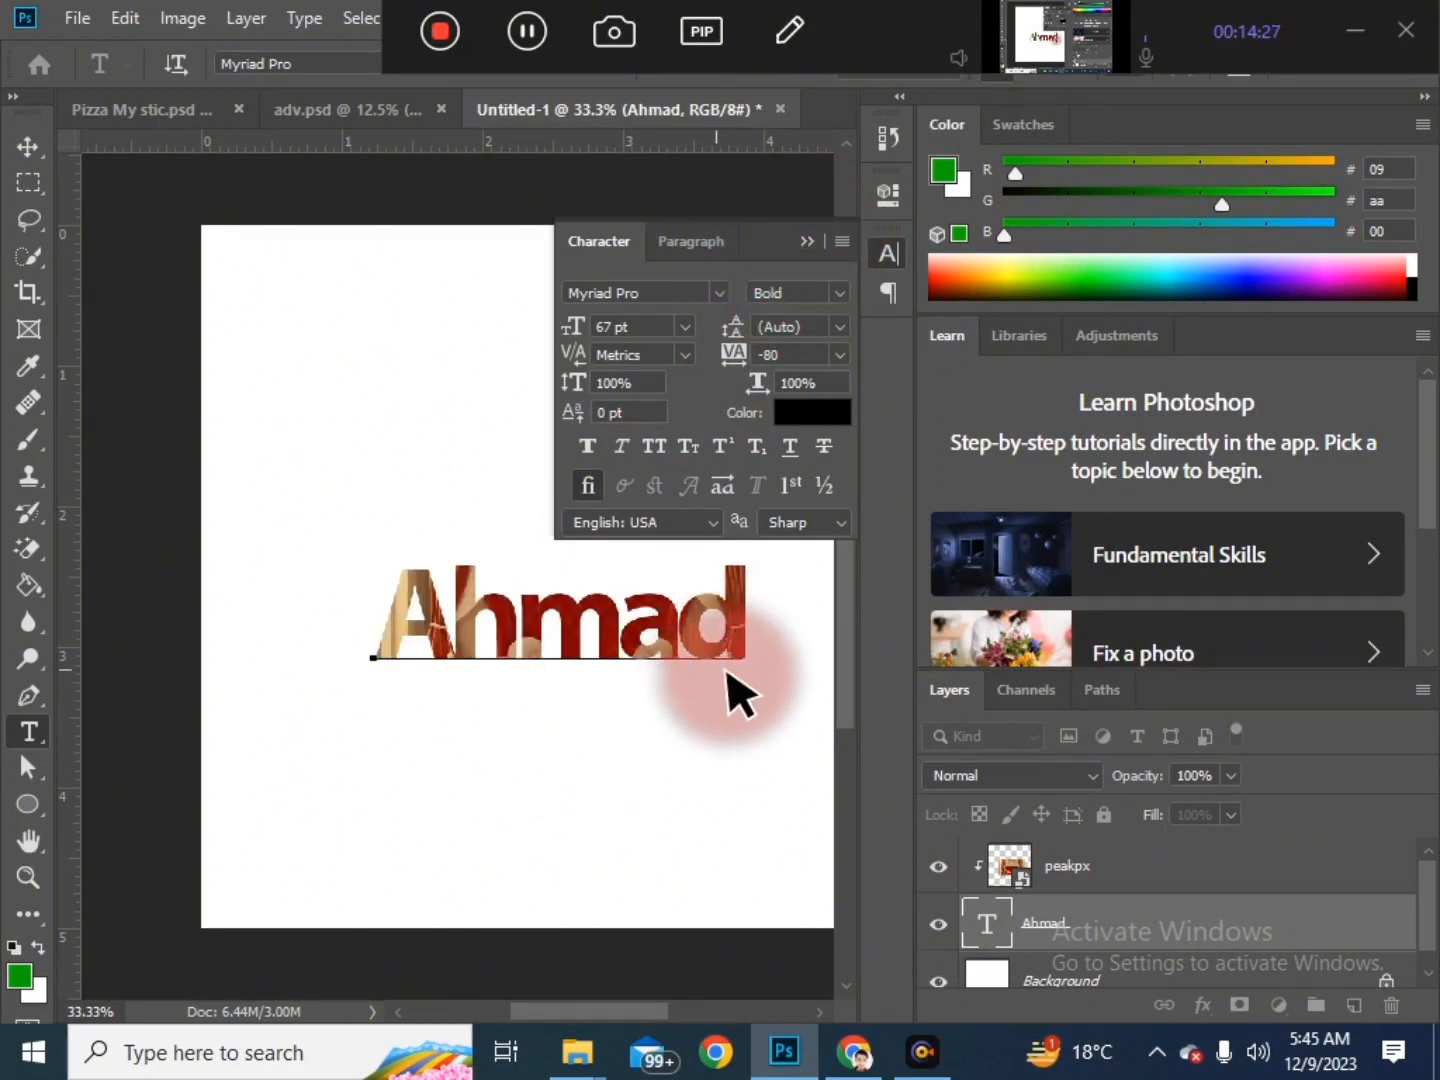
# Step: Finish editing the name and delete its text layer, keeping the peakpx picture and the Background
pyautogui.click(1093, 908)
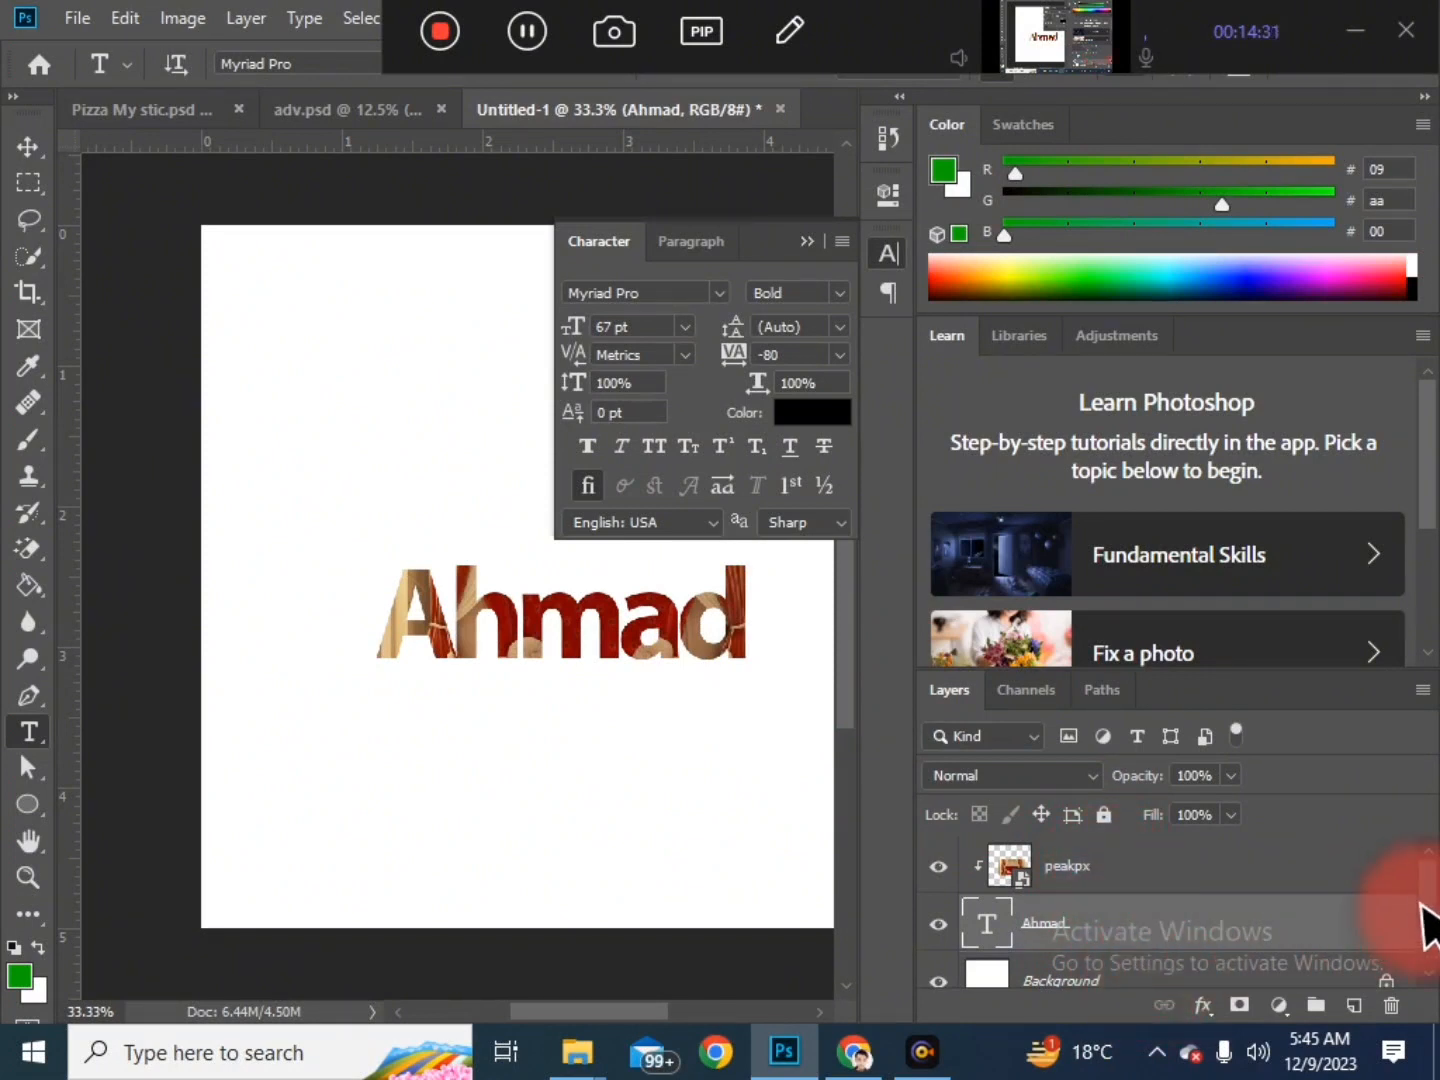
pyautogui.moveTo(1419, 905); pyautogui.dragTo(1427, 913)
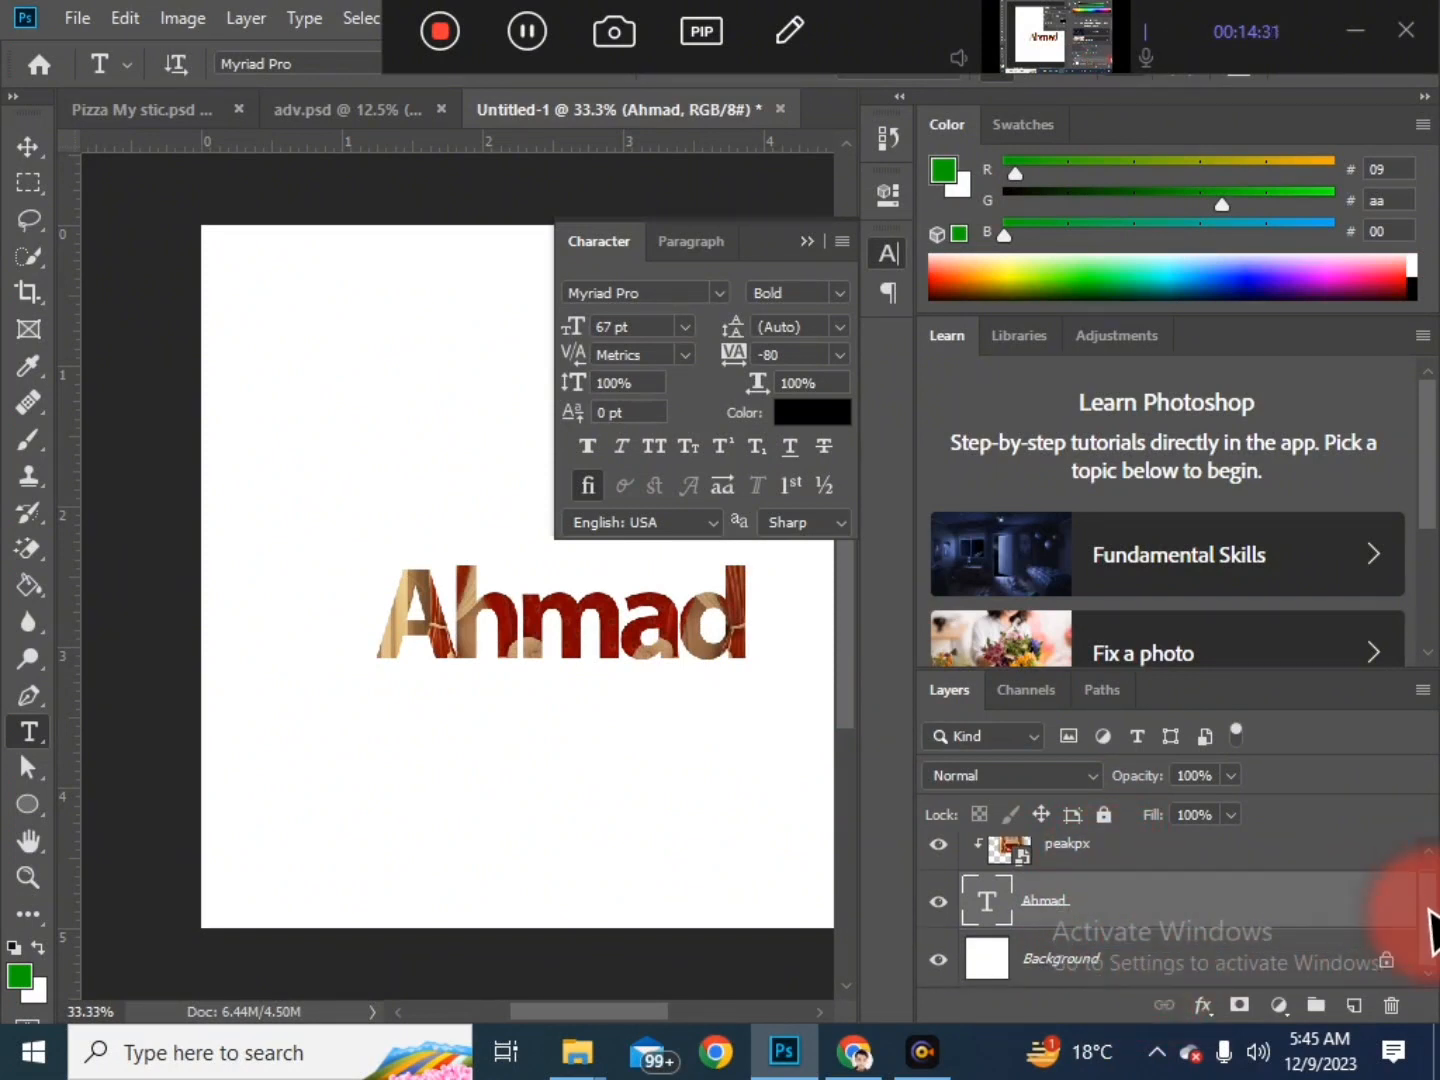
pyautogui.click(938, 900)
pyautogui.press('Delete')
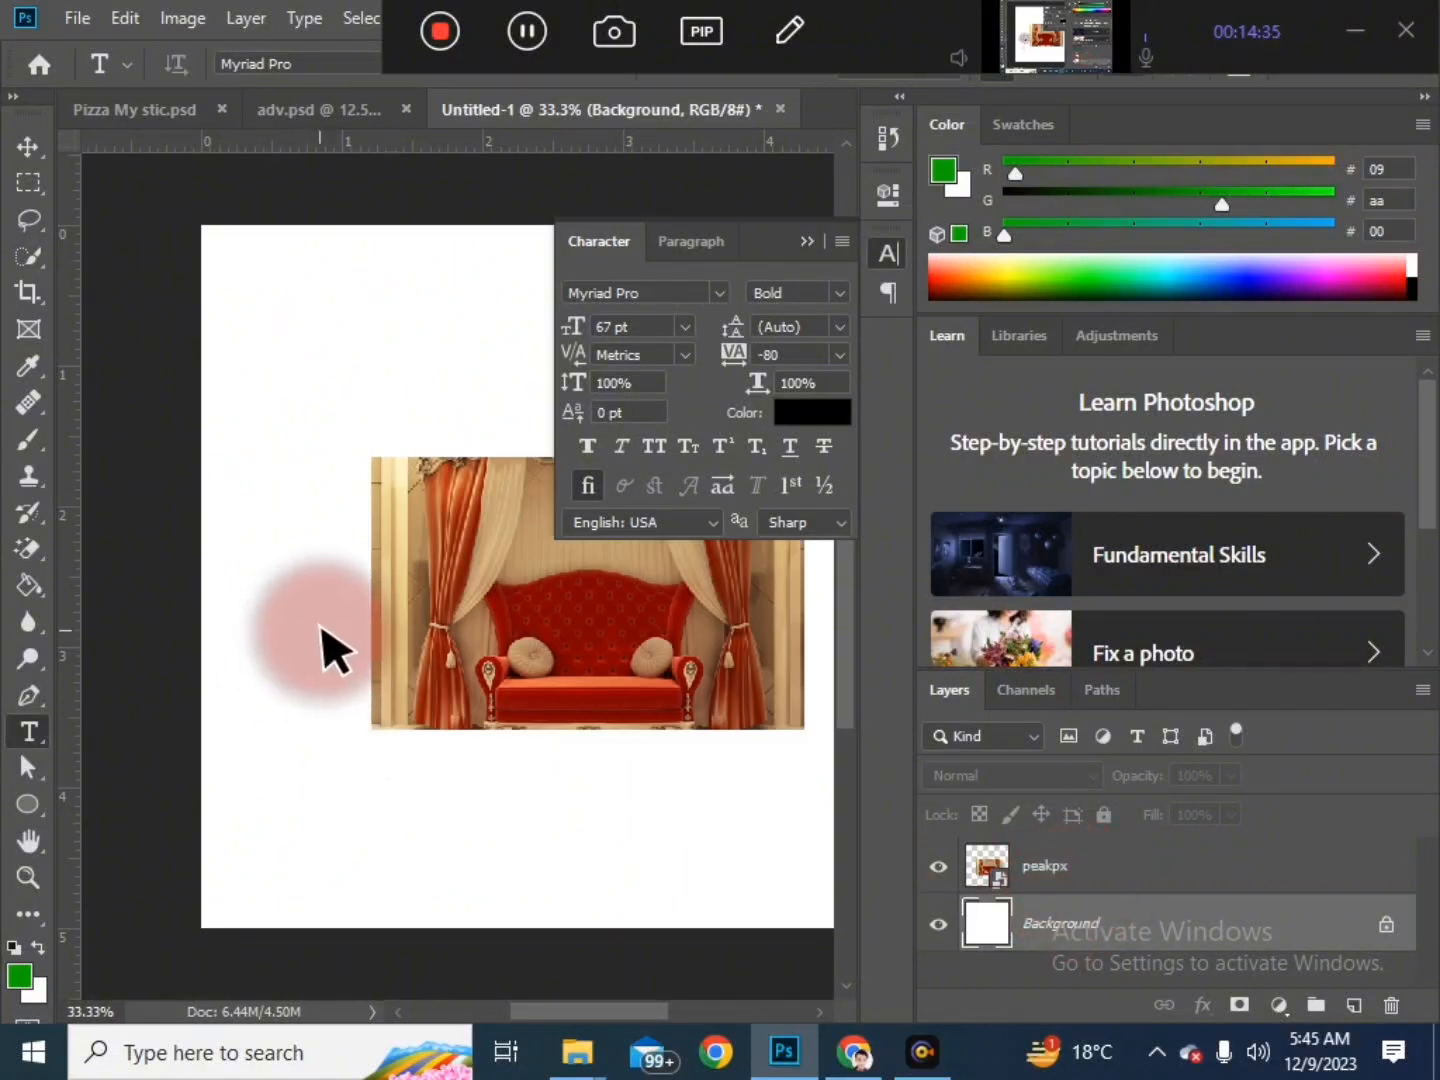
# Step: Draw a green circle about 2 in in diameter on a layer beneath the sofa picture and centre it behind the picture
pyautogui.click(28, 805)
pyautogui.moveTo(418, 538); pyautogui.dragTo(714, 828)
pyautogui.click(808, 185)
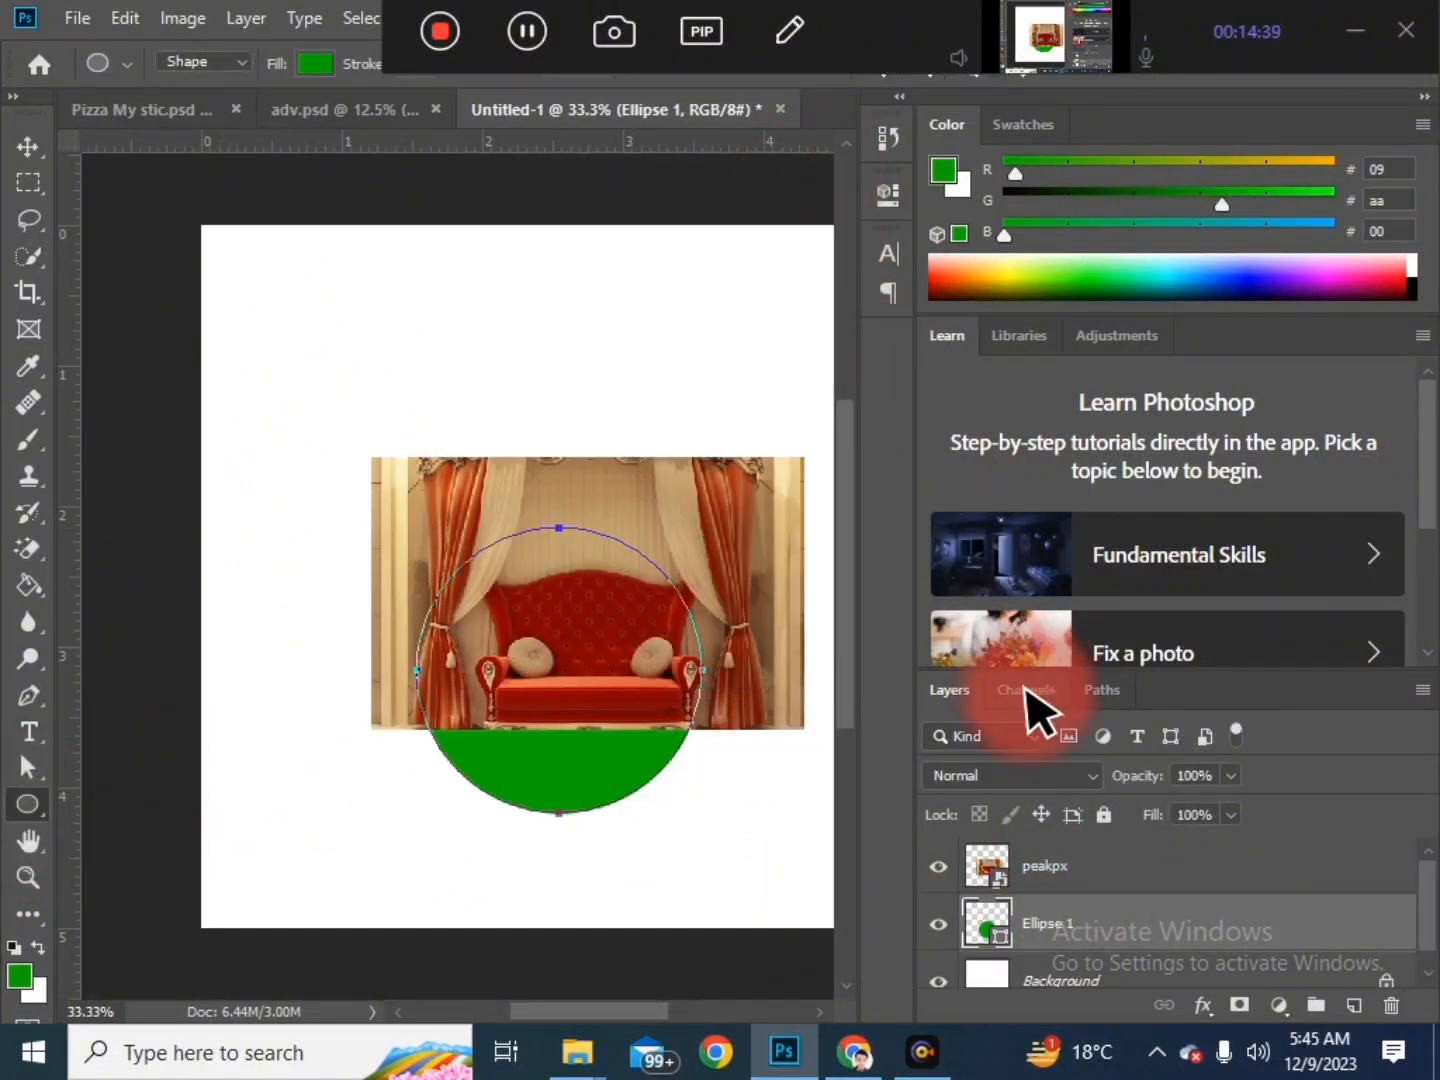
pyautogui.click(1039, 876)
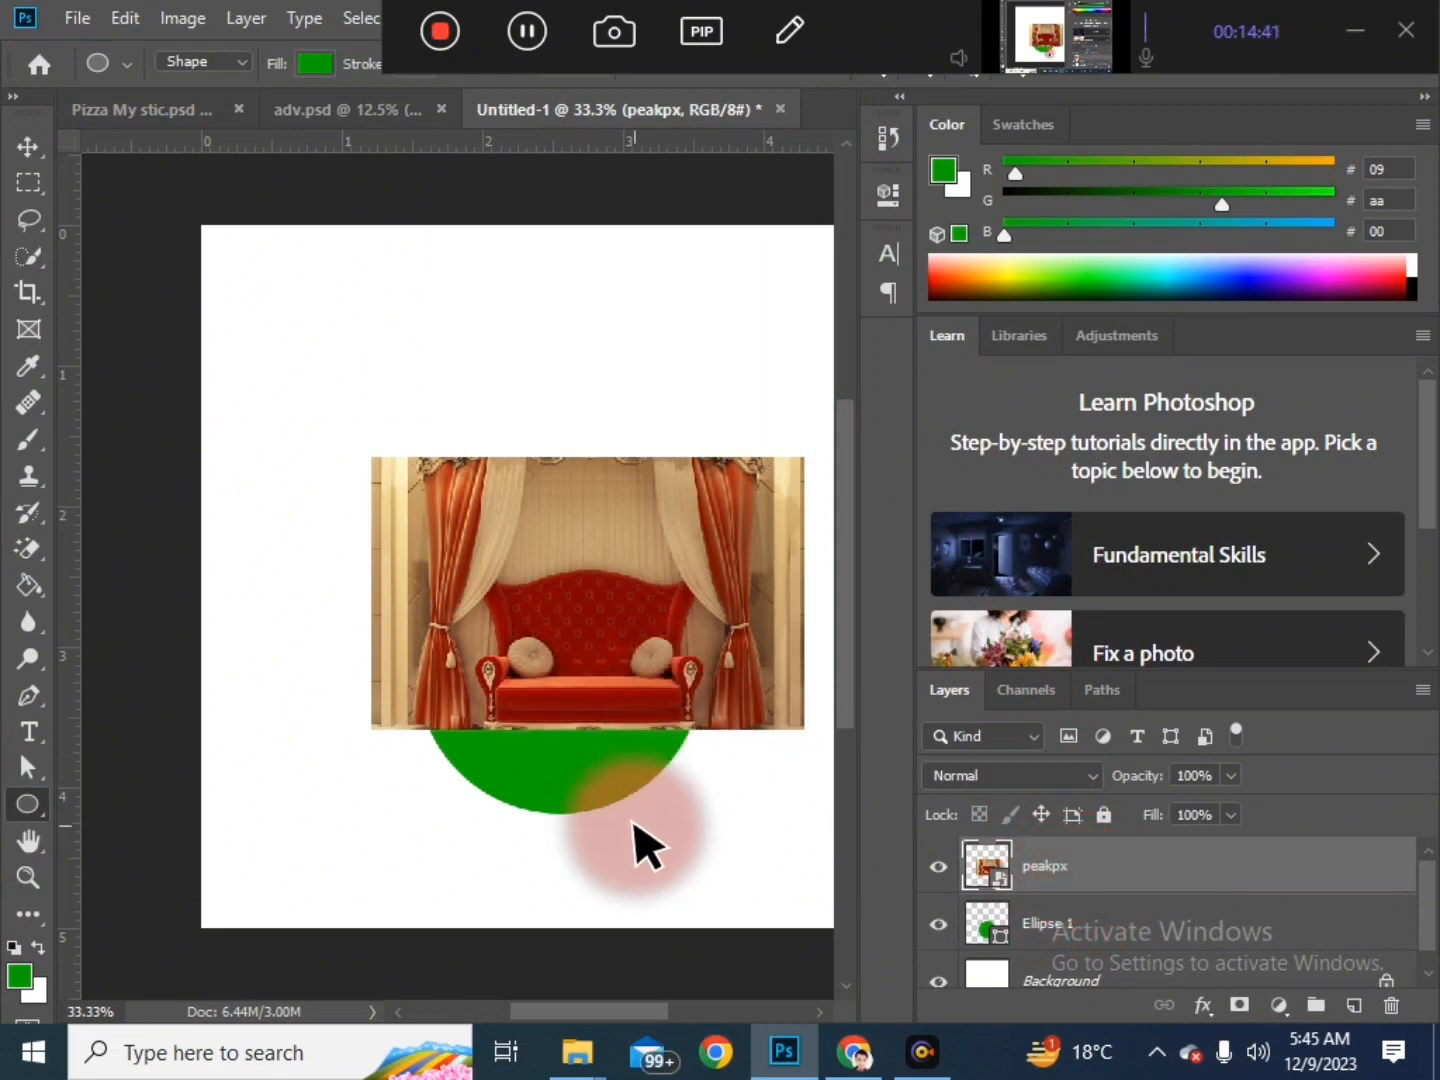
pyautogui.press('v')
pyautogui.moveTo(566, 796); pyautogui.dragTo(583, 712)
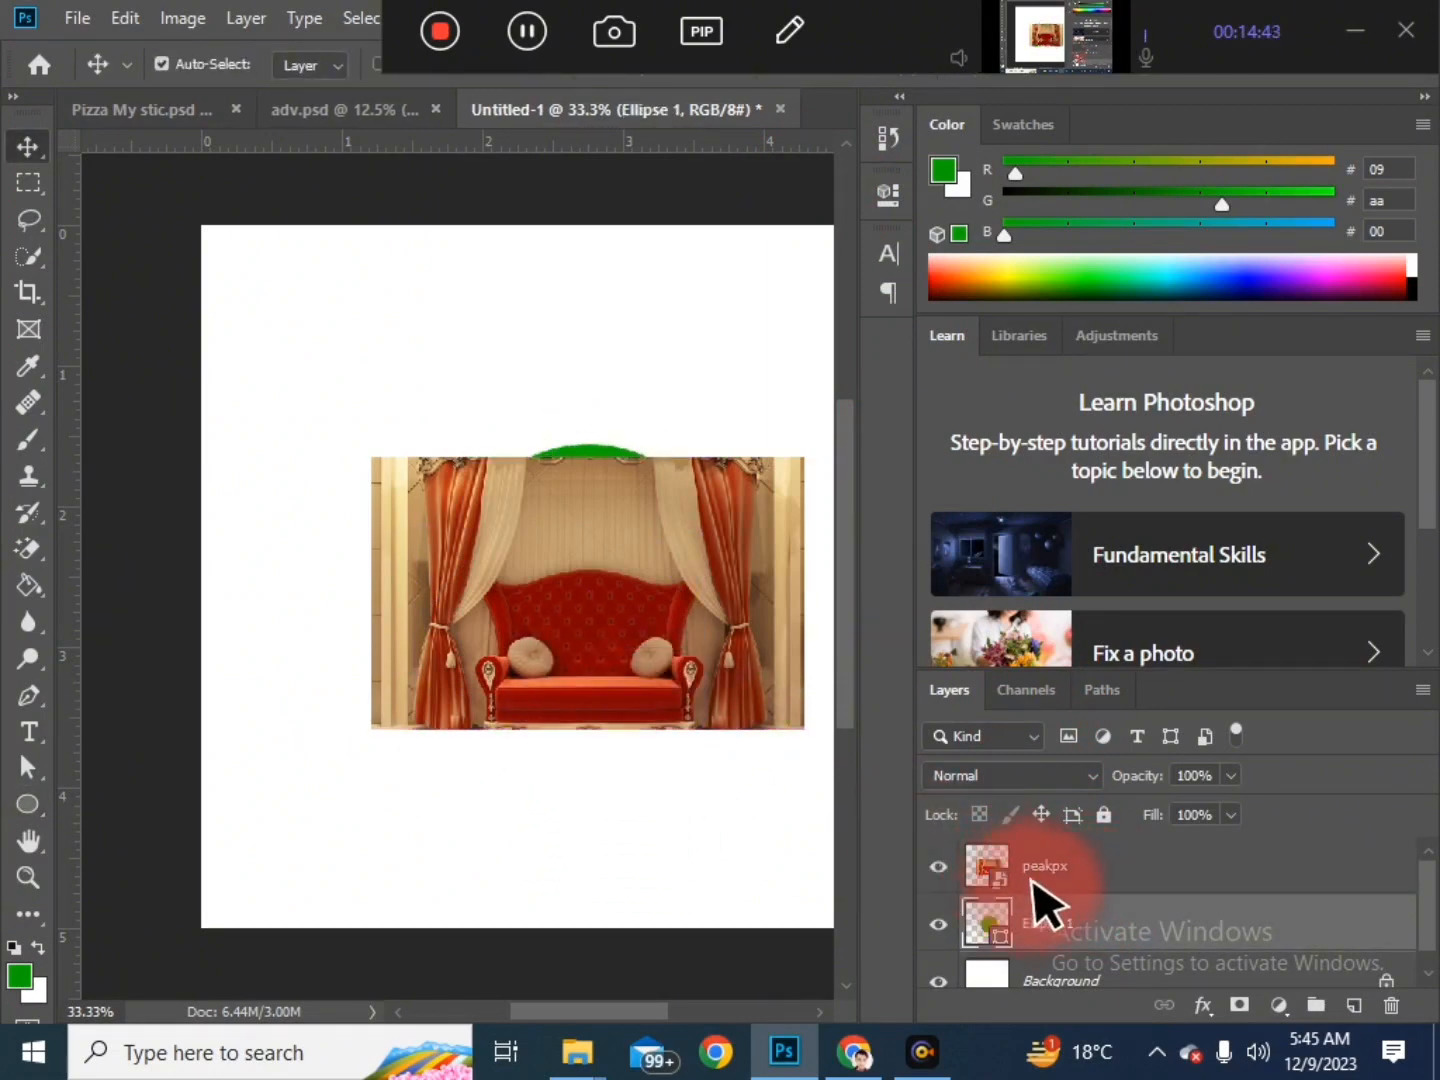
# Step: Clip the peakpx picture layer to the green circle with a clipping mask
pyautogui.click(1127, 867)
pyautogui.rightClick(1126, 866)
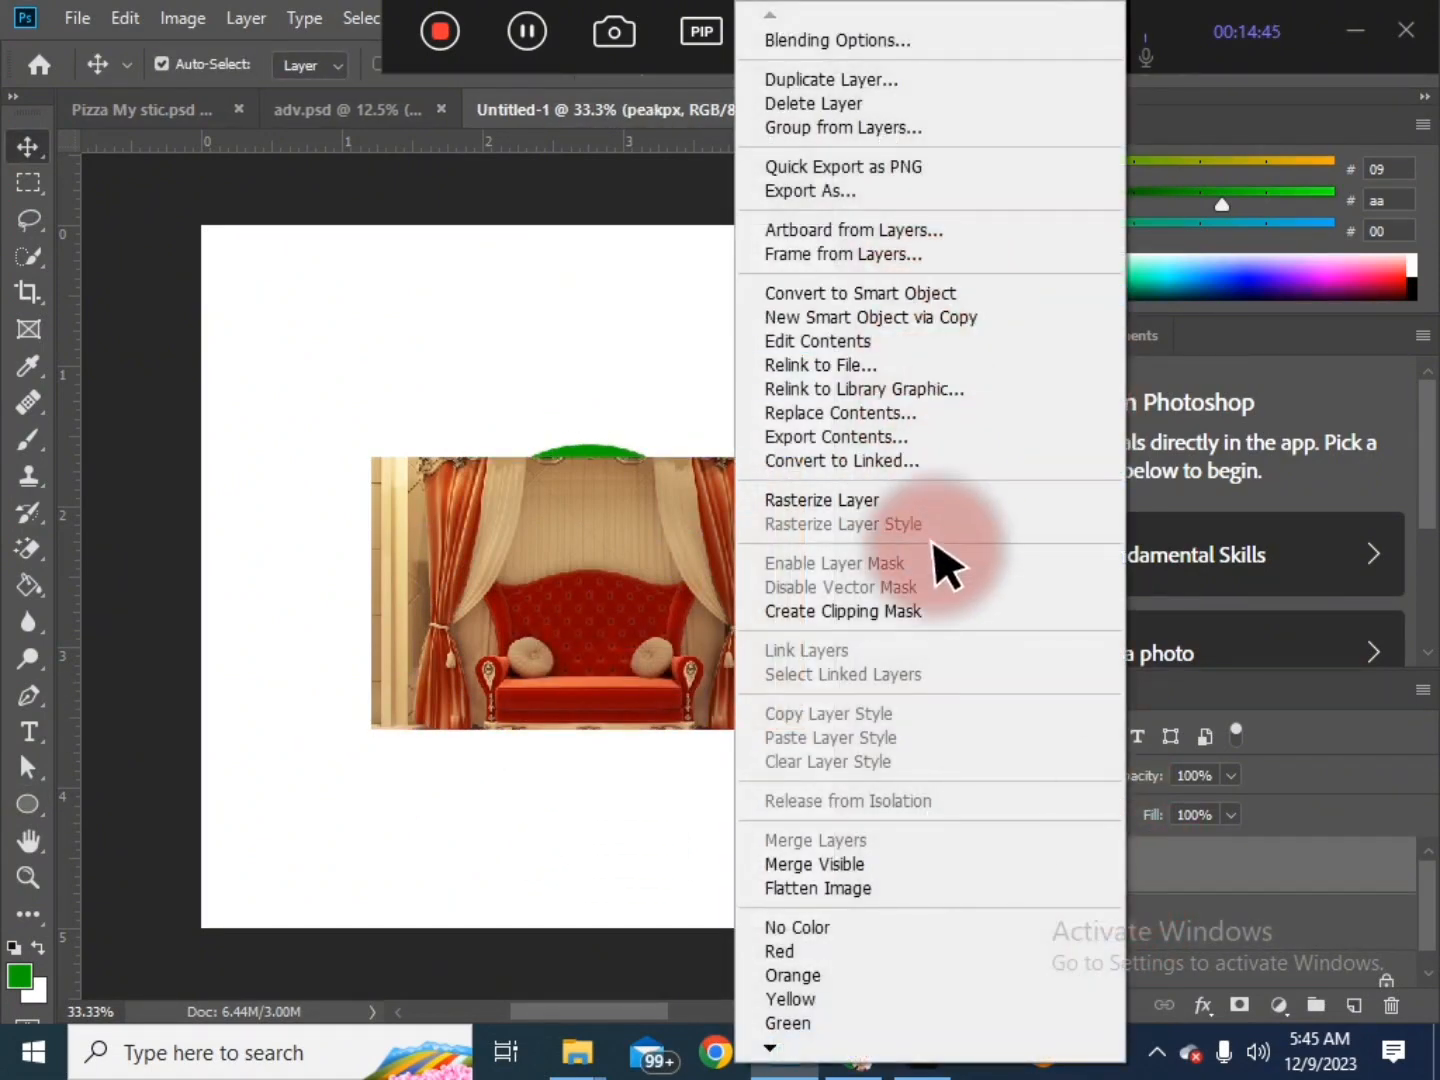
pyautogui.click(912, 613)
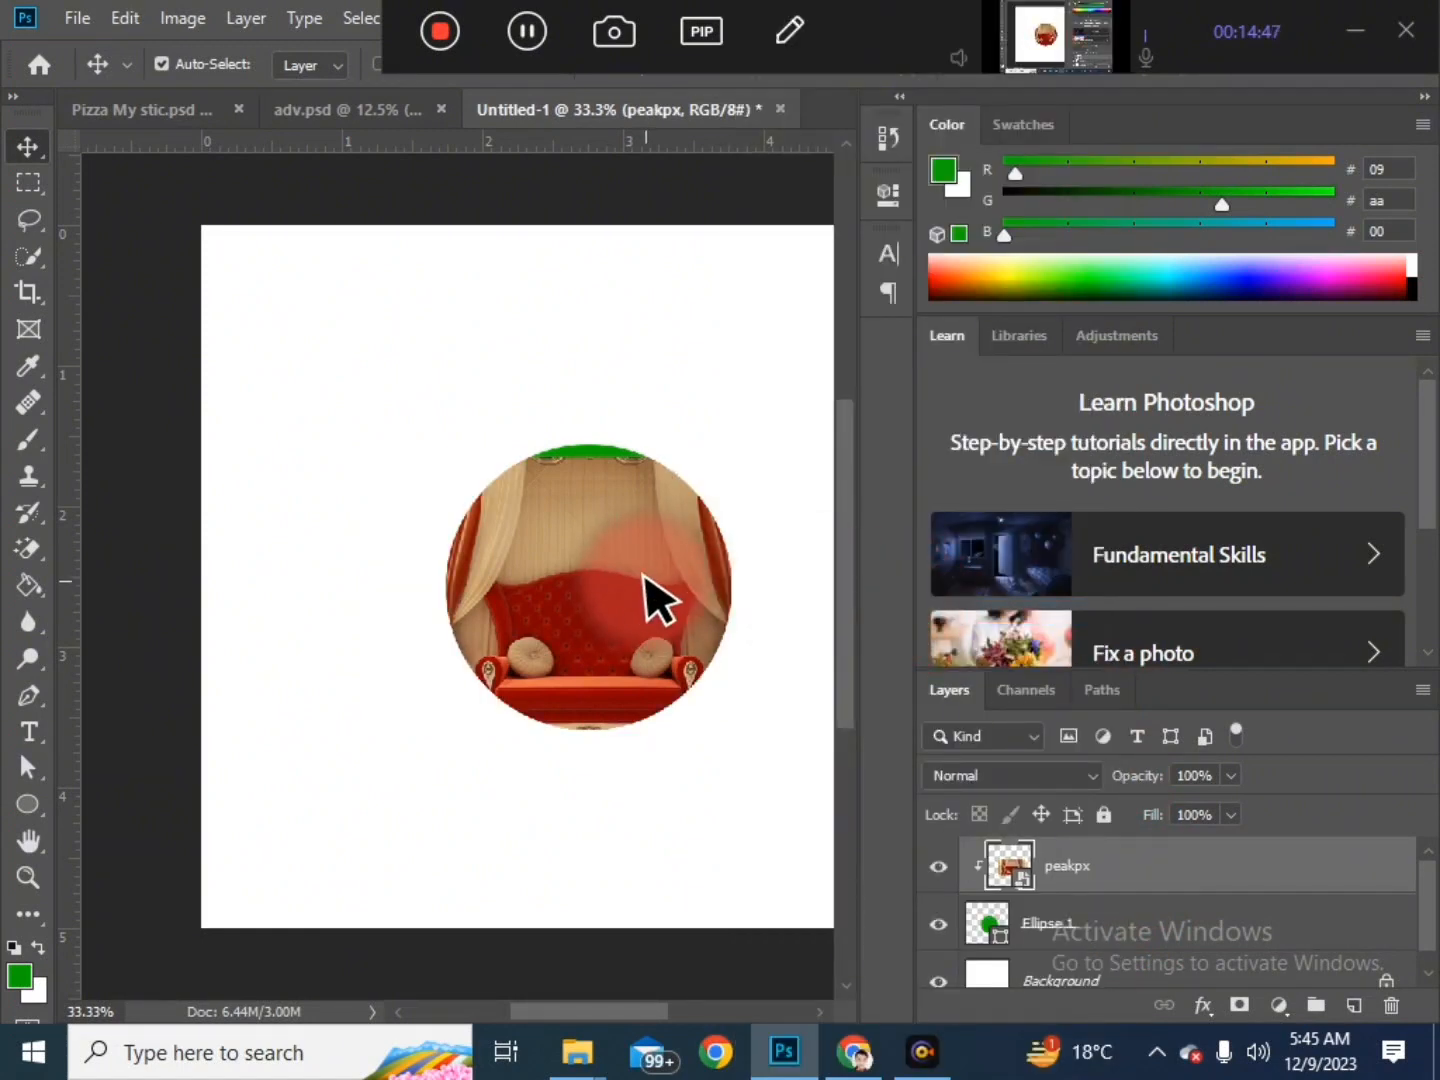
# Step: Enlarge the clipped sofa picture slightly and reposition it so it covers the whole circle
pyautogui.moveTo(648, 553)
pyautogui.mouseDown()
pyautogui.moveTo(655, 570)
pyautogui.moveTo(640, 553)
pyautogui.mouseUp()
pyautogui.hotkey('ctrl', 't')
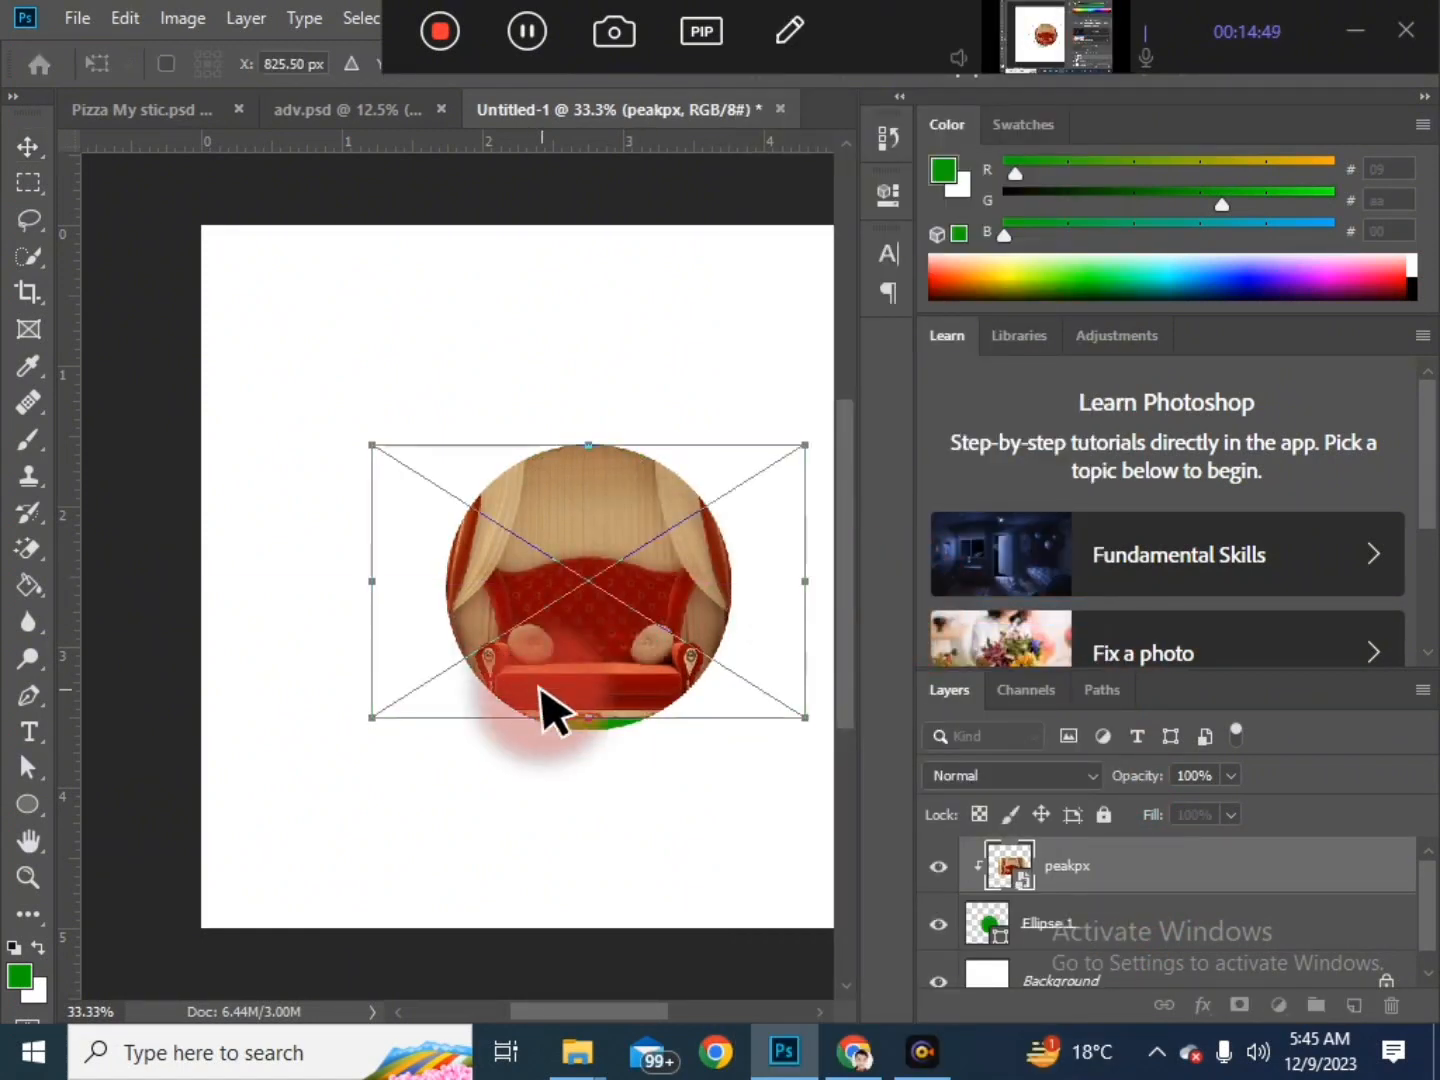
pyautogui.moveTo(372, 716); pyautogui.dragTo(352, 729)
pyautogui.press('Return')
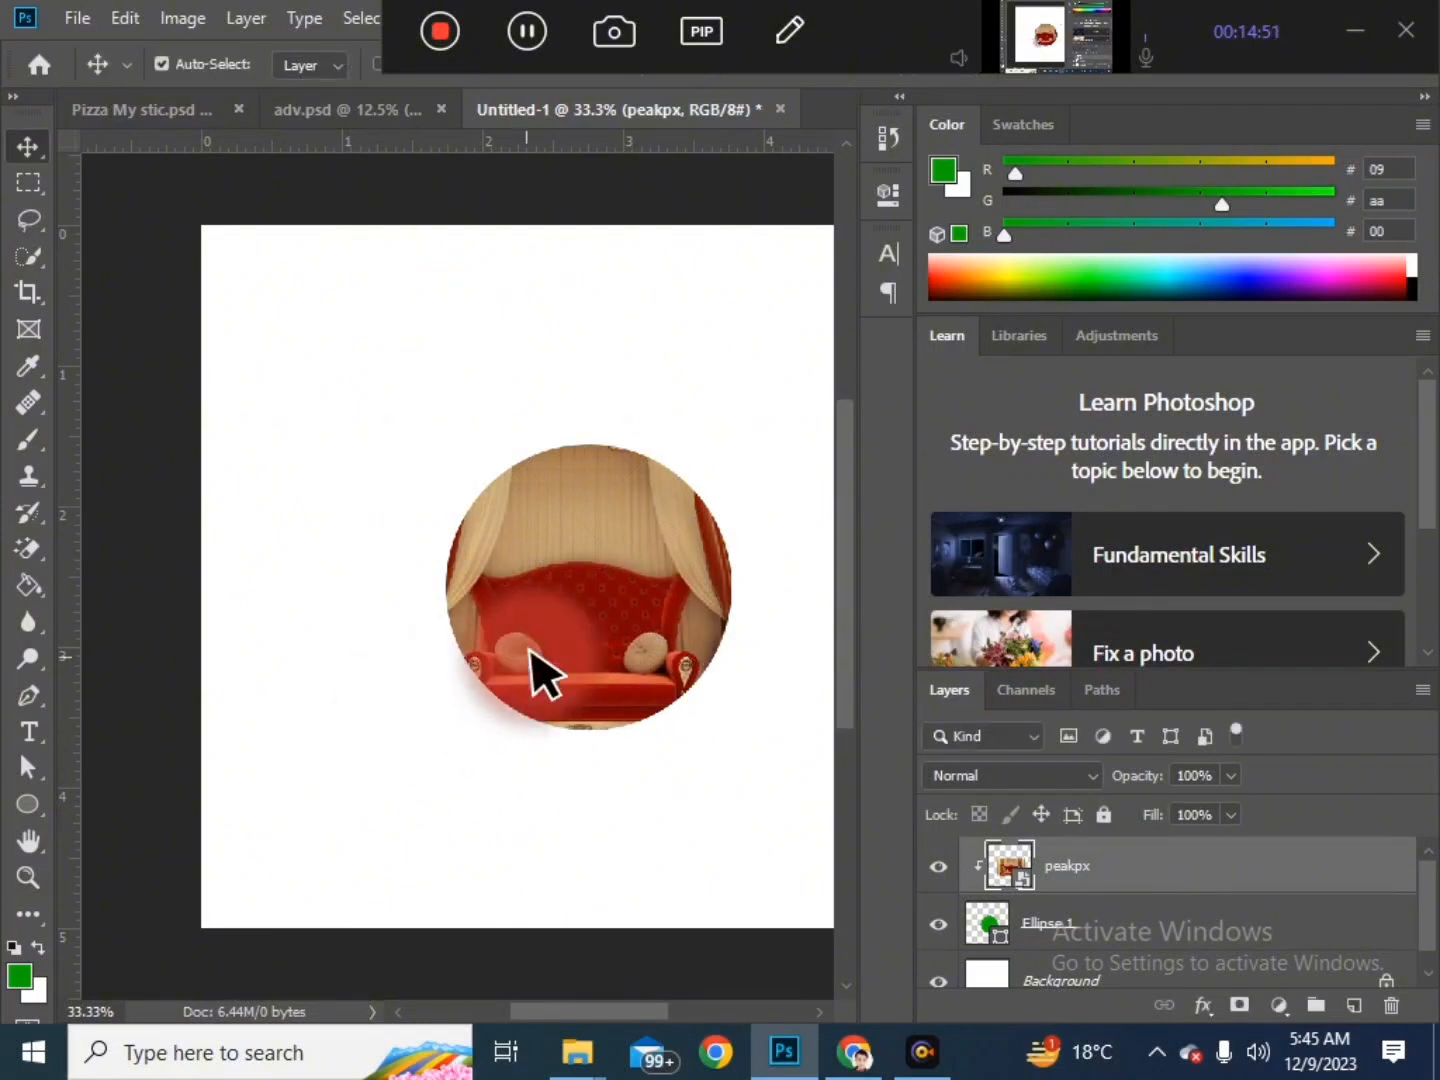
pyautogui.moveTo(555, 617)
pyautogui.mouseDown()
pyautogui.moveTo(579, 599)
pyautogui.moveTo(566, 635)
pyautogui.moveTo(583, 592)
pyautogui.moveTo(561, 650)
pyautogui.moveTo(569, 611)
pyautogui.mouseUp()
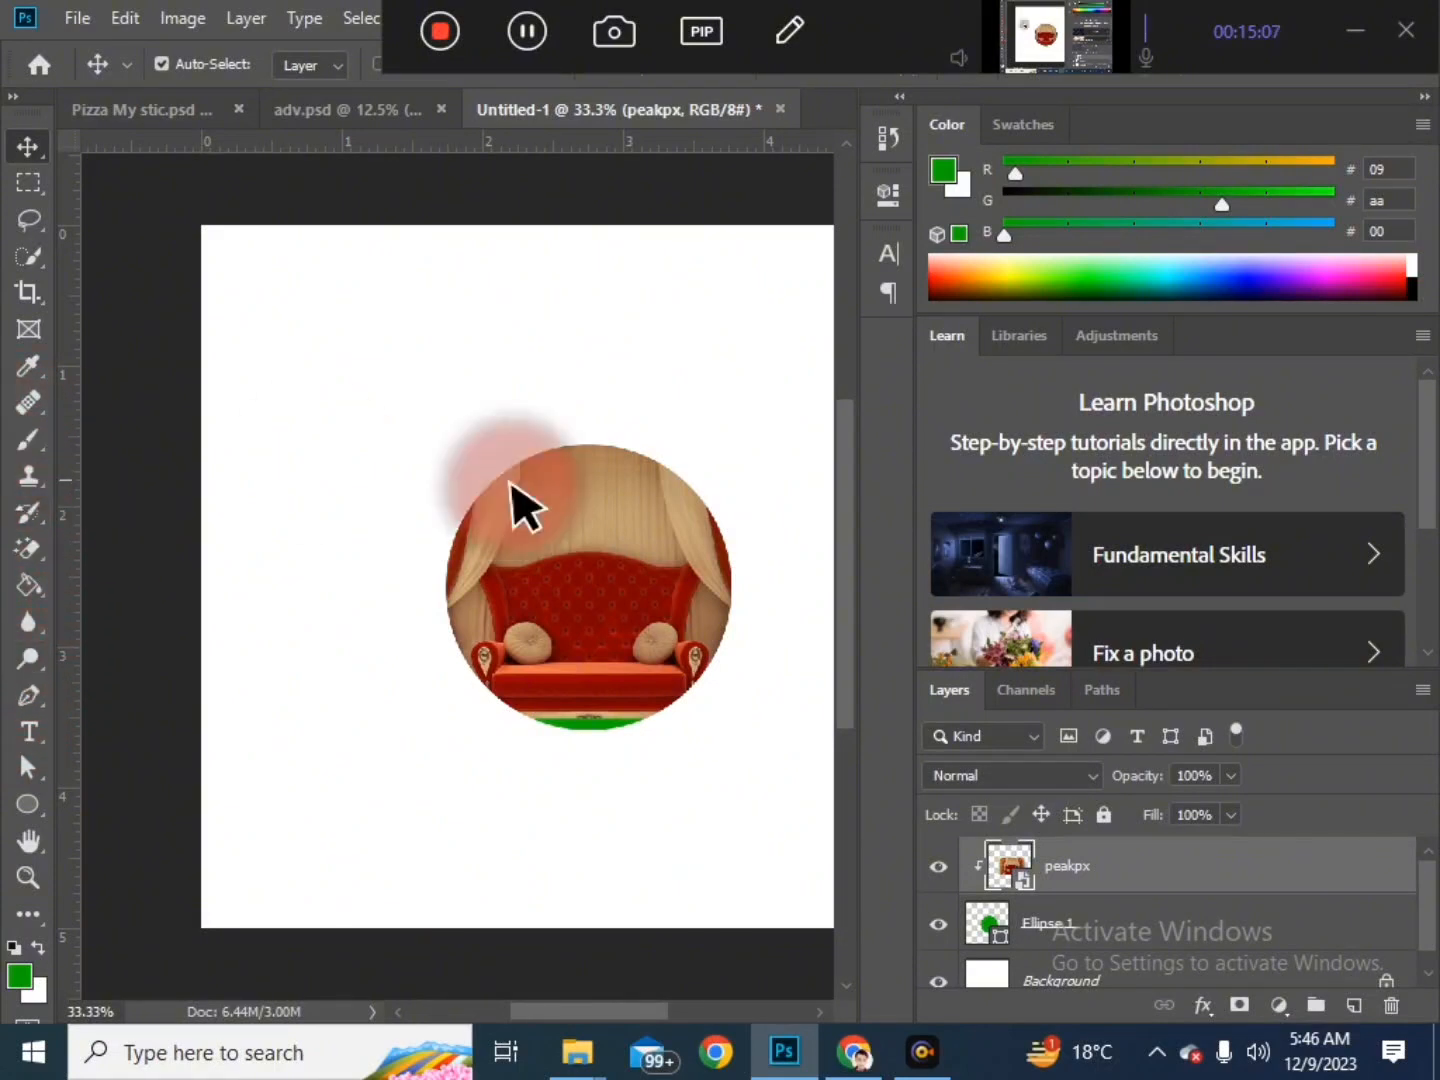
pyautogui.click(679, 600)
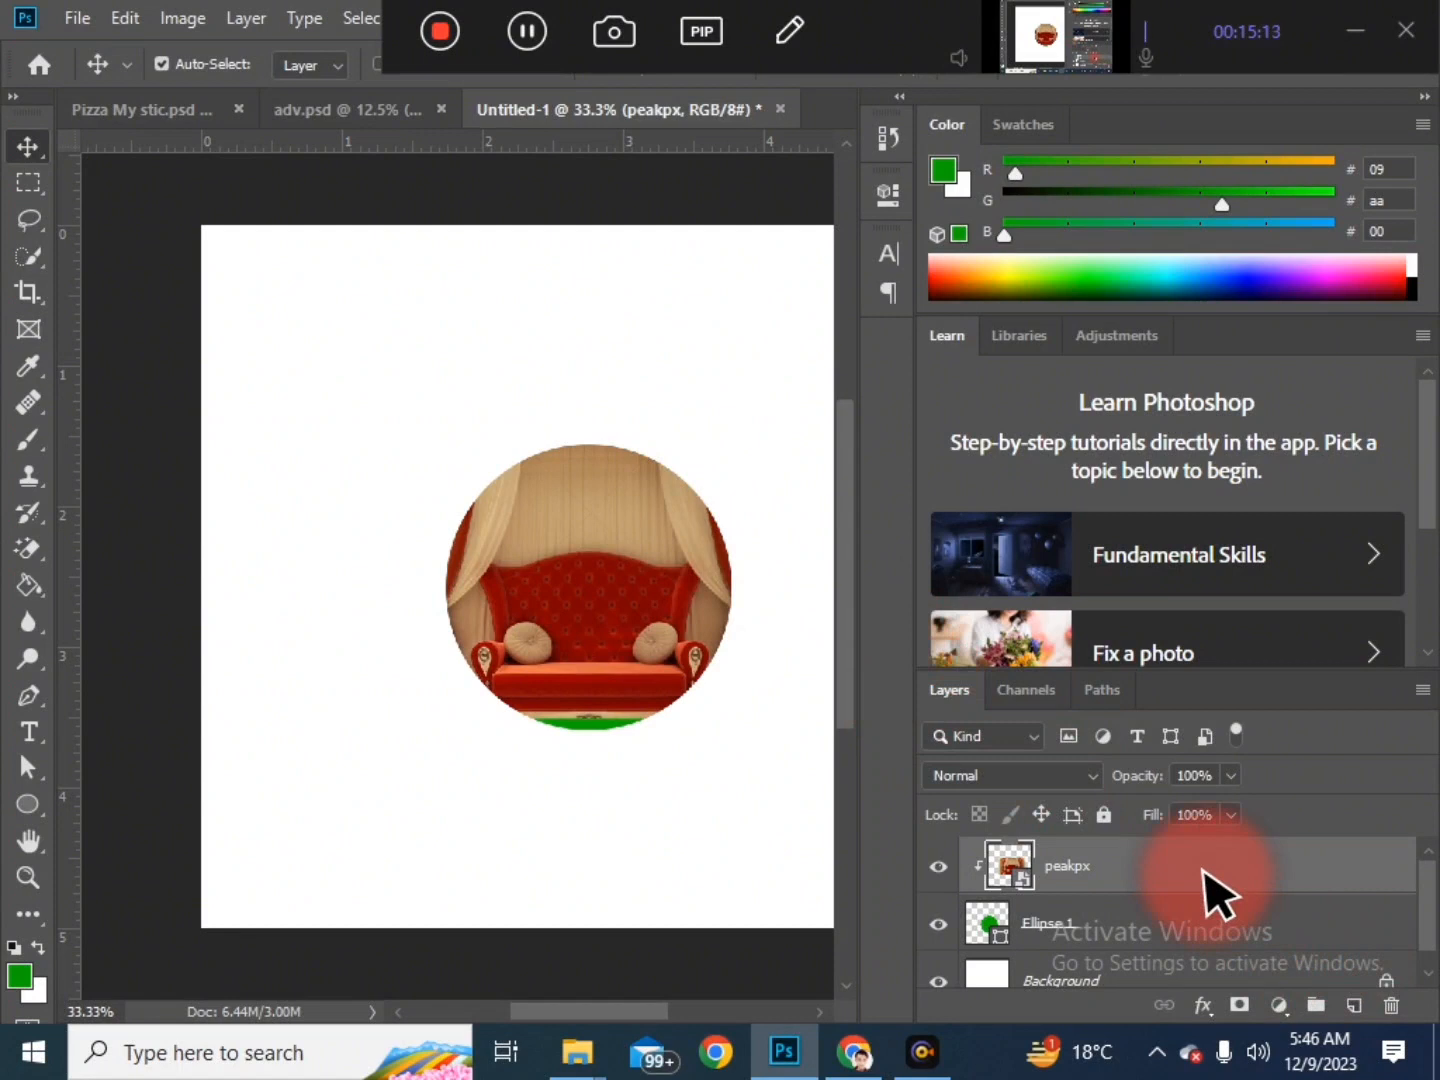
pyautogui.moveTo(633, 595)
pyautogui.mouseDown()
pyautogui.moveTo(615, 633)
pyautogui.moveTo(620, 607)
pyautogui.mouseUp()
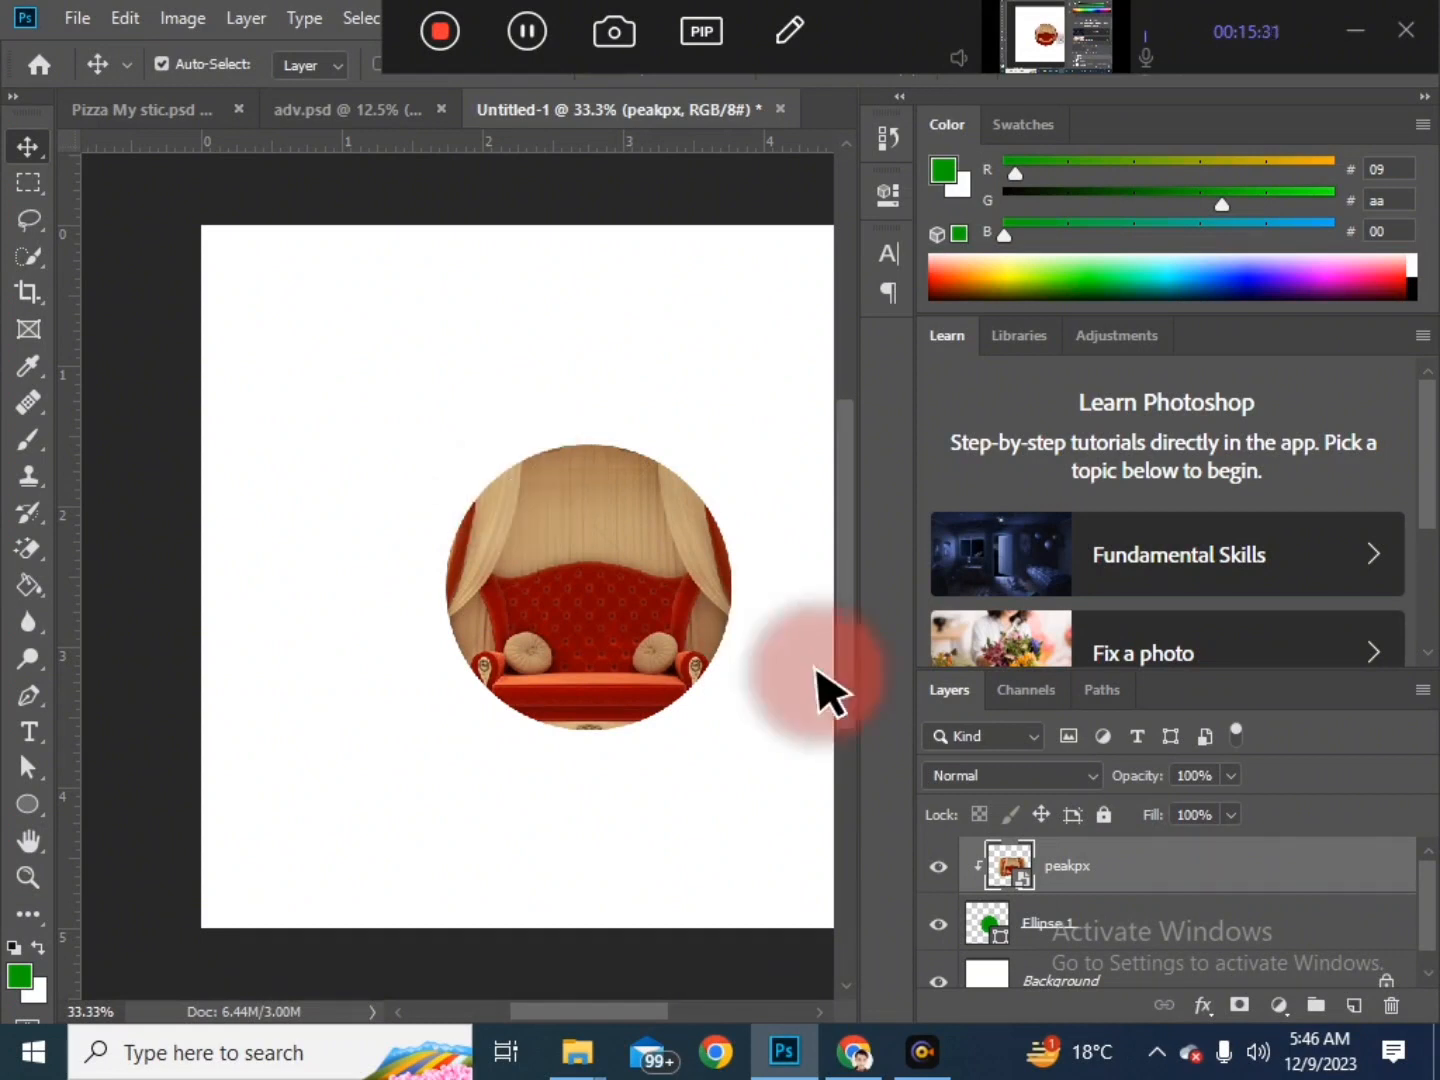
pyautogui.click(1138, 930)
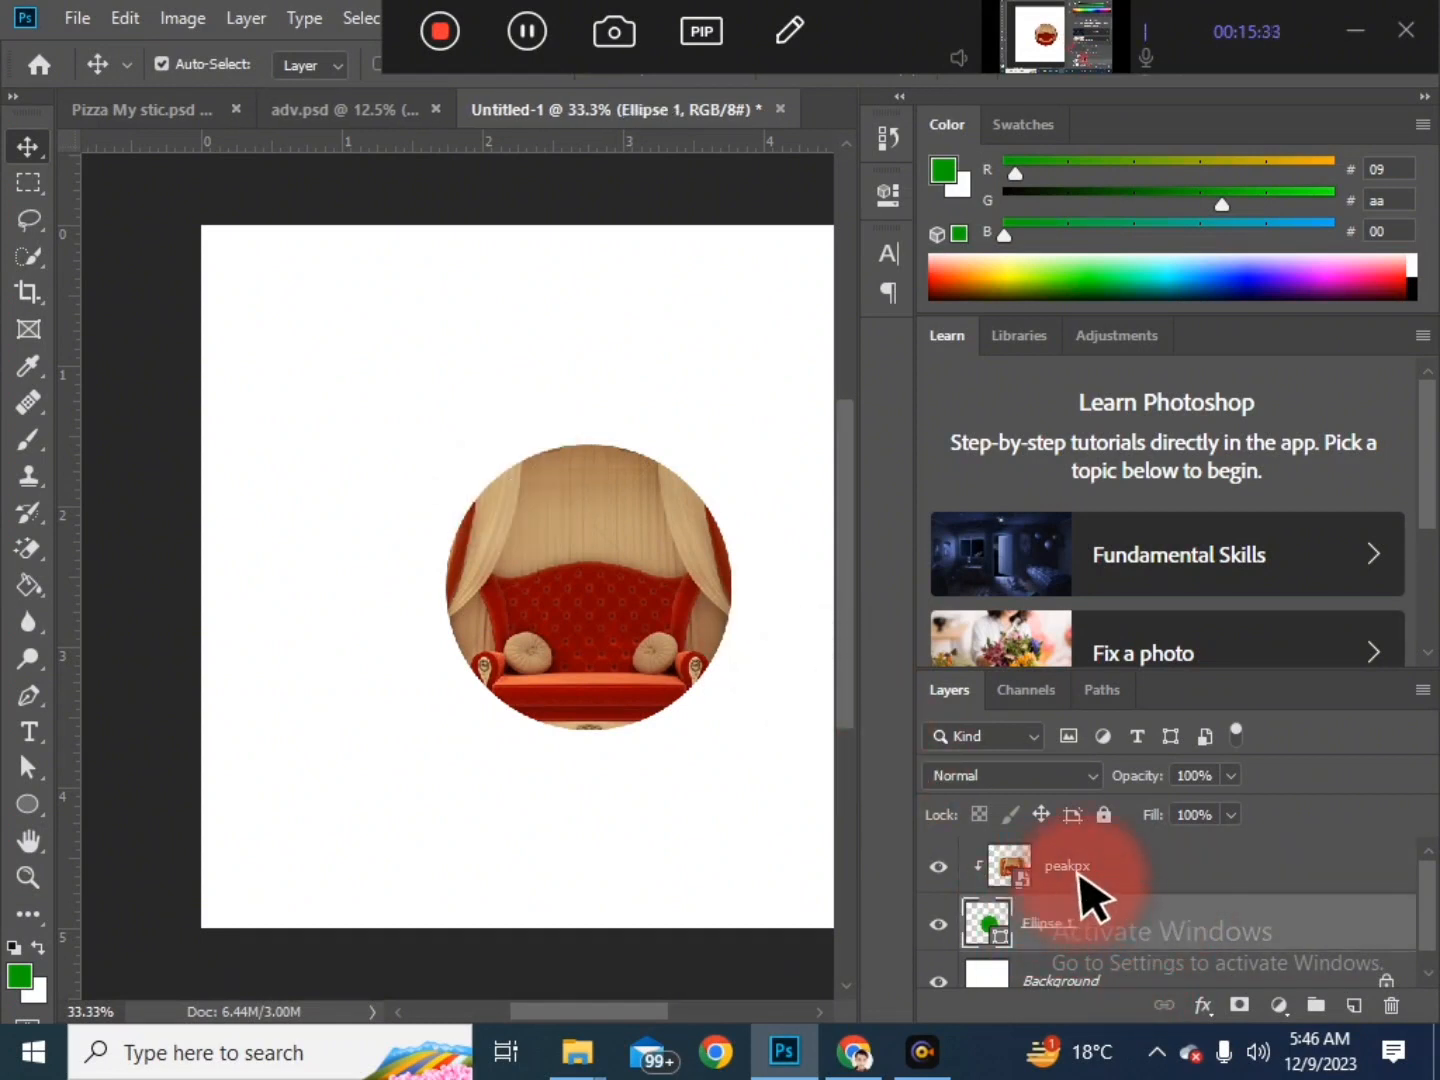